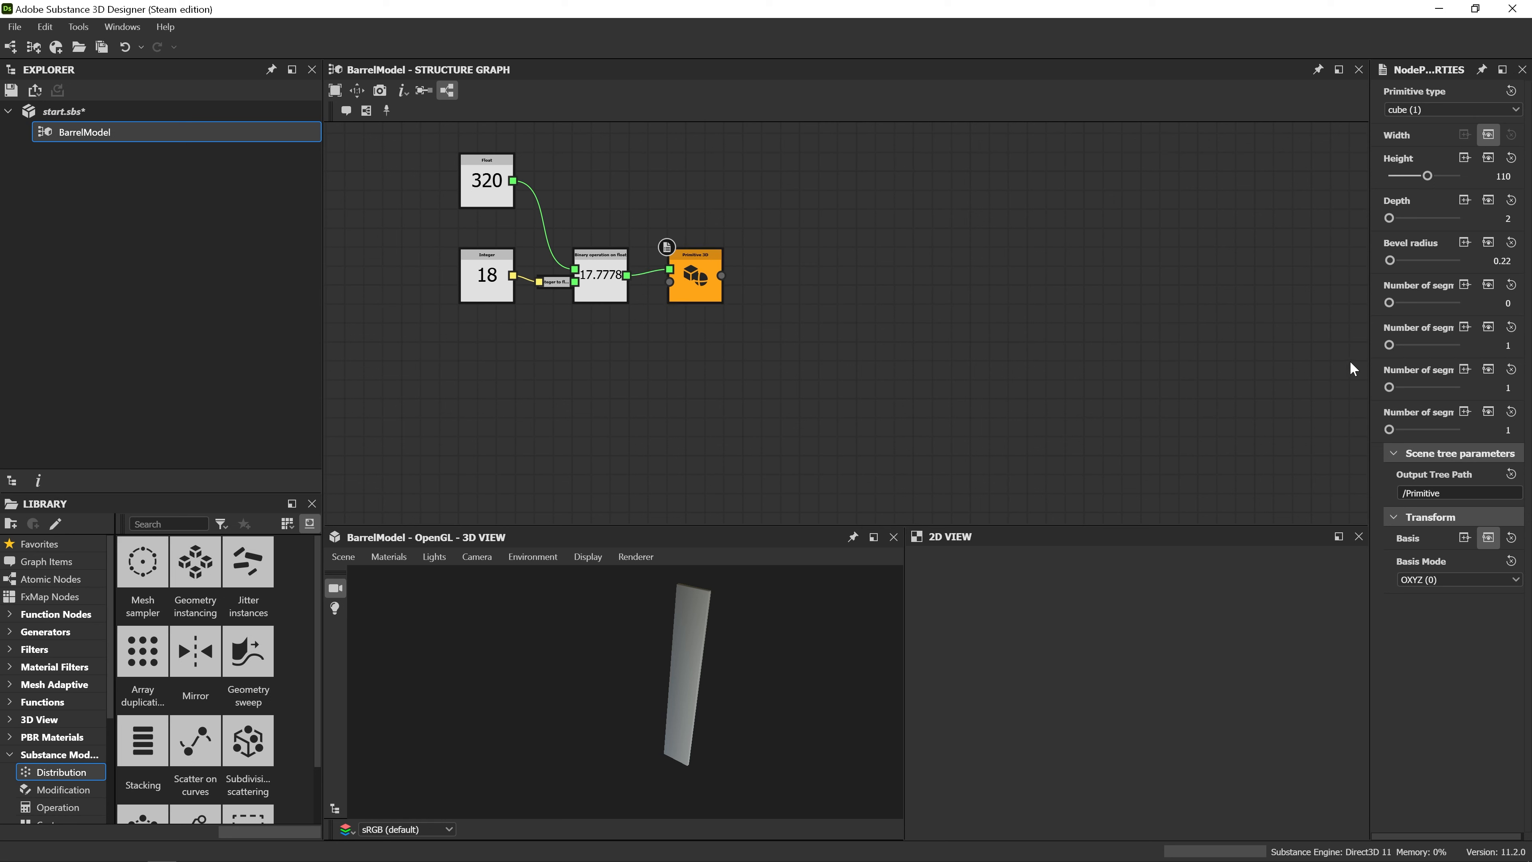
# Set the cube primitive's number of segments on height to 16.
pyautogui.moveTo(1368, 355); pyautogui.dragTo(1286, 357)
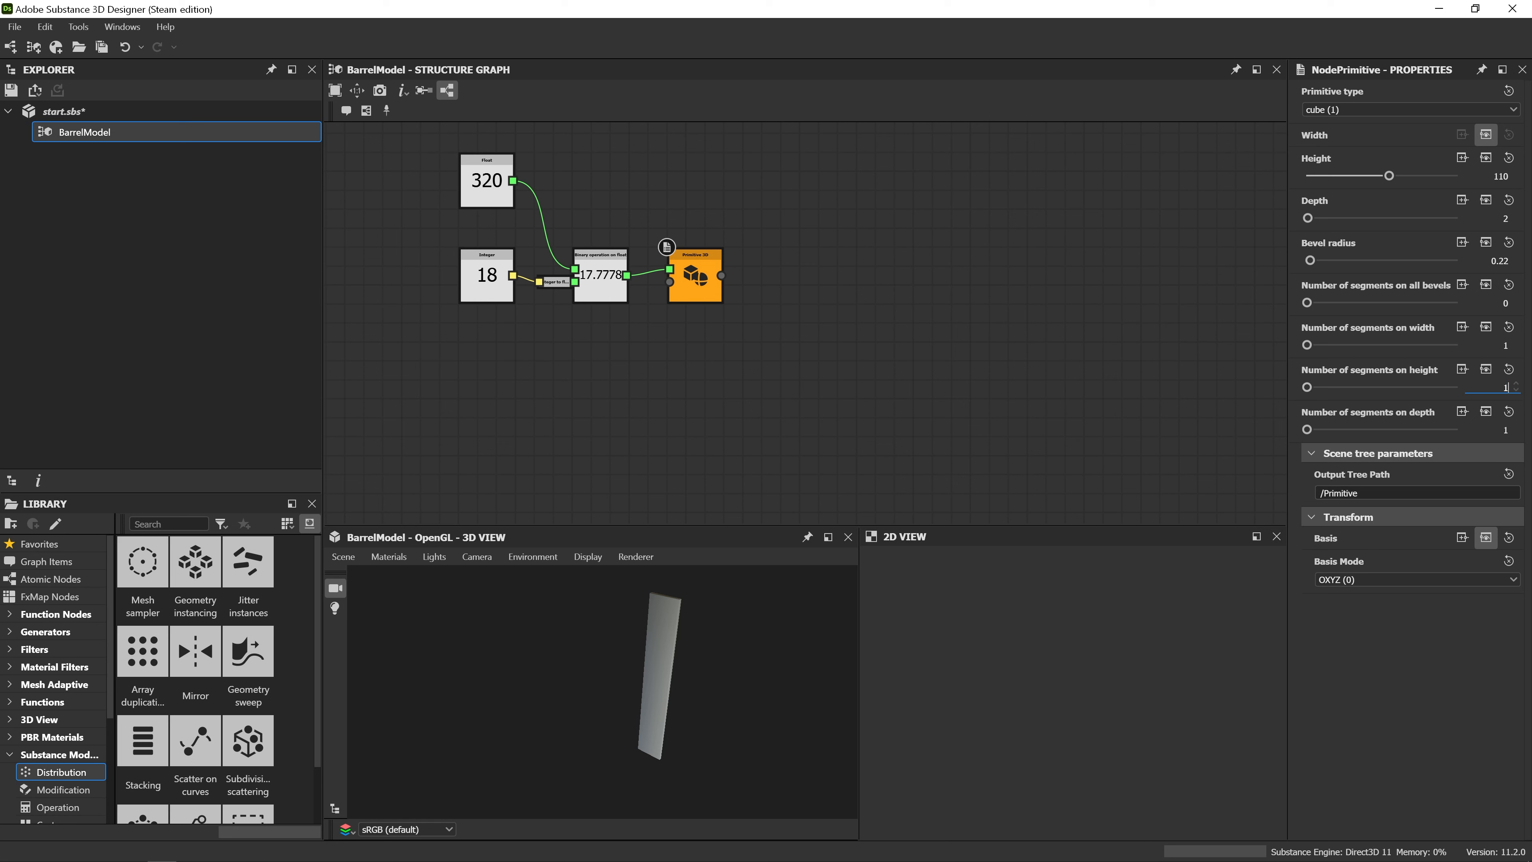
pyautogui.write('6')
pyautogui.press('Return')
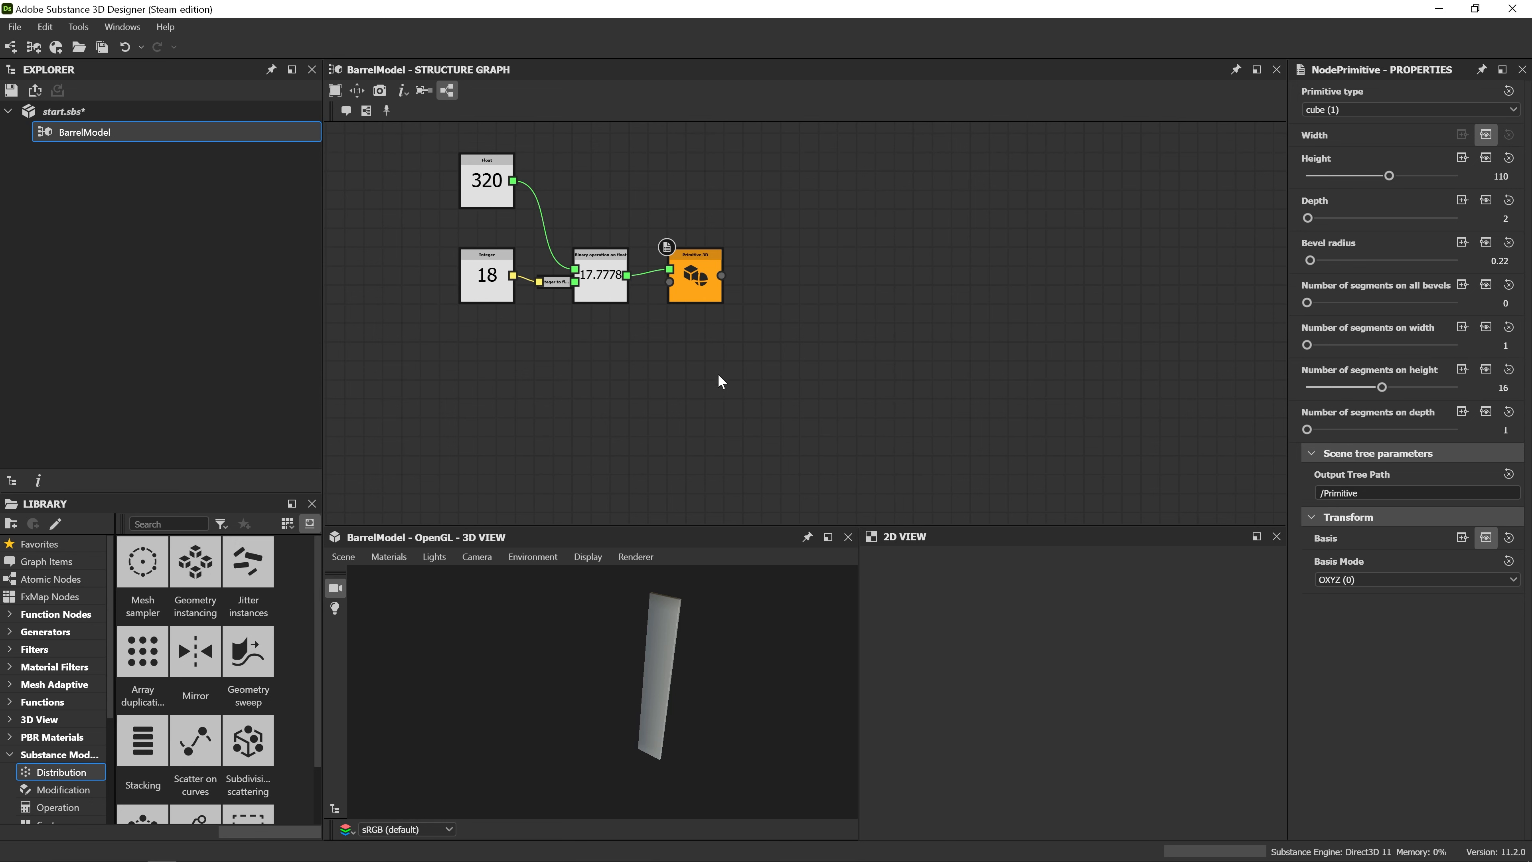
# Add a Curve primitive node above the binary operation node and display it in the 3D view.
pyautogui.press('space')
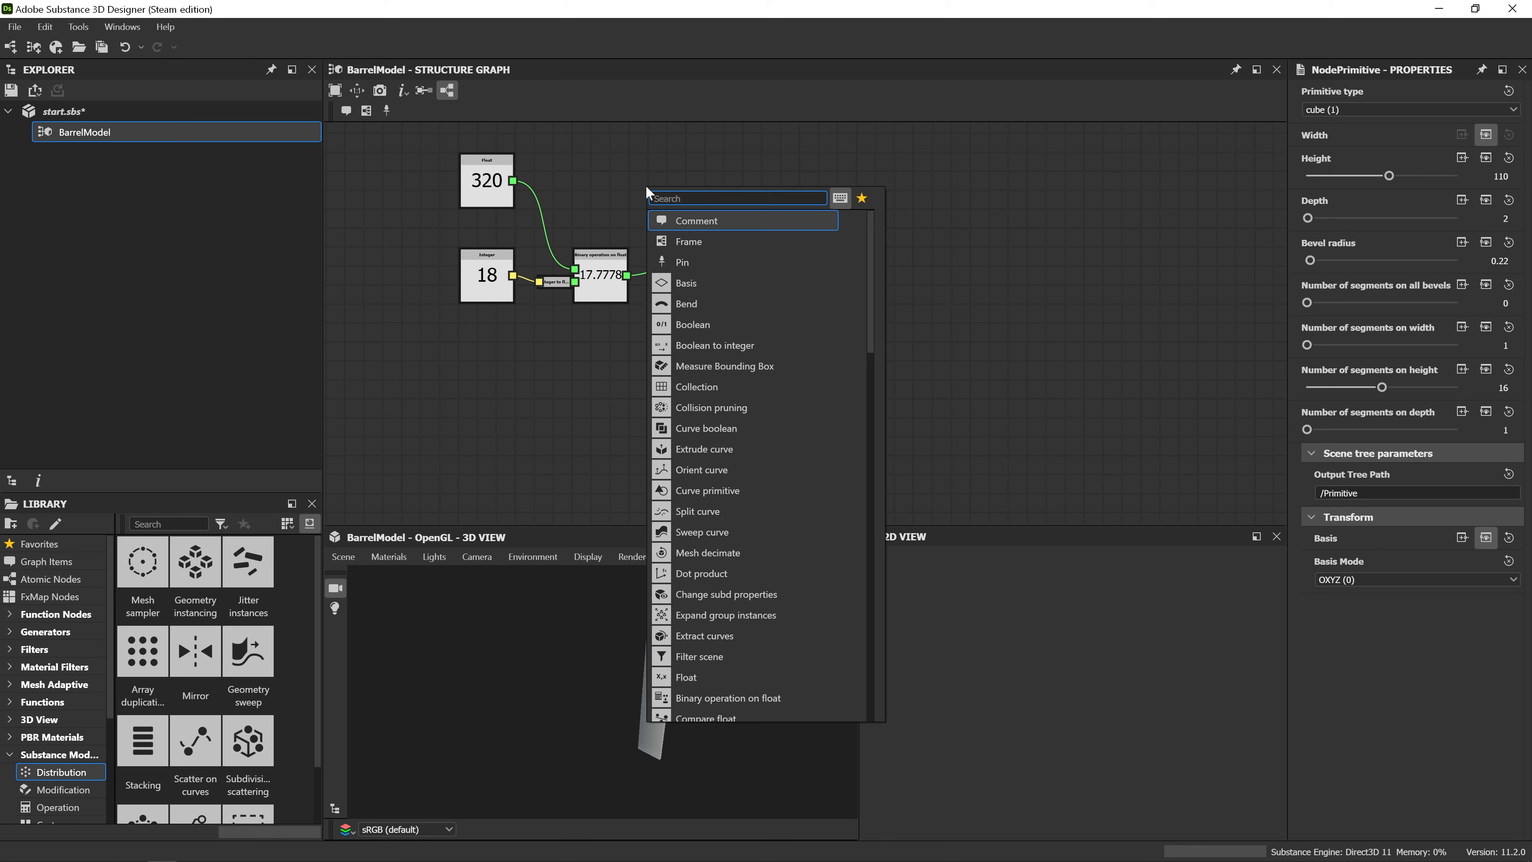
pyautogui.press('Escape')
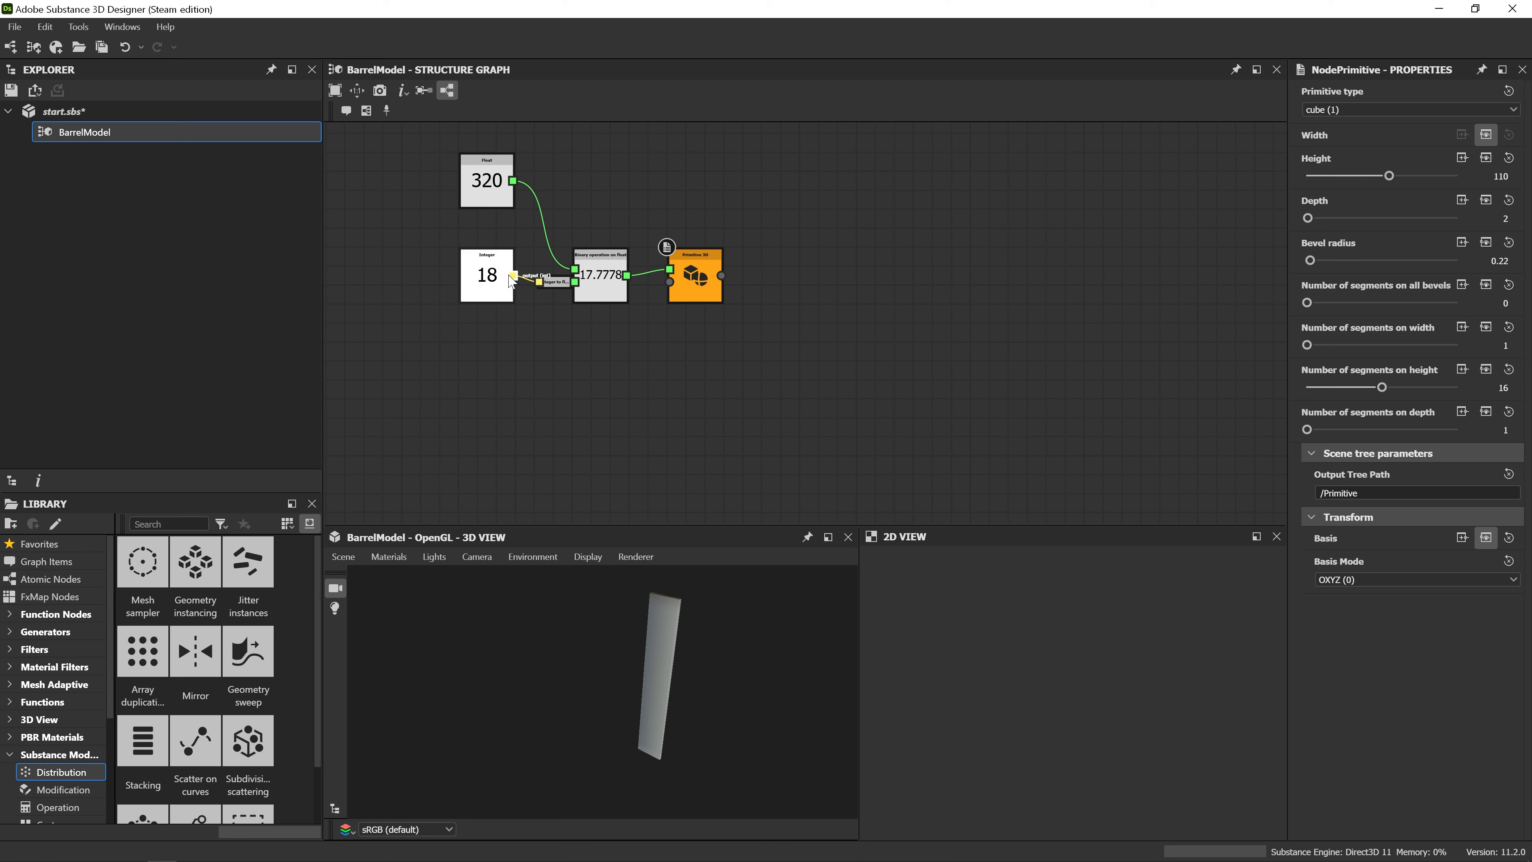
pyautogui.press('space')
pyautogui.write('cur')
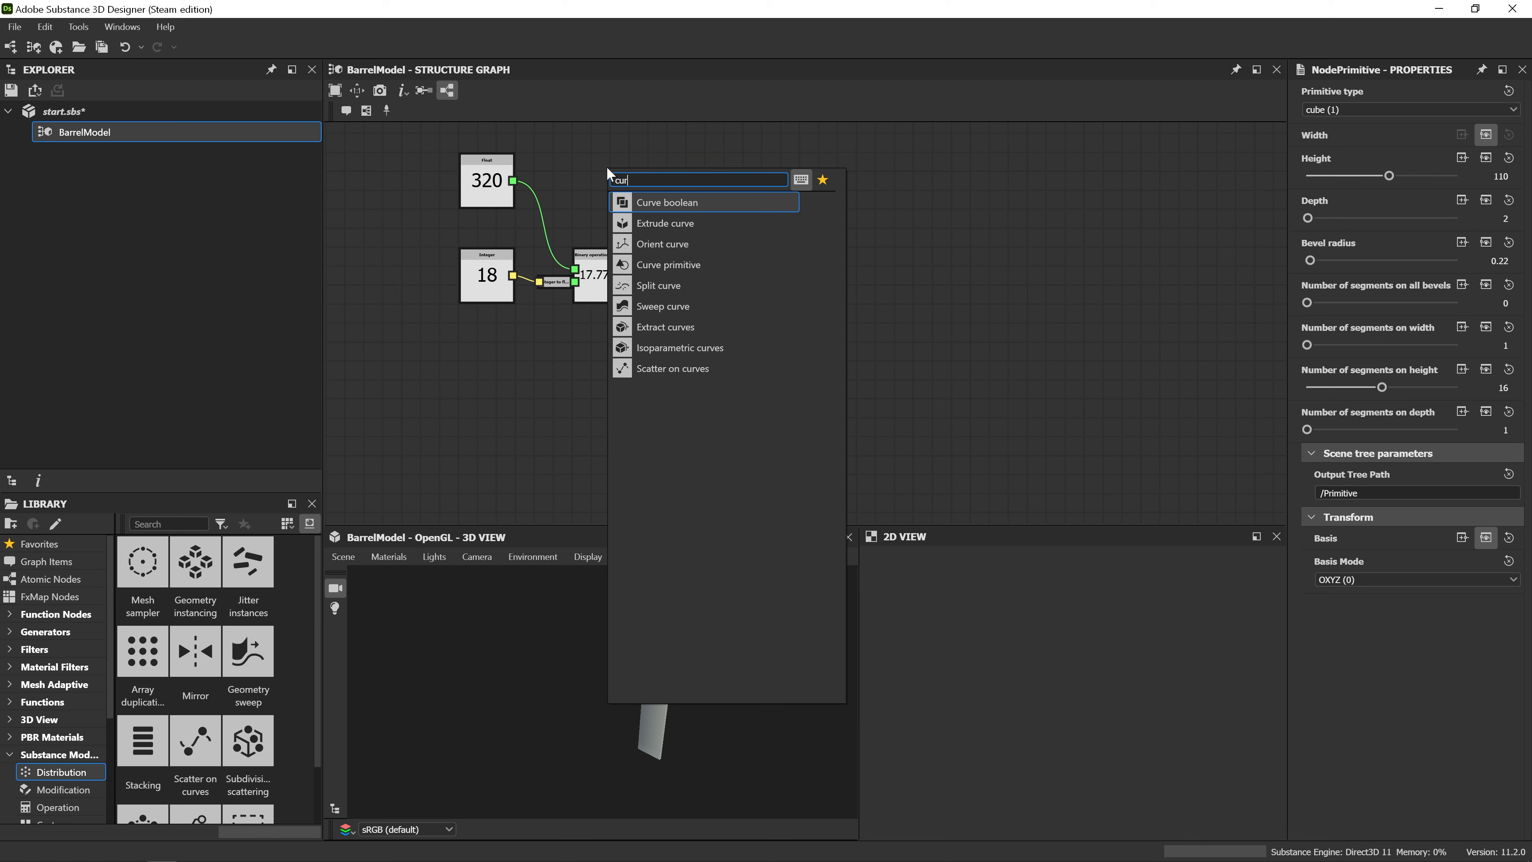
pyautogui.click(657, 263)
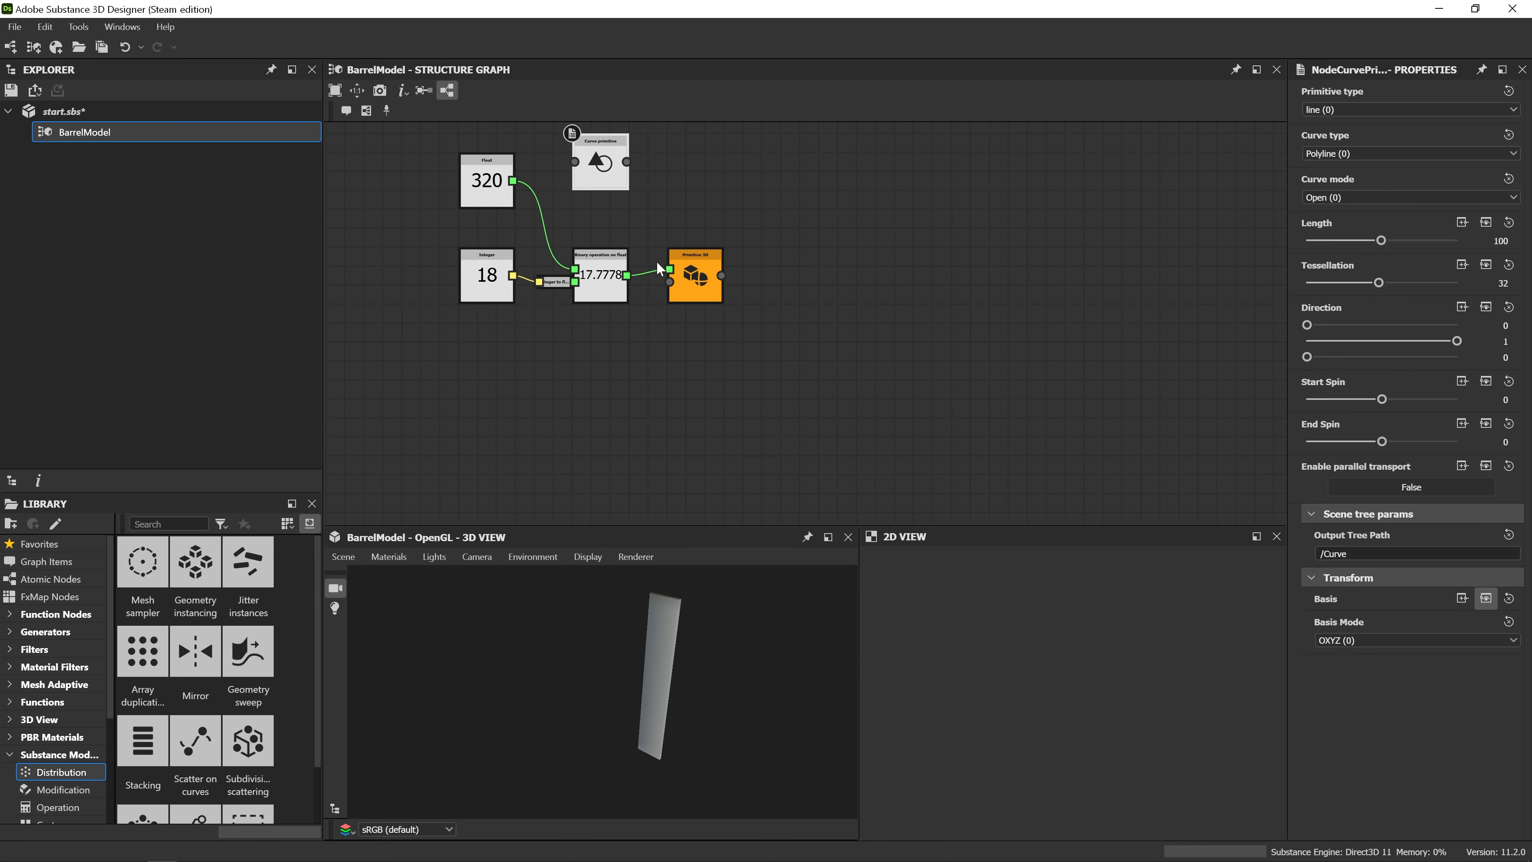
pyautogui.doubleClick(603, 181)
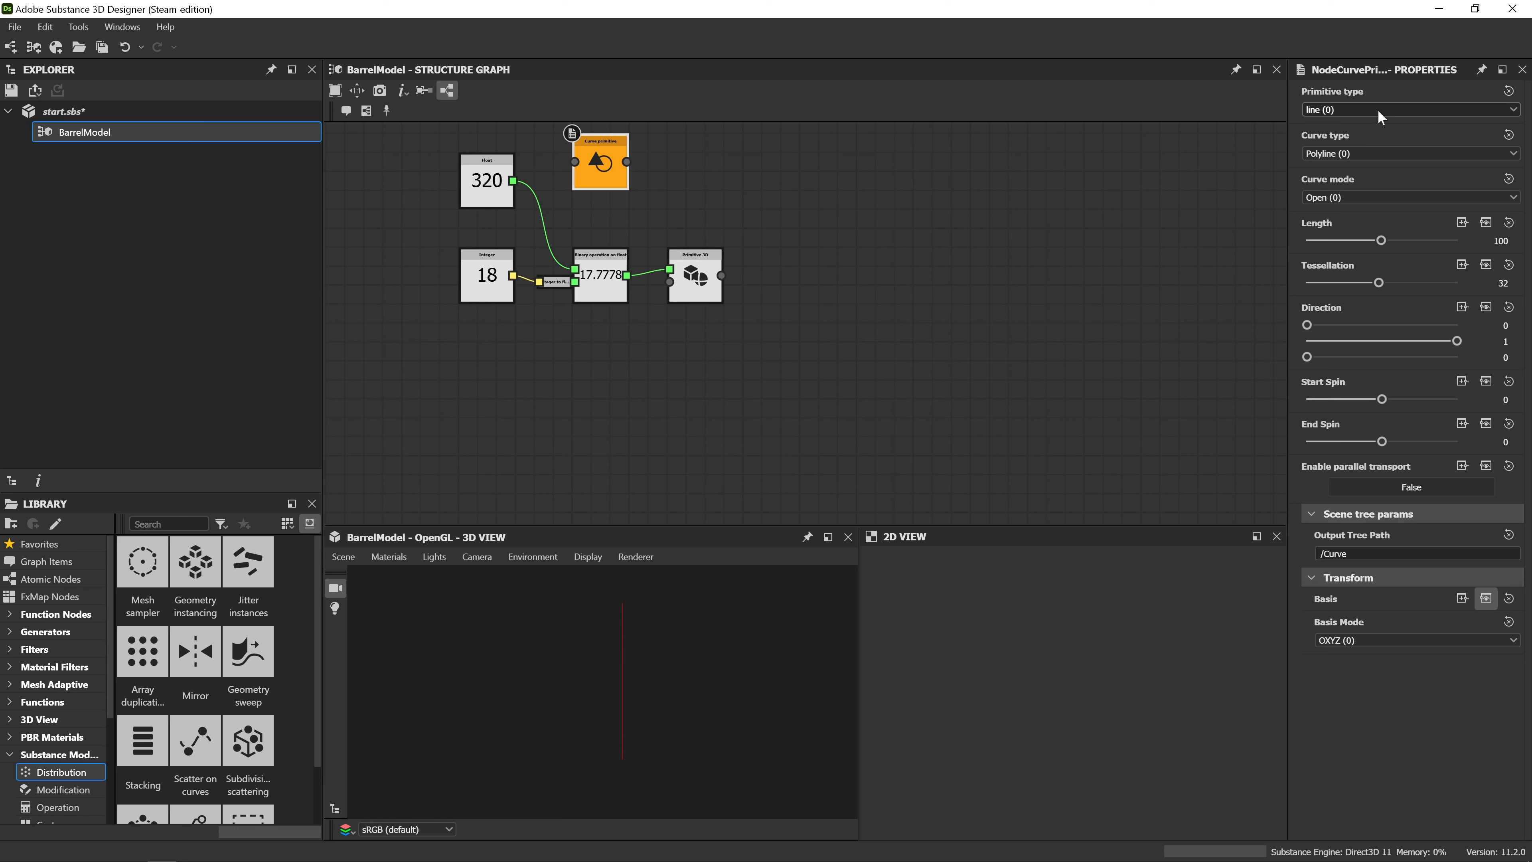
# Make the curve primitive an ellipse and drive its Tessellation input from the Integer node.
pyautogui.click(1458, 108)
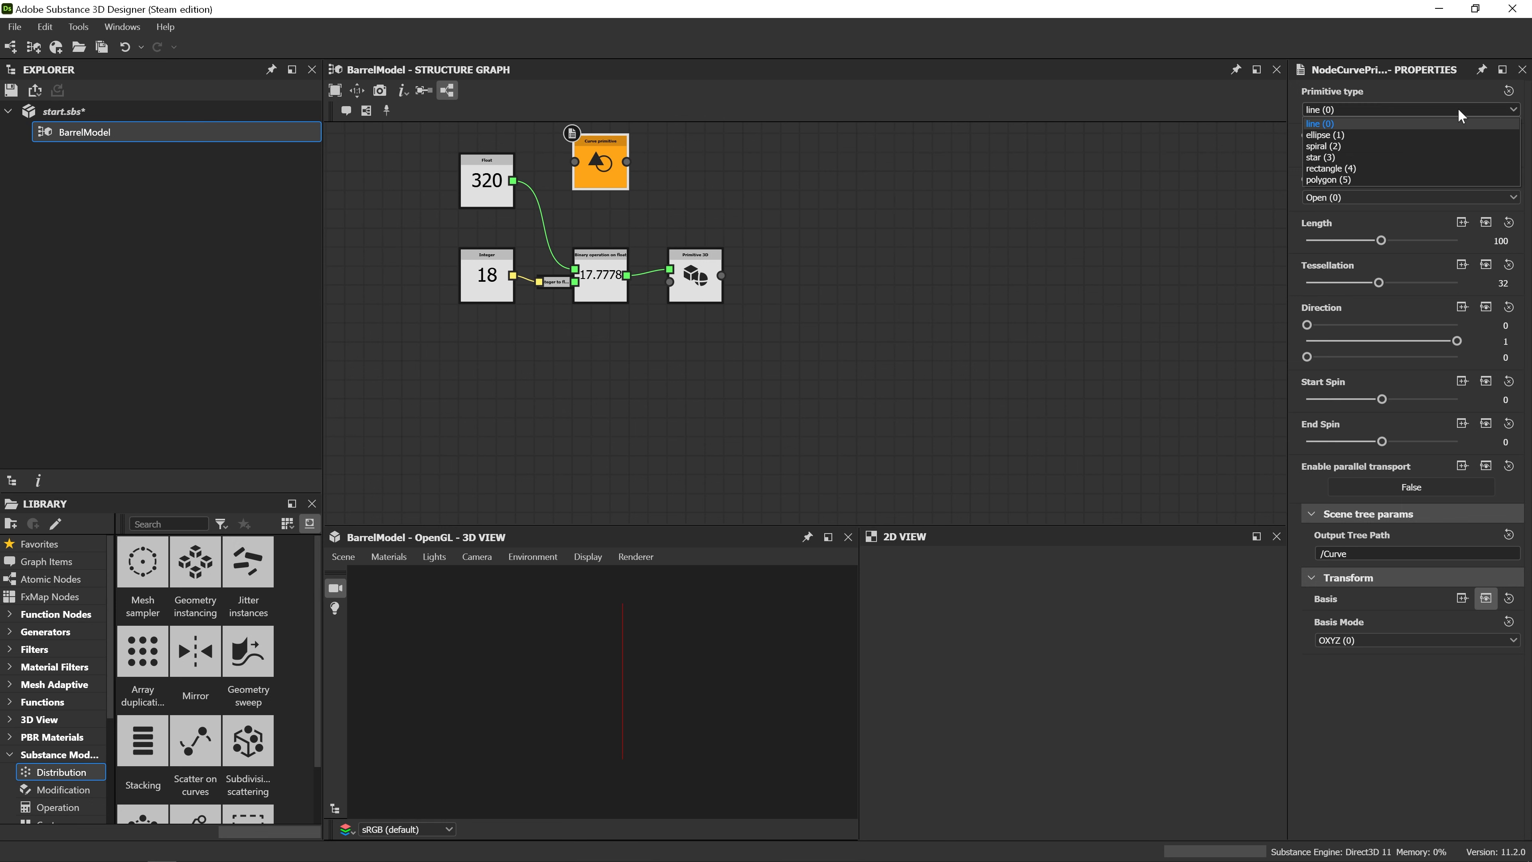
pyautogui.click(1385, 136)
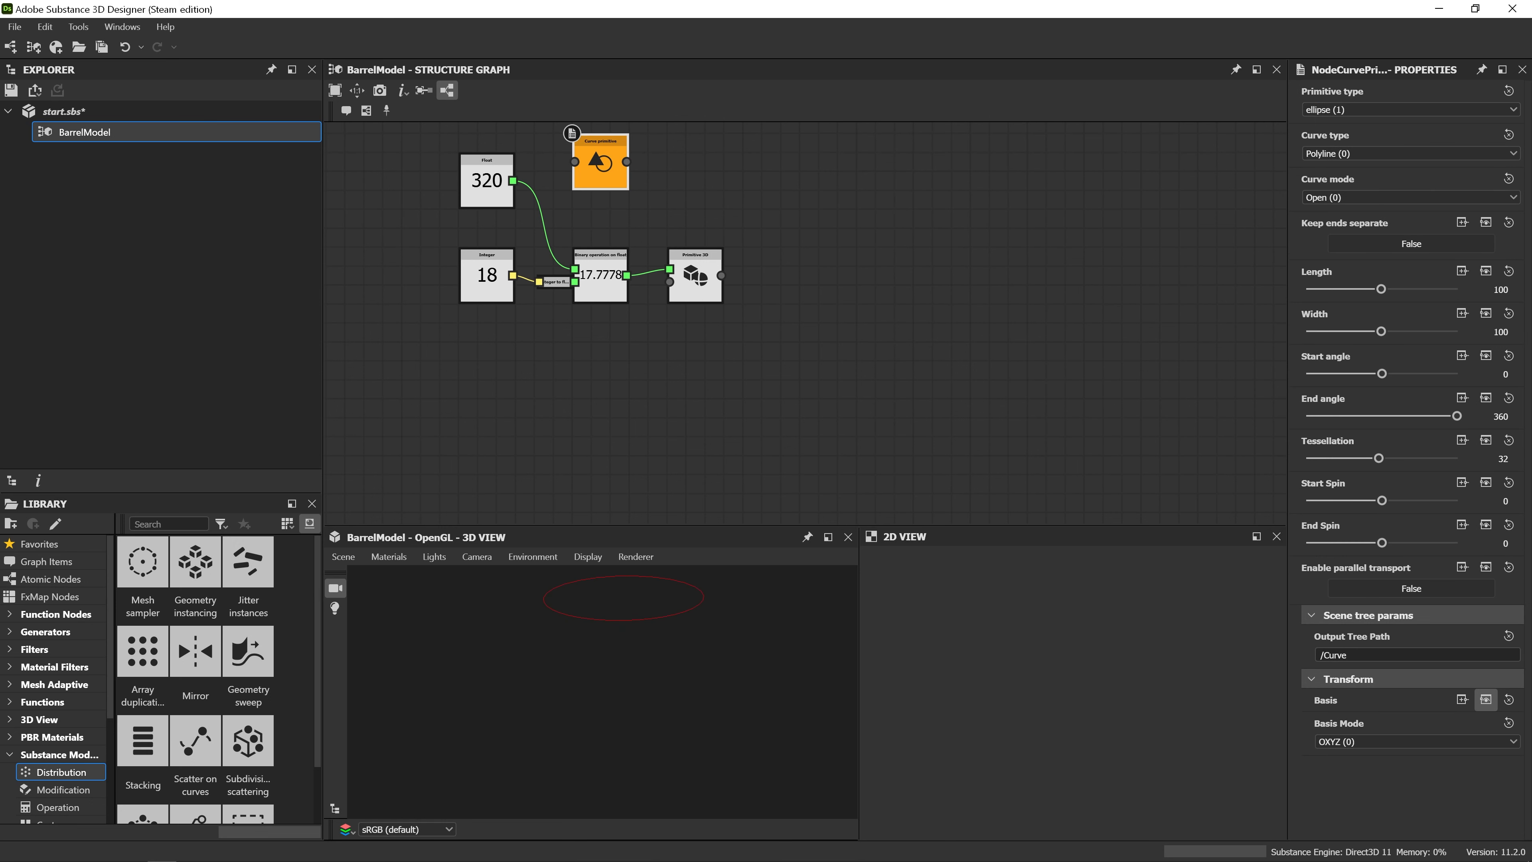
pyautogui.click(1486, 444)
pyautogui.moveTo(575, 156); pyautogui.dragTo(513, 276)
pyautogui.moveTo(677, 666); pyautogui.dragTo(671, 693)
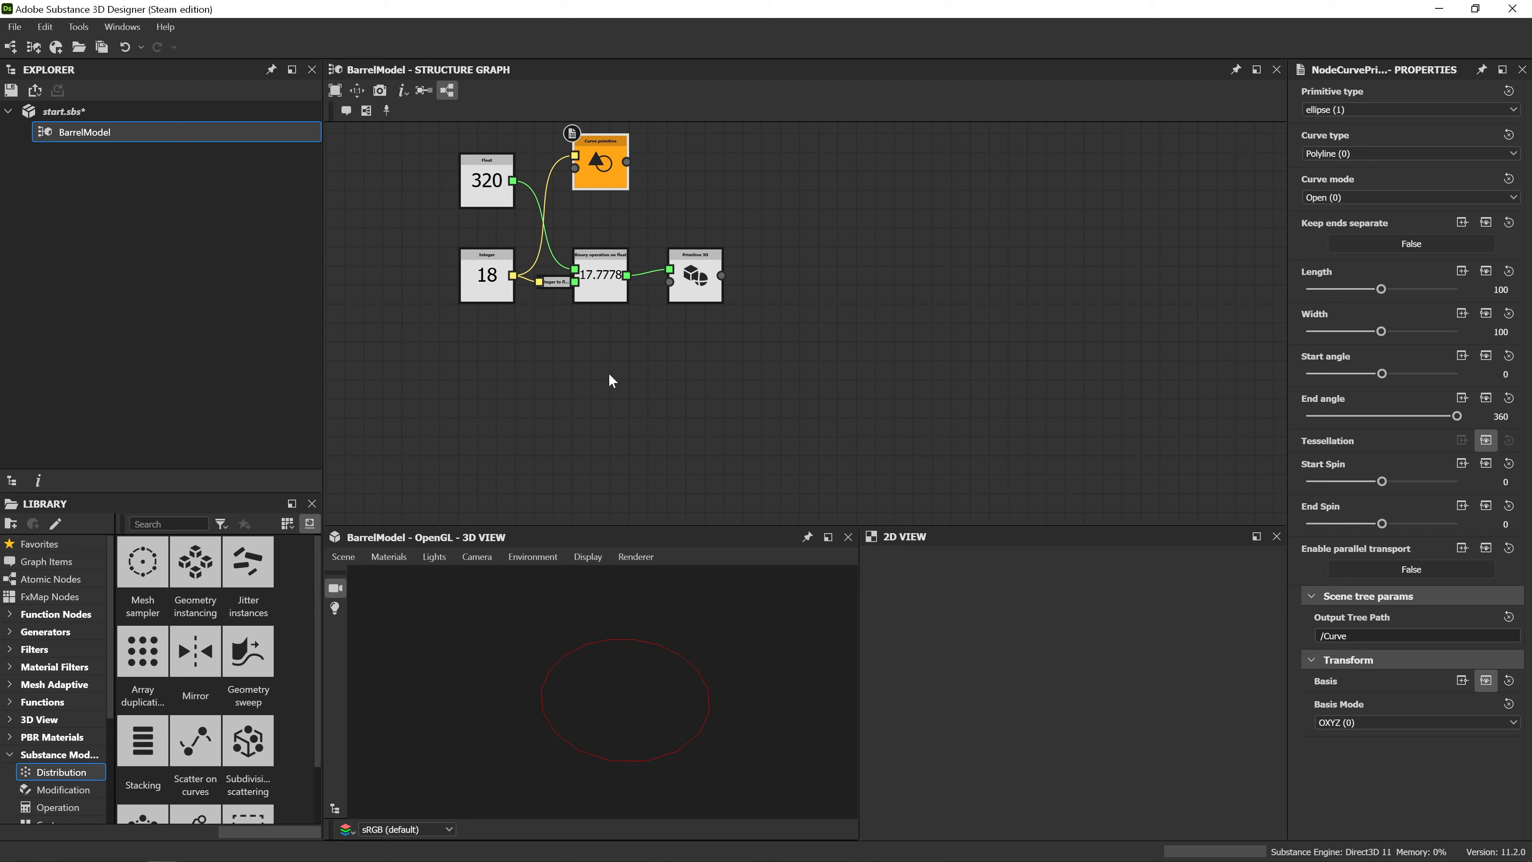
# Set the Integer node's value to 20, keeping the curve primitive node at its original place in the graph.
pyautogui.click(490, 265)
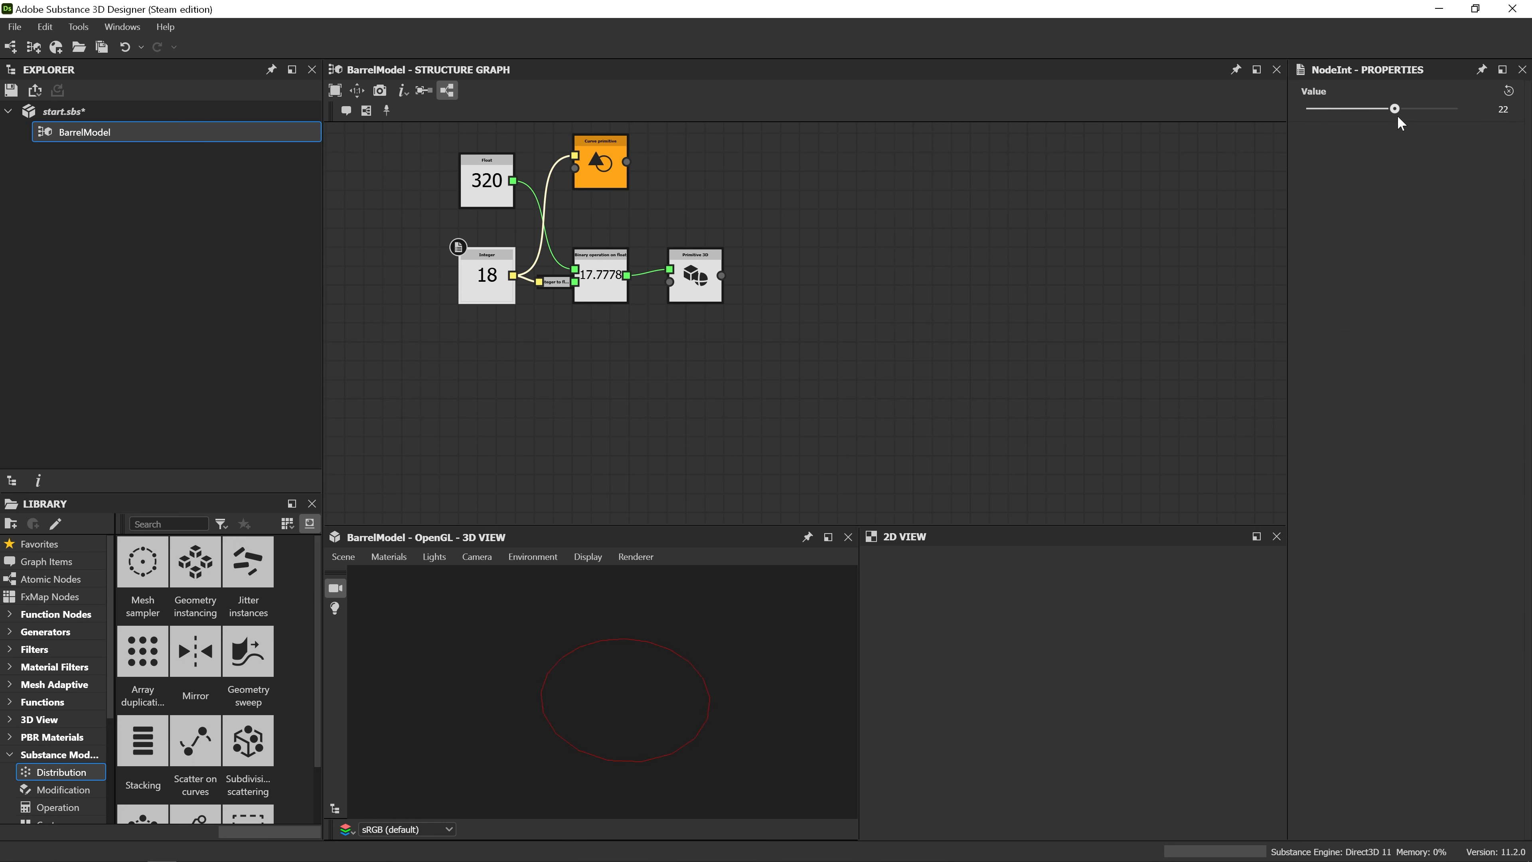
pyautogui.moveTo(1398, 118)
pyautogui.mouseDown()
pyautogui.moveTo(1420, 119)
pyautogui.moveTo(1340, 121)
pyautogui.moveTo(1387, 119)
pyautogui.mouseUp()
pyautogui.moveTo(604, 169); pyautogui.dragTo(661, 188)
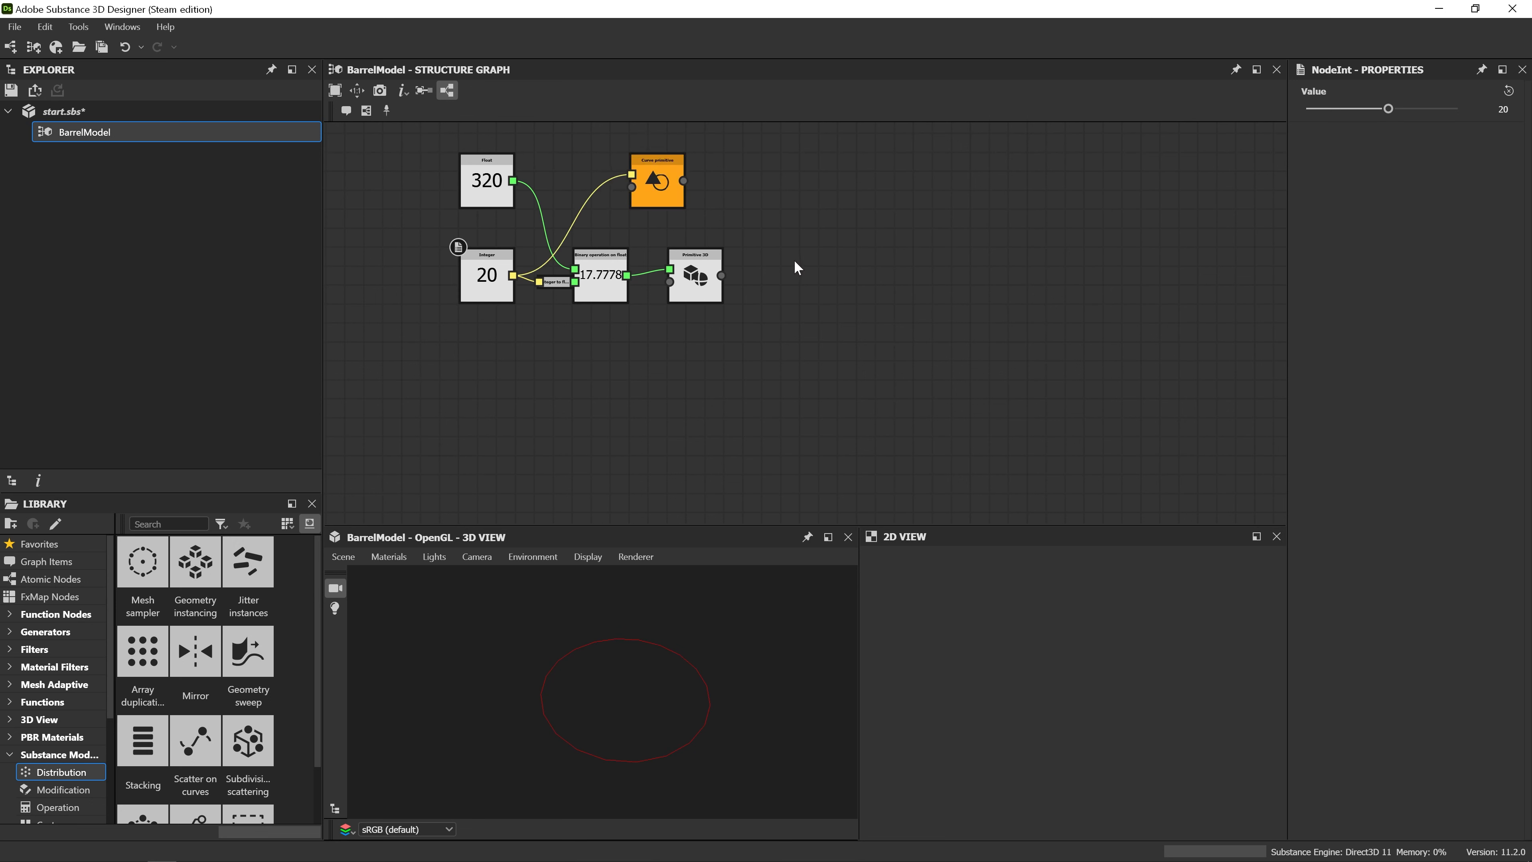
pyautogui.hotkey('ctrl', 'z')
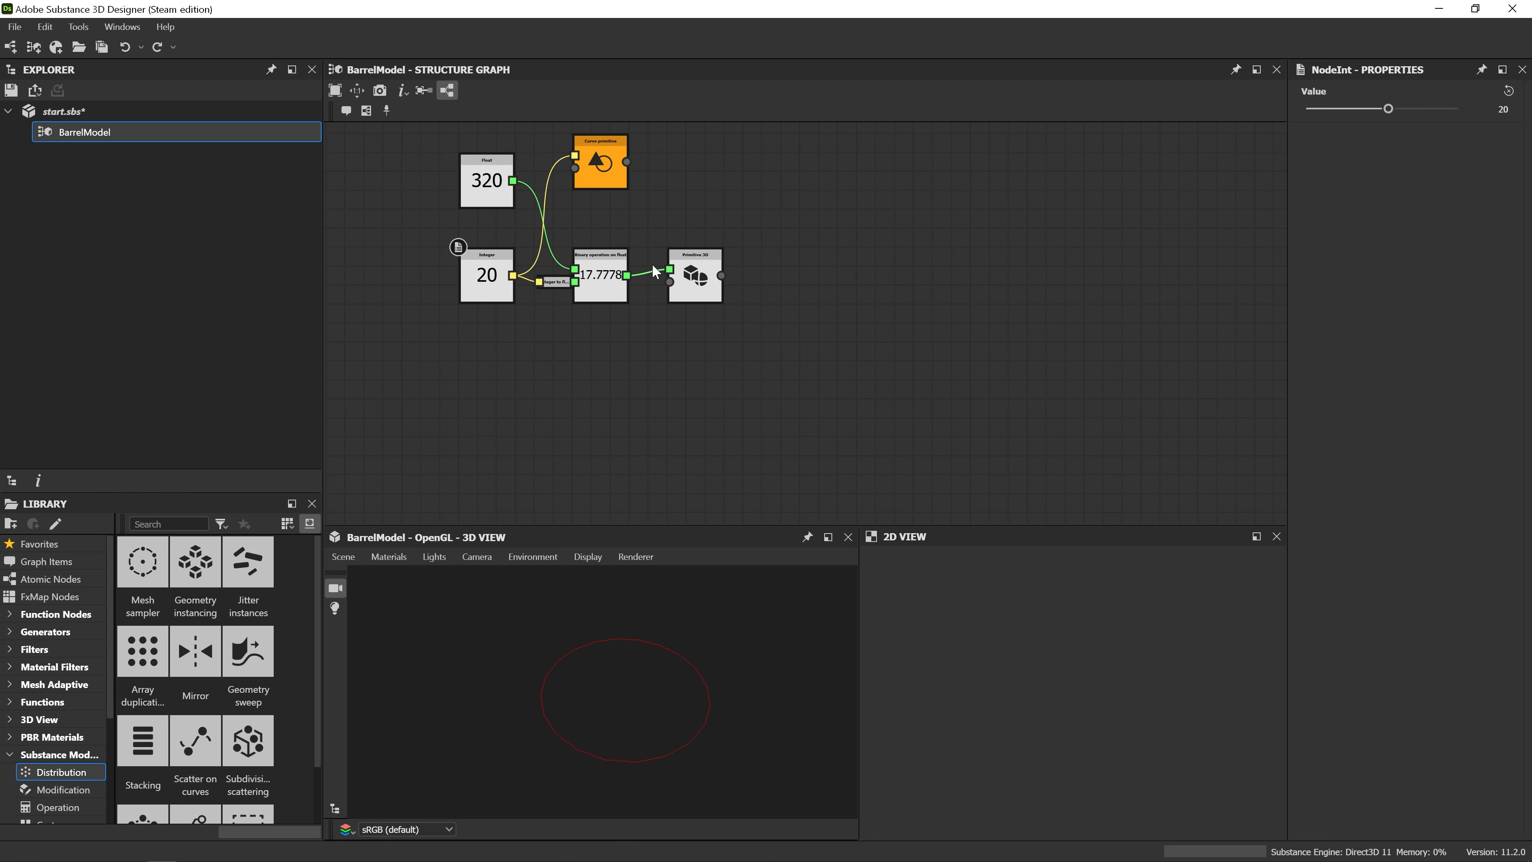
# Add a Geometry instancing node beyond the Curve primitive and Primitive 3D nodes.
pyautogui.press('space')
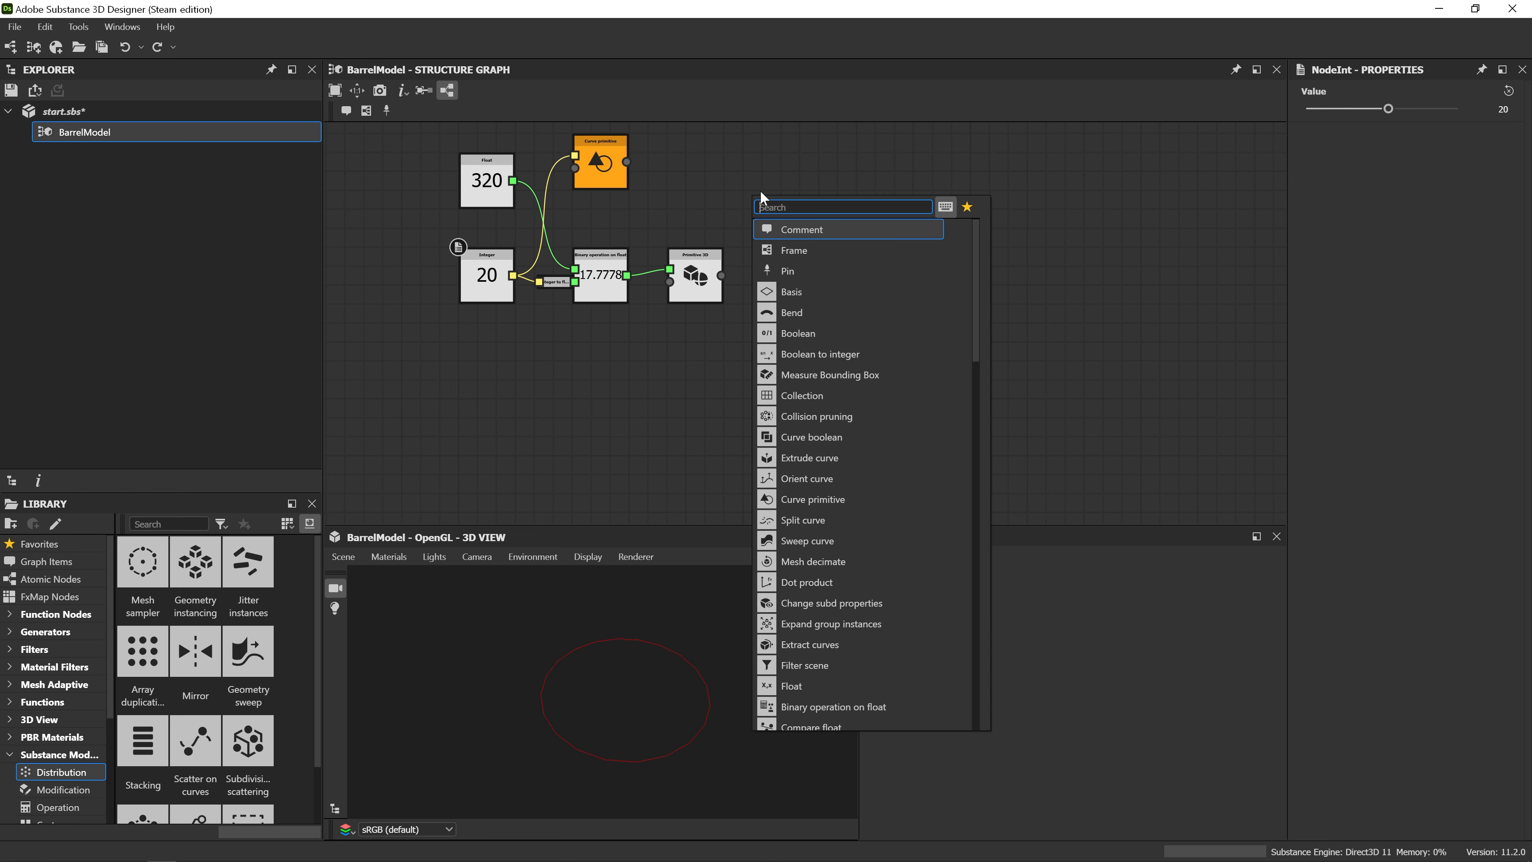
pyautogui.write('ge')
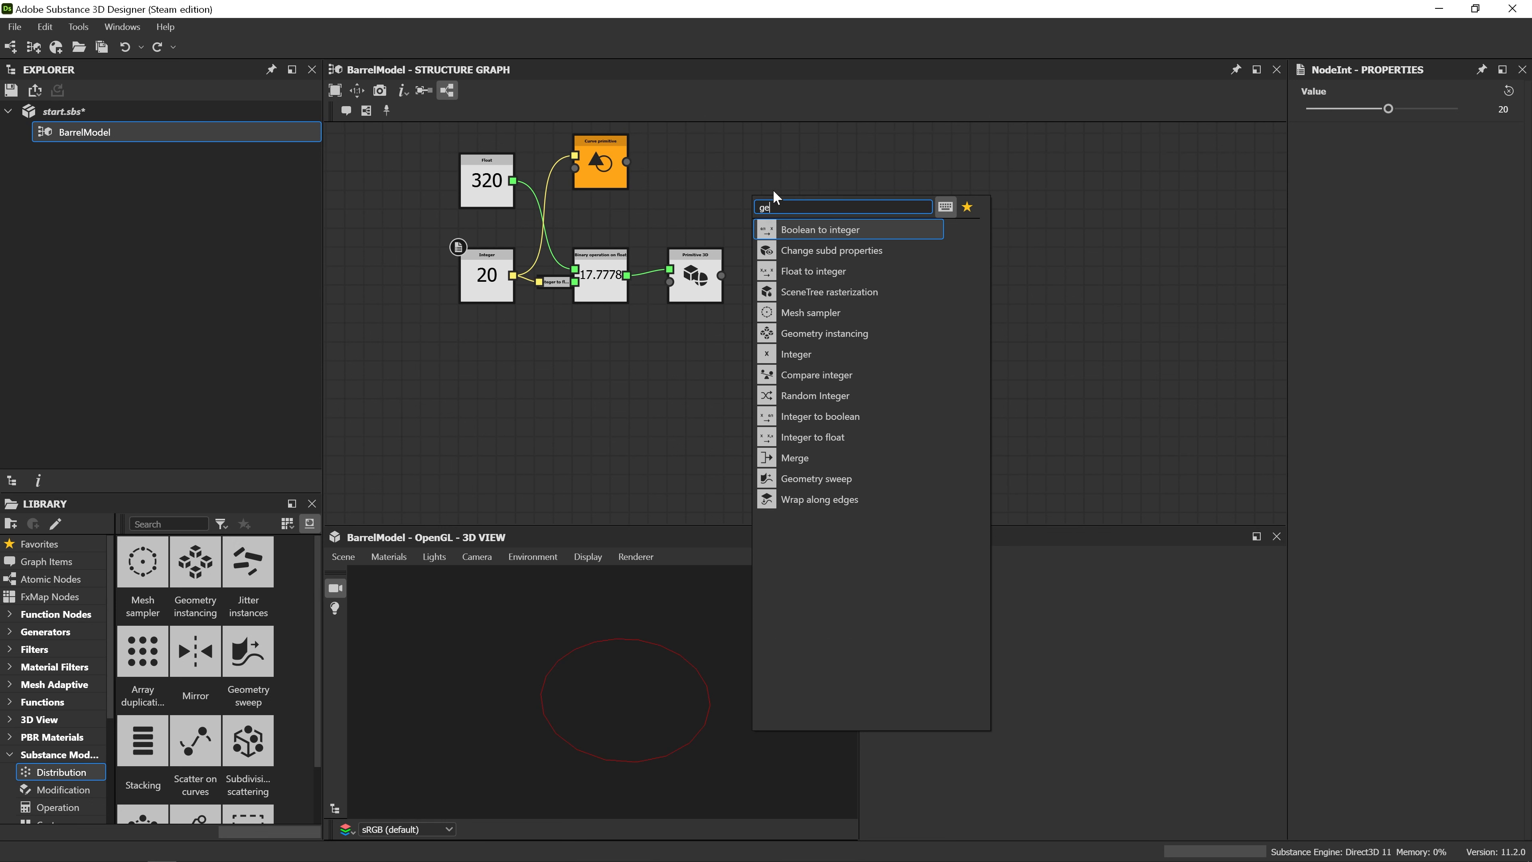
pyautogui.write('o')
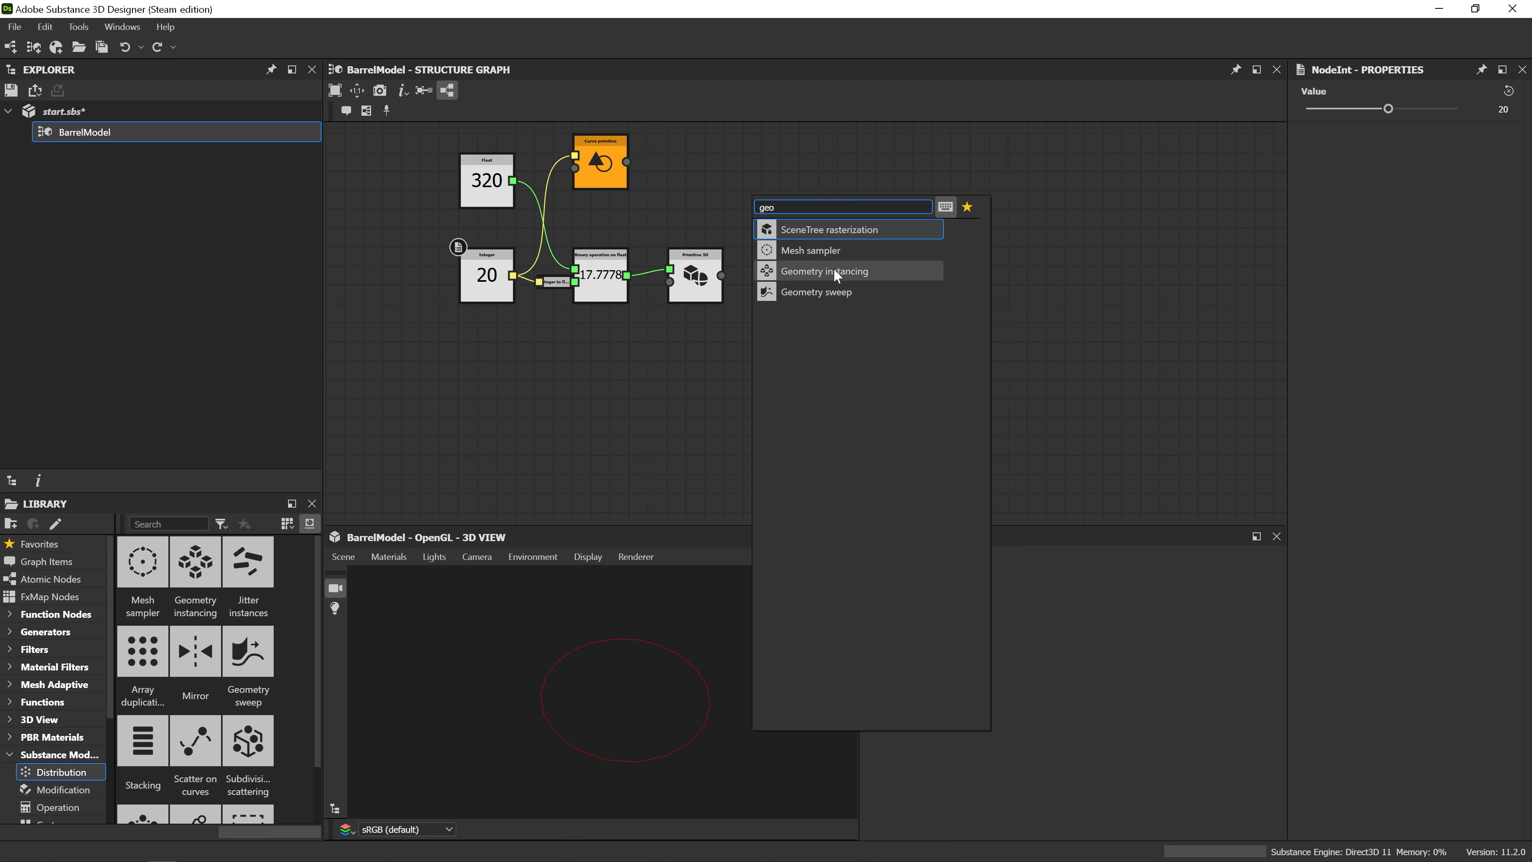
pyautogui.click(842, 279)
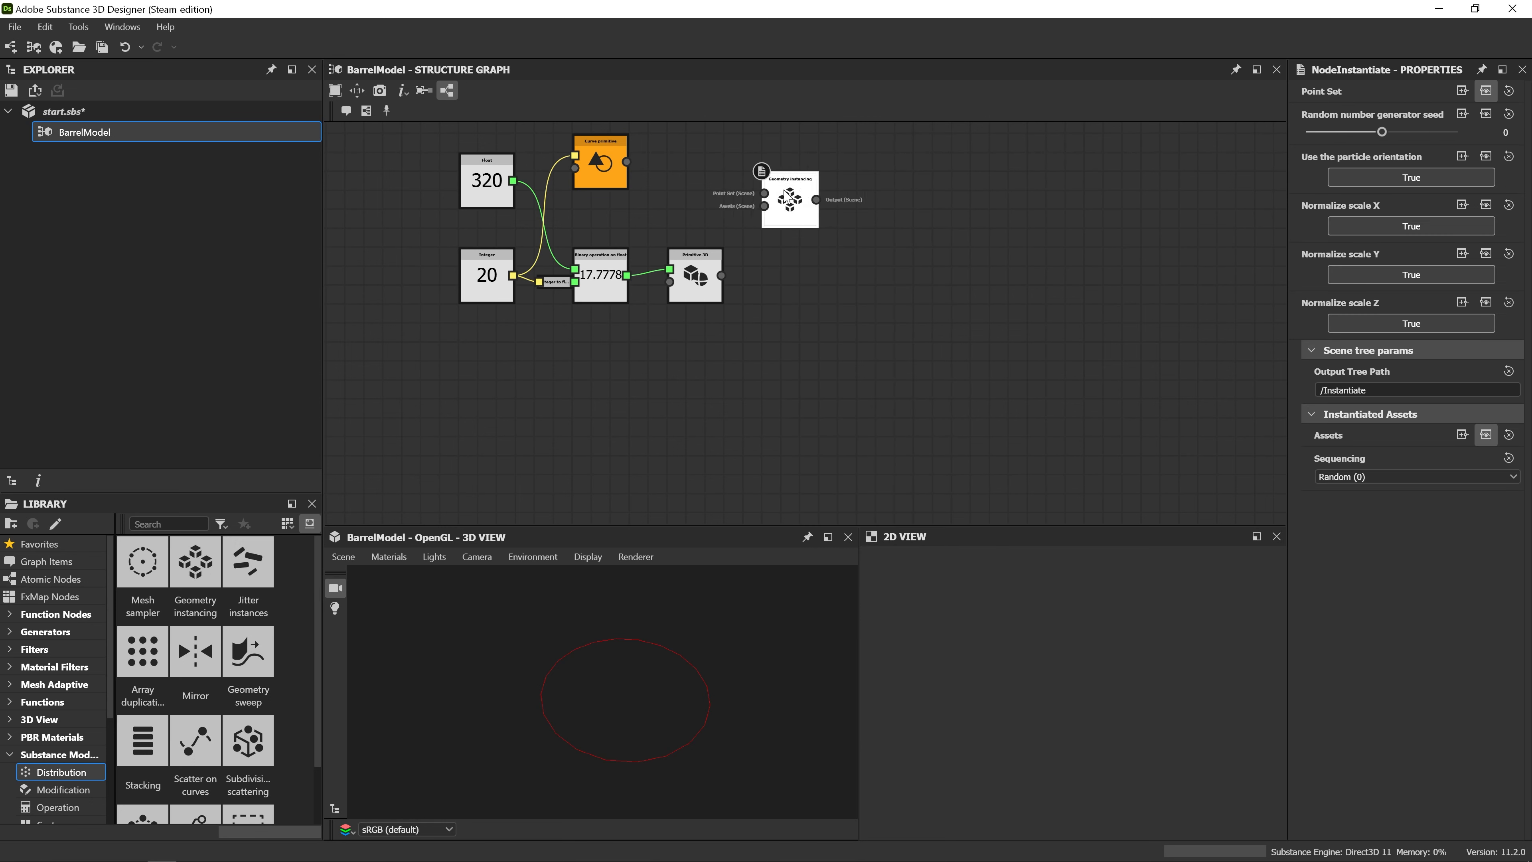
# Feed the curve primitive into the instancing node's Point Set and the 3D primitive into its Assets, and preview the result.
pyautogui.moveTo(764, 194); pyautogui.dragTo(612, 169)
pyautogui.moveTo(764, 206); pyautogui.dragTo(722, 276)
pyautogui.doubleClick(791, 202)
pyautogui.moveTo(679, 664); pyautogui.dragTo(671, 616)
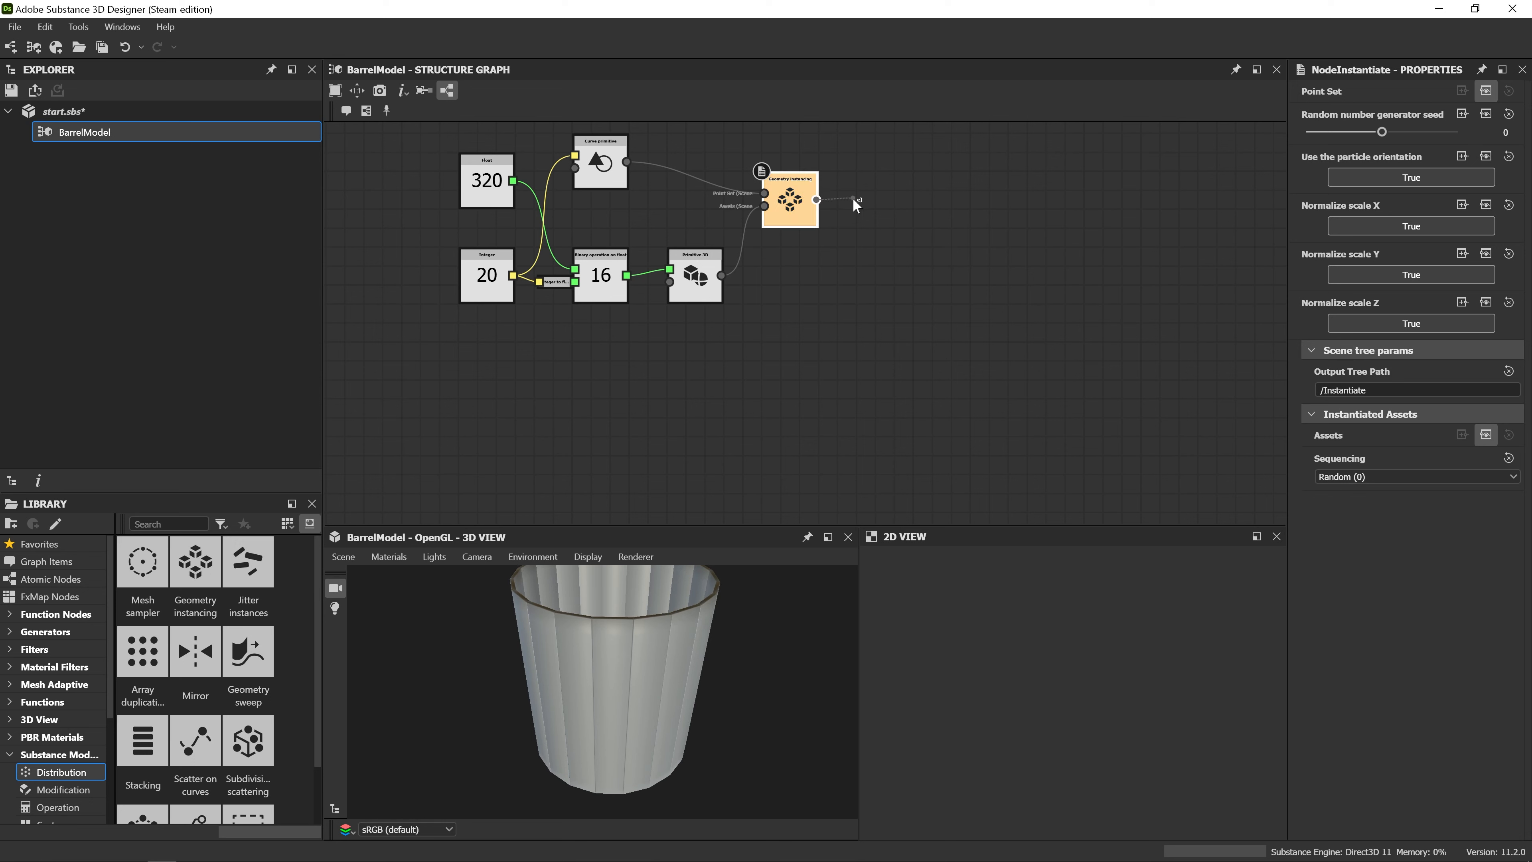
# Add an Expand group instances node connected to the Geometry instancing output.
pyautogui.moveTo(855, 199); pyautogui.dragTo(855, 199)
pyautogui.write('ex')
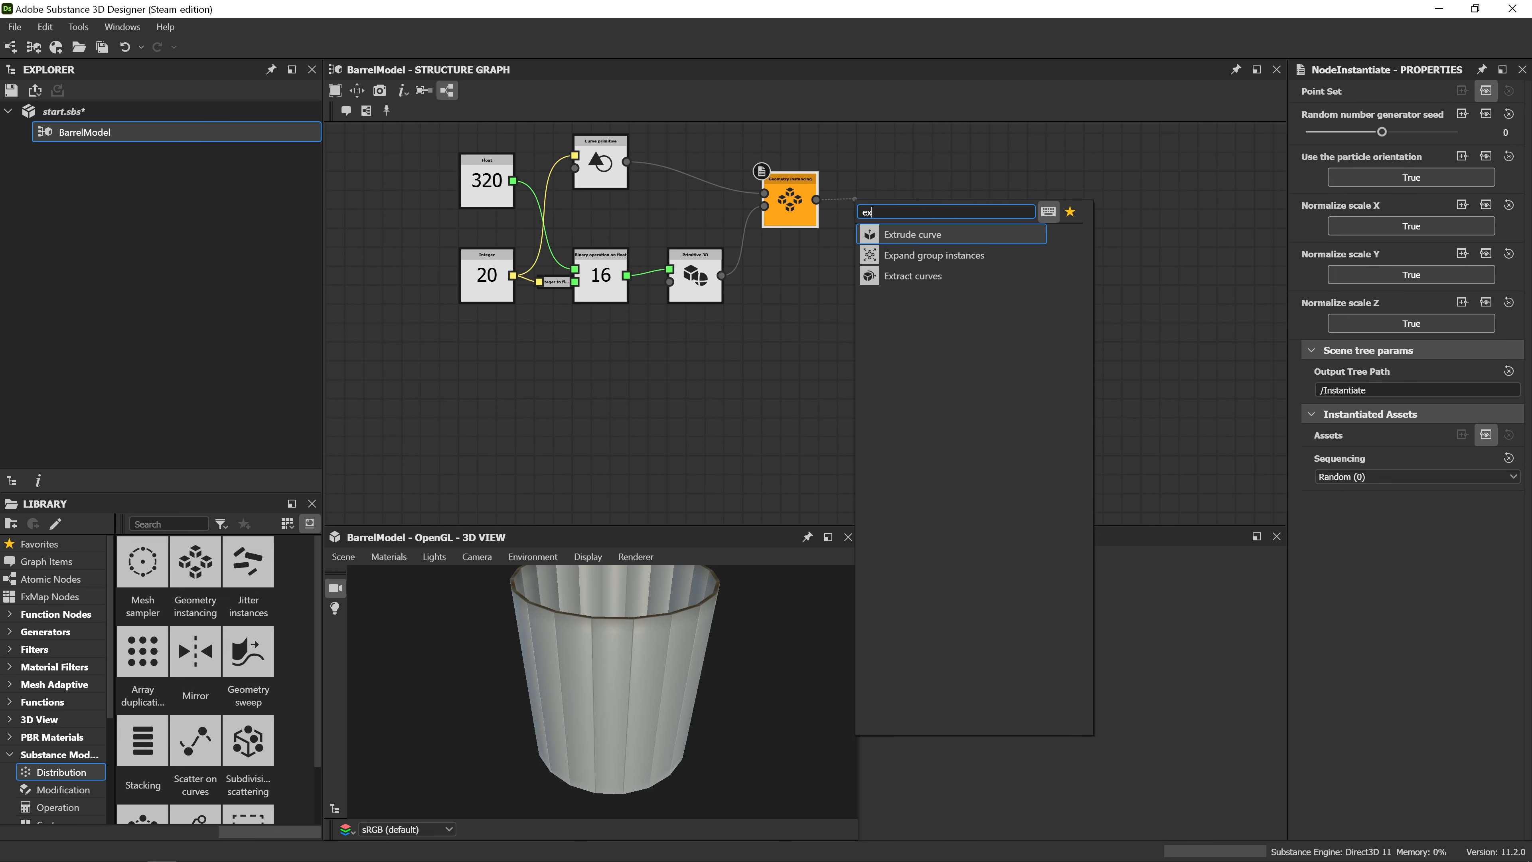
pyautogui.click(984, 258)
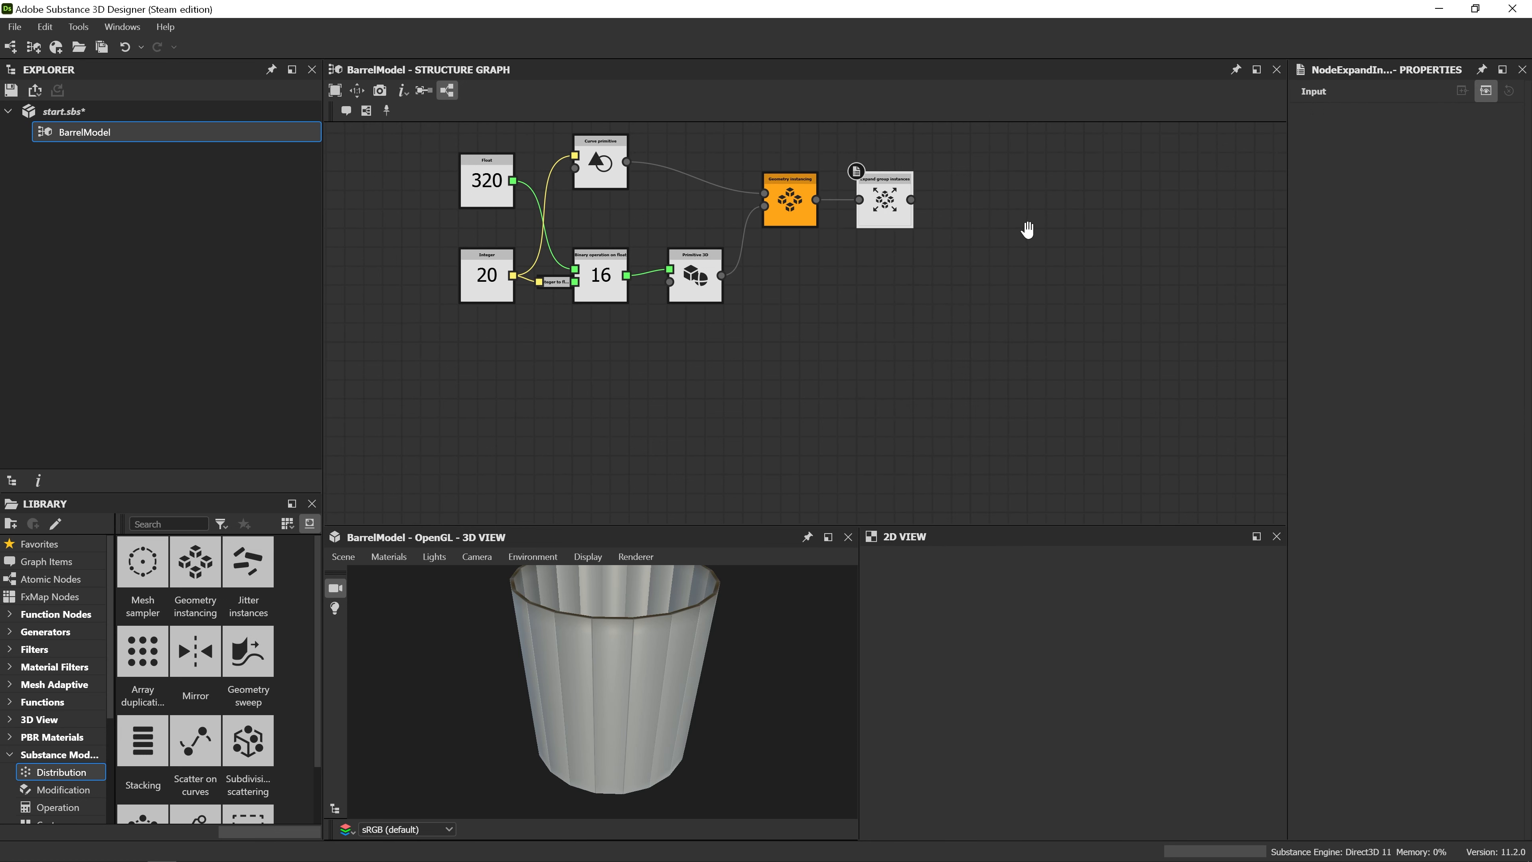
# Add a Taper node connected to the Expand group instances output.
pyautogui.moveTo(1028, 230); pyautogui.dragTo(930, 301, button='middle')
pyautogui.moveTo(808, 258); pyautogui.dragTo(848, 259)
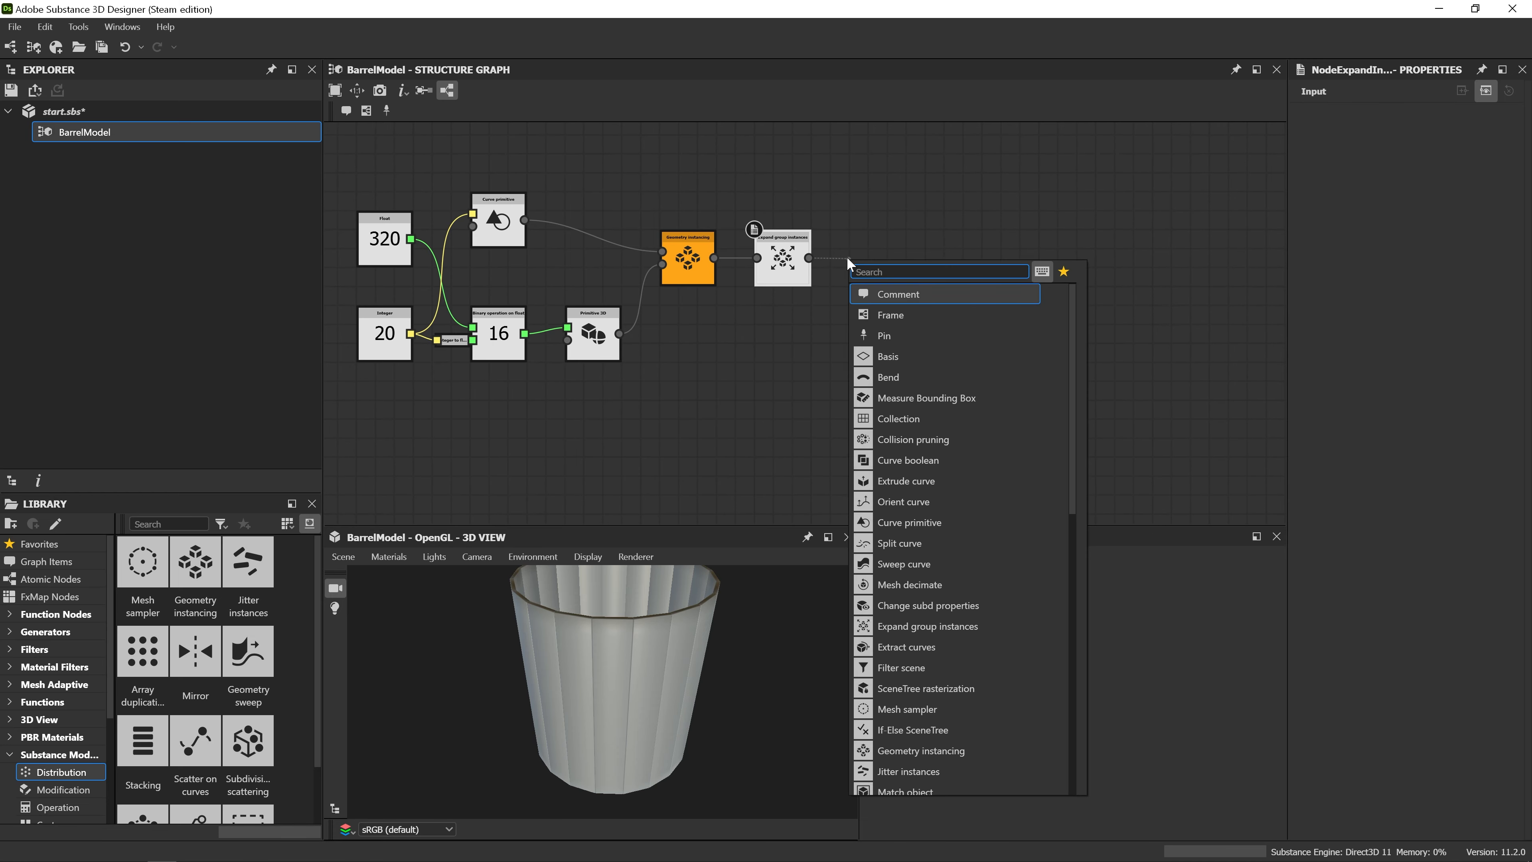
pyautogui.click(770, 355)
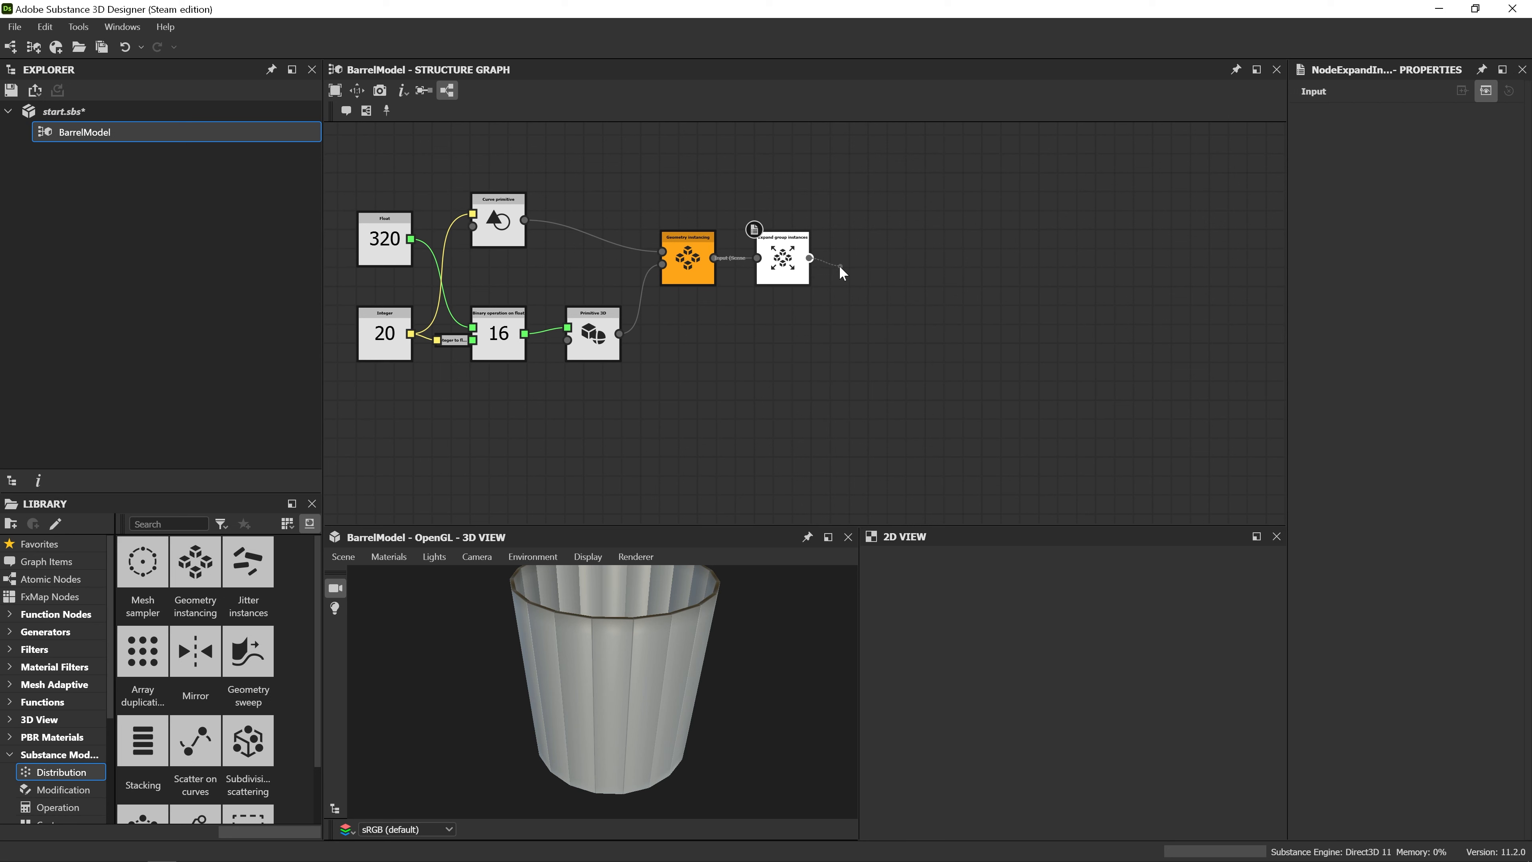
pyautogui.moveTo(849, 256)
pyautogui.mouseDown()
pyautogui.moveTo(811, 251)
pyautogui.moveTo(867, 253)
pyautogui.moveTo(851, 259)
pyautogui.mouseUp()
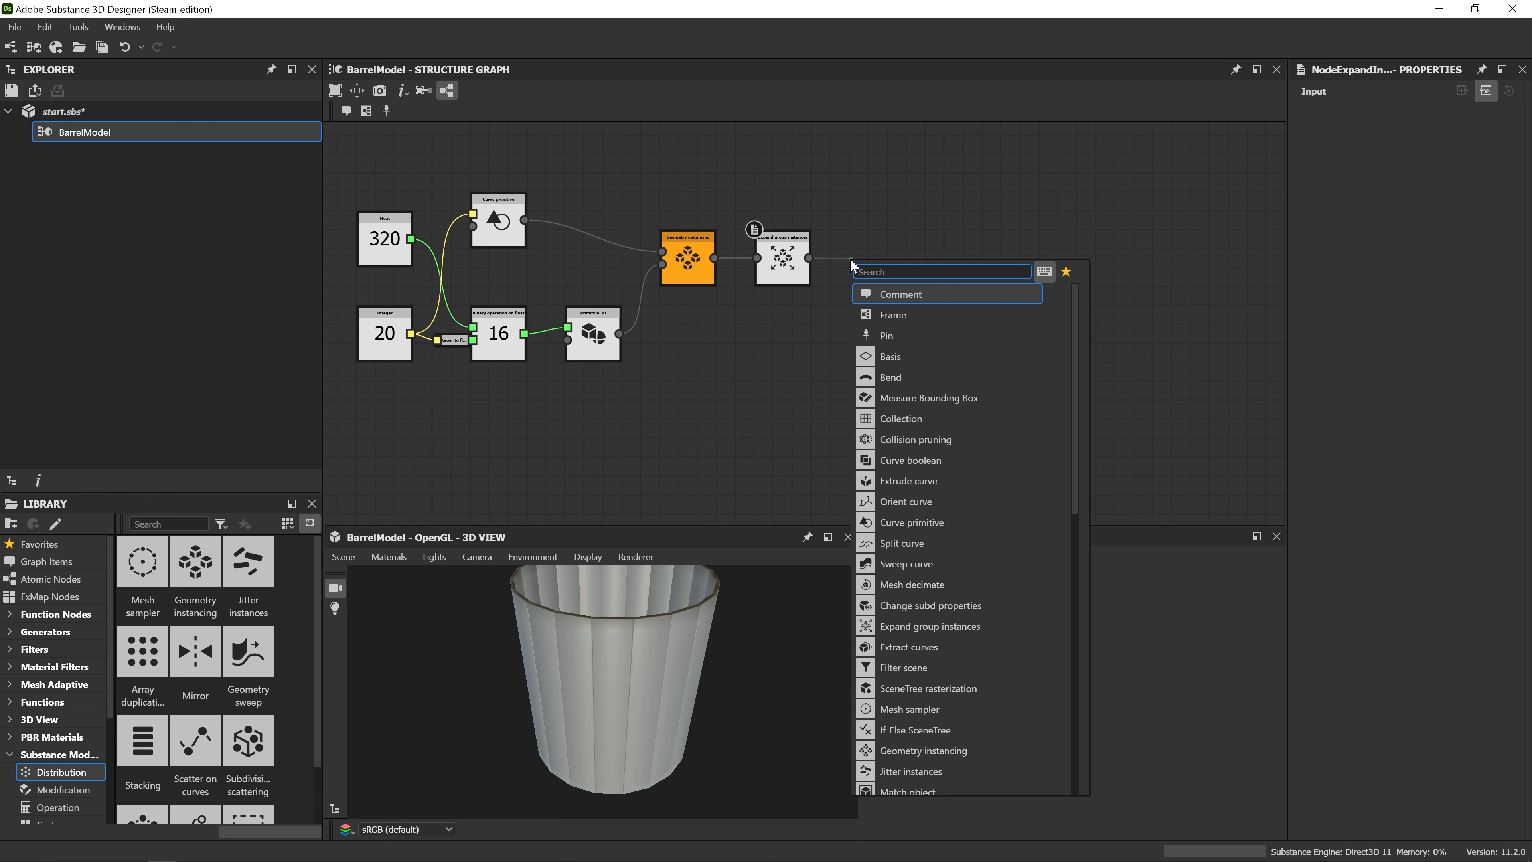
pyautogui.write('ta')
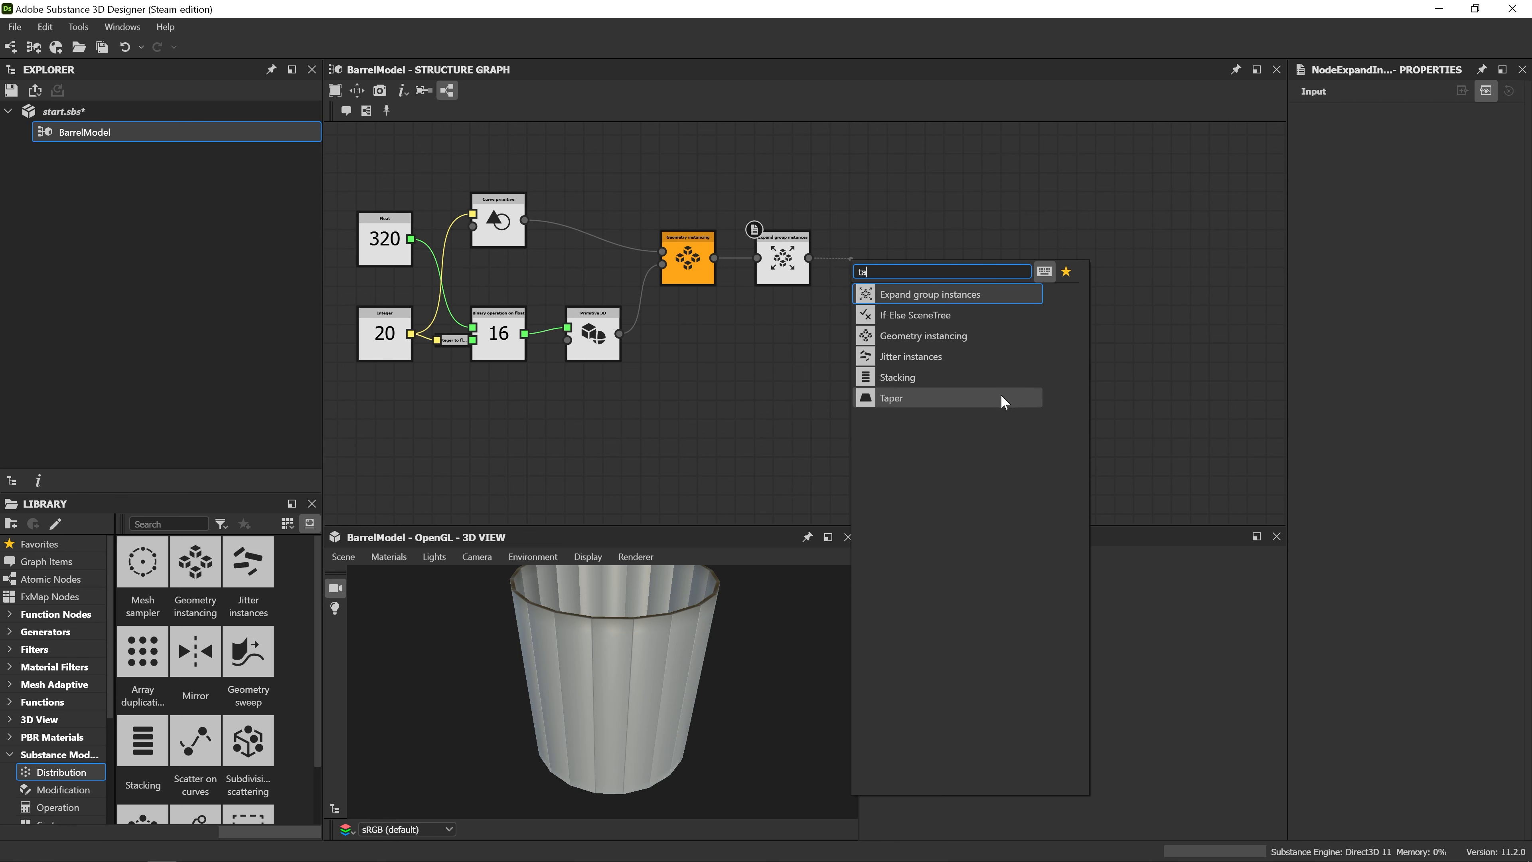
pyautogui.click(979, 396)
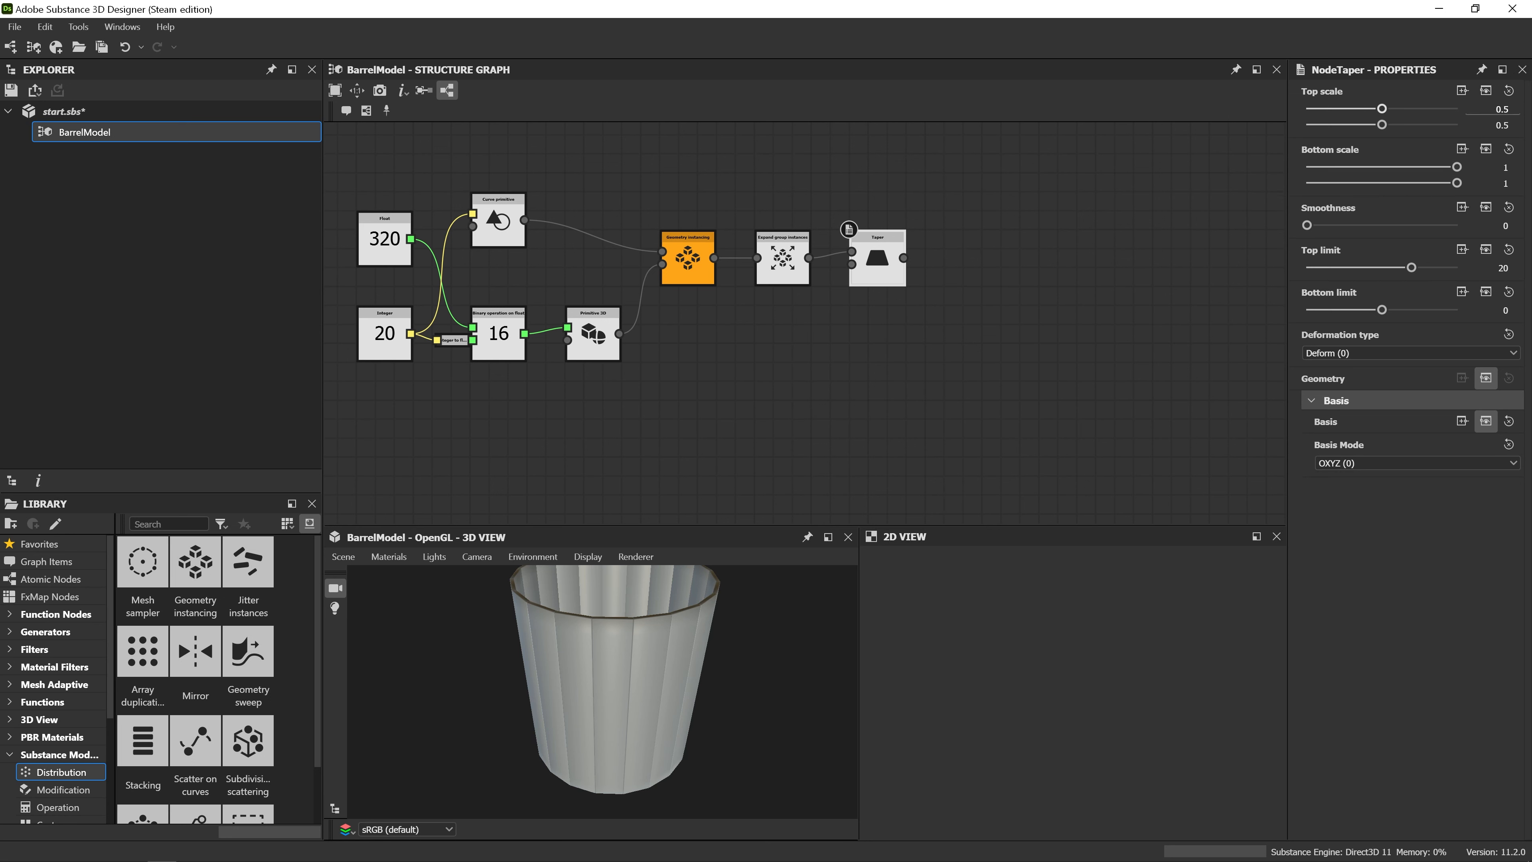
# Set both Top scale values of the Taper node to 0.9 and display the node in the 3D view.
pyautogui.press('BackSpace')
pyautogui.write('9')
pyautogui.press('Tab')
pyautogui.press('Return')
pyautogui.doubleClick(879, 272)
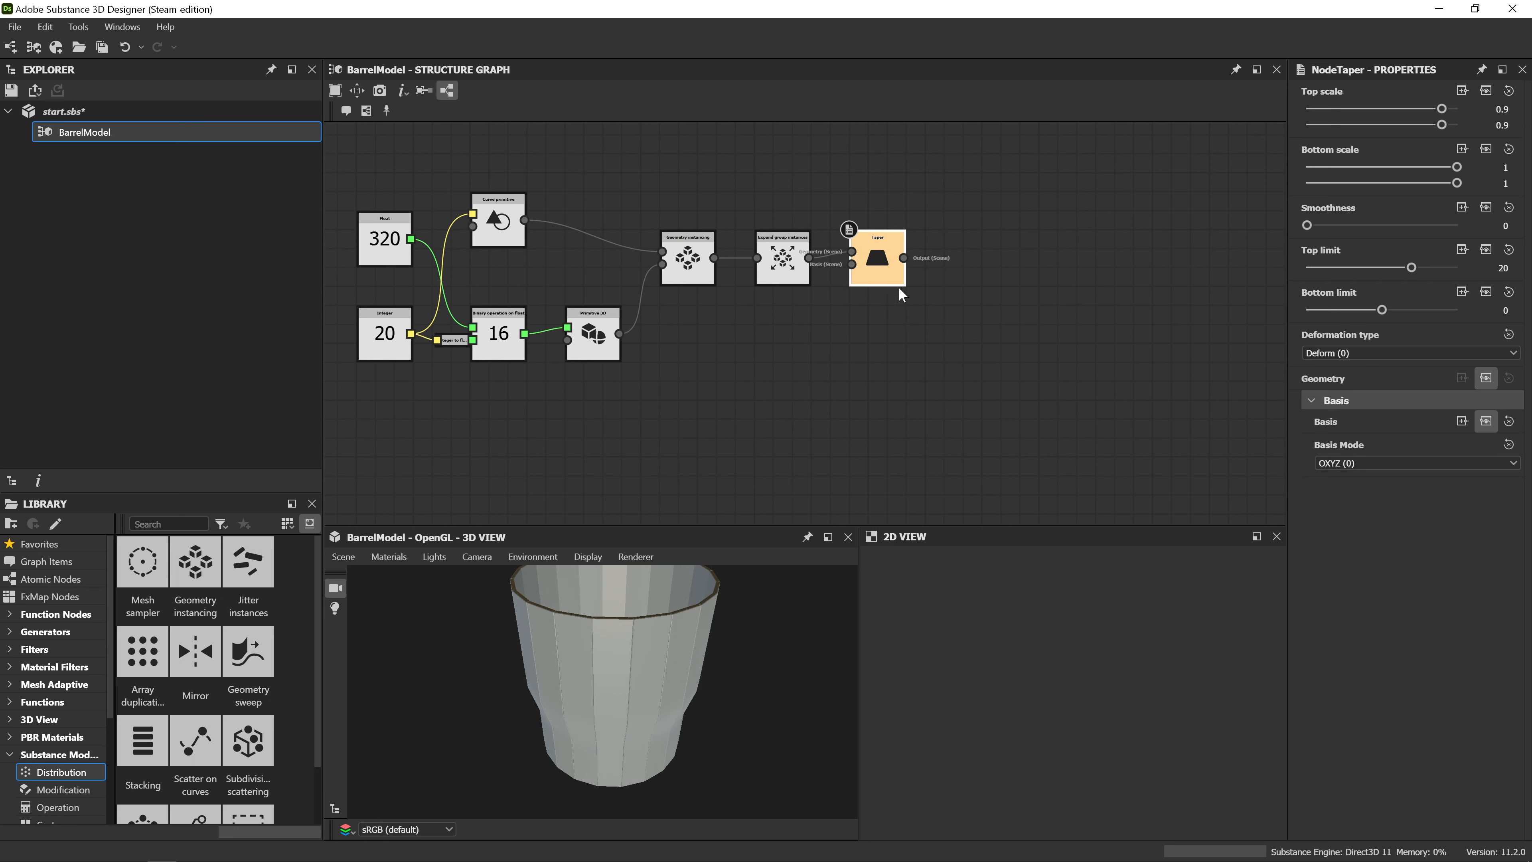
# Set the Taper node's Smoothness to 0.35 and check the barrel's shape in the 3D view.
pyautogui.scroll(-2, 692, 718)
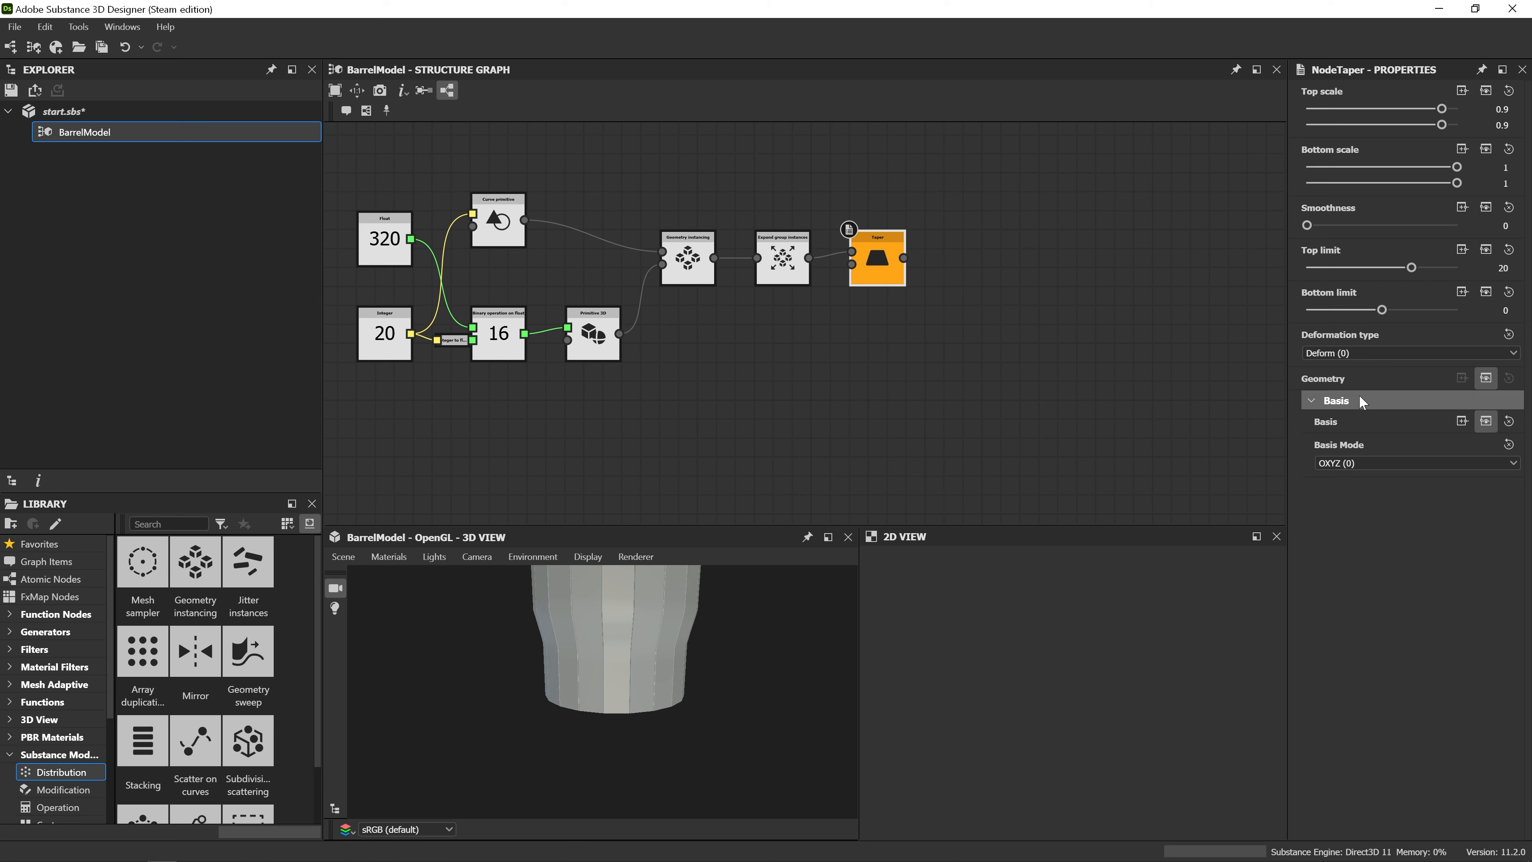
pyautogui.moveTo(1305, 227); pyautogui.dragTo(1366, 266)
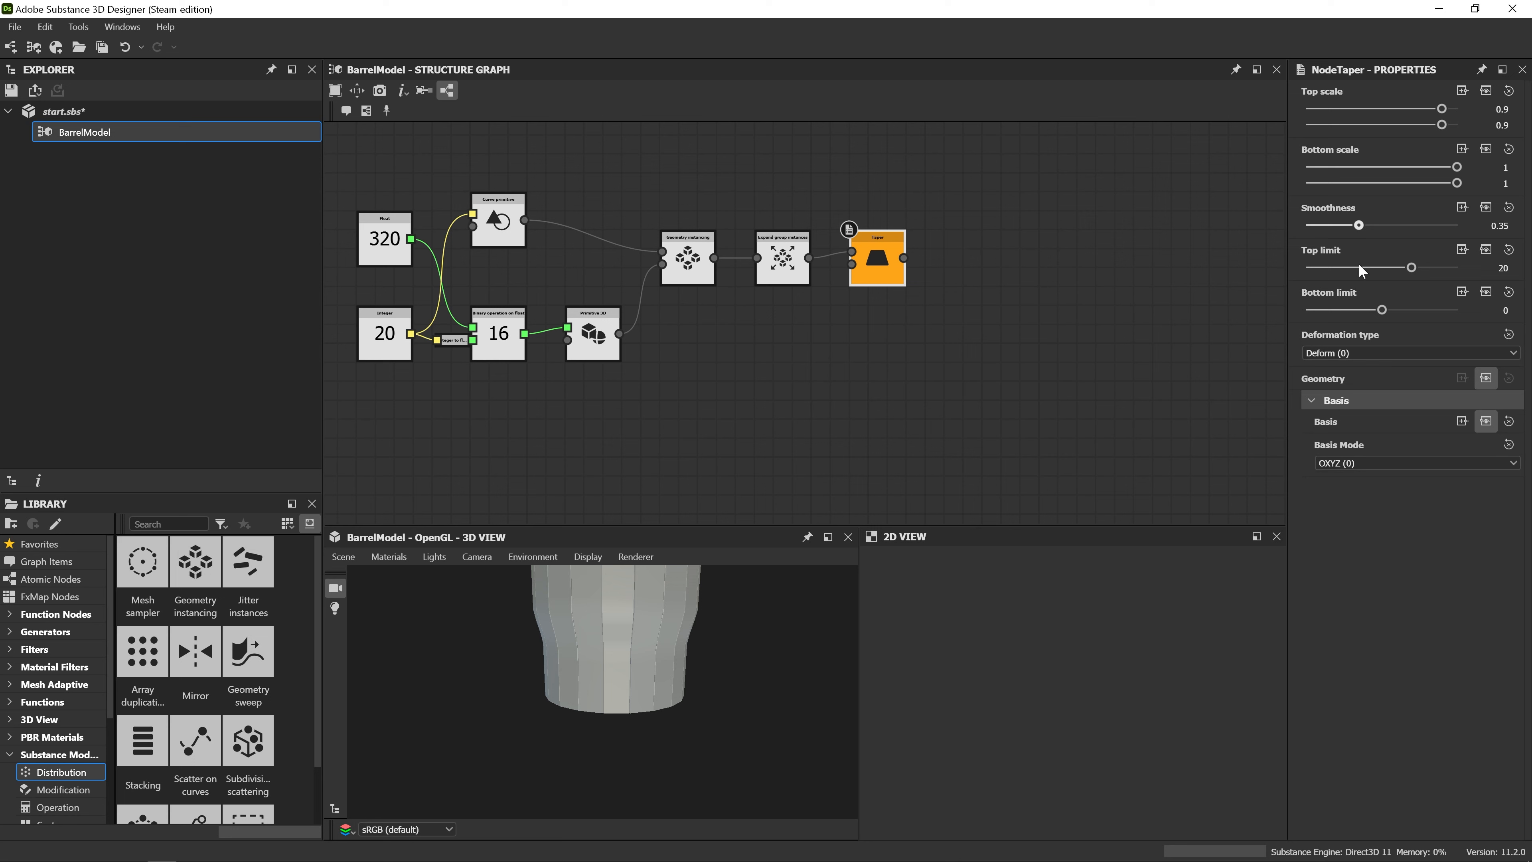
pyautogui.moveTo(614, 681); pyautogui.dragTo(615, 726, button='middle')
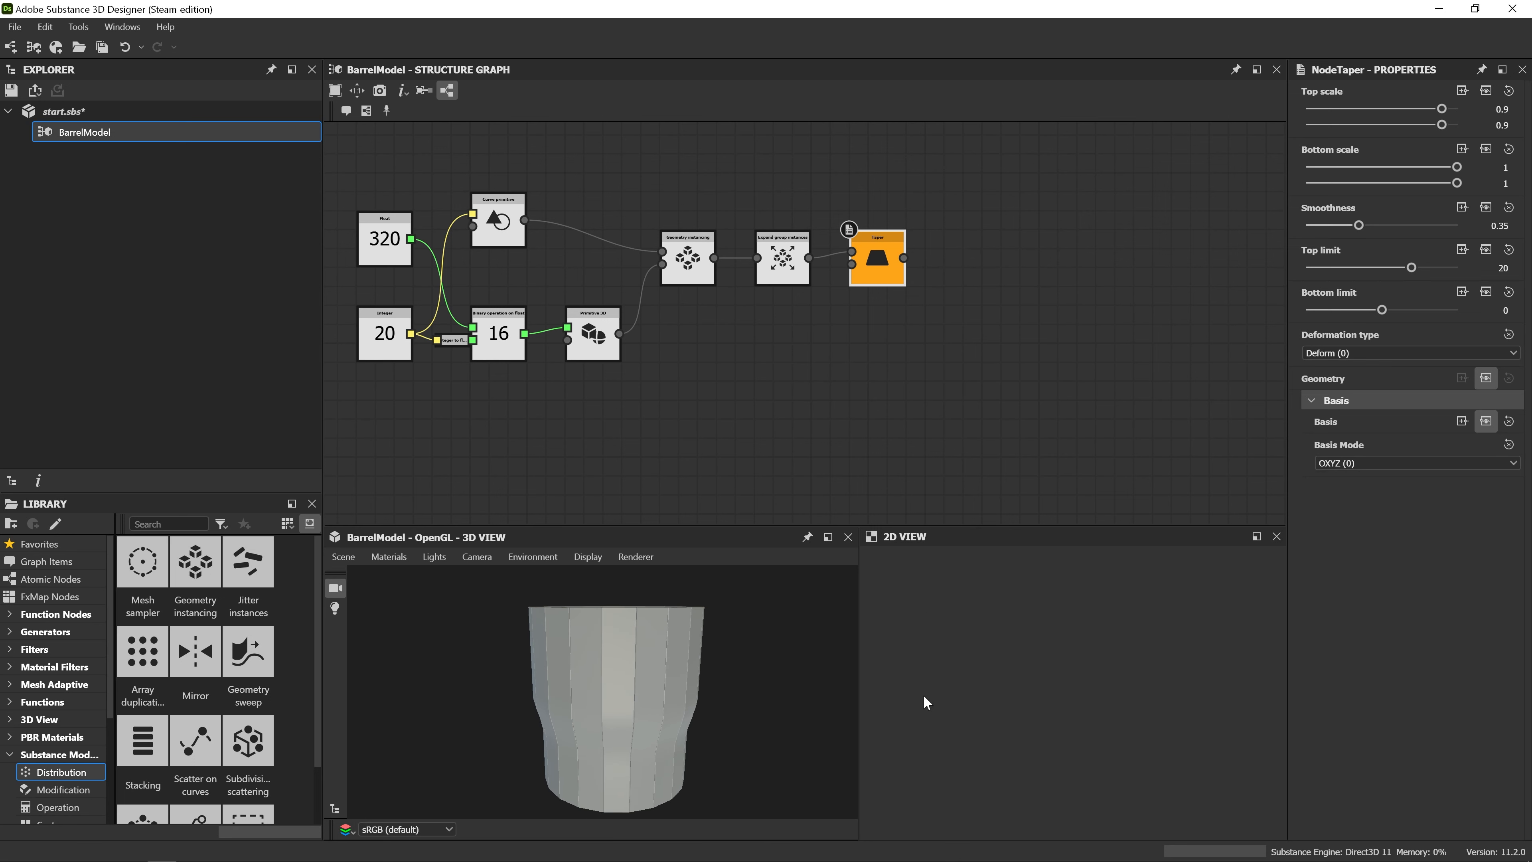
# Set the Taper node's Top limit to -50 and Bottom limit to -5.
pyautogui.click(1498, 267)
pyautogui.doubleClick(1503, 267)
pyautogui.write('5')
pyautogui.press('Return')
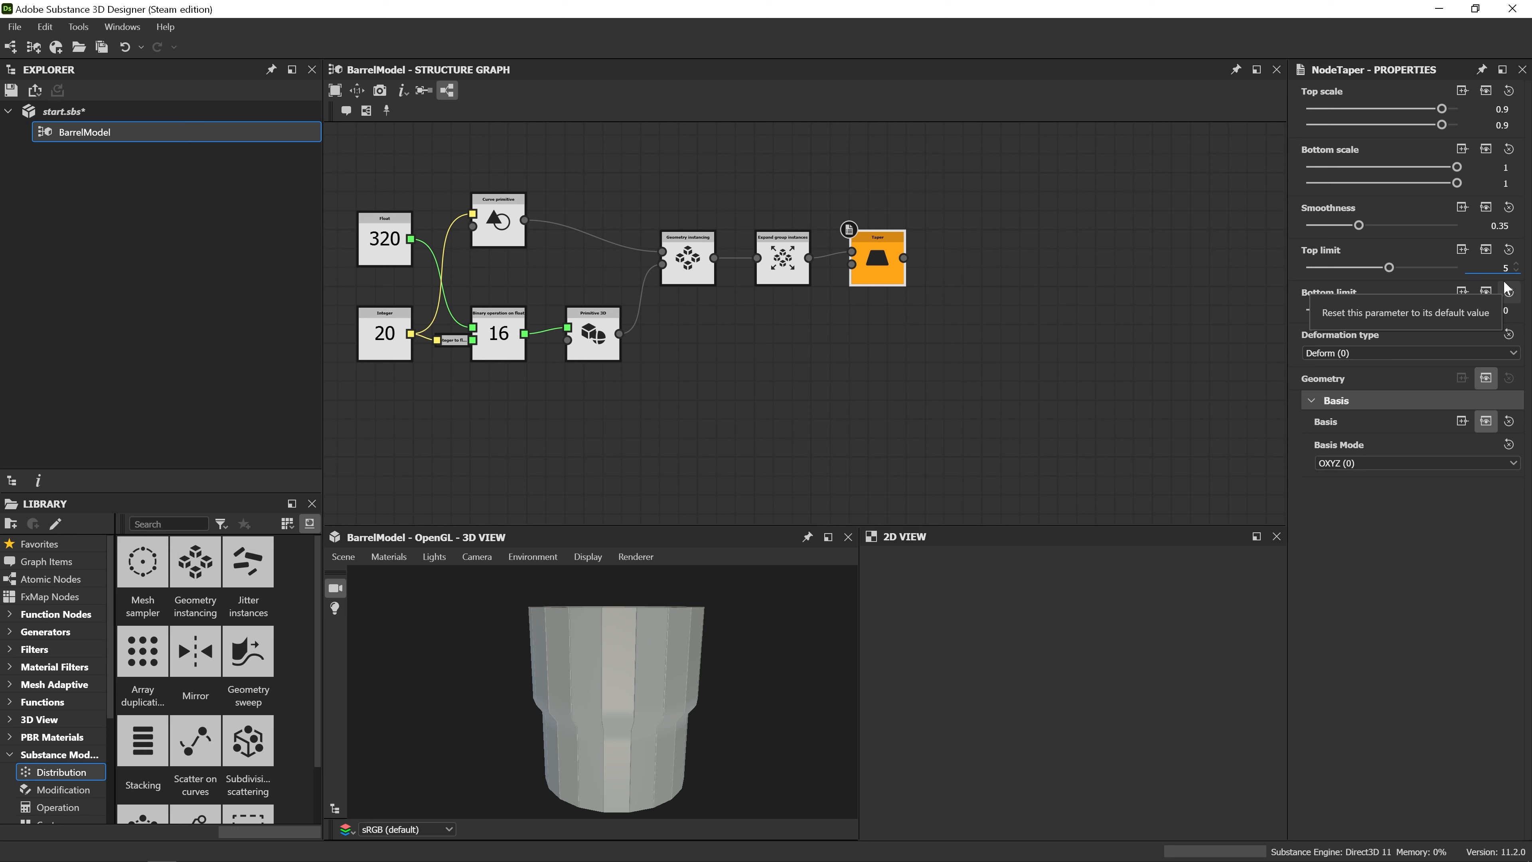
pyautogui.write('0')
pyautogui.press('Return')
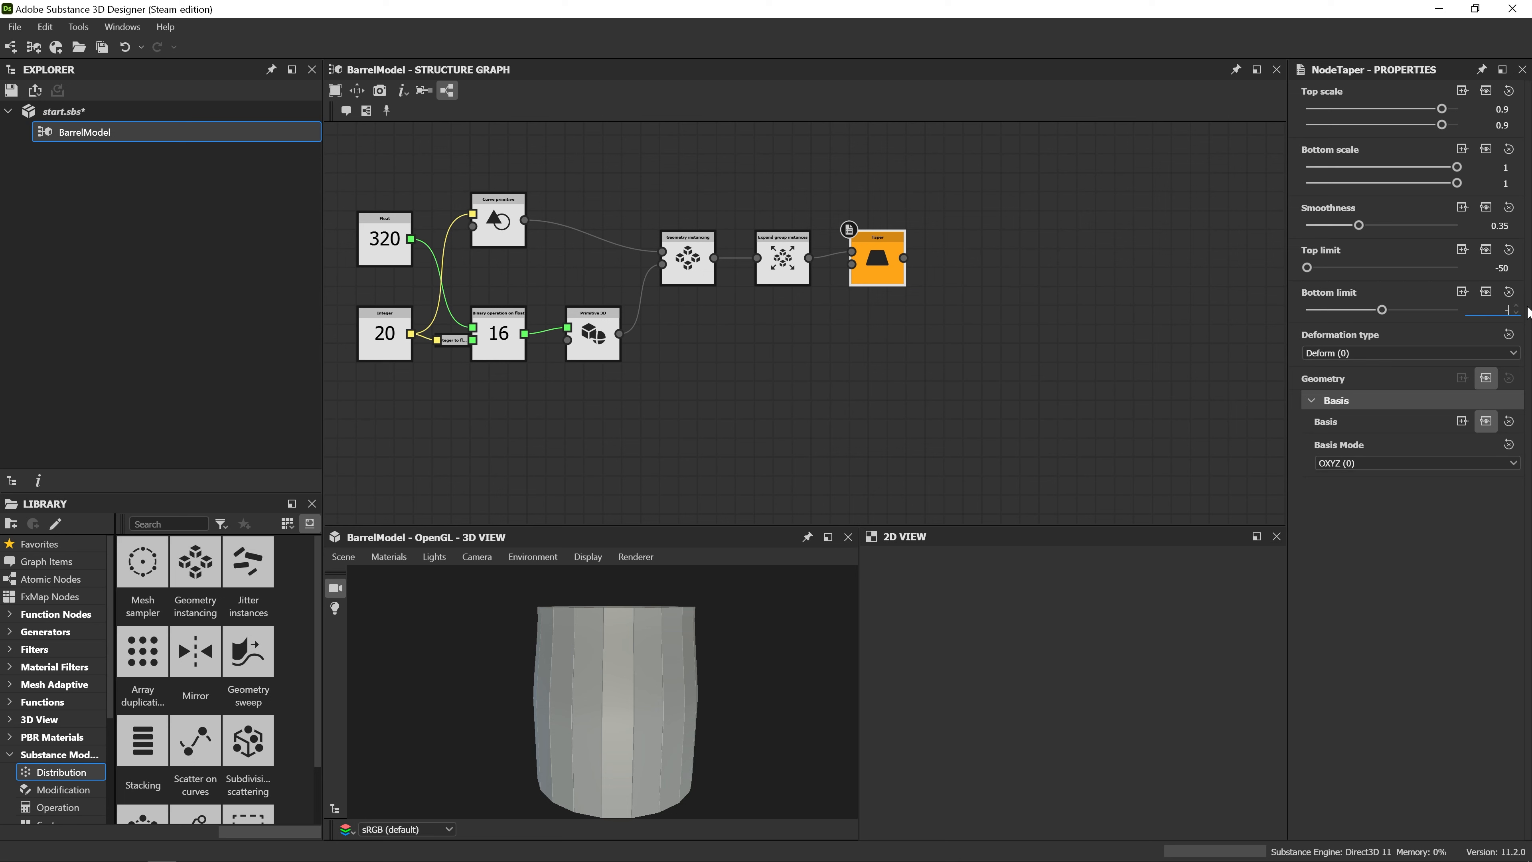
pyautogui.press('Return')
# Add a second Taper node connected to the output of the first one.
pyautogui.moveTo(911, 380); pyautogui.dragTo(860, 403, button='middle')
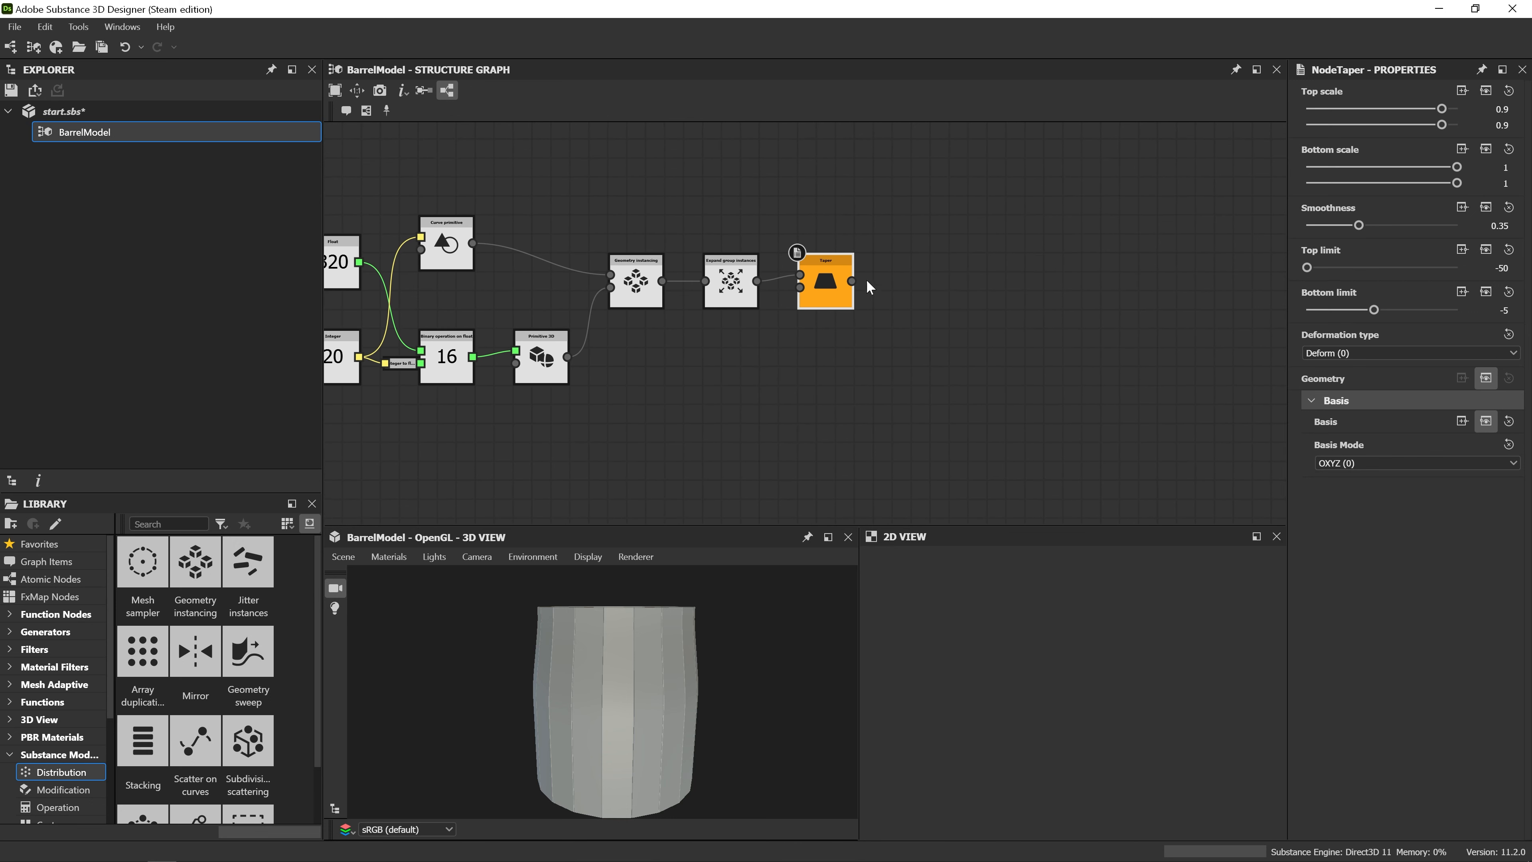
pyautogui.moveTo(851, 280); pyautogui.dragTo(893, 274)
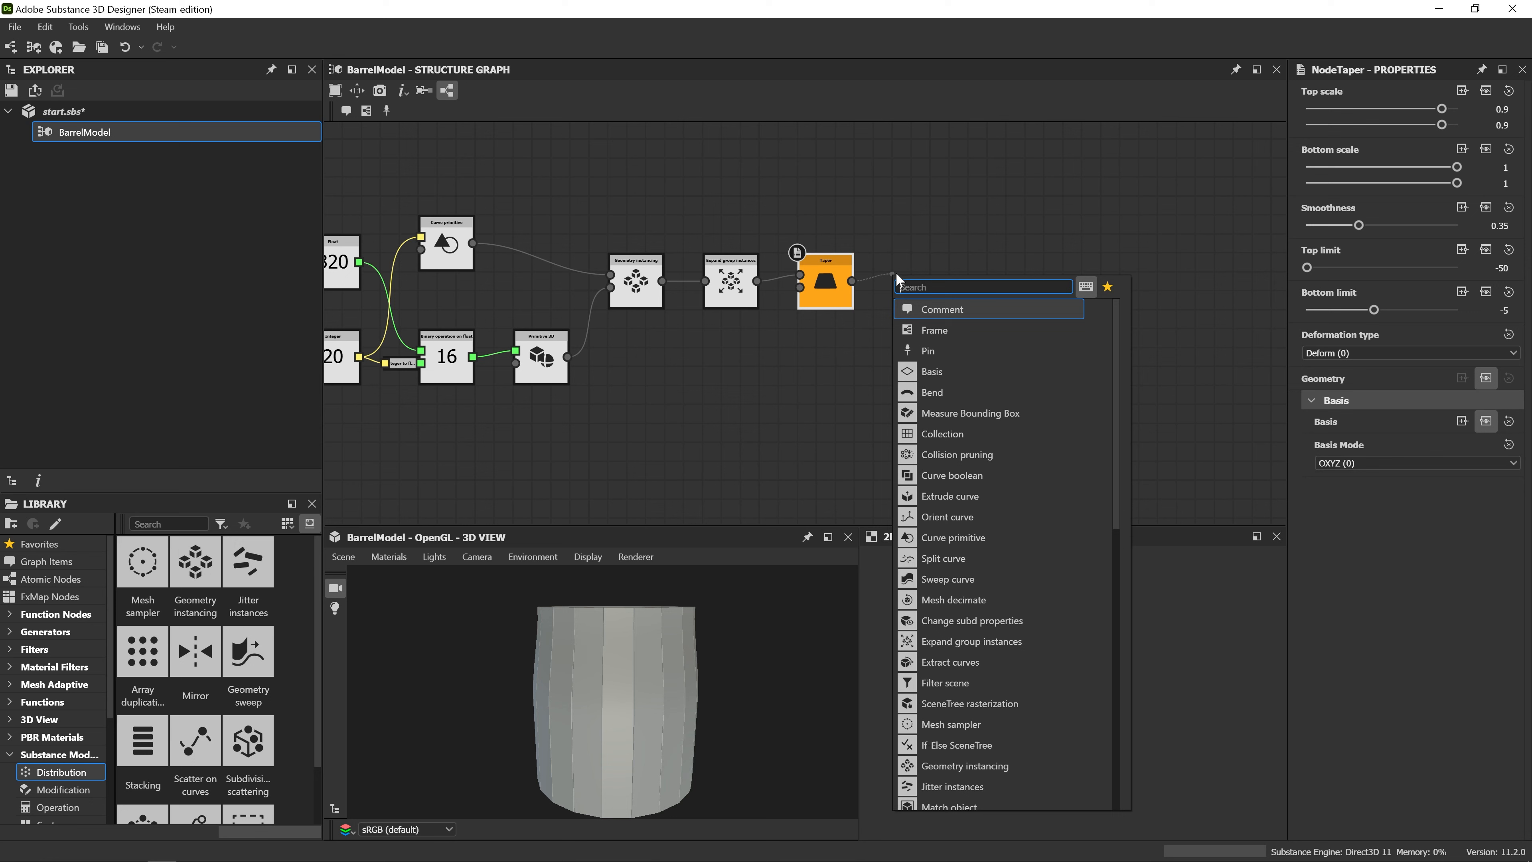
pyautogui.write('ta')
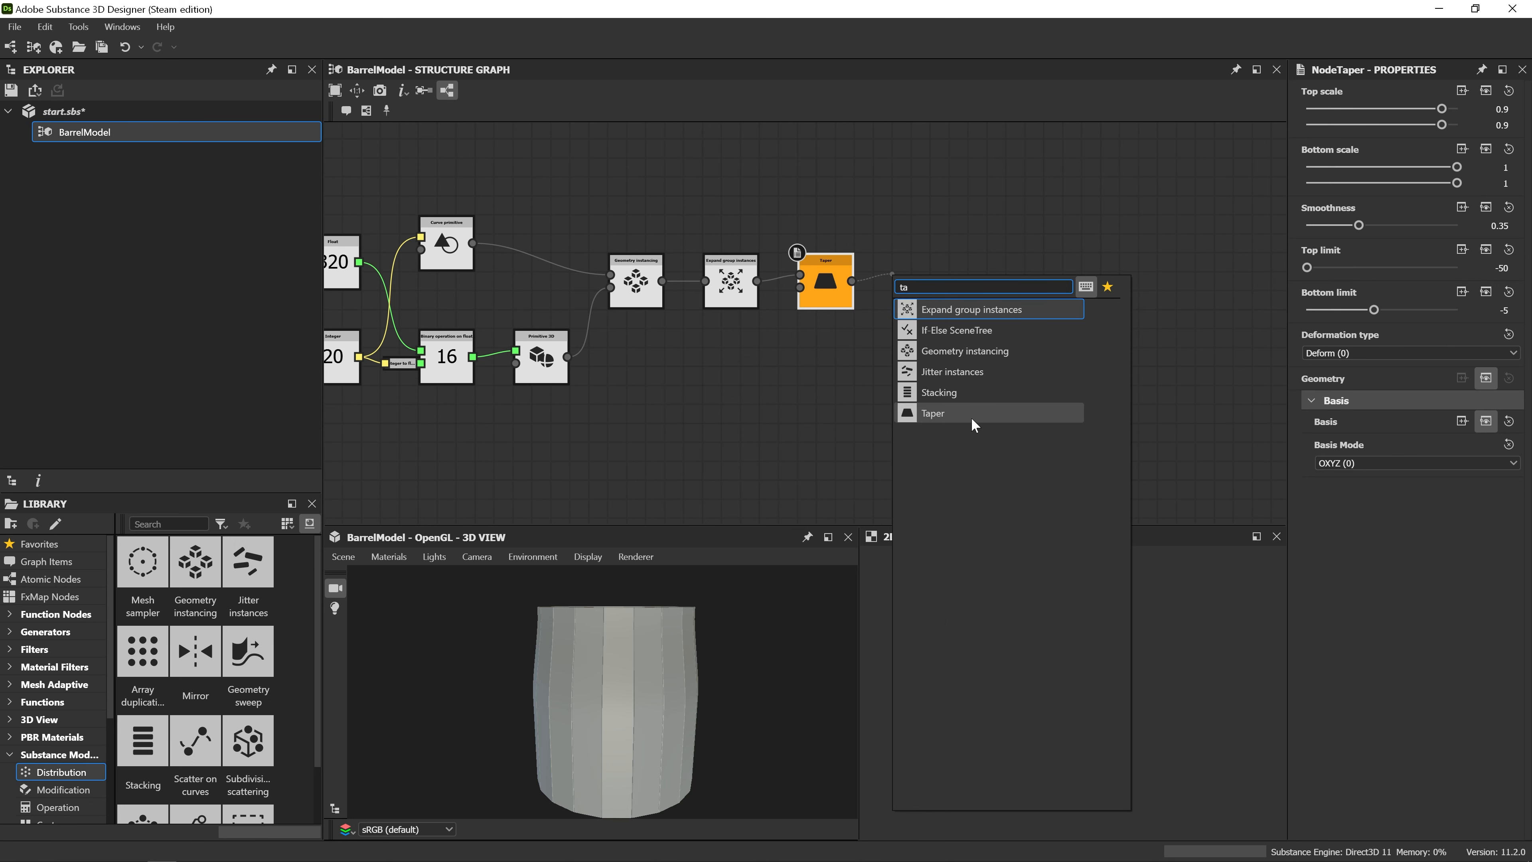
pyautogui.click(972, 414)
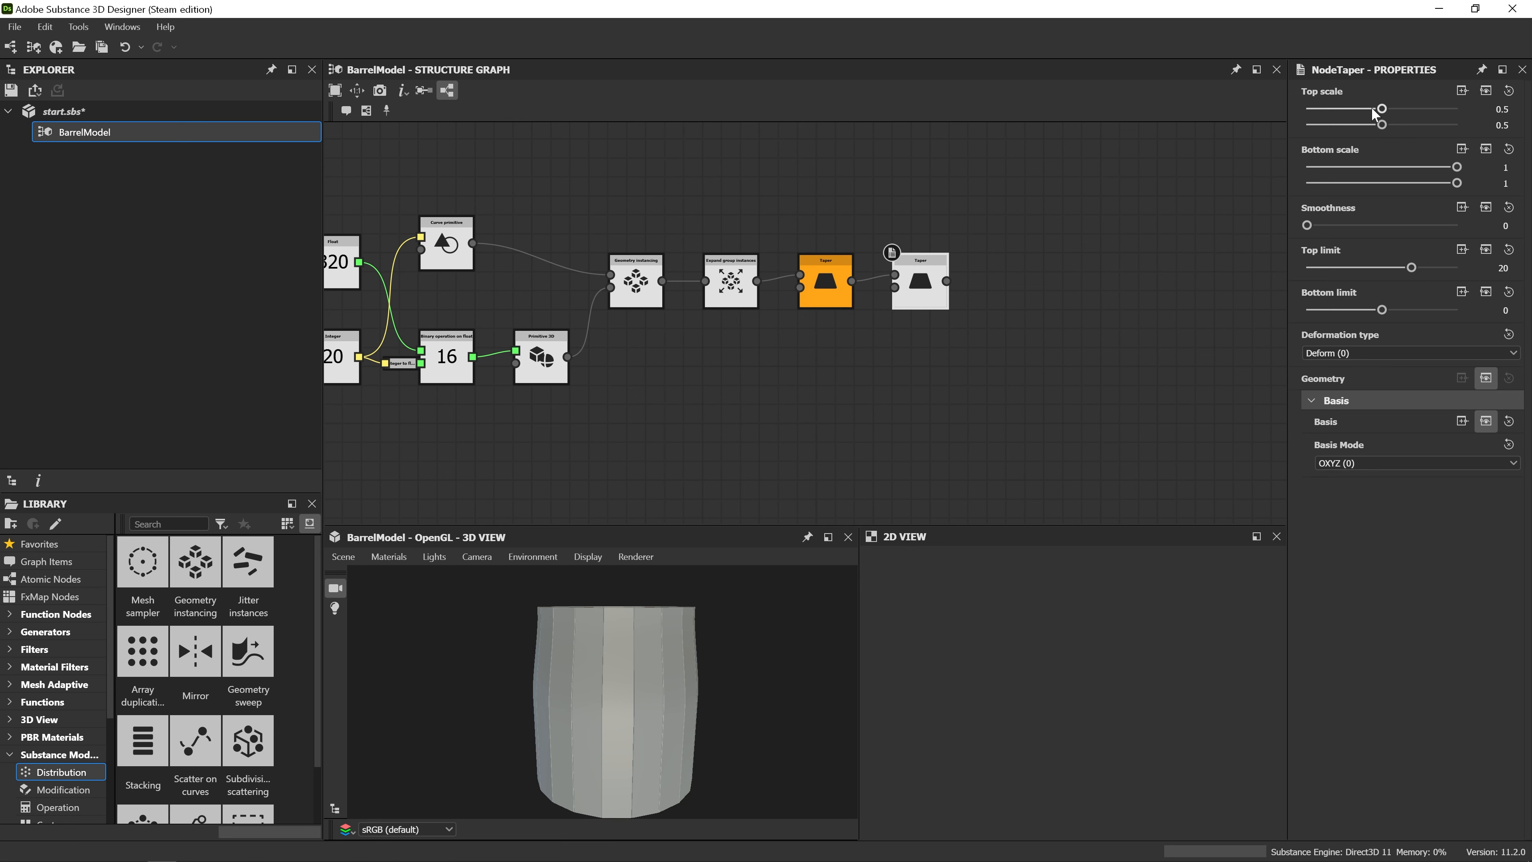
# Set both Top scale values of the second Taper node to 1 and both Bottom scale values to 0.9, displaying it in the 3D view.
pyautogui.moveTo(1372, 107); pyautogui.dragTo(1466, 127)
pyautogui.click(1502, 167)
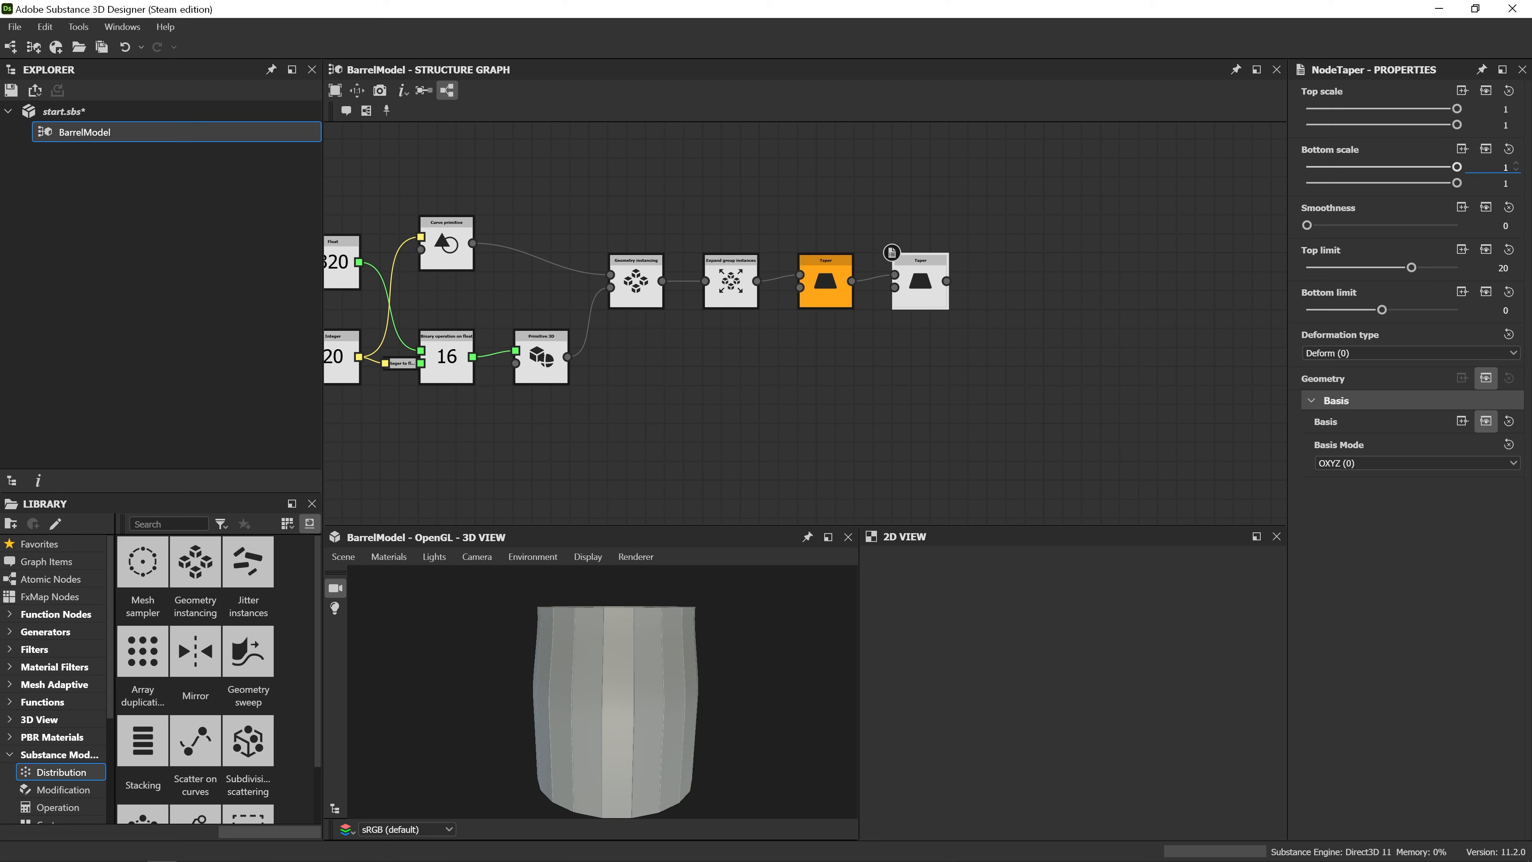
pyautogui.doubleClick(1505, 168)
pyautogui.write('0.9')
pyautogui.press('Tab')
pyautogui.write('0.9')
pyautogui.press('Return')
pyautogui.click(895, 290)
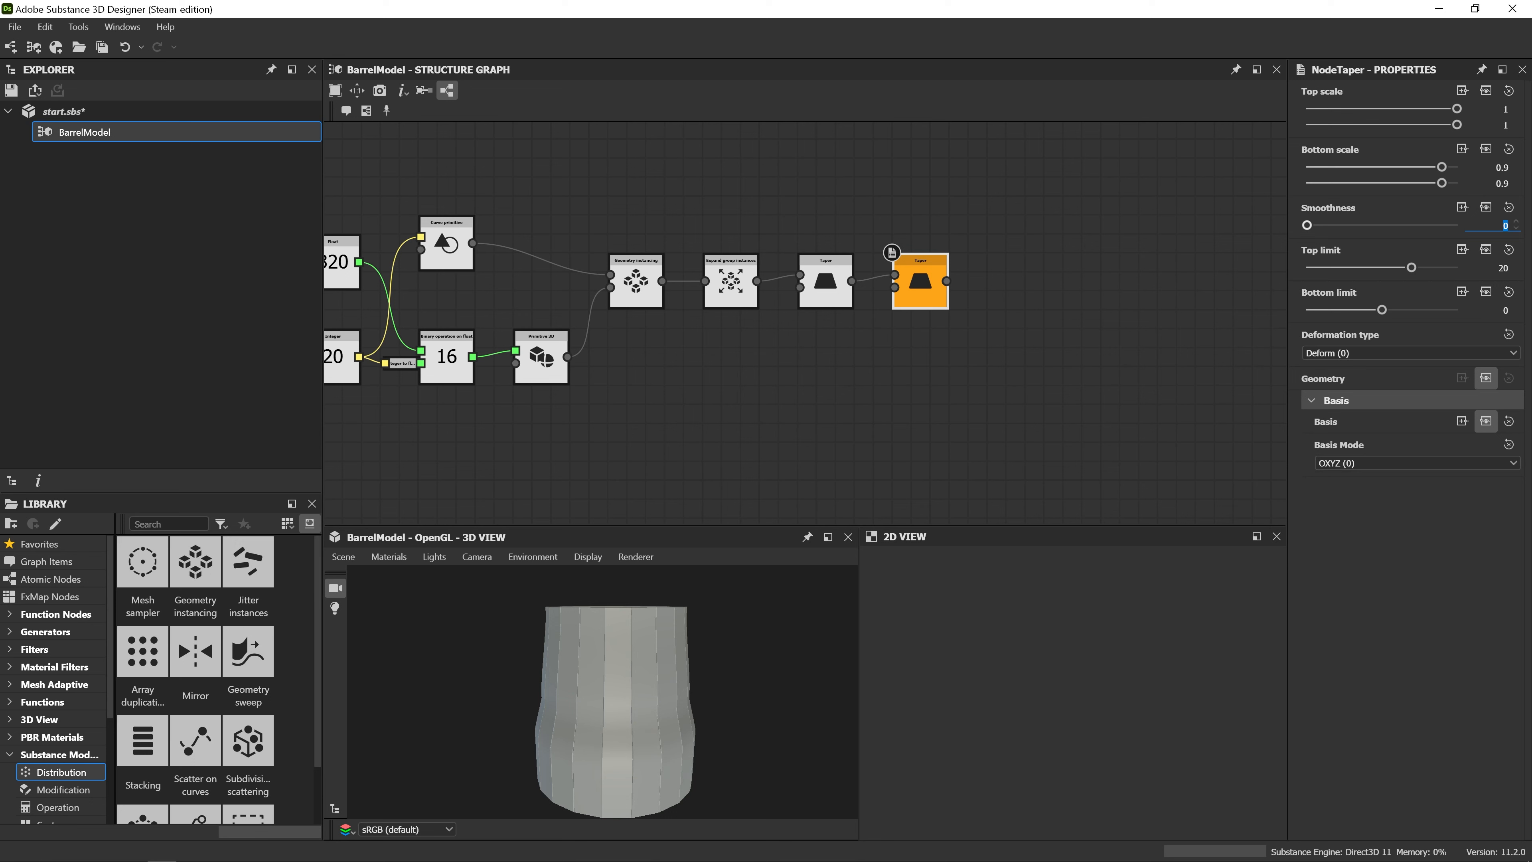
# Copy the Smoothness value of 0.35 from the first Taper node to the second one.
pyautogui.click(838, 279)
pyautogui.click(1500, 226)
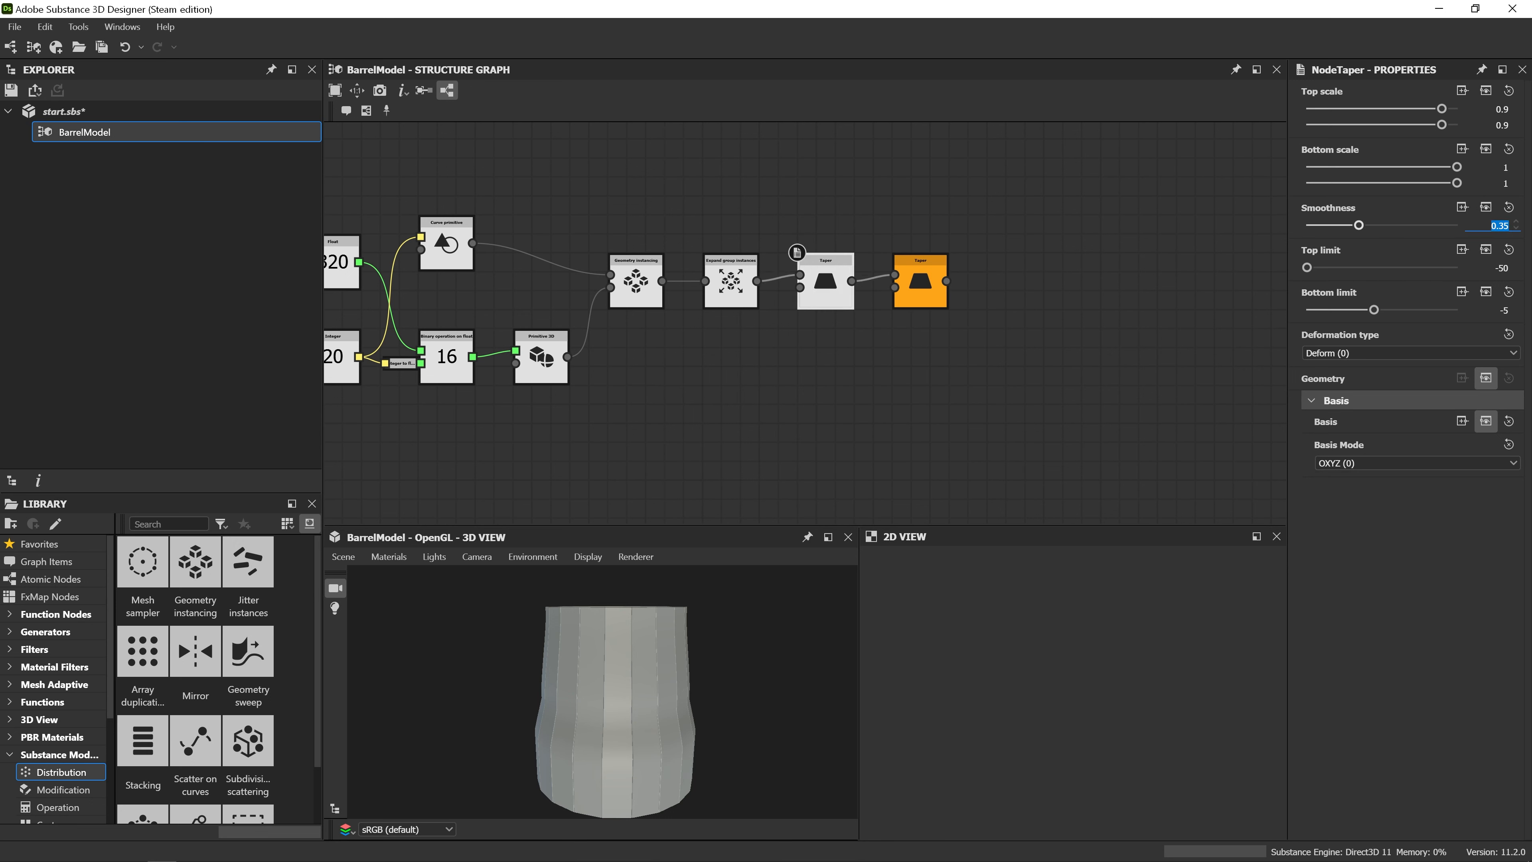
pyautogui.rightClick(1502, 228)
pyautogui.click(1460, 296)
pyautogui.click(926, 287)
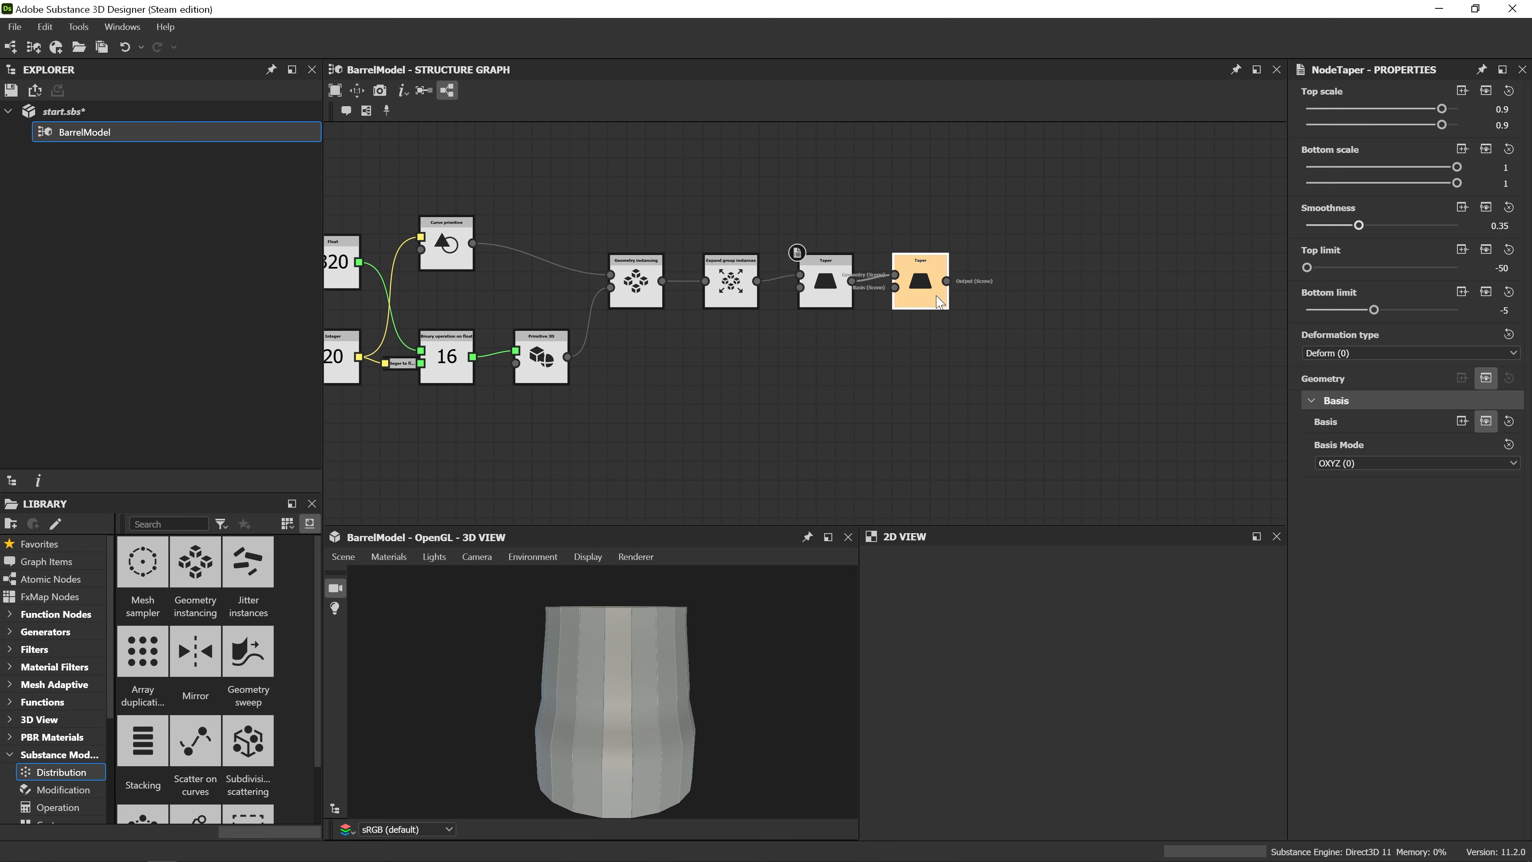
pyautogui.click(1502, 226)
pyautogui.rightClick(1502, 226)
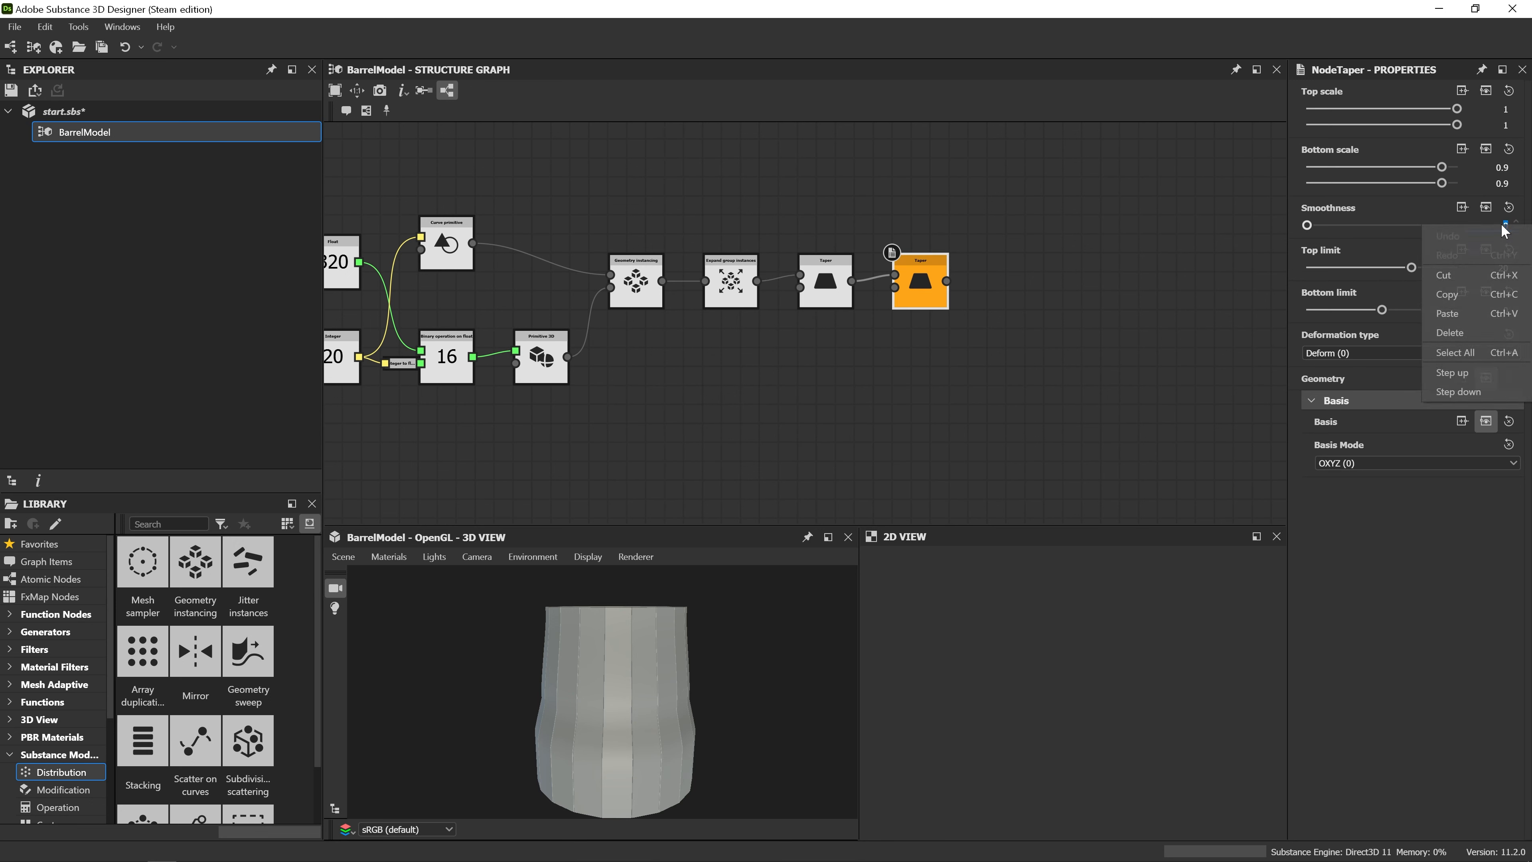
pyautogui.click(1459, 319)
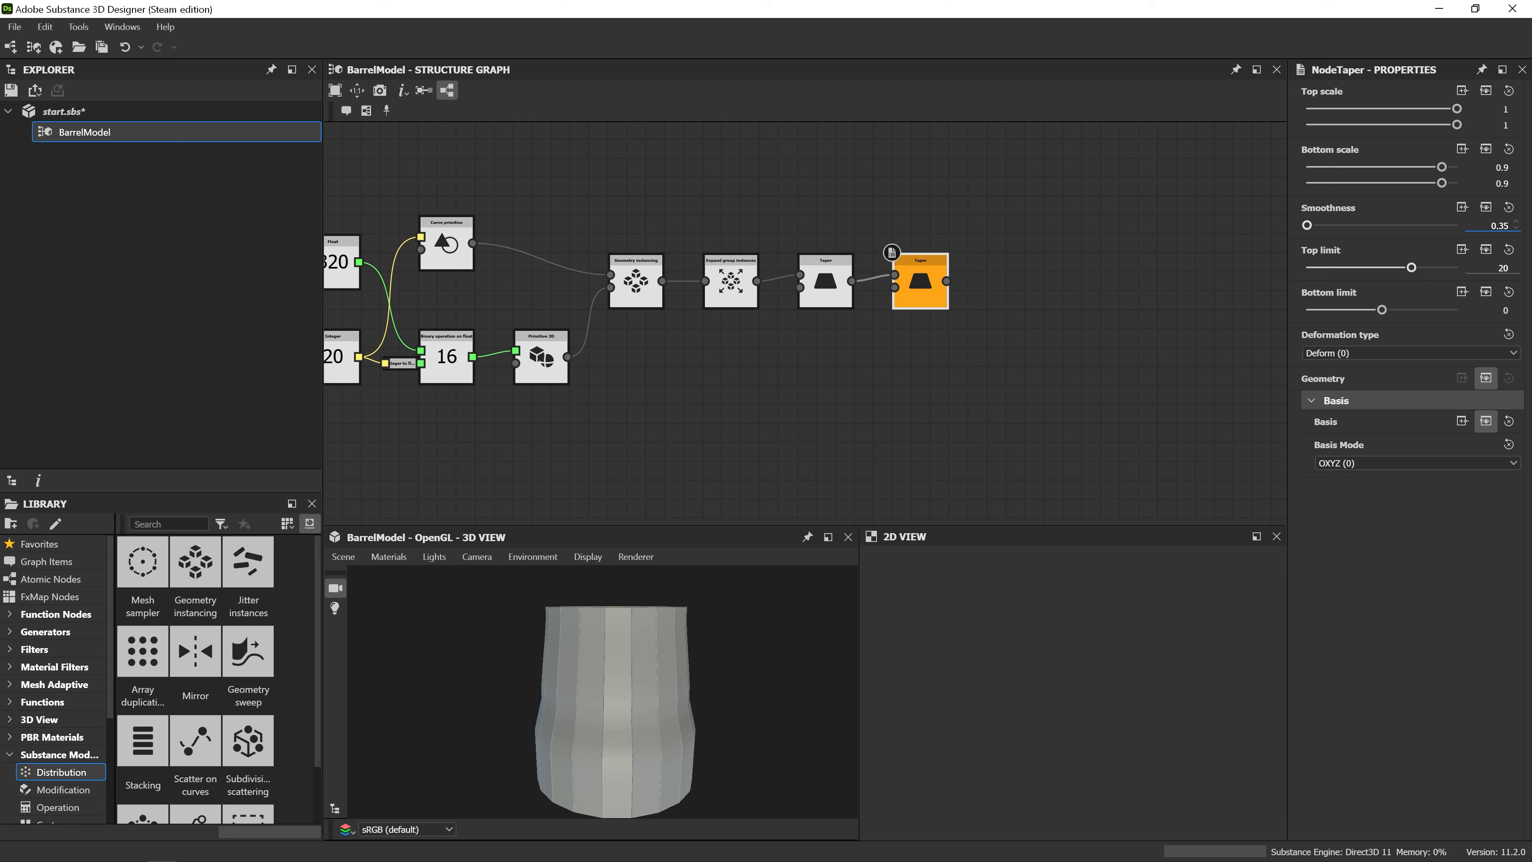
# Set the second Taper node's Top limit to 5 and Bottom limit to 50, and check the barrel in the 3D view.
pyautogui.click(1498, 266)
pyautogui.write('5')
pyautogui.press('Return')
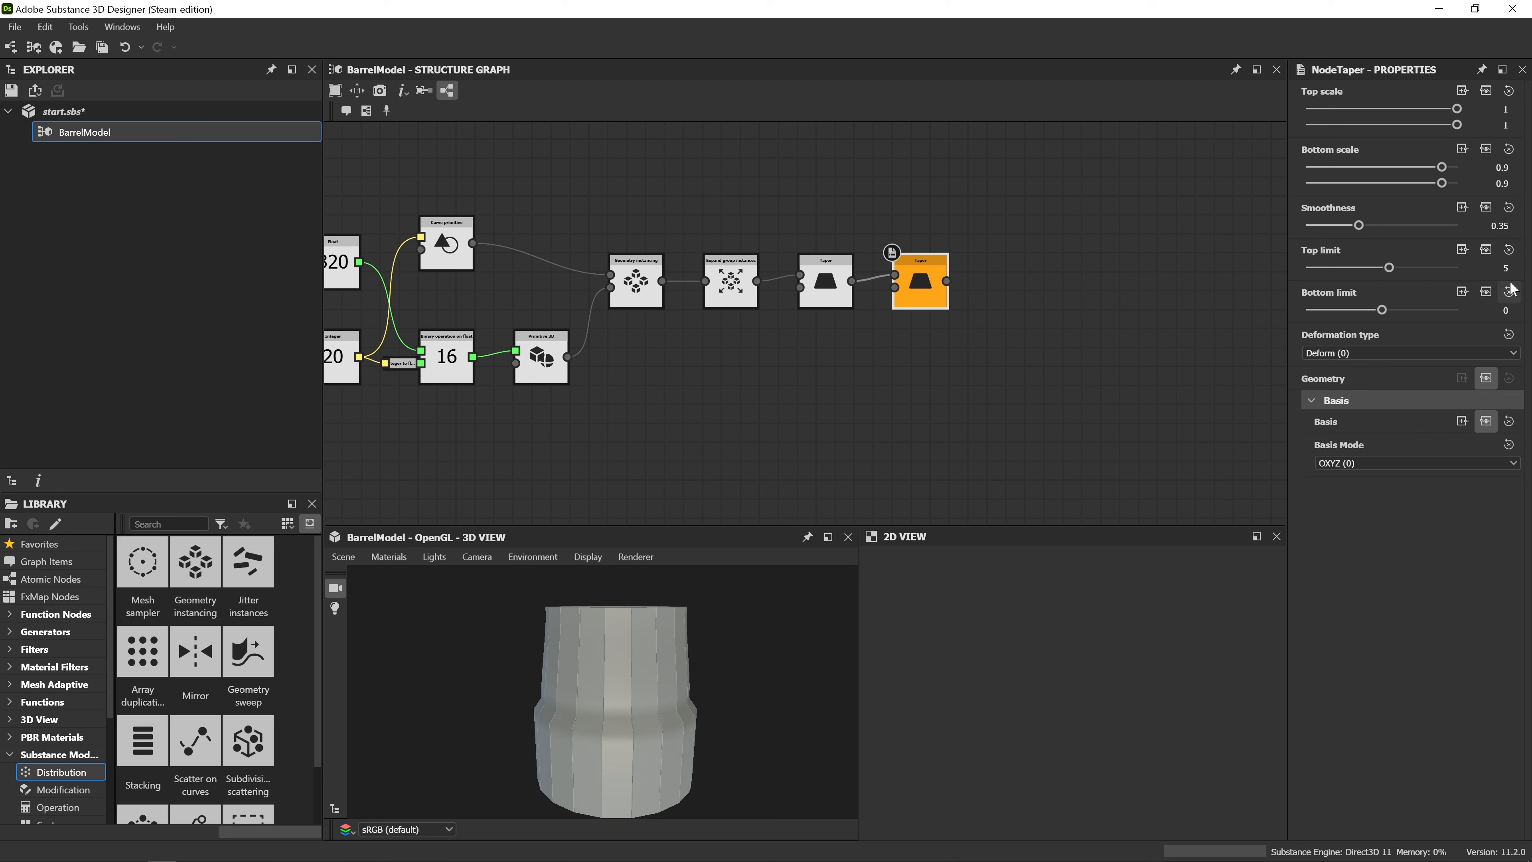
pyautogui.click(1504, 310)
pyautogui.doubleClick(1504, 309)
pyautogui.write('5')
pyautogui.press('Return')
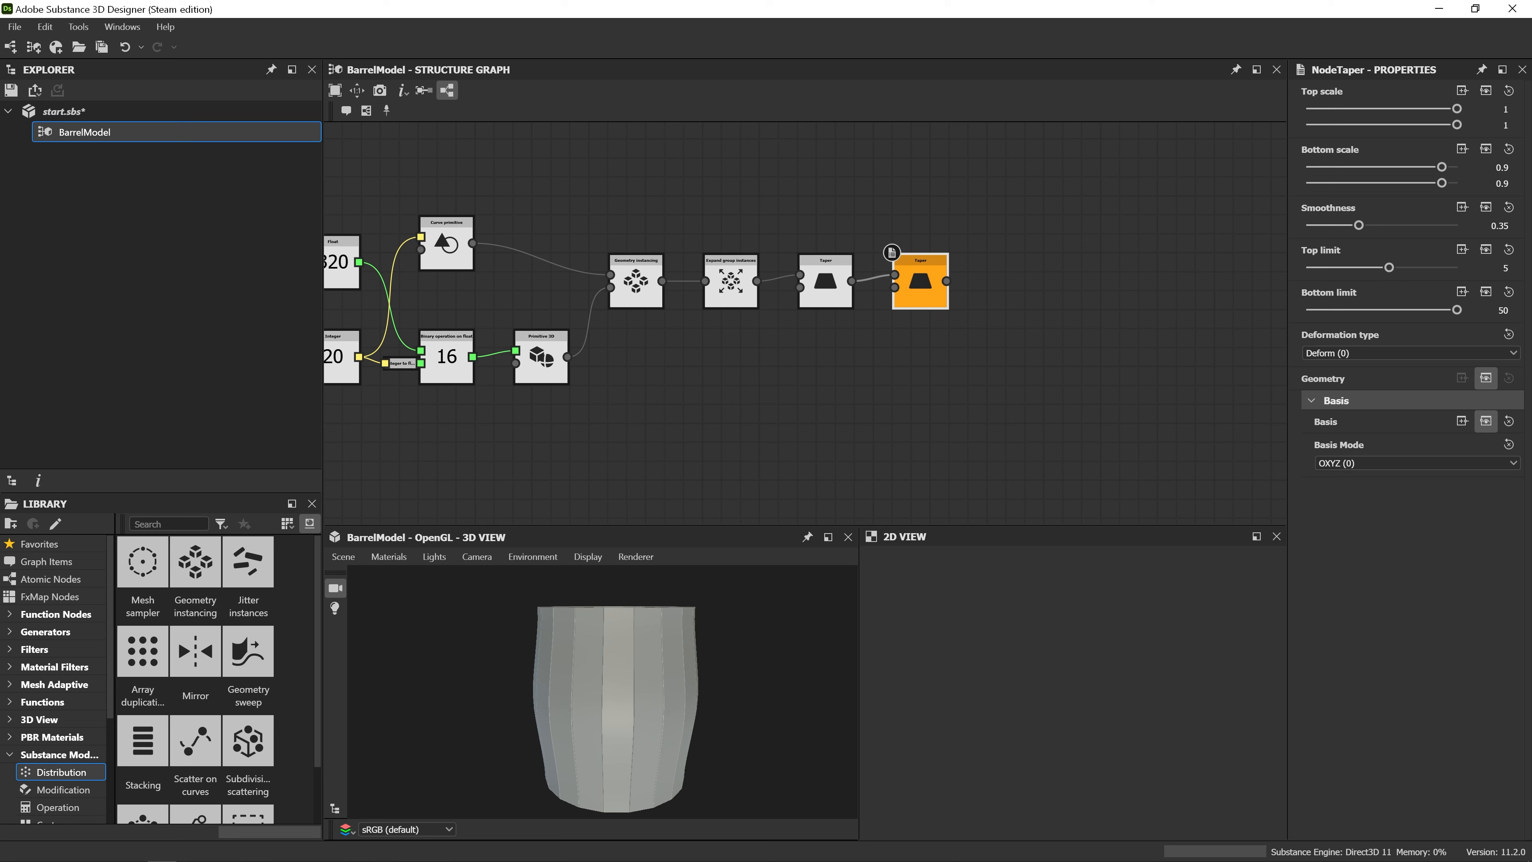
pyautogui.moveTo(729, 713); pyautogui.dragTo(692, 707)
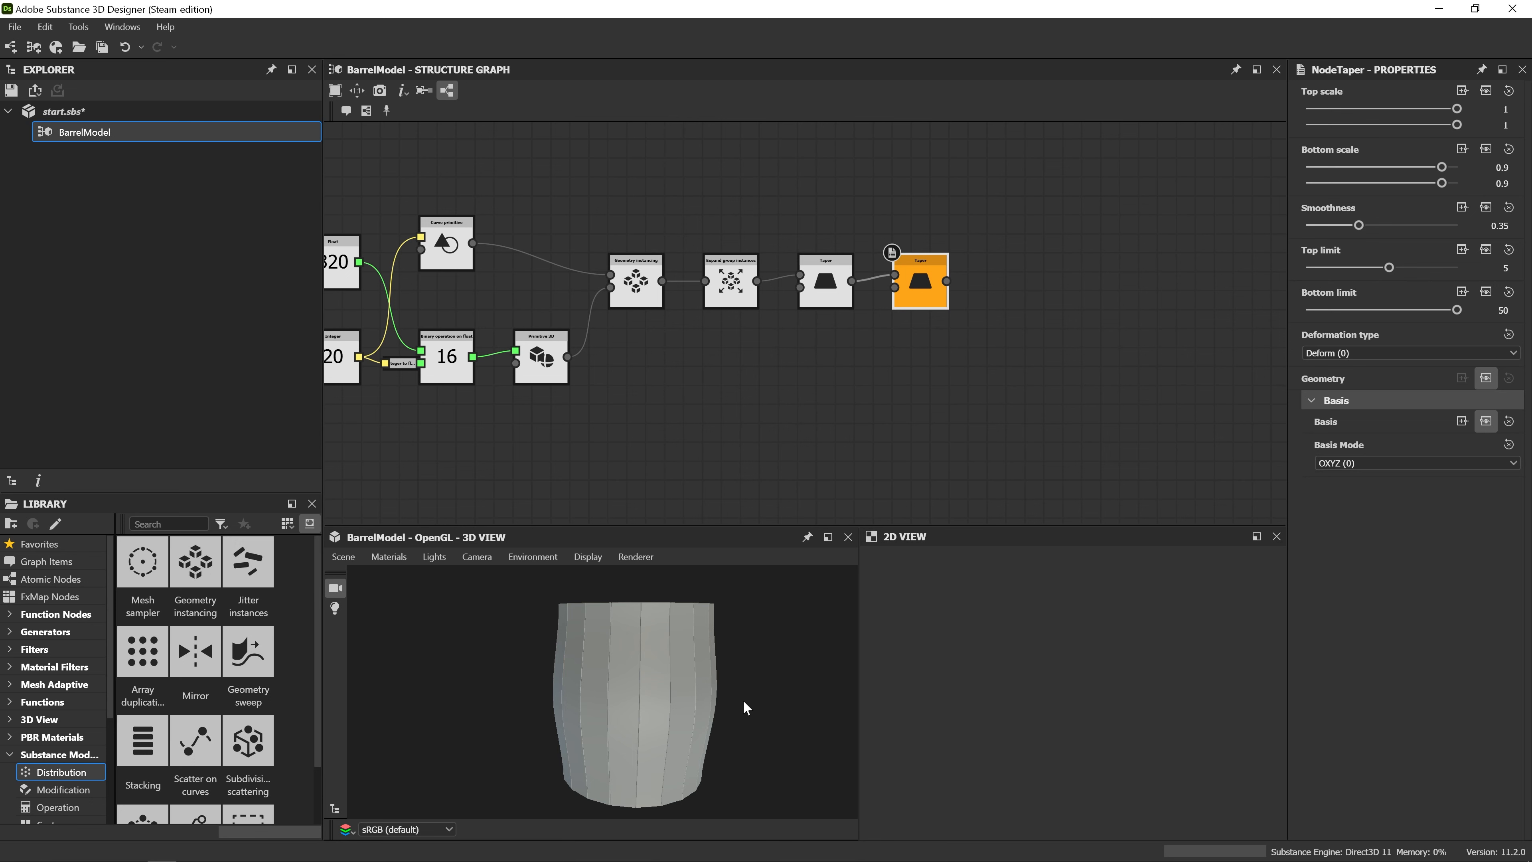
# Add a Jitter UV node connected to the output of the second Taper node and display it in the 3D view.
pyautogui.moveTo(917, 403); pyautogui.dragTo(848, 415, button='middle')
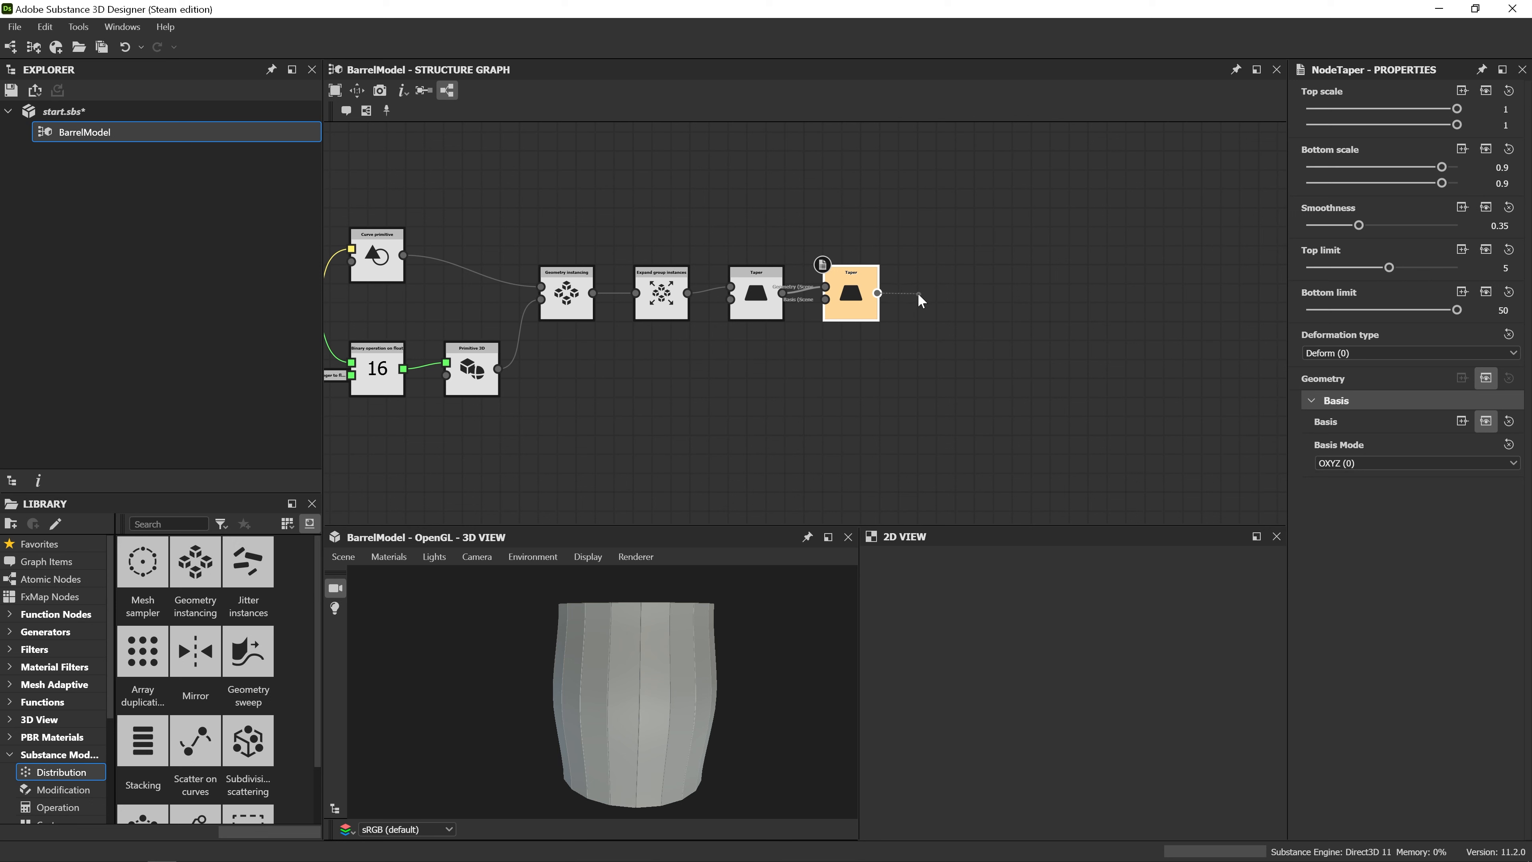
pyautogui.moveTo(919, 293); pyautogui.dragTo(919, 294)
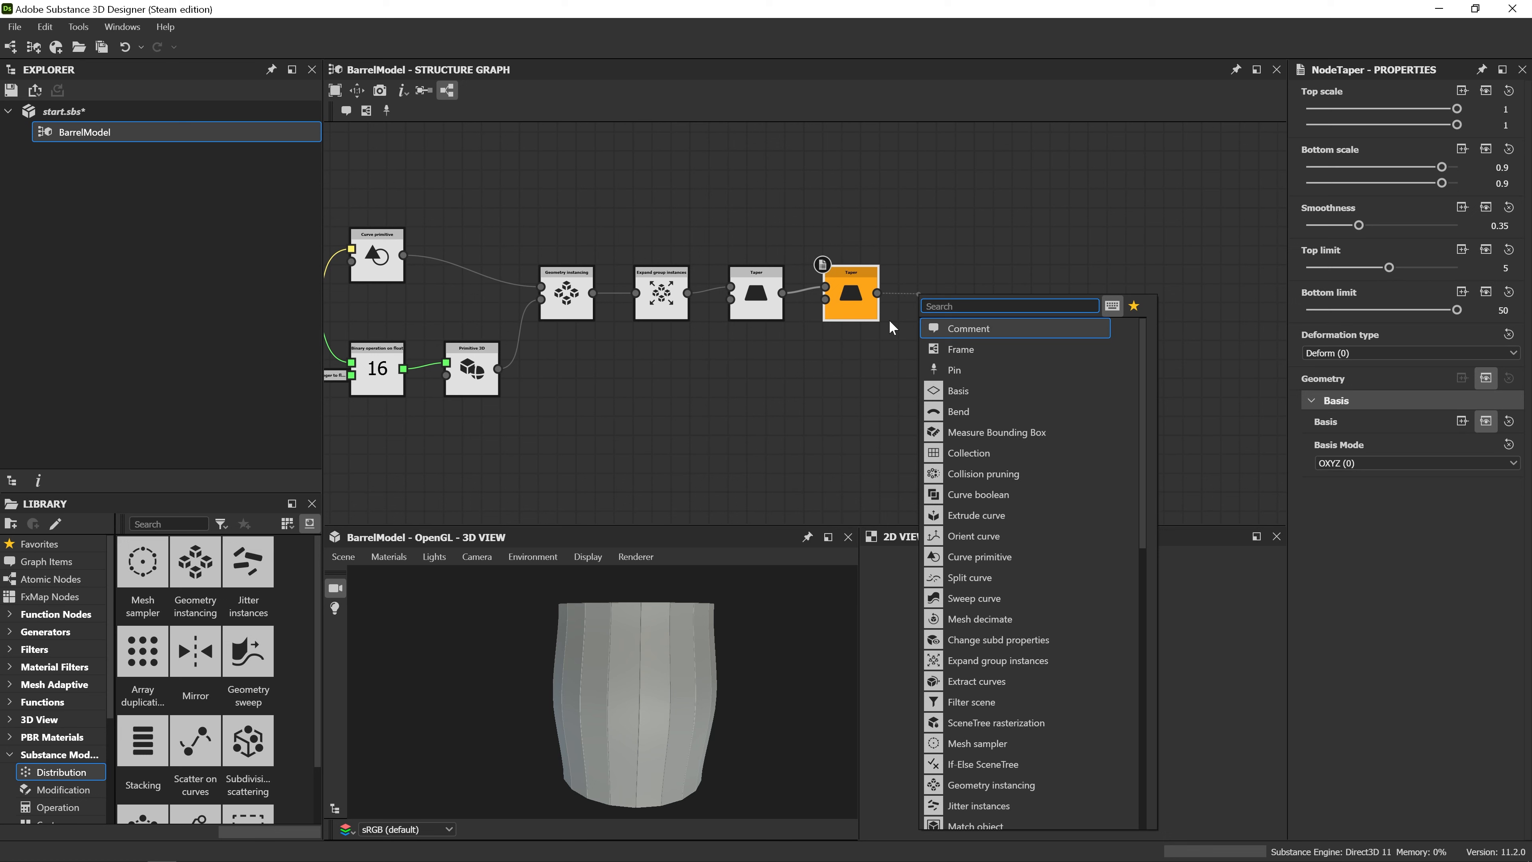
pyautogui.write('ji')
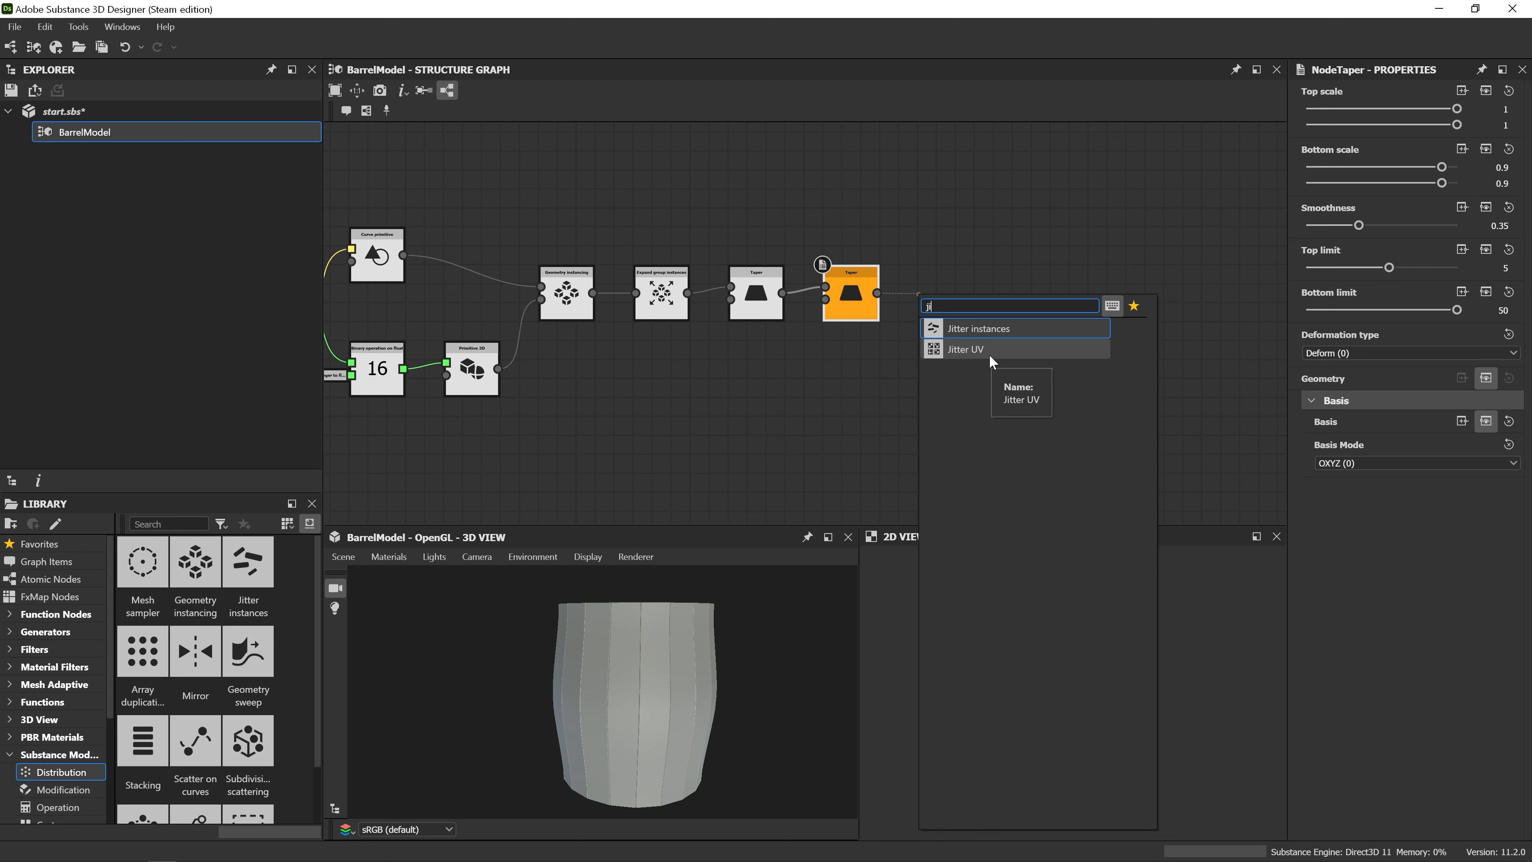
pyautogui.click(989, 354)
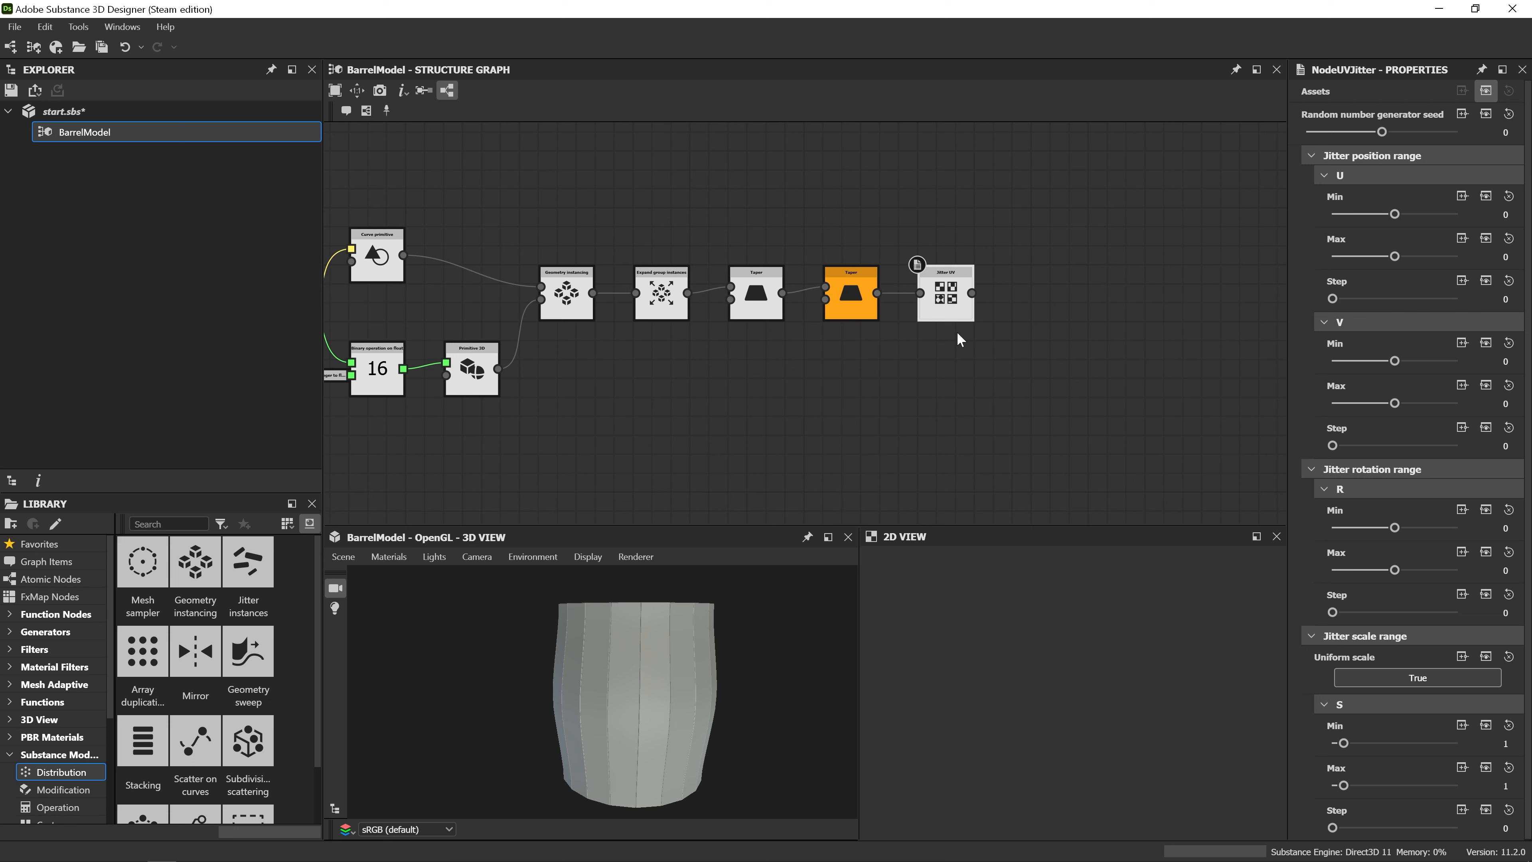
pyautogui.click(947, 301)
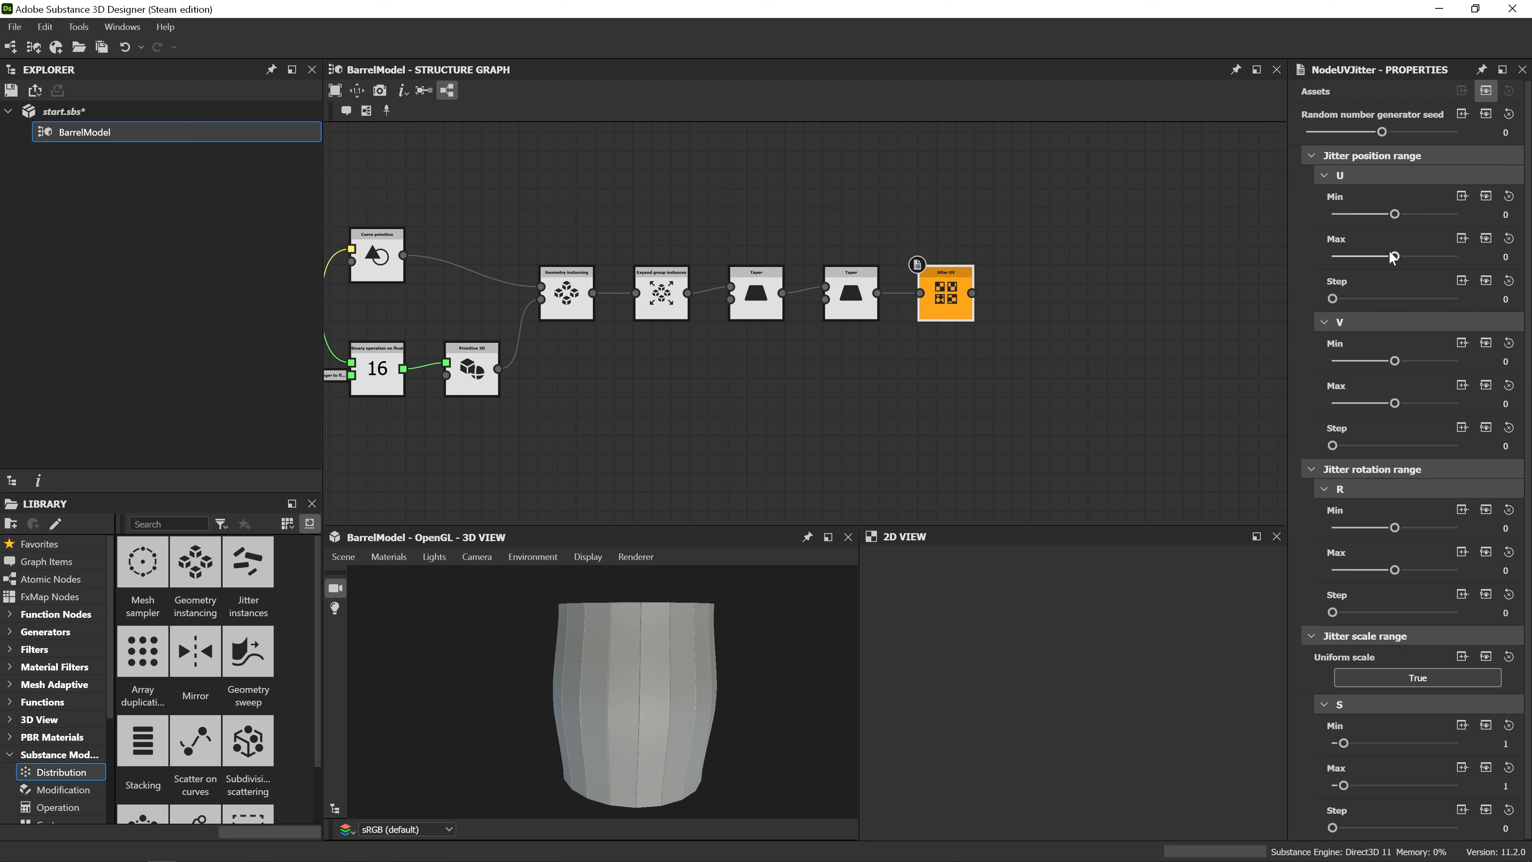
# Set the Jitter UV node's U and V position Max to 10 and its rotation range to Min 80, Max 100.
pyautogui.moveTo(1395, 256); pyautogui.dragTo(1510, 289)
pyautogui.moveTo(1395, 403); pyautogui.dragTo(1459, 403)
pyautogui.click(1502, 527)
pyautogui.press('Tab')
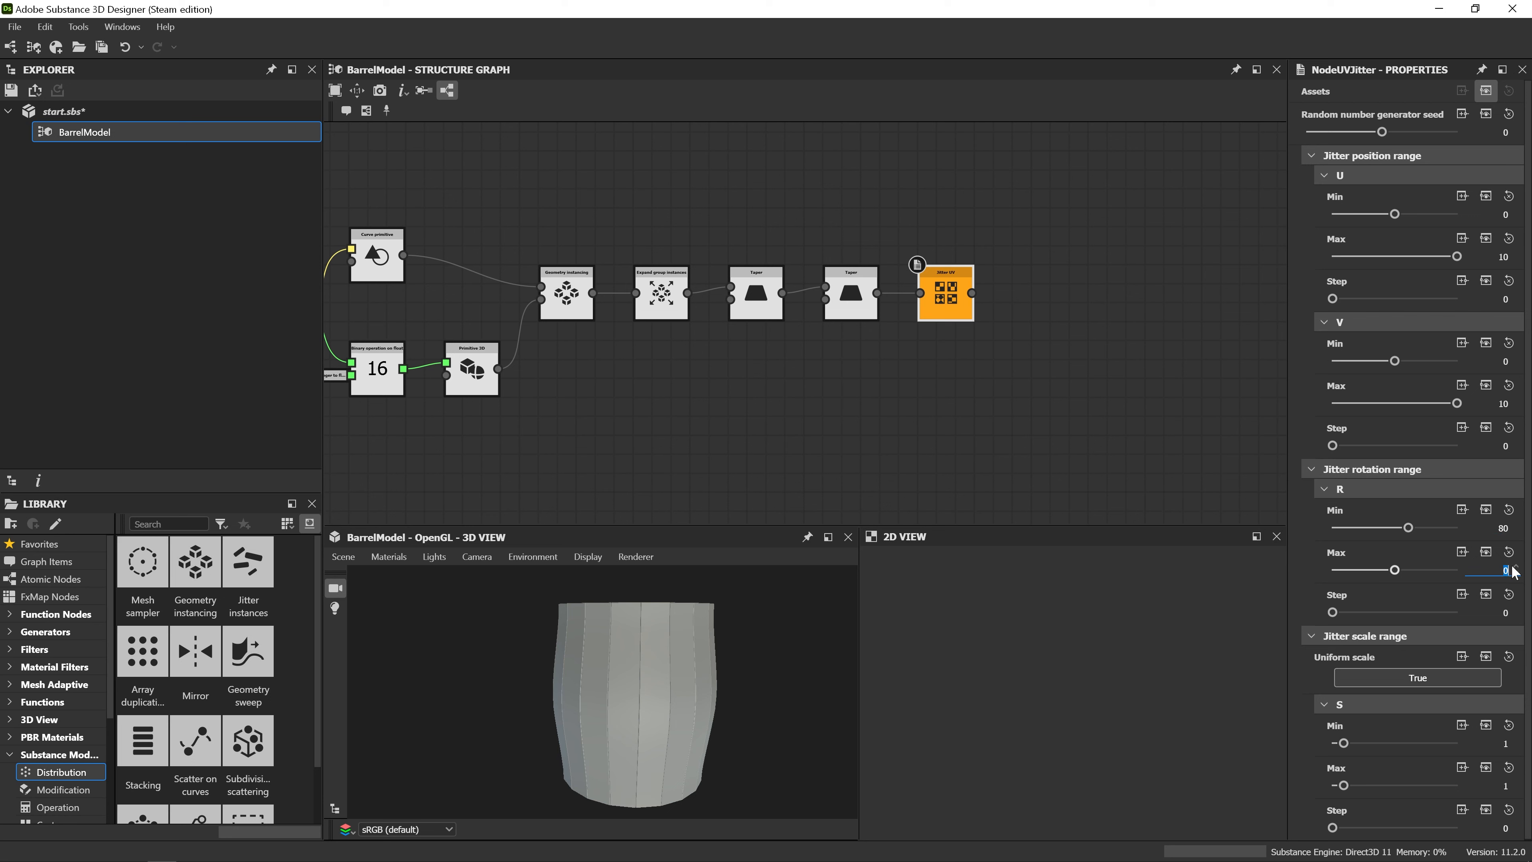
pyautogui.write('100')
pyautogui.press('Return')
# Add a Set material node connected to the Jitter UV node's output and place it beside the chain.
pyautogui.moveTo(1003, 296); pyautogui.dragTo(1018, 305)
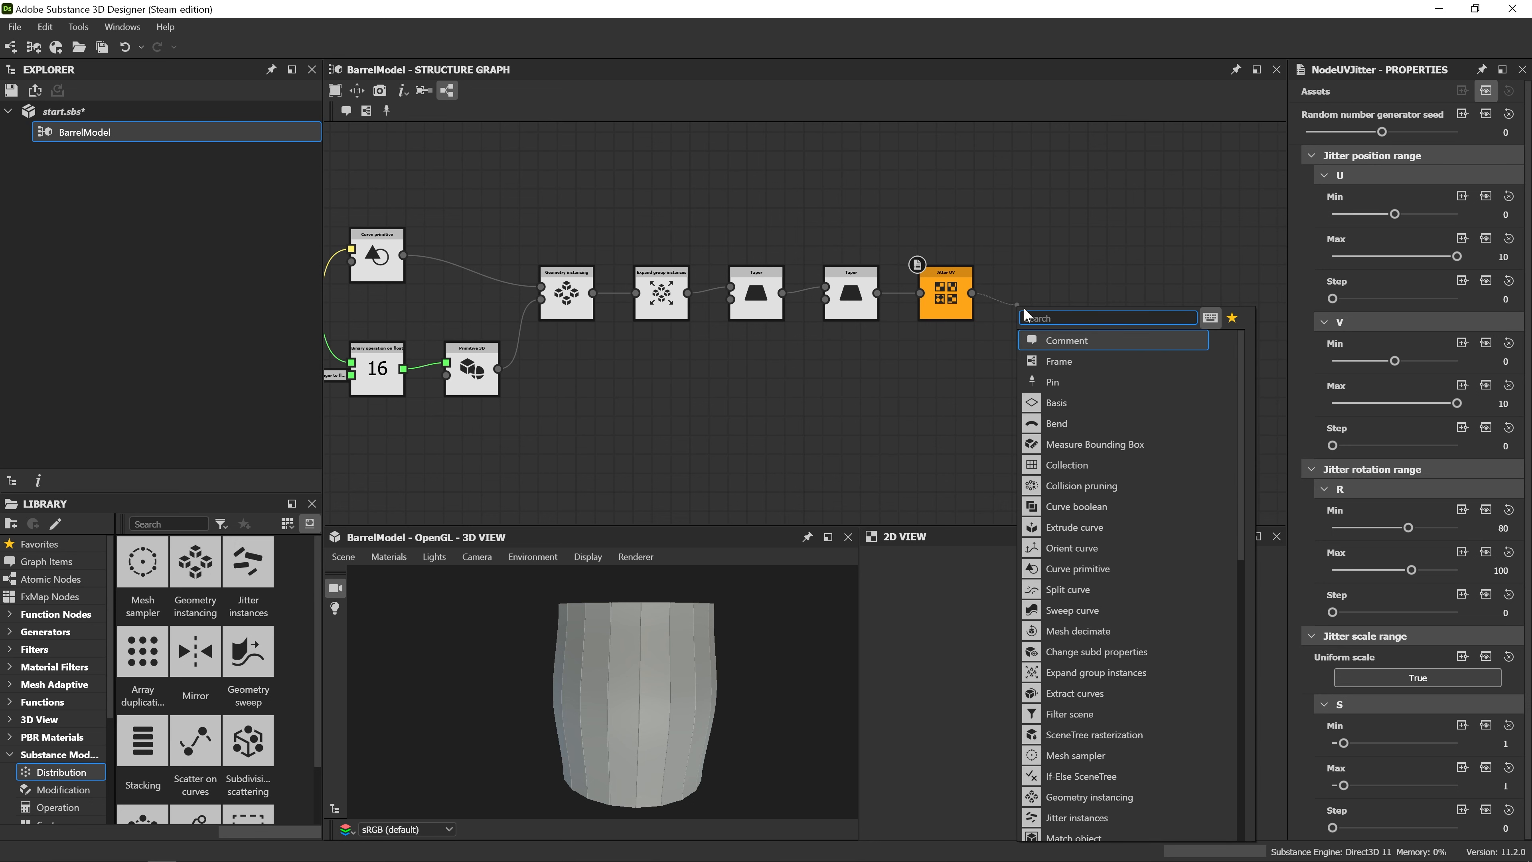
pyautogui.write('set')
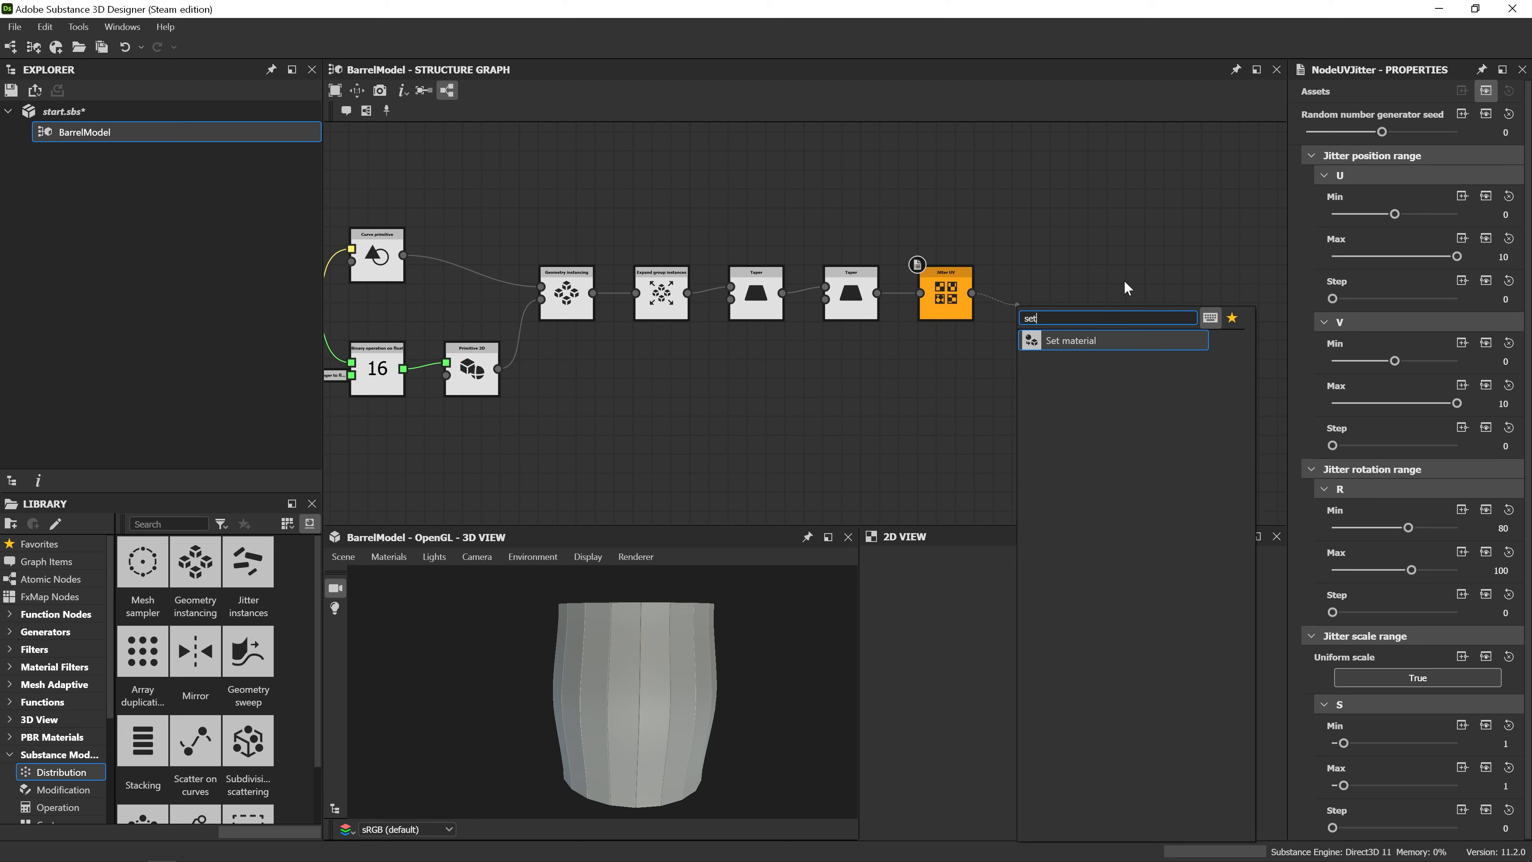
pyautogui.click(1137, 341)
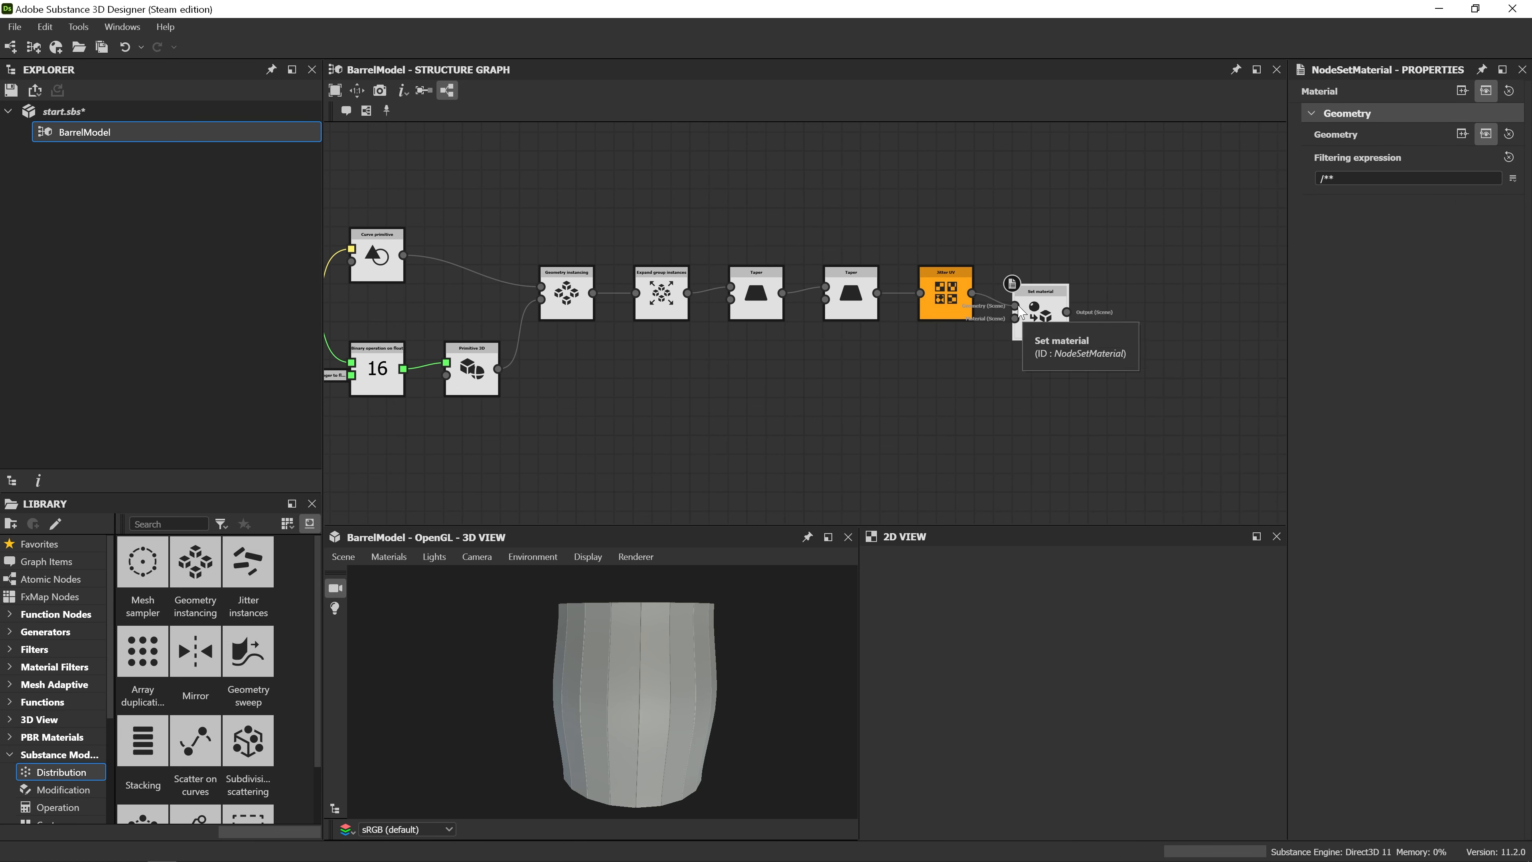
pyautogui.moveTo(1049, 321)
pyautogui.mouseDown()
pyautogui.moveTo(1076, 321)
pyautogui.moveTo(1057, 335)
pyautogui.mouseUp()
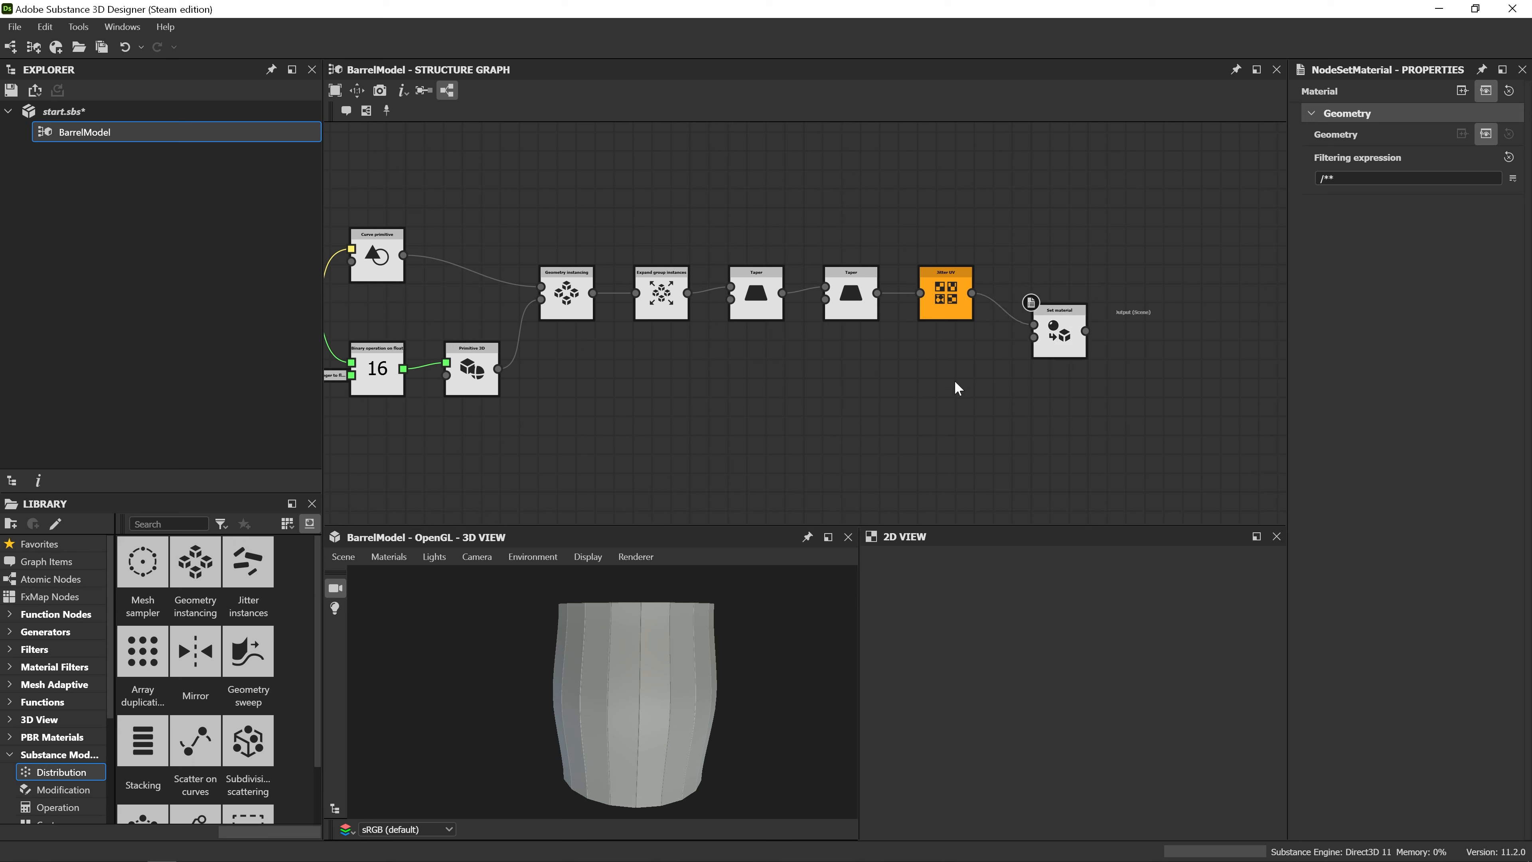
# Add a Tag material node, connect it to the Set material node's material input and name the material "wood".
pyautogui.press('space')
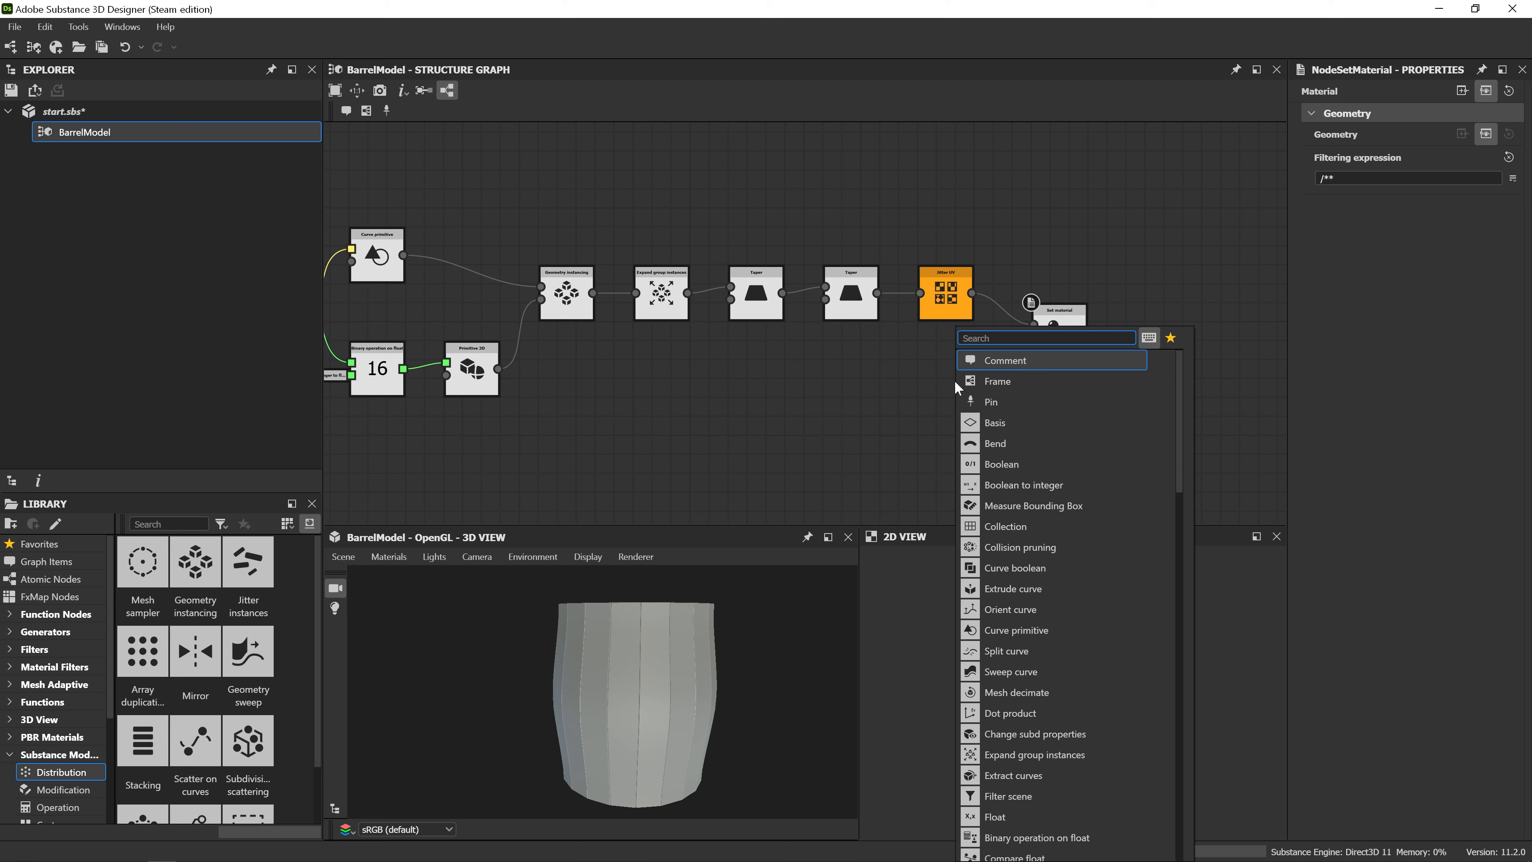
pyautogui.write('tag')
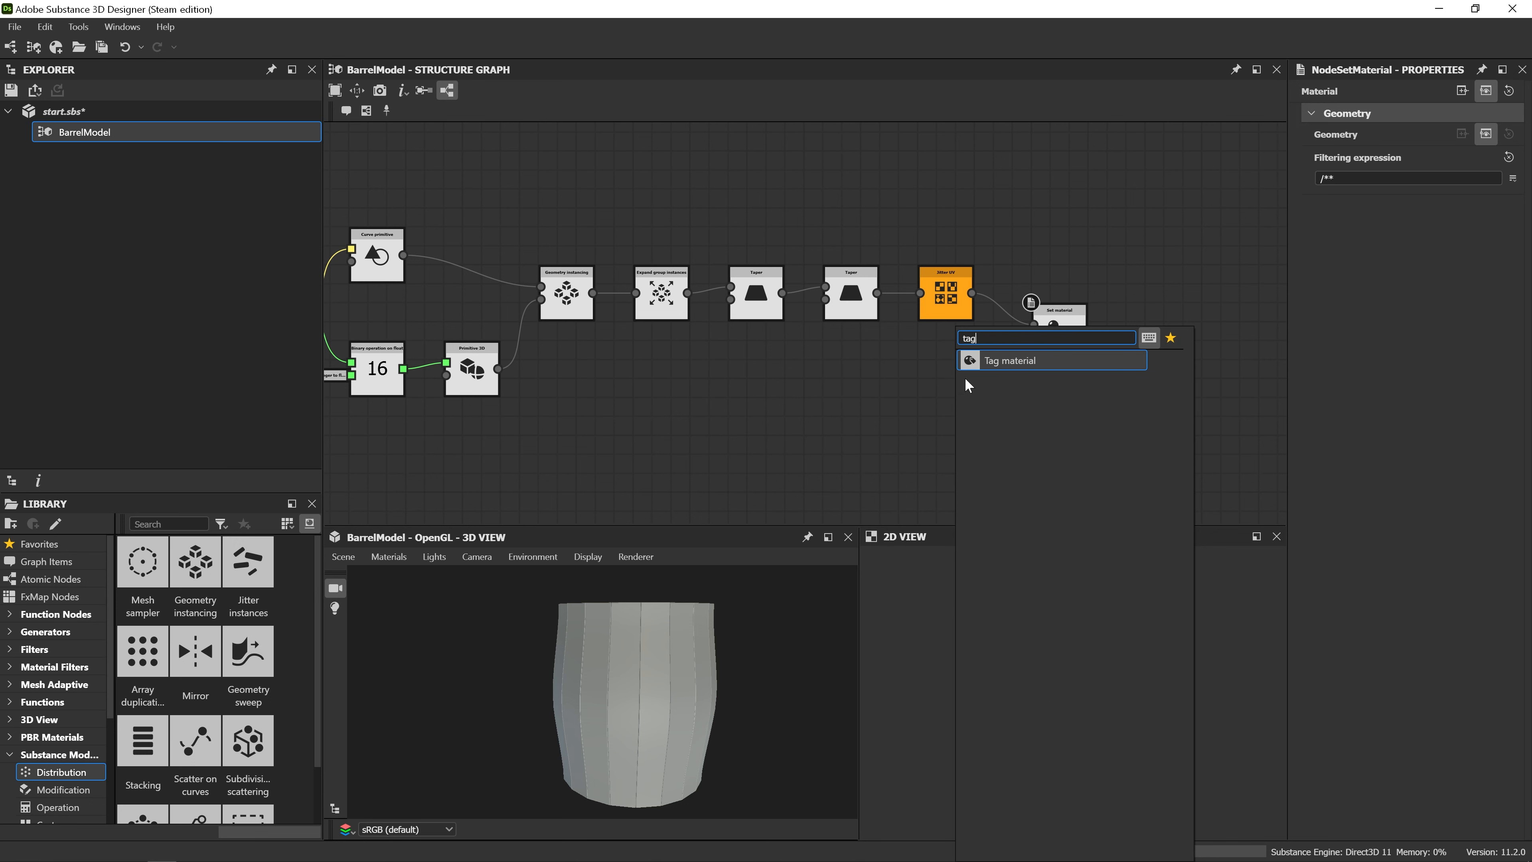
pyautogui.press('Return')
pyautogui.moveTo(971, 387); pyautogui.dragTo(1059, 342)
pyautogui.moveTo(1394, 110); pyautogui.dragTo(1170, 89)
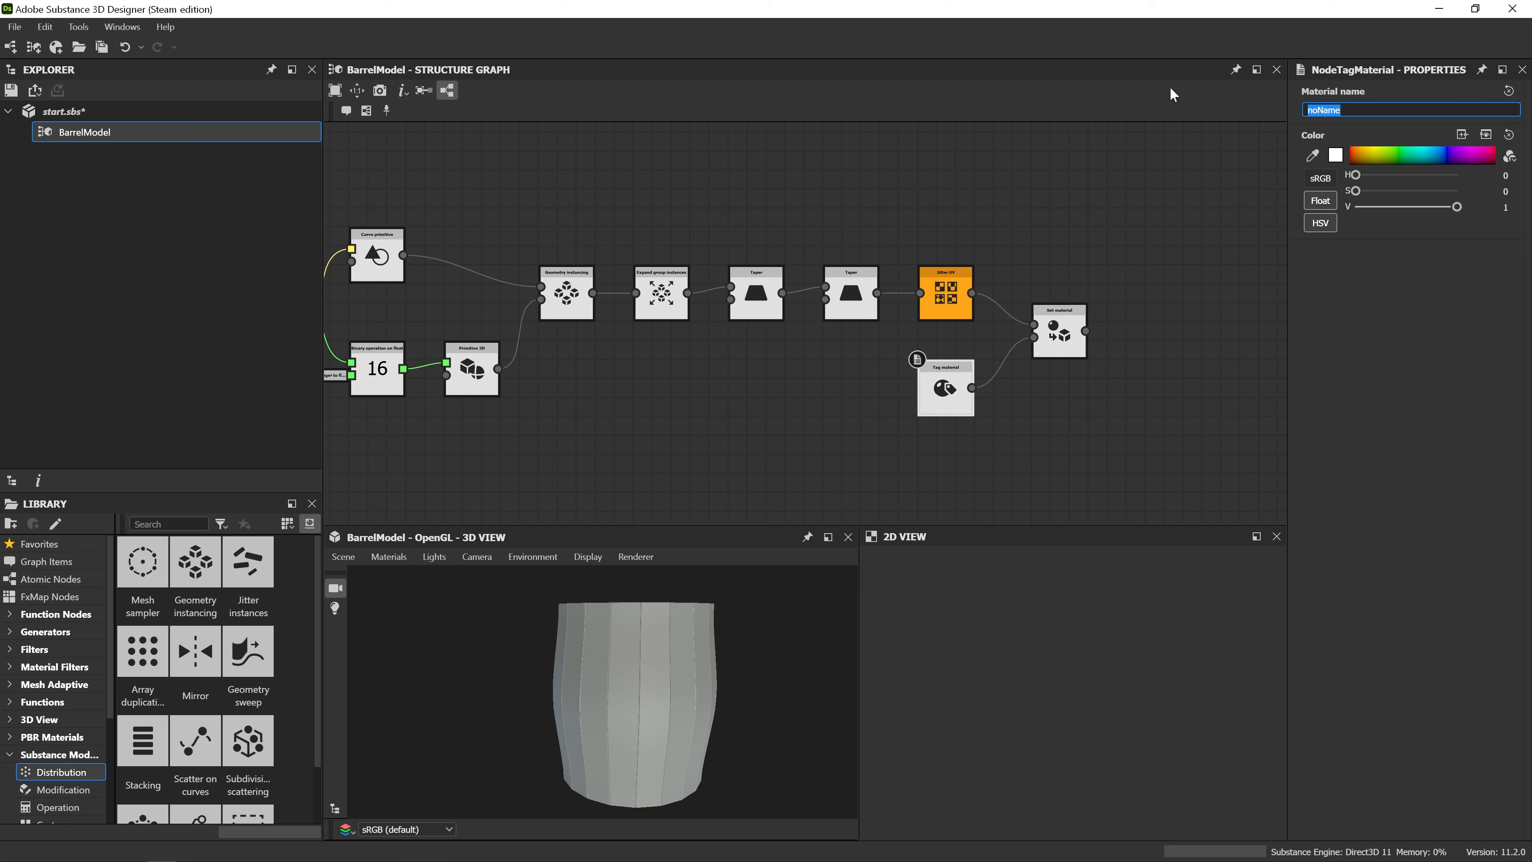
pyautogui.write('wood')
# Create a Substance graph named Materials in the start.sbs package using the Metallic Roughness template.
pyautogui.click(64, 112)
pyautogui.rightClick(64, 115)
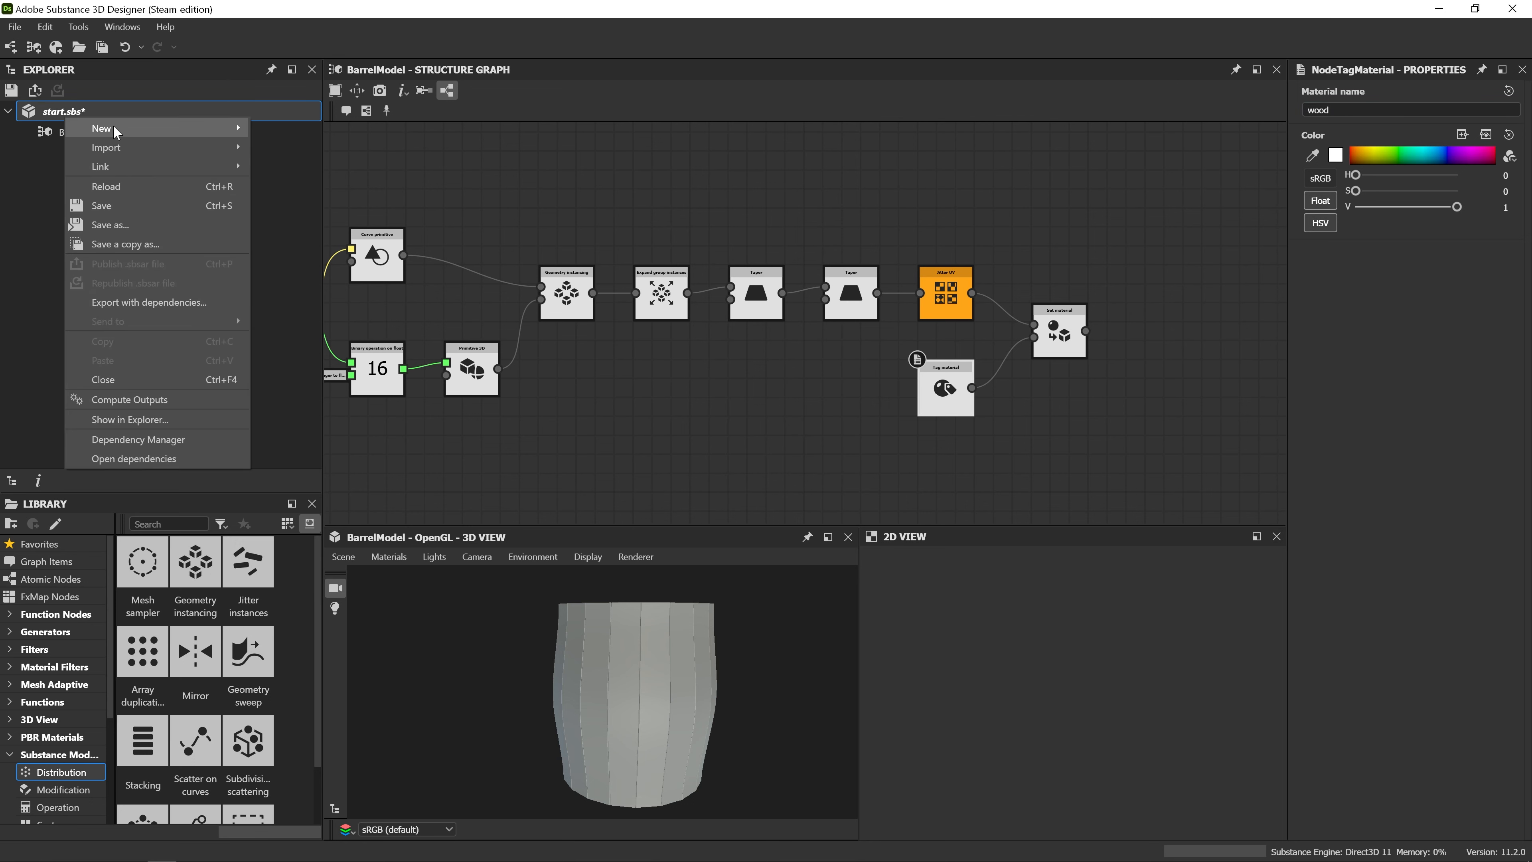
pyautogui.moveTo(120, 125)
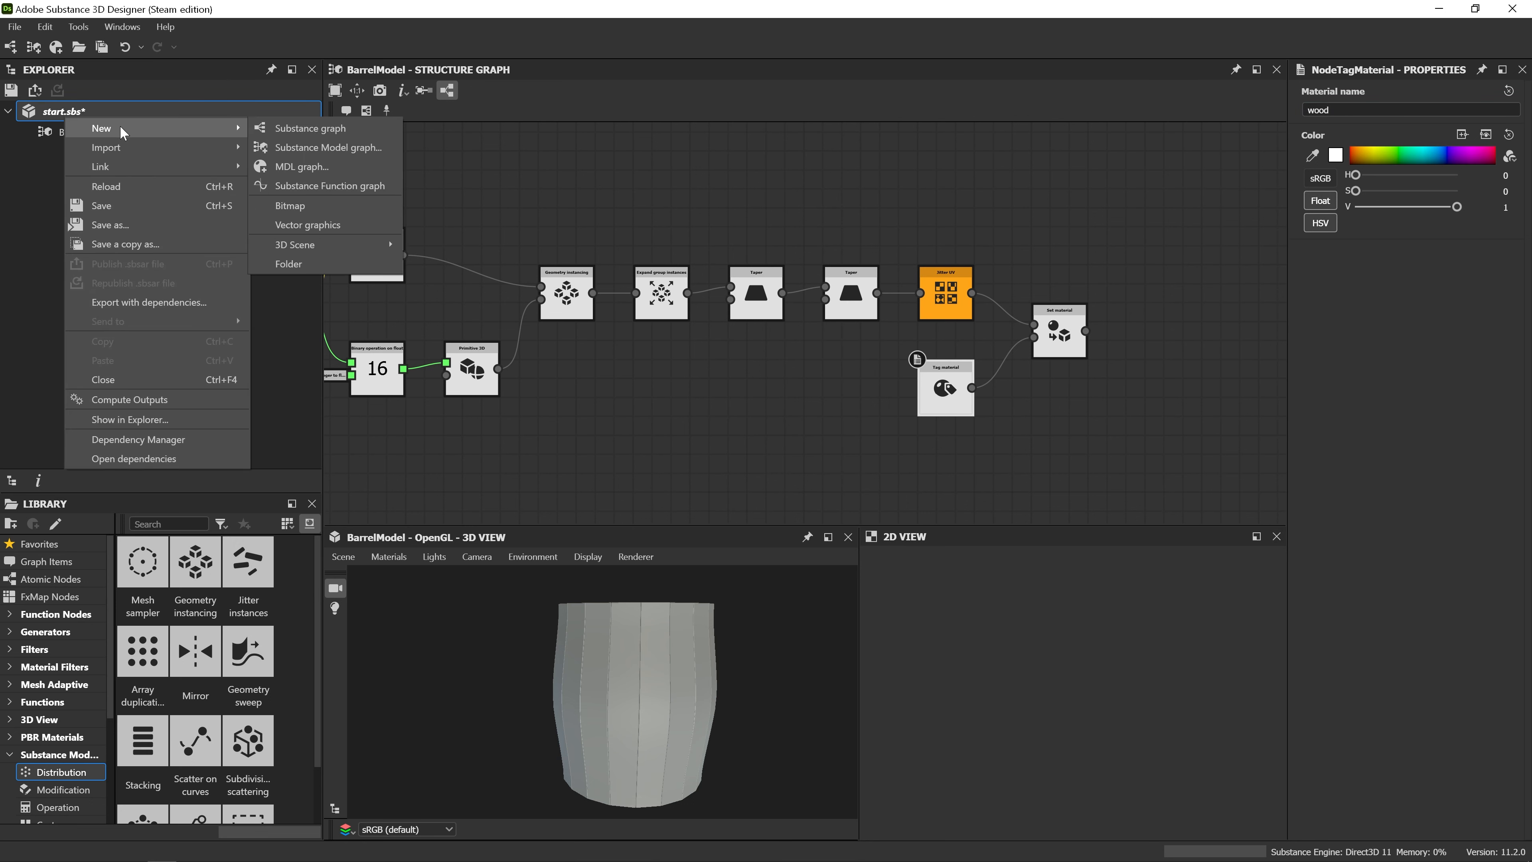
pyautogui.click(256, 133)
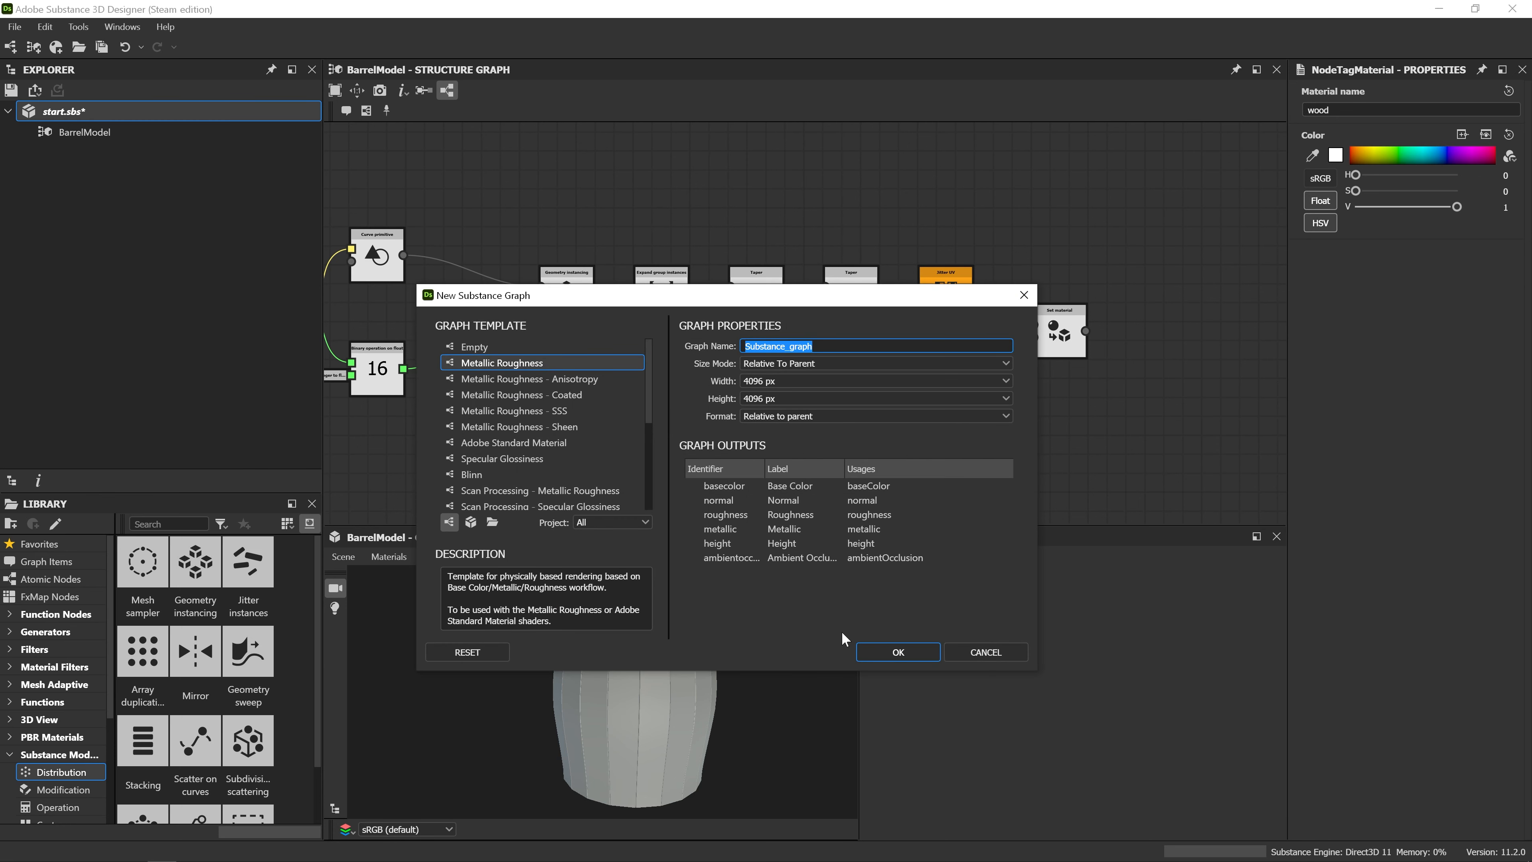
pyautogui.write('Materials')
pyautogui.click(892, 648)
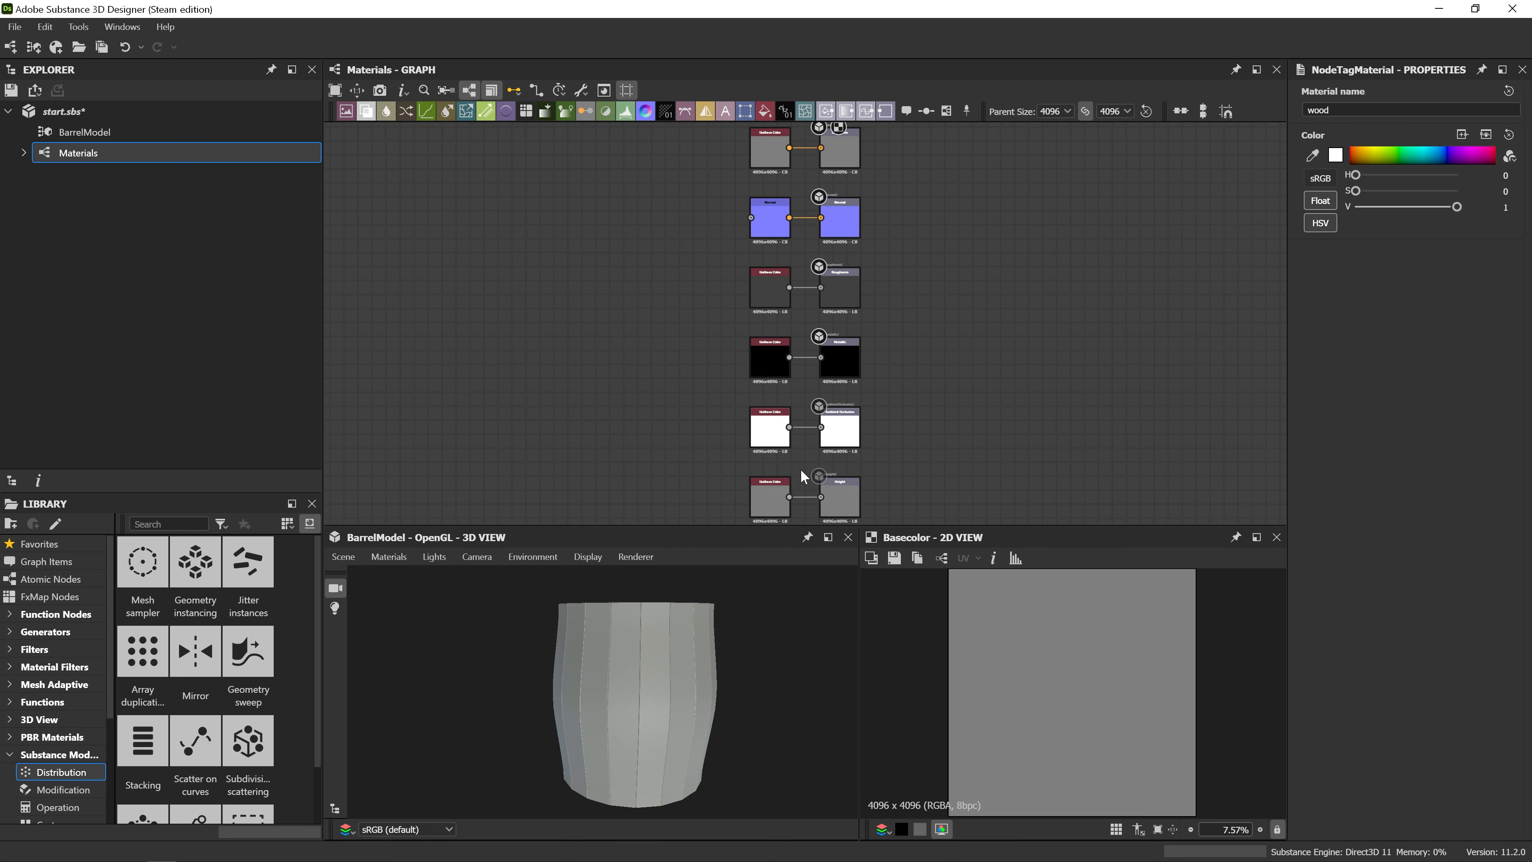
# Delete all template nodes from the Materials graph and add a Wood american cherry node.
pyautogui.moveTo(893, 158); pyautogui.dragTo(996, 450)
pyautogui.press('Delete')
pyautogui.moveTo(846, 340); pyautogui.dragTo(847, 340, button='middle')
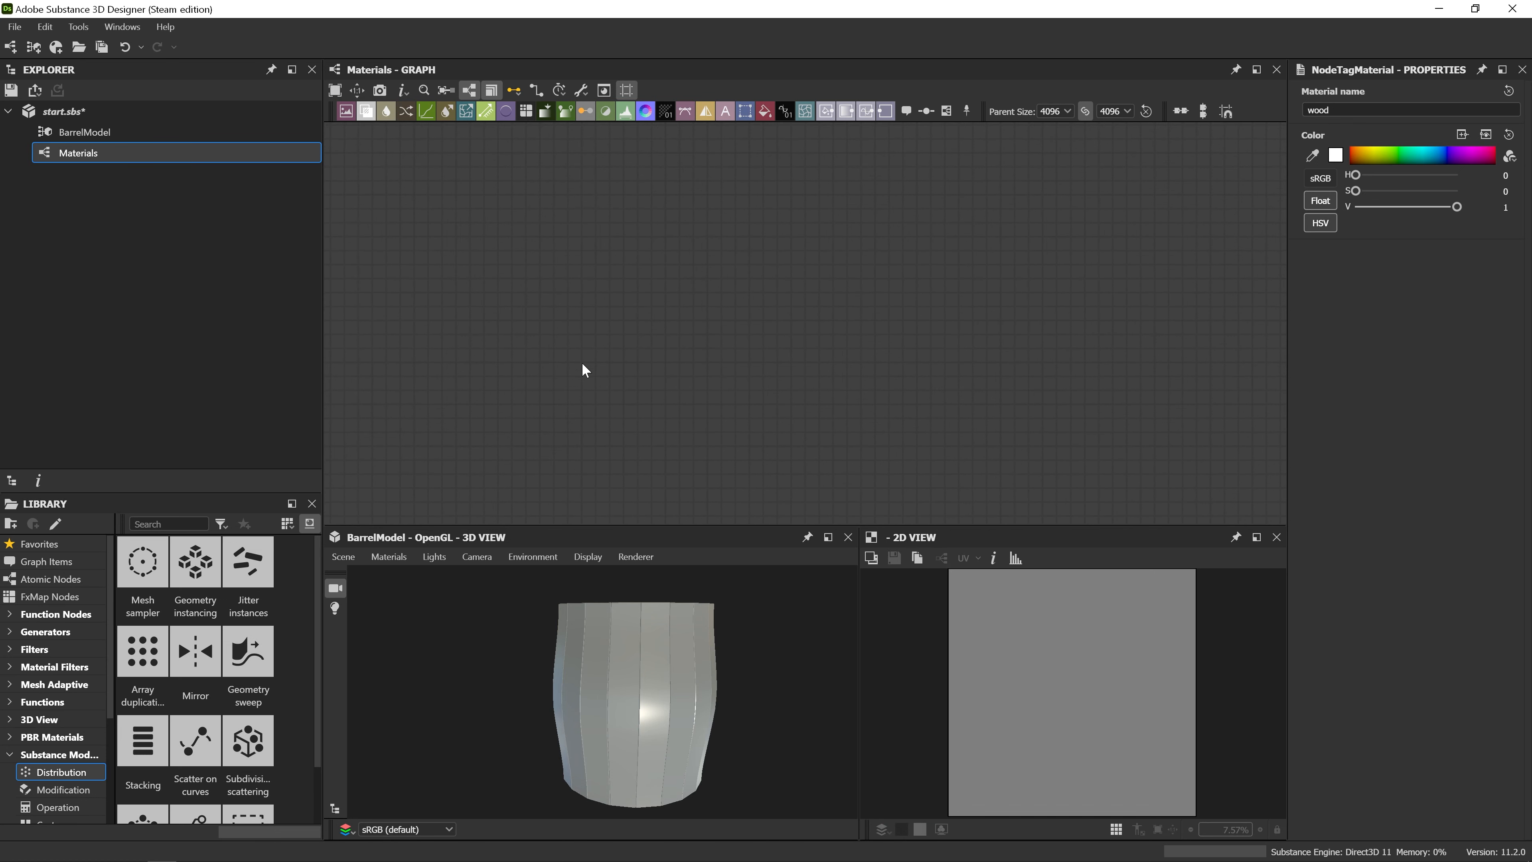
pyautogui.press('space')
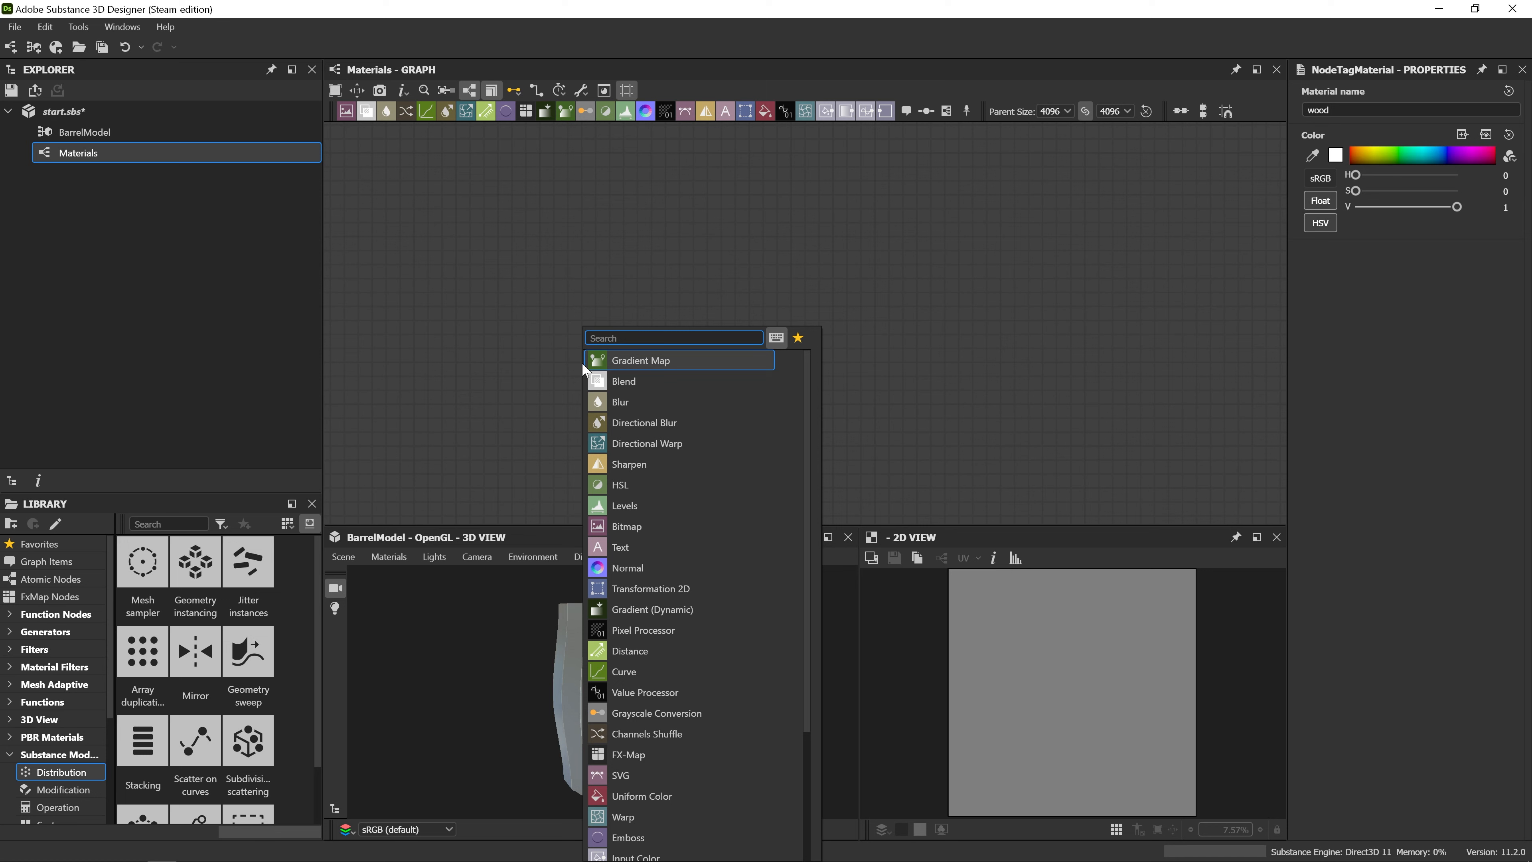
pyautogui.write('woo')
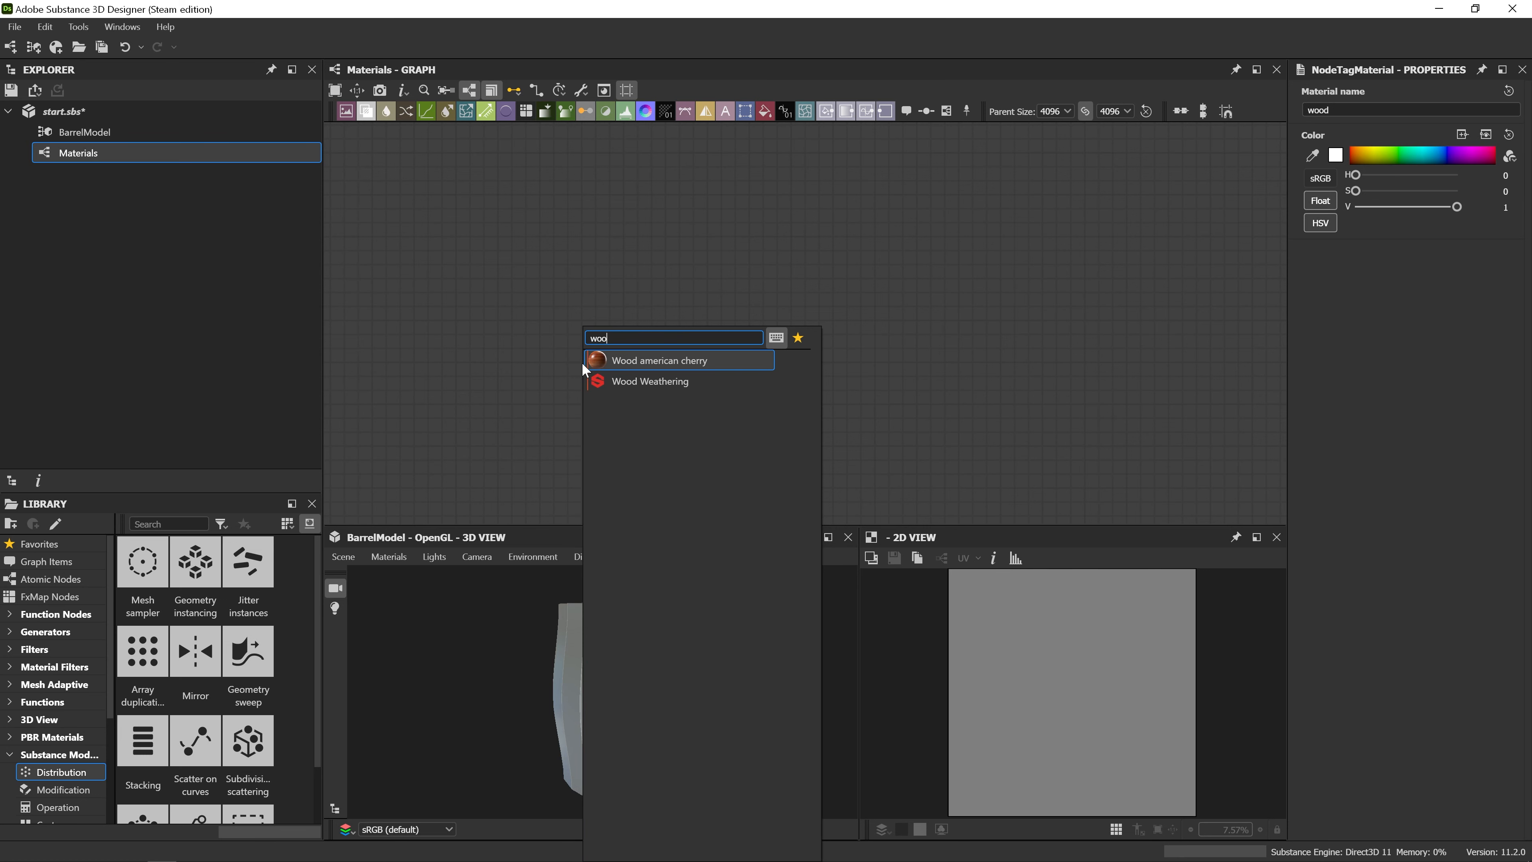
pyautogui.click(660, 360)
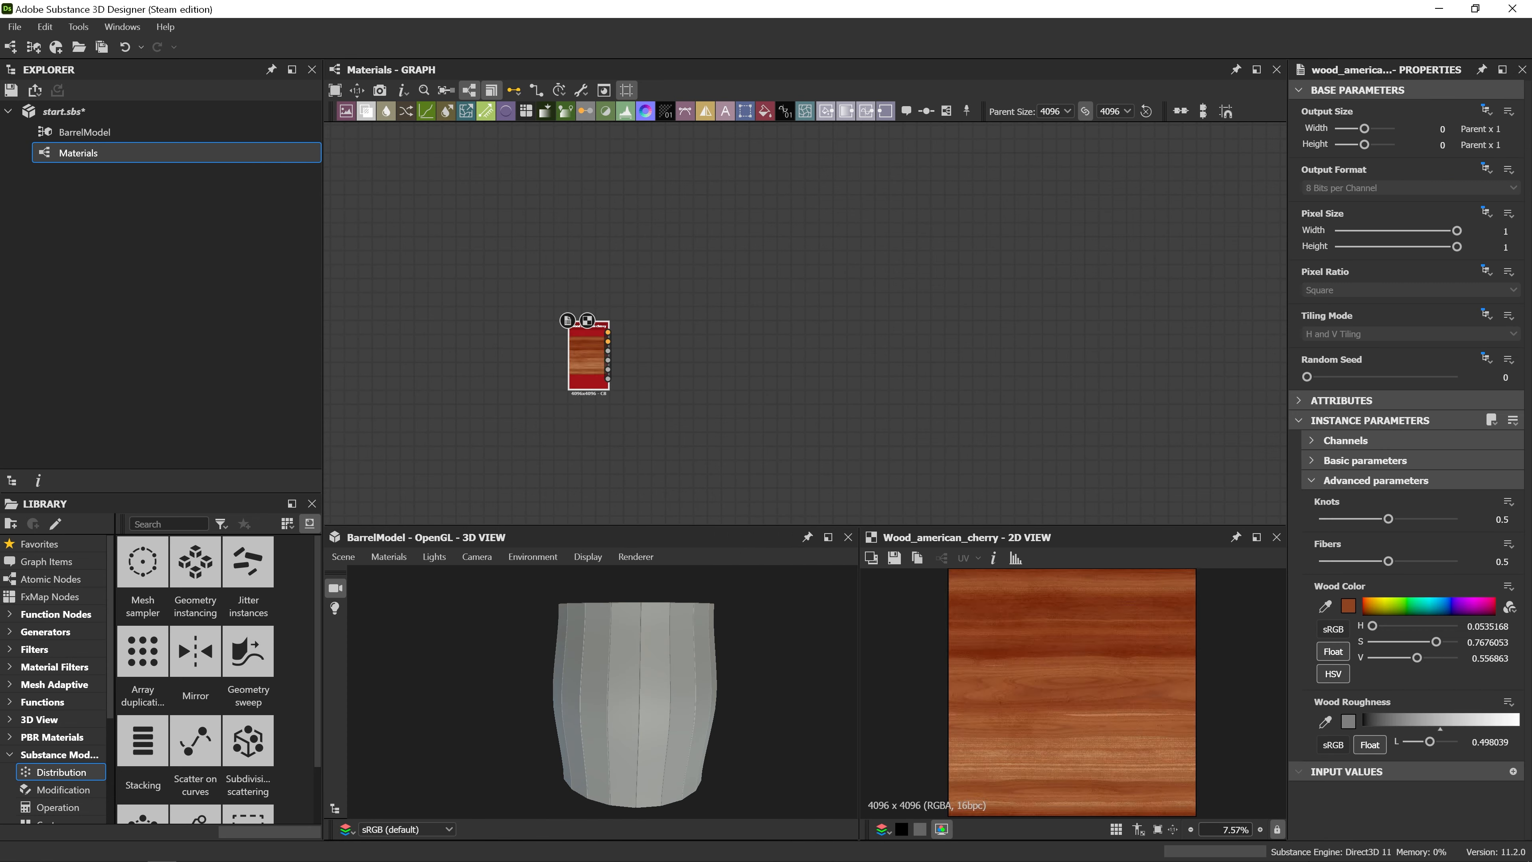
# Set both the saturation and the value of the Wood american cherry node's Wood Color to 0.5.
pyautogui.scroll(2, 1089, 710)
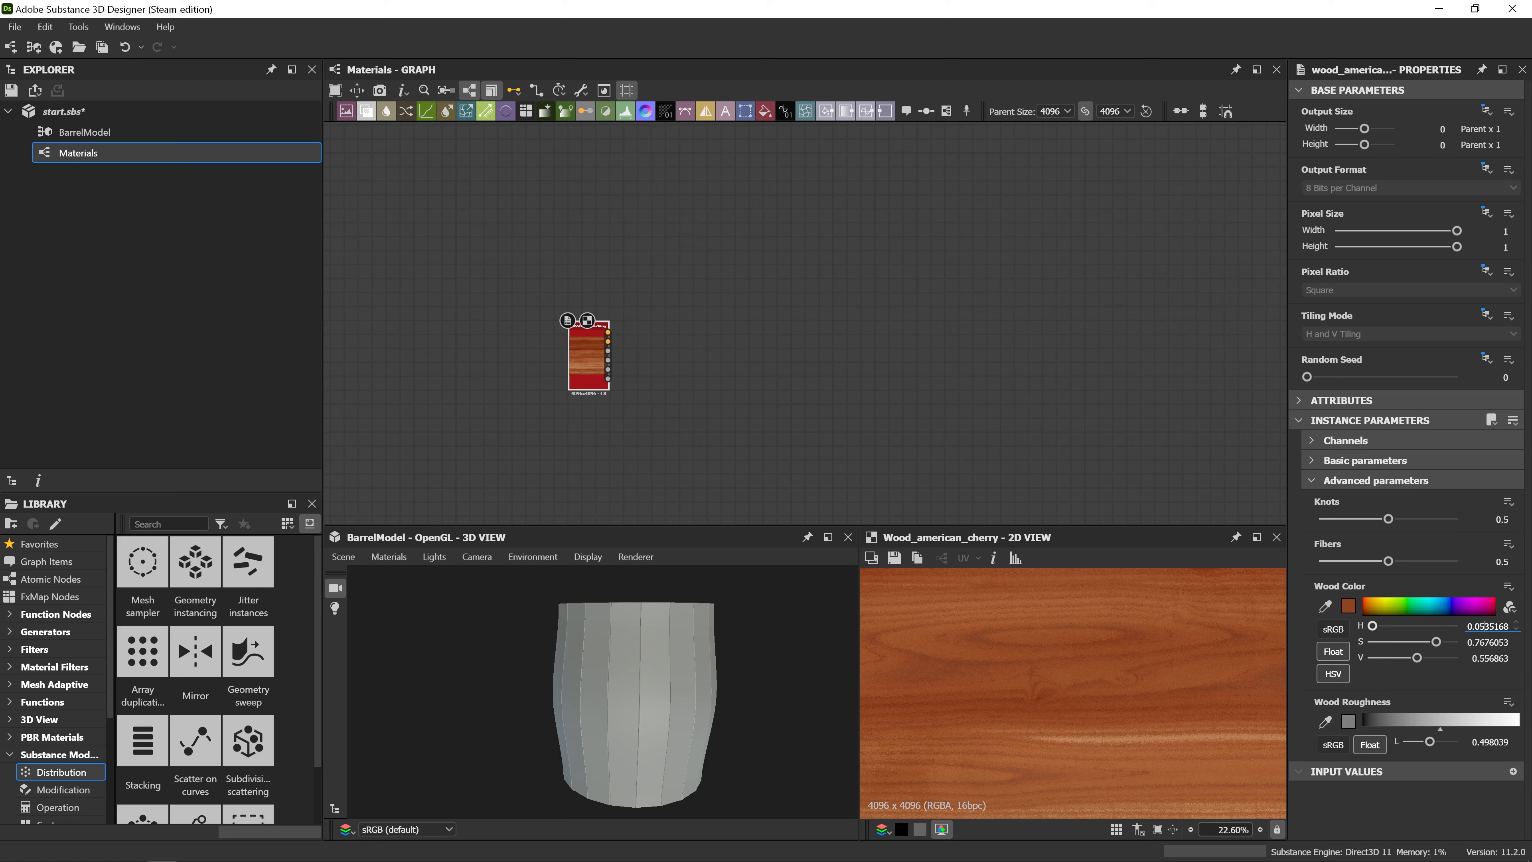
pyautogui.moveTo(1474, 642); pyautogui.dragTo(1505, 642)
pyautogui.write('5')
pyautogui.press('Return')
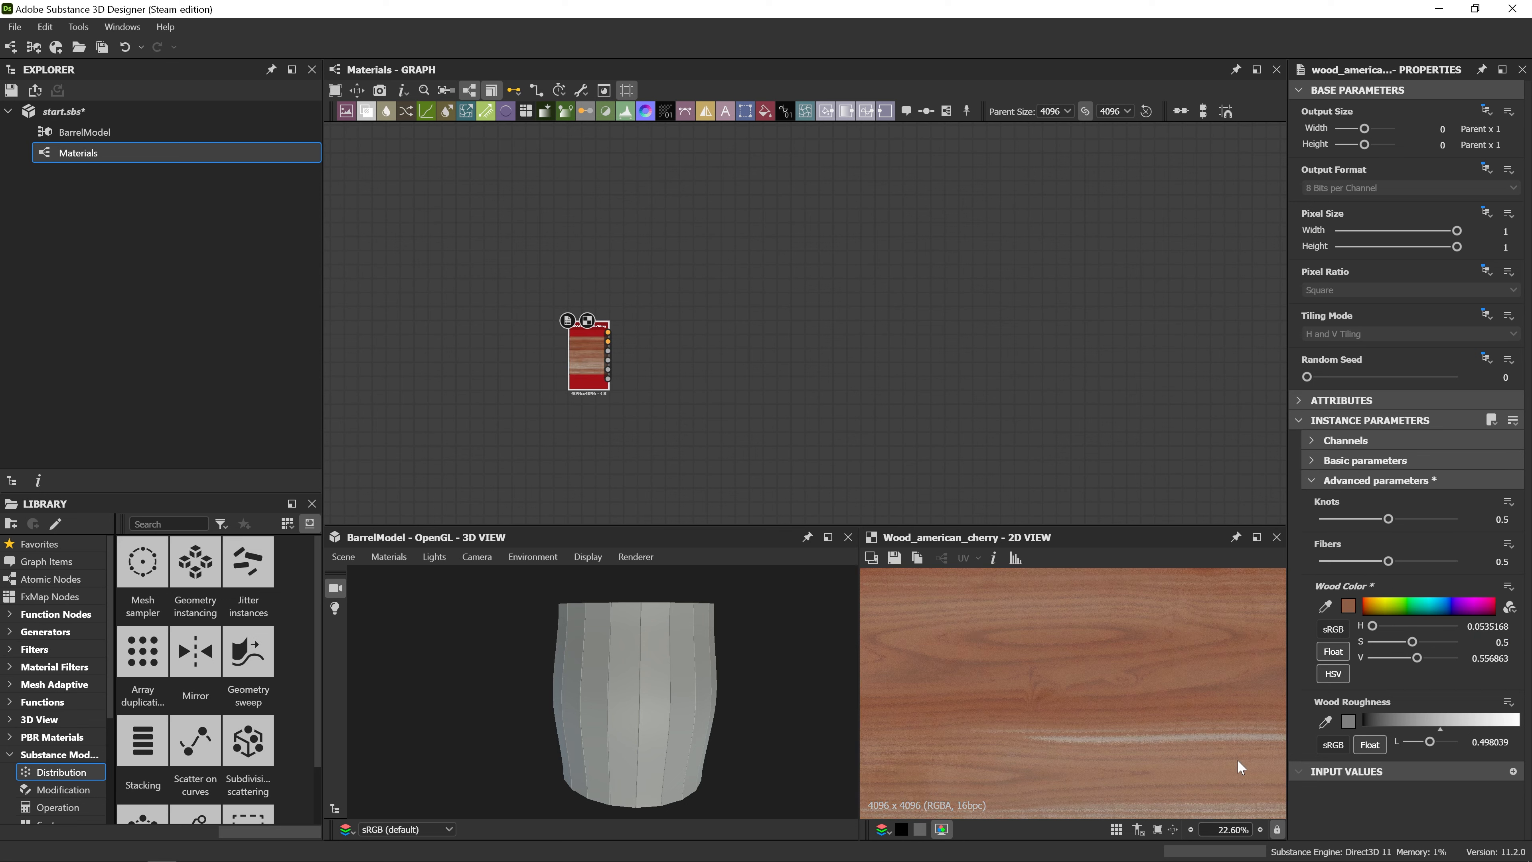
pyautogui.moveTo(1511, 658); pyautogui.dragTo(1485, 658)
pyautogui.press('BackSpace')
pyautogui.press('Return')
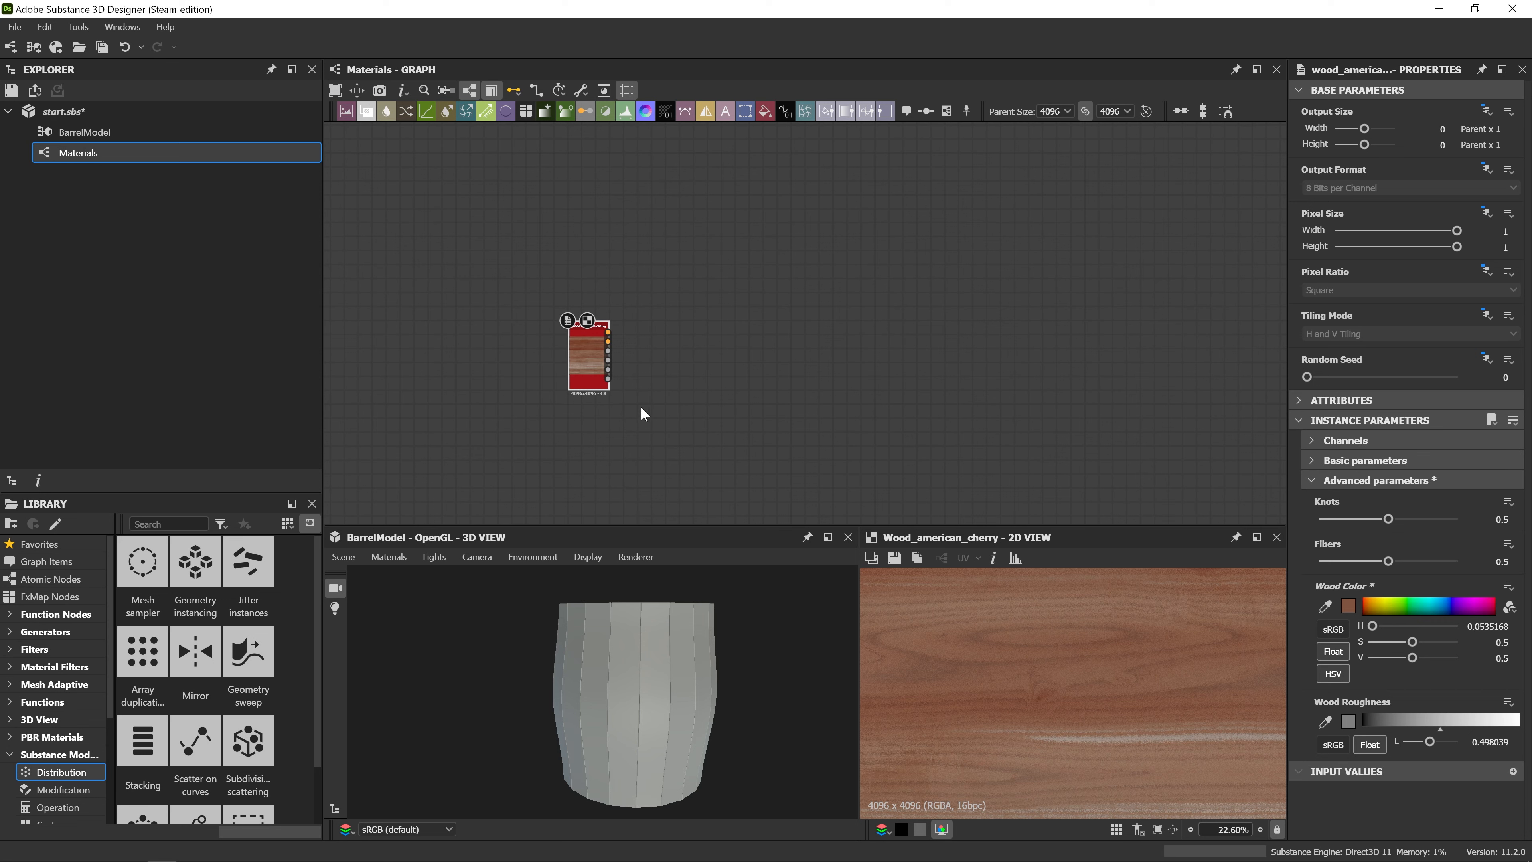
# Show the Wood american cherry node's material on the barrel in the 3D view and inspect the planks up close.
pyautogui.rightClick(591, 356)
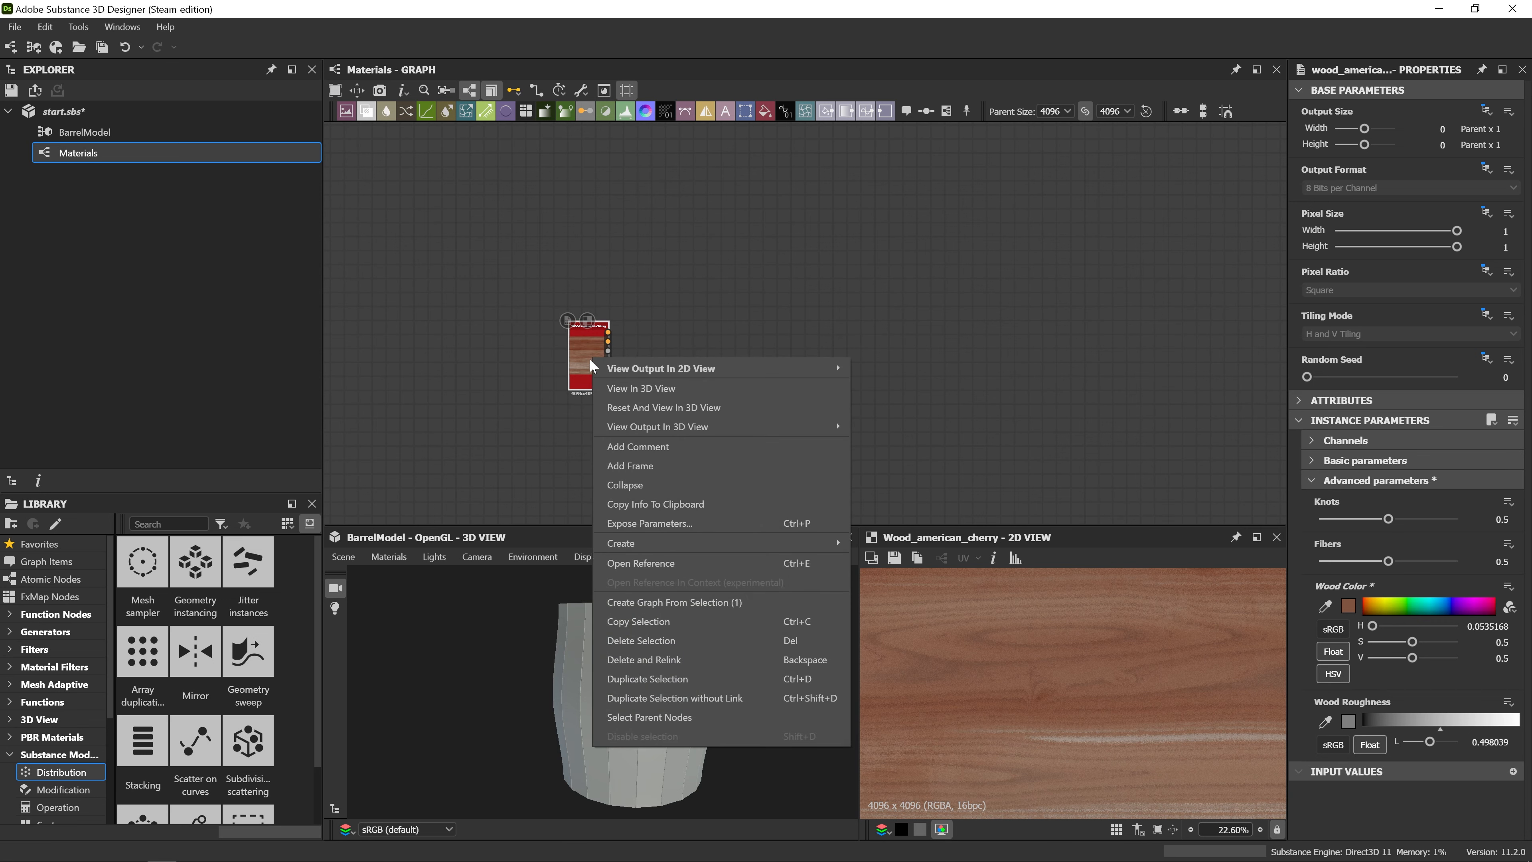
pyautogui.click(634, 387)
pyautogui.moveTo(660, 683)
pyautogui.mouseDown()
pyautogui.moveTo(698, 679)
pyautogui.moveTo(640, 677)
pyautogui.moveTo(712, 677)
pyautogui.moveTo(632, 679)
pyautogui.mouseUp()
pyautogui.scroll(5, 637, 678)
pyautogui.scroll(-3, 637, 678)
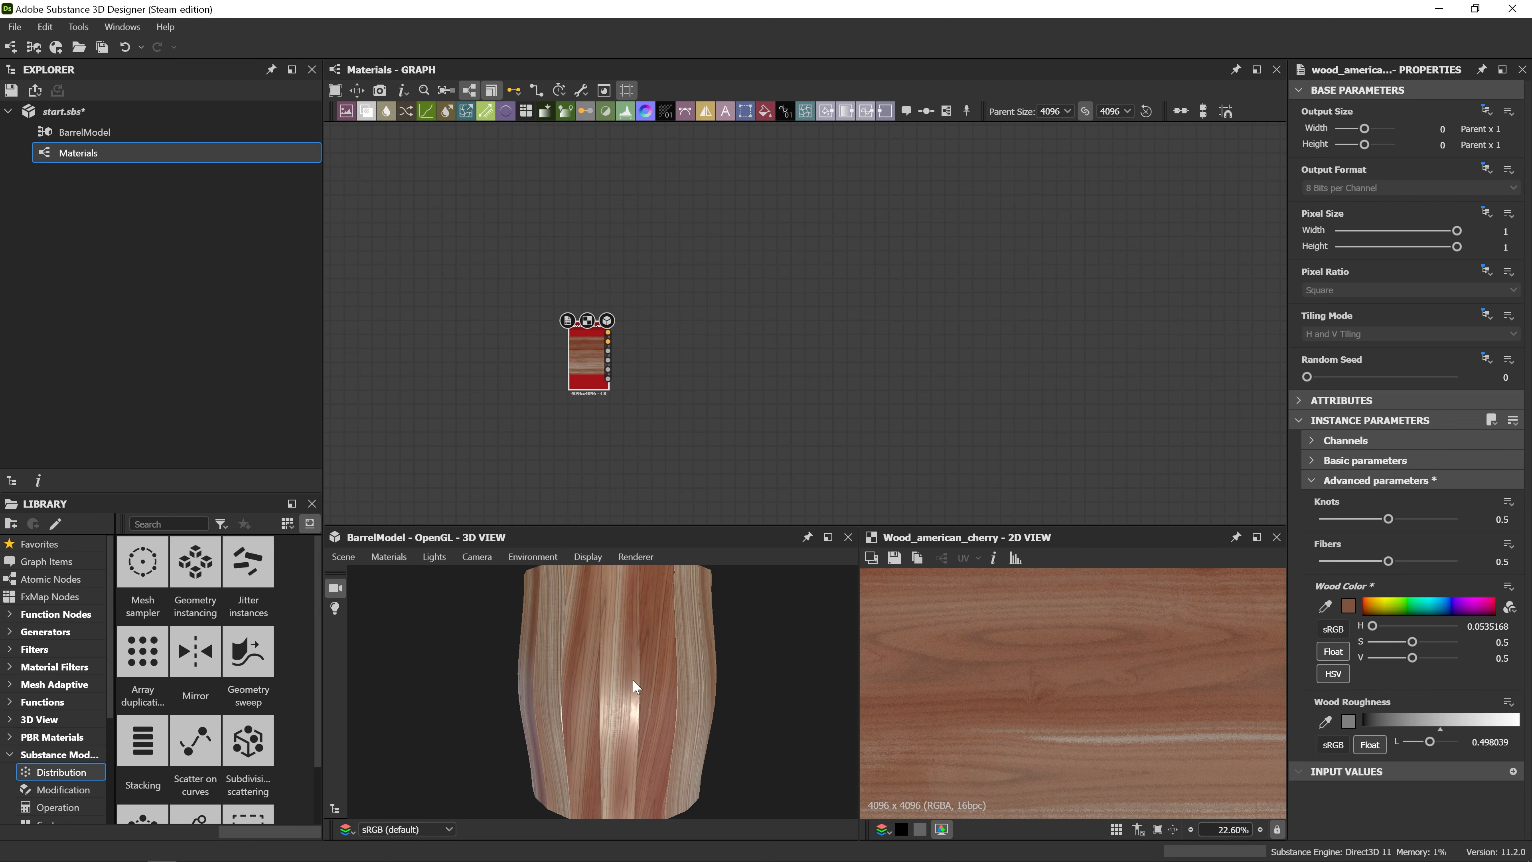
# Inspect the barrel's wood planks up close with the IRay renderer and switch the 3D view back to OpenGL.
pyautogui.scroll(5, 632, 679)
pyautogui.scroll(-3, 633, 678)
pyautogui.moveTo(638, 668); pyautogui.dragTo(631, 695, button='middle')
pyautogui.scroll(2, 621, 701)
pyautogui.moveTo(631, 695); pyautogui.dragTo(629, 659)
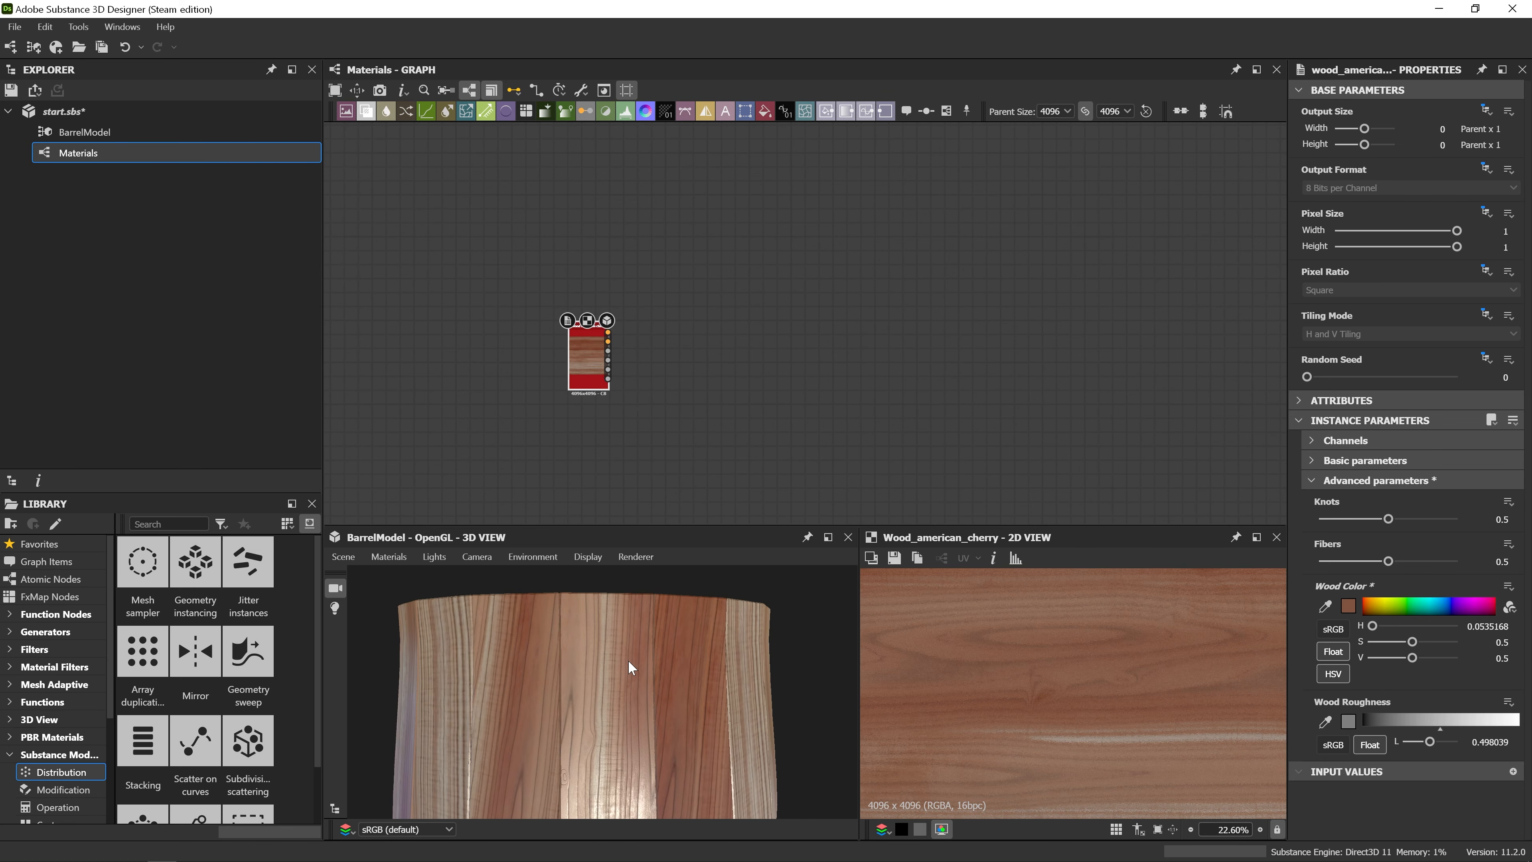
pyautogui.click(634, 561)
pyautogui.click(638, 610)
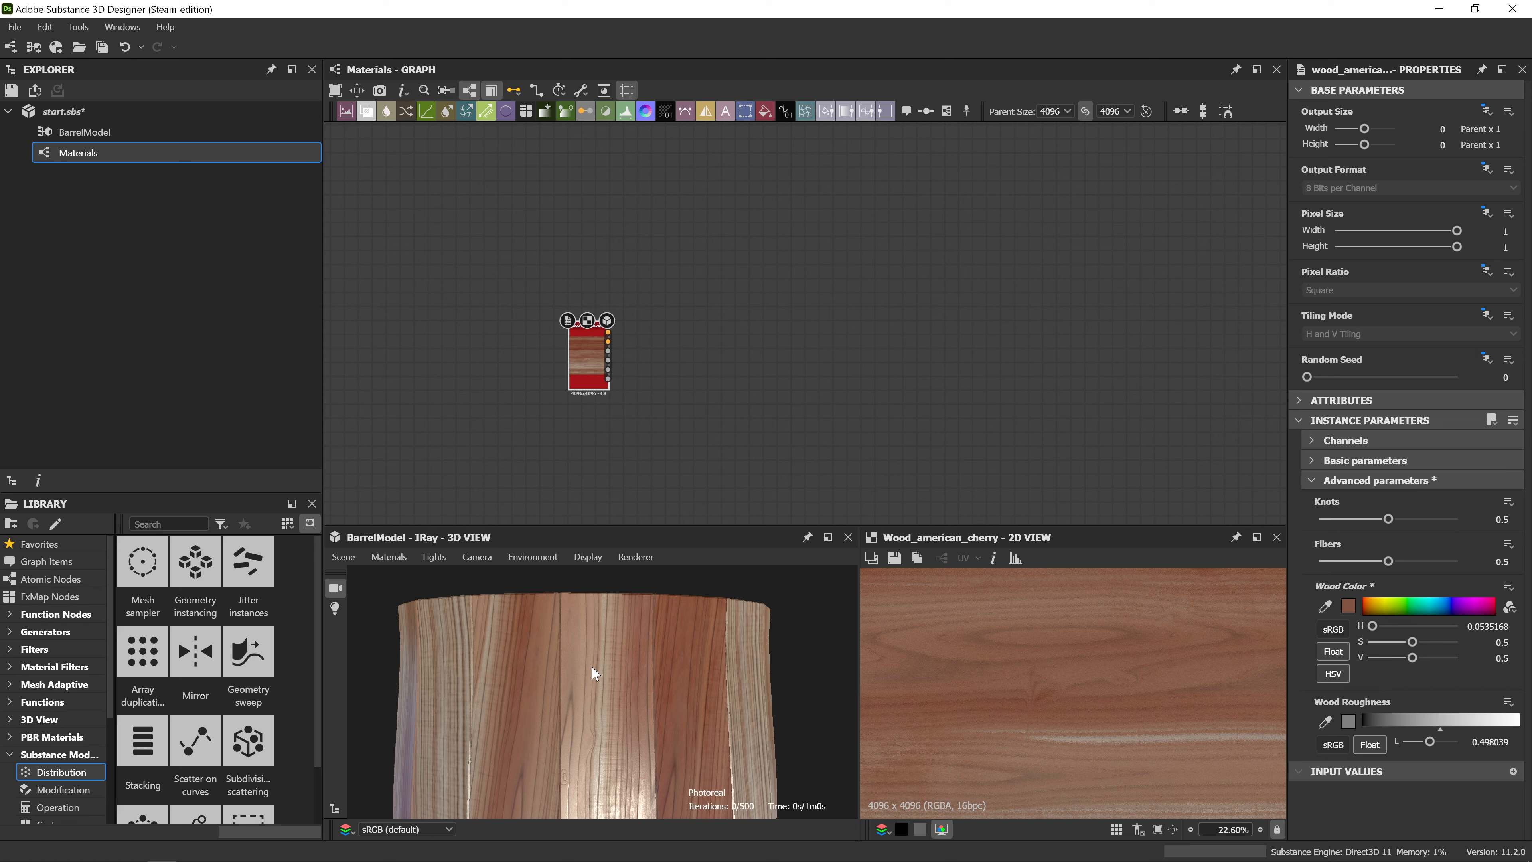
pyautogui.click(623, 554)
pyautogui.click(765, 720)
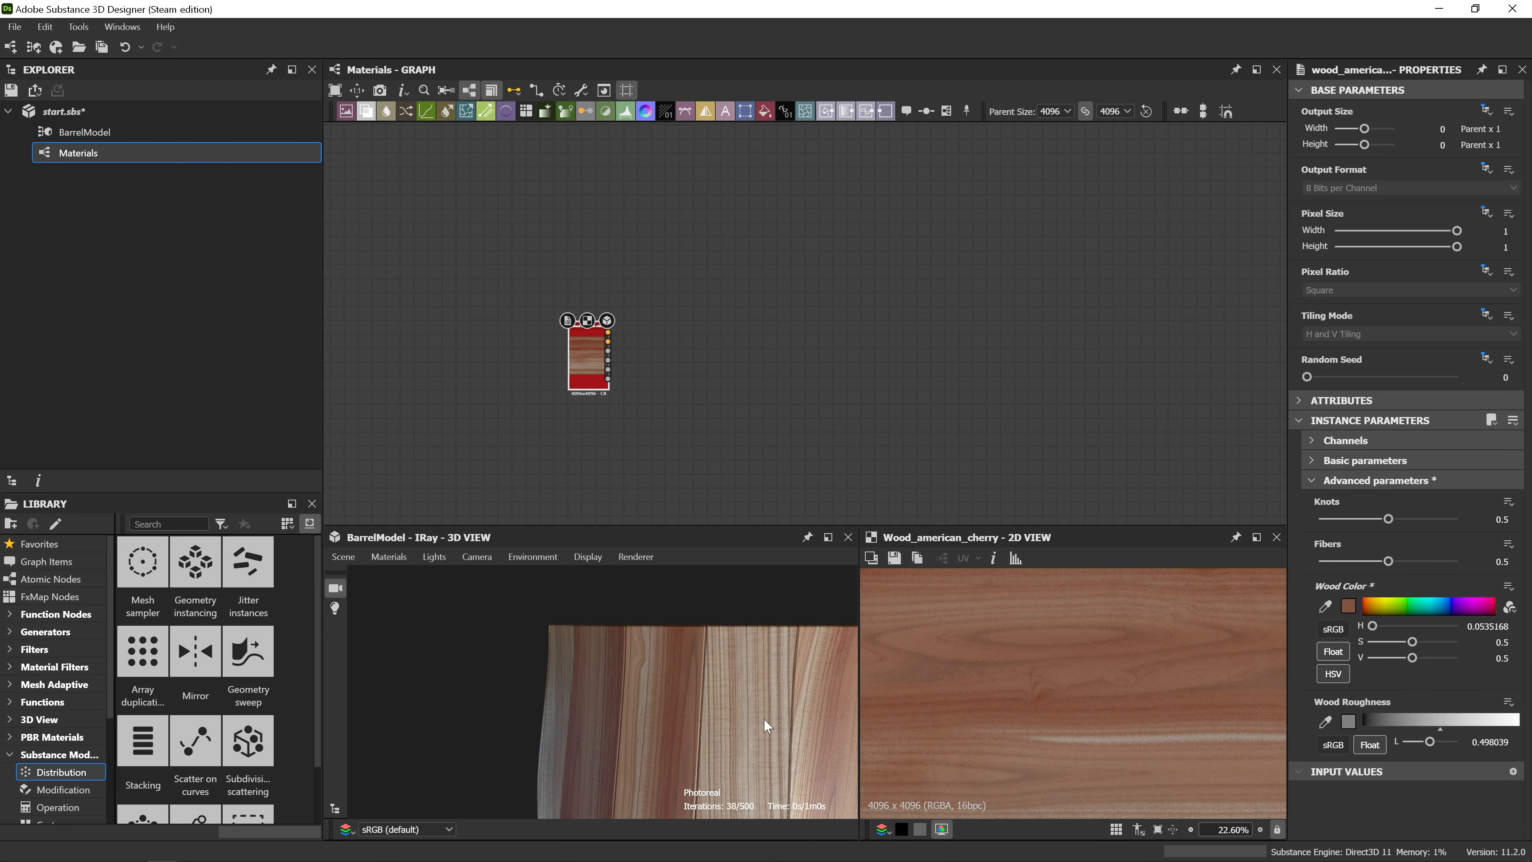
pyautogui.moveTo(776, 719); pyautogui.dragTo(698, 697)
pyautogui.moveTo(697, 697); pyautogui.dragTo(714, 714, button='middle')
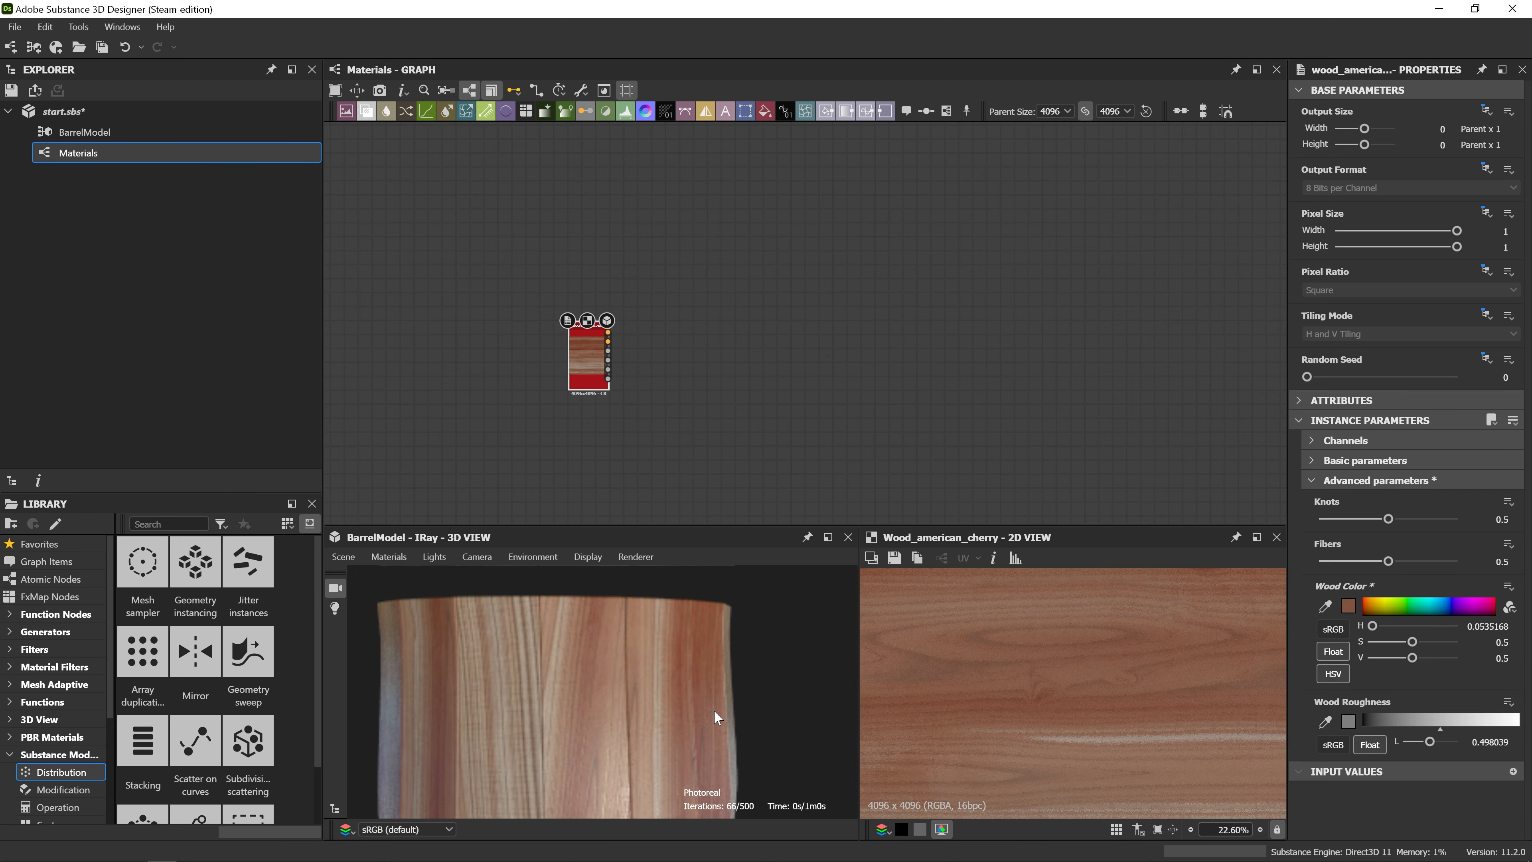
pyautogui.click(621, 554)
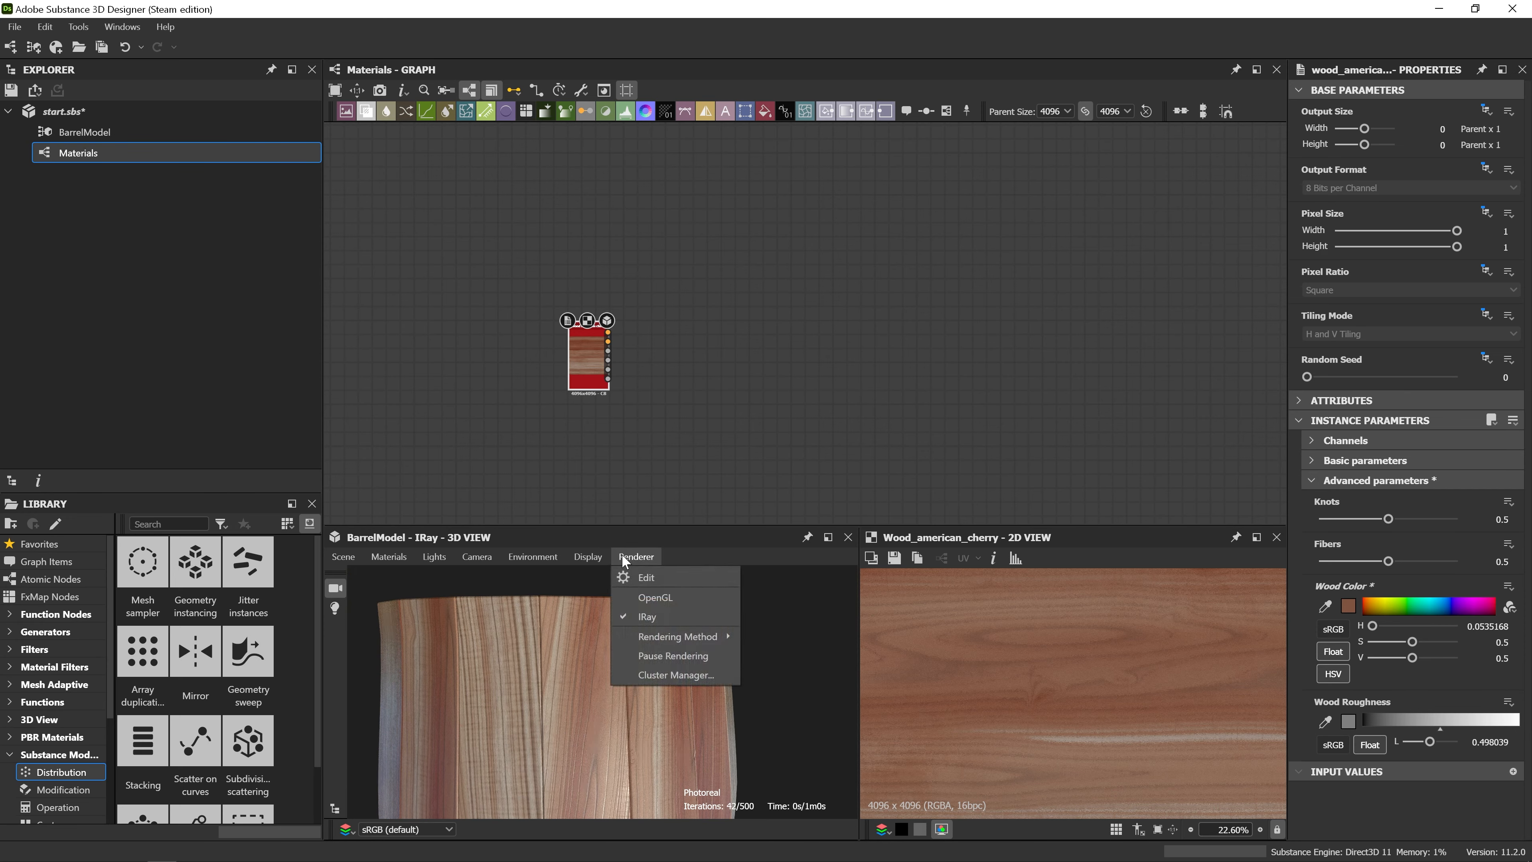
pyautogui.click(641, 598)
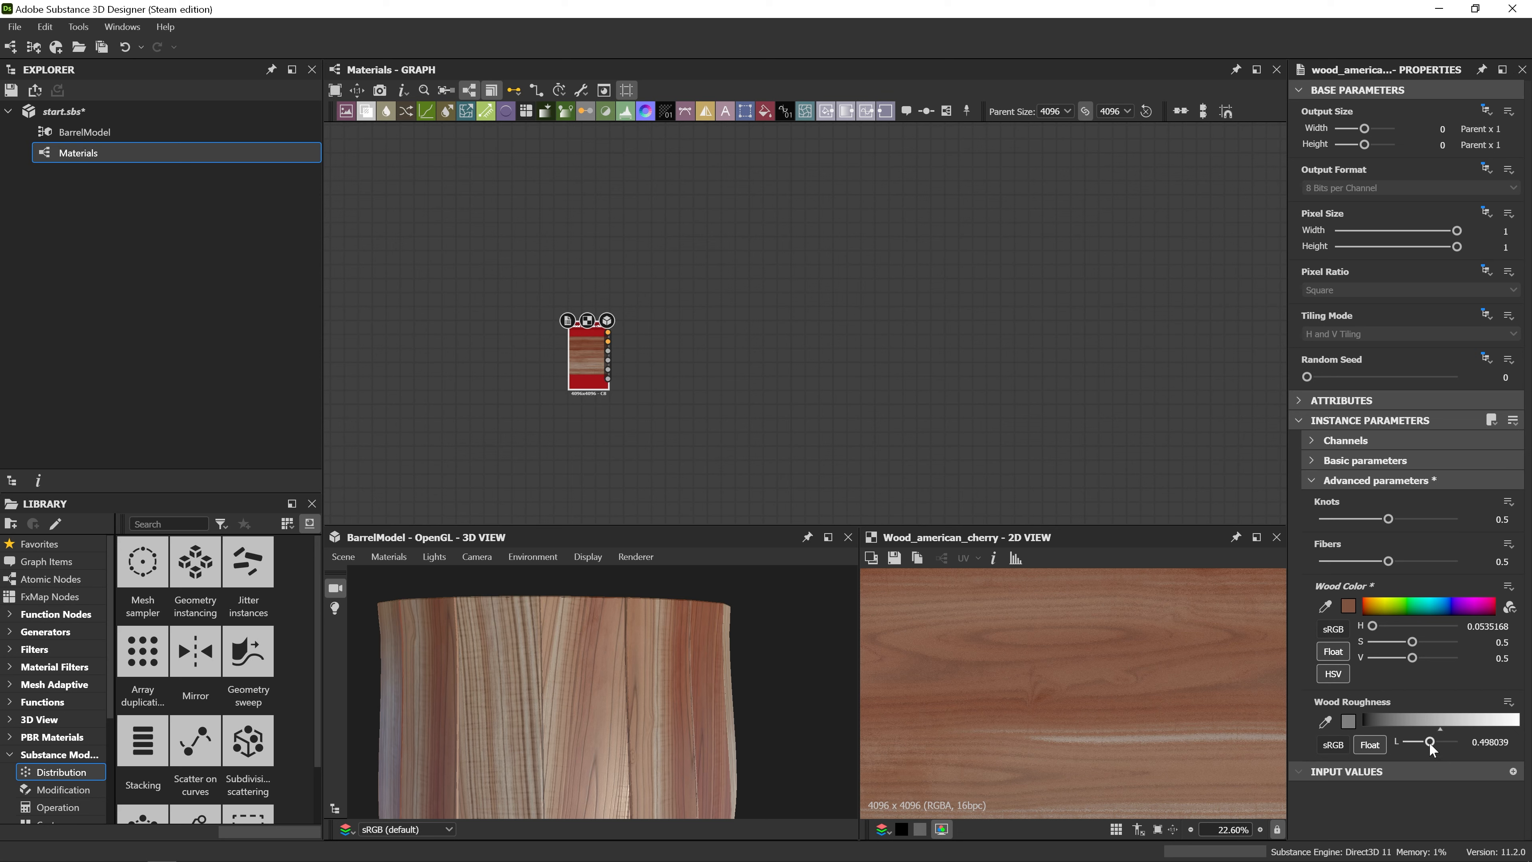
# Raise the Wood american cherry node's Wood Roughness to 0.97 and check the finish on the barrel.
pyautogui.moveTo(1431, 743); pyautogui.dragTo(1455, 759)
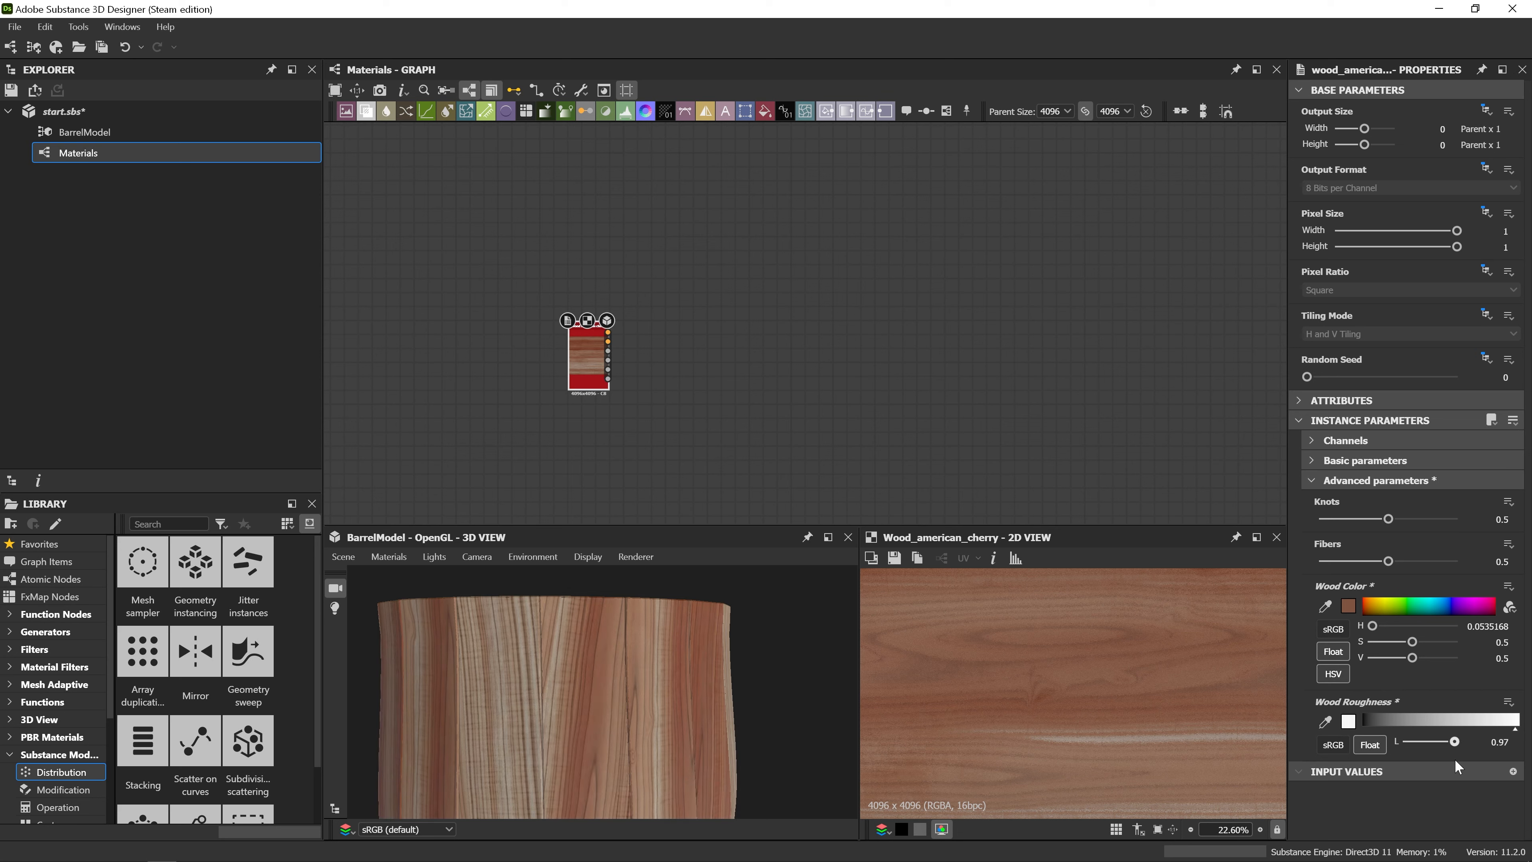
pyautogui.scroll(3, 1086, 727)
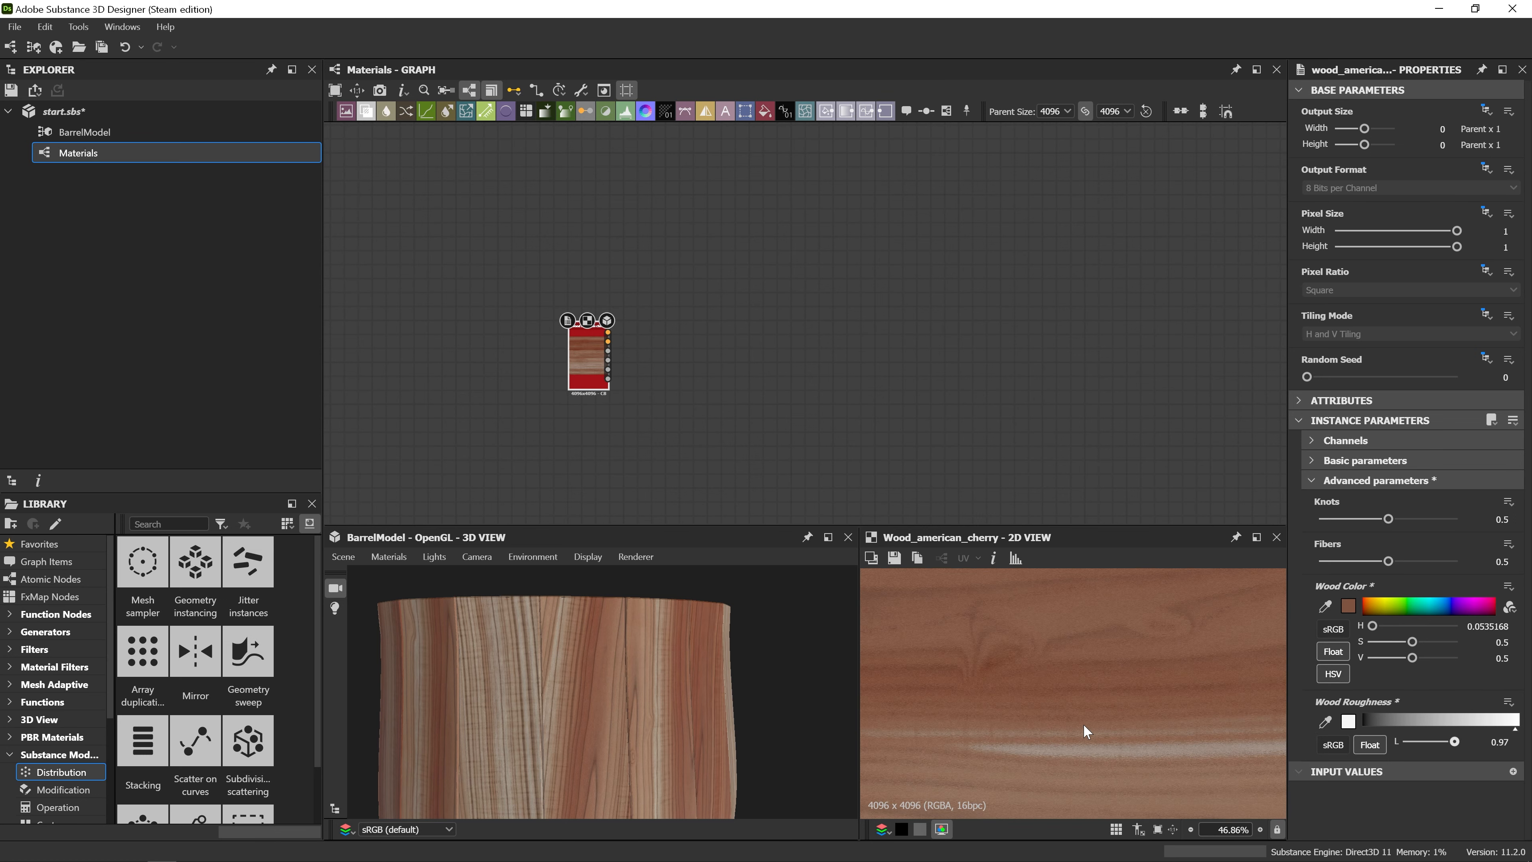
pyautogui.scroll(-4, 1084, 724)
pyautogui.moveTo(594, 662); pyautogui.dragTo(605, 646, button='middle')
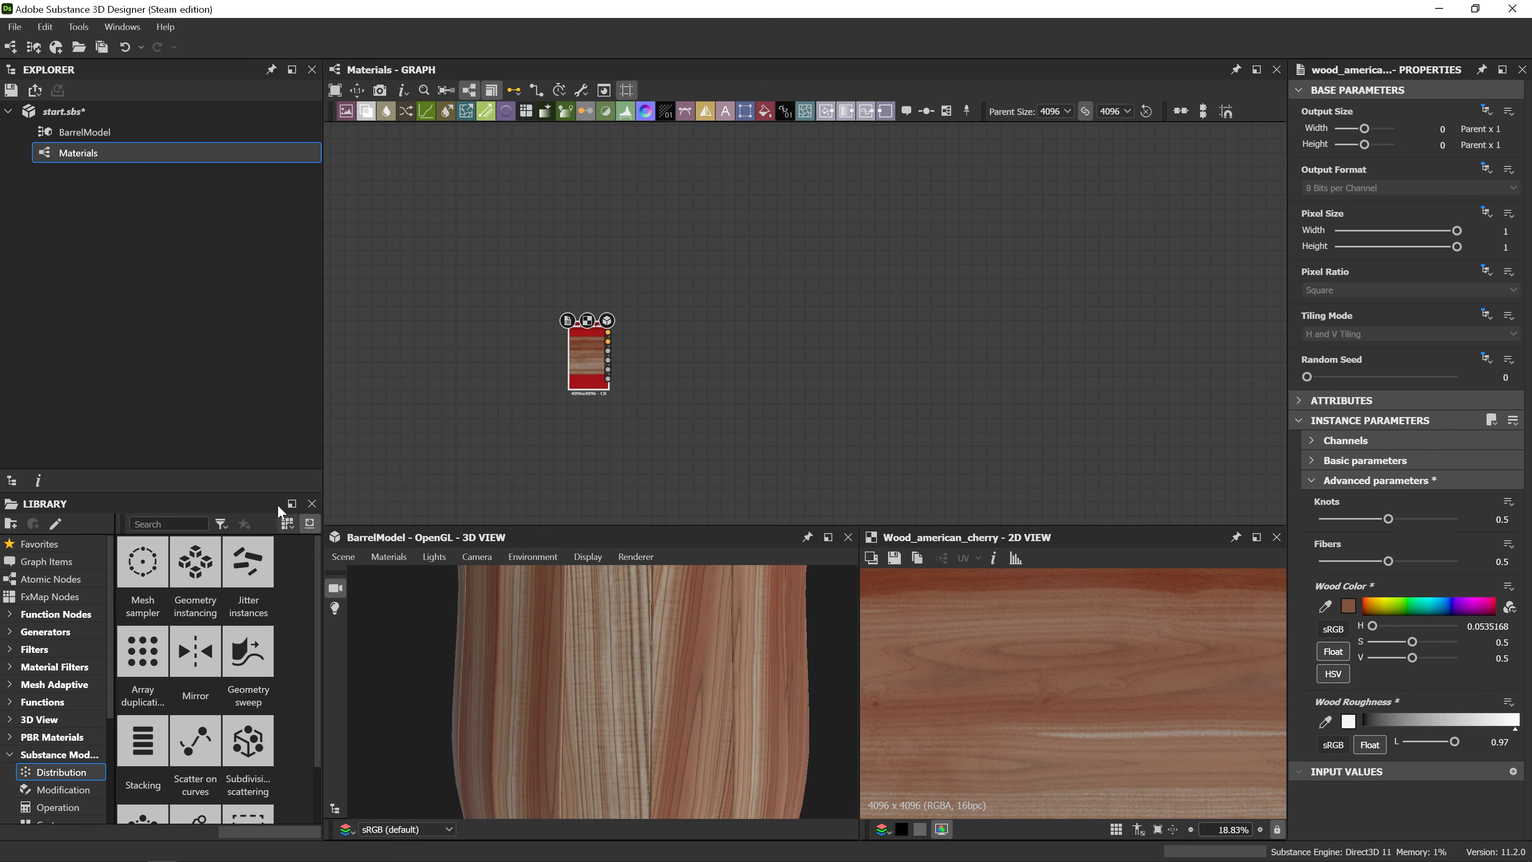
# Open the BarrelModel graph and add a Merge node fed by the last node of the plank chain.
pyautogui.doubleClick(108, 131)
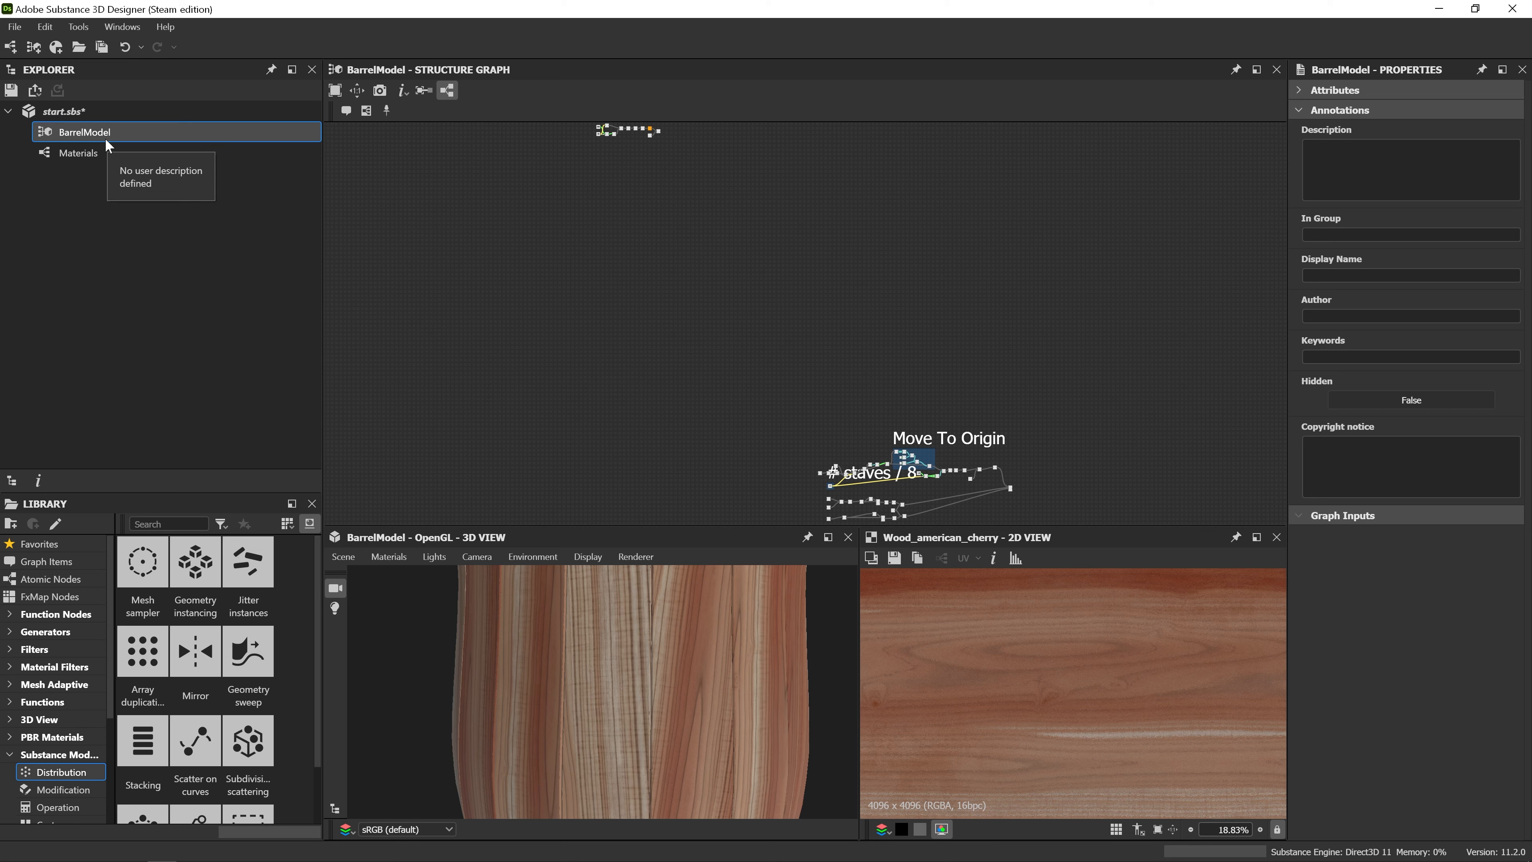
pyautogui.rightClick(640, 515)
pyautogui.click(662, 159)
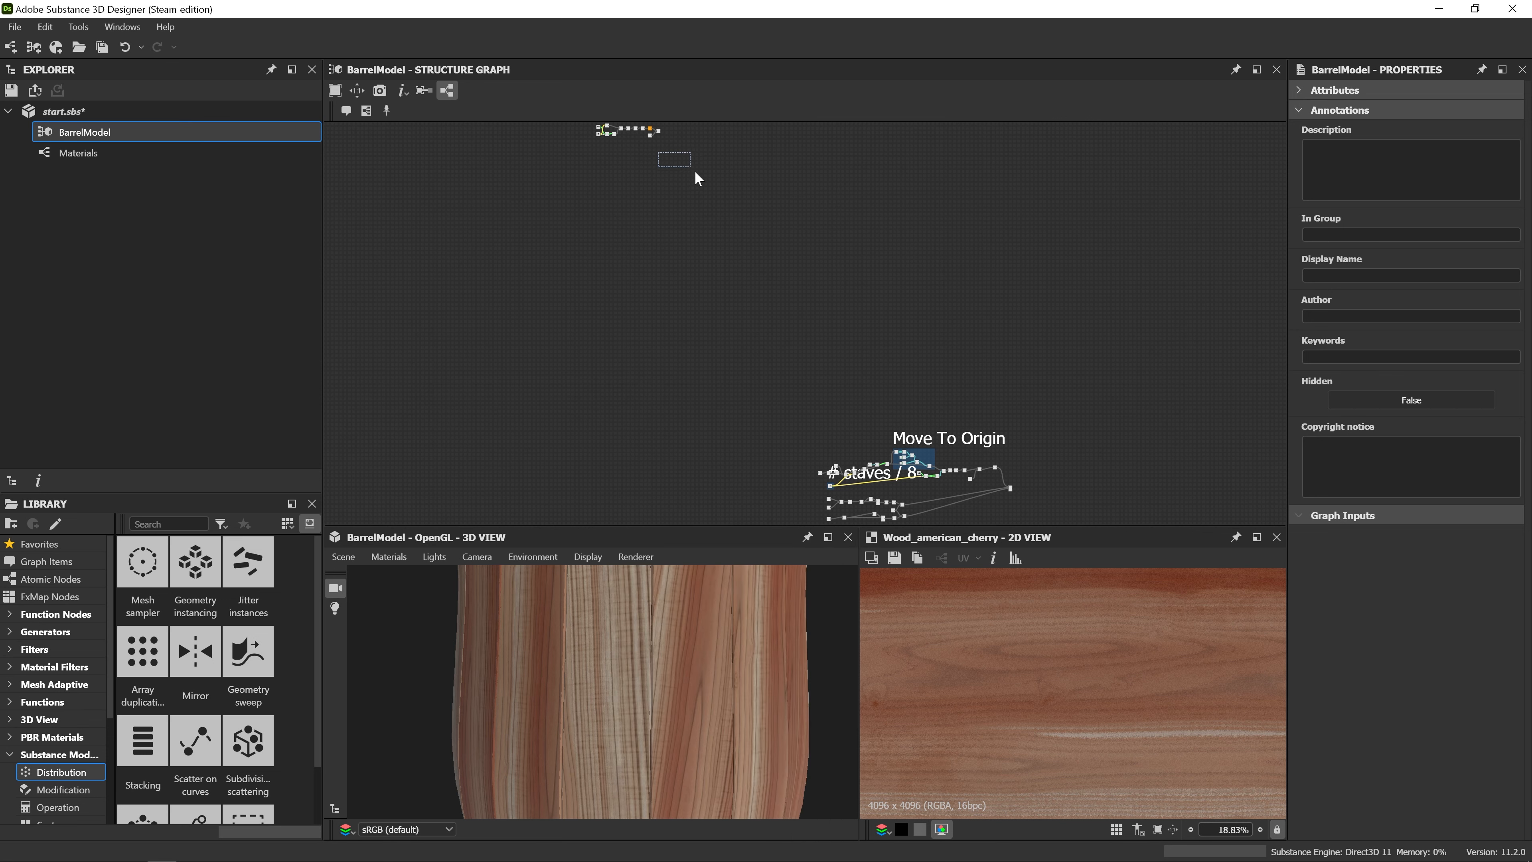
pyautogui.moveTo(720, 199); pyautogui.dragTo(888, 417, button='middle')
pyautogui.scroll(6, 885, 403)
pyautogui.moveTo(893, 341); pyautogui.dragTo(1098, 332, button='middle')
pyautogui.scroll(4, 989, 376)
pyautogui.scroll(1, 1097, 332)
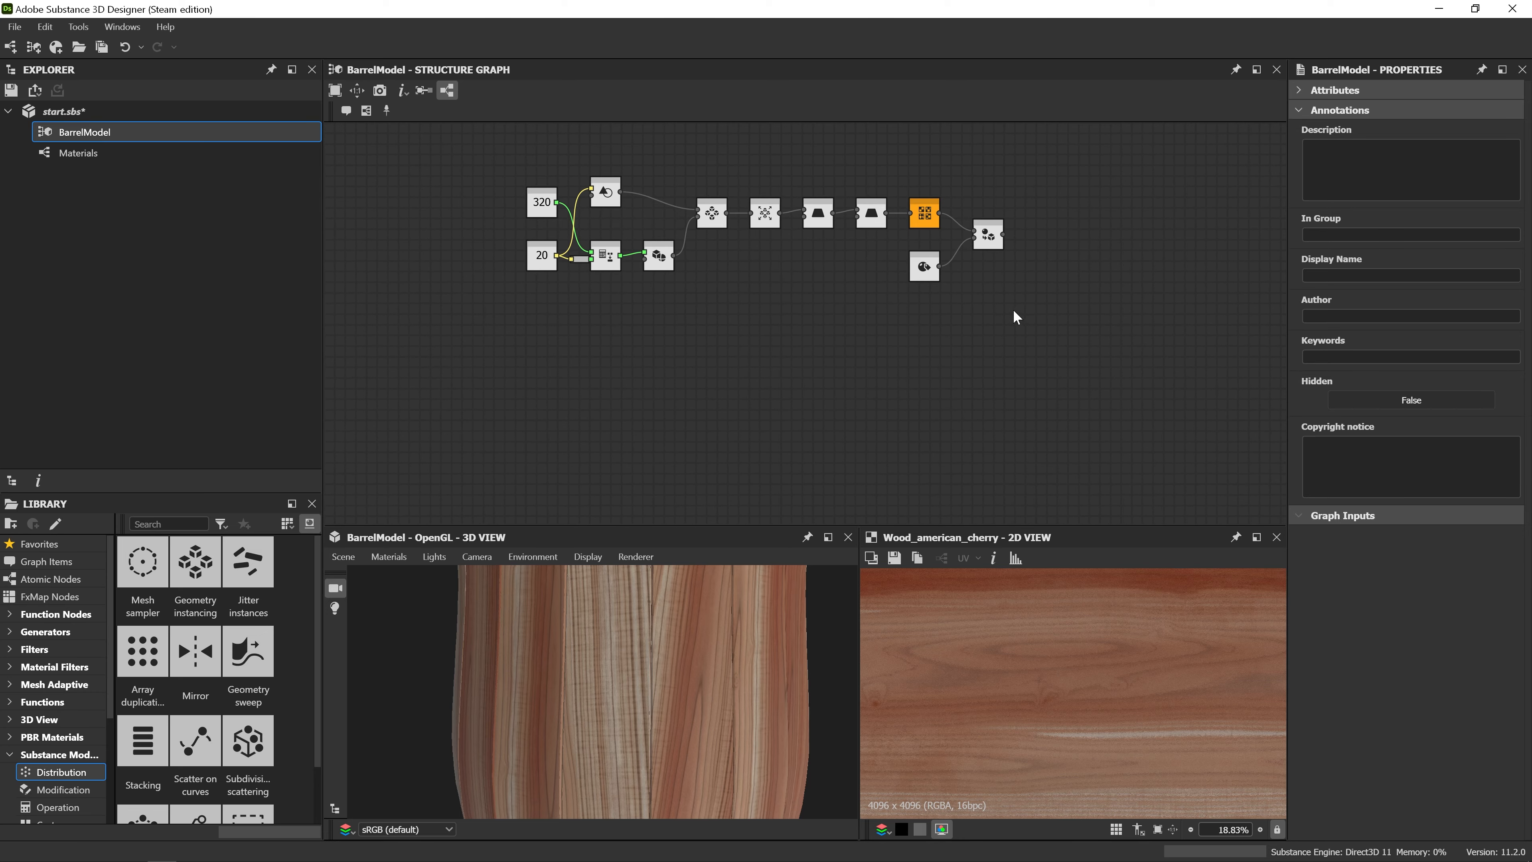
pyautogui.moveTo(1003, 234); pyautogui.dragTo(1046, 303)
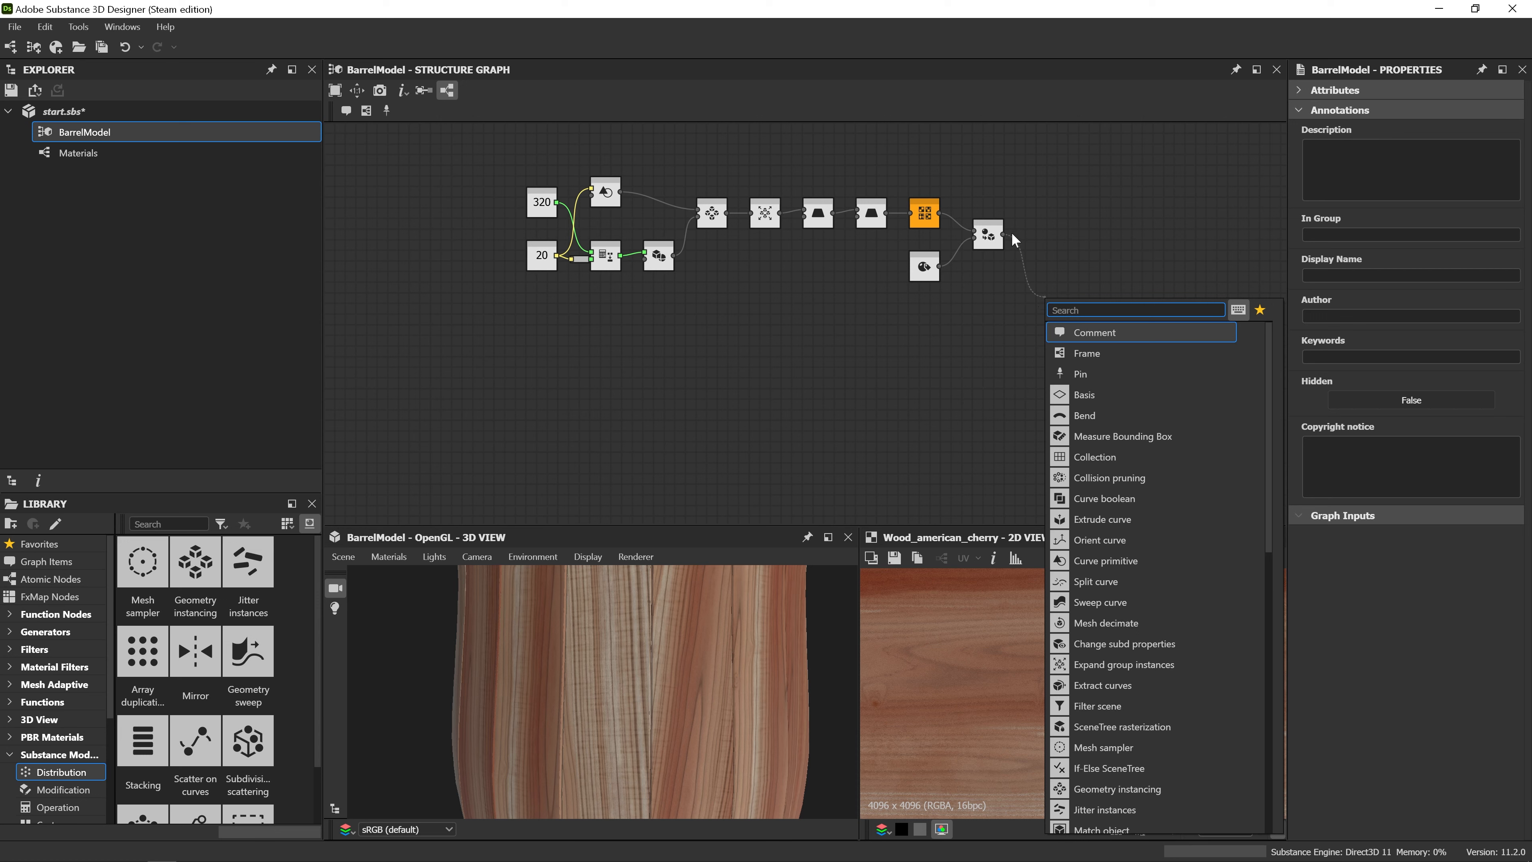
pyautogui.write('m')
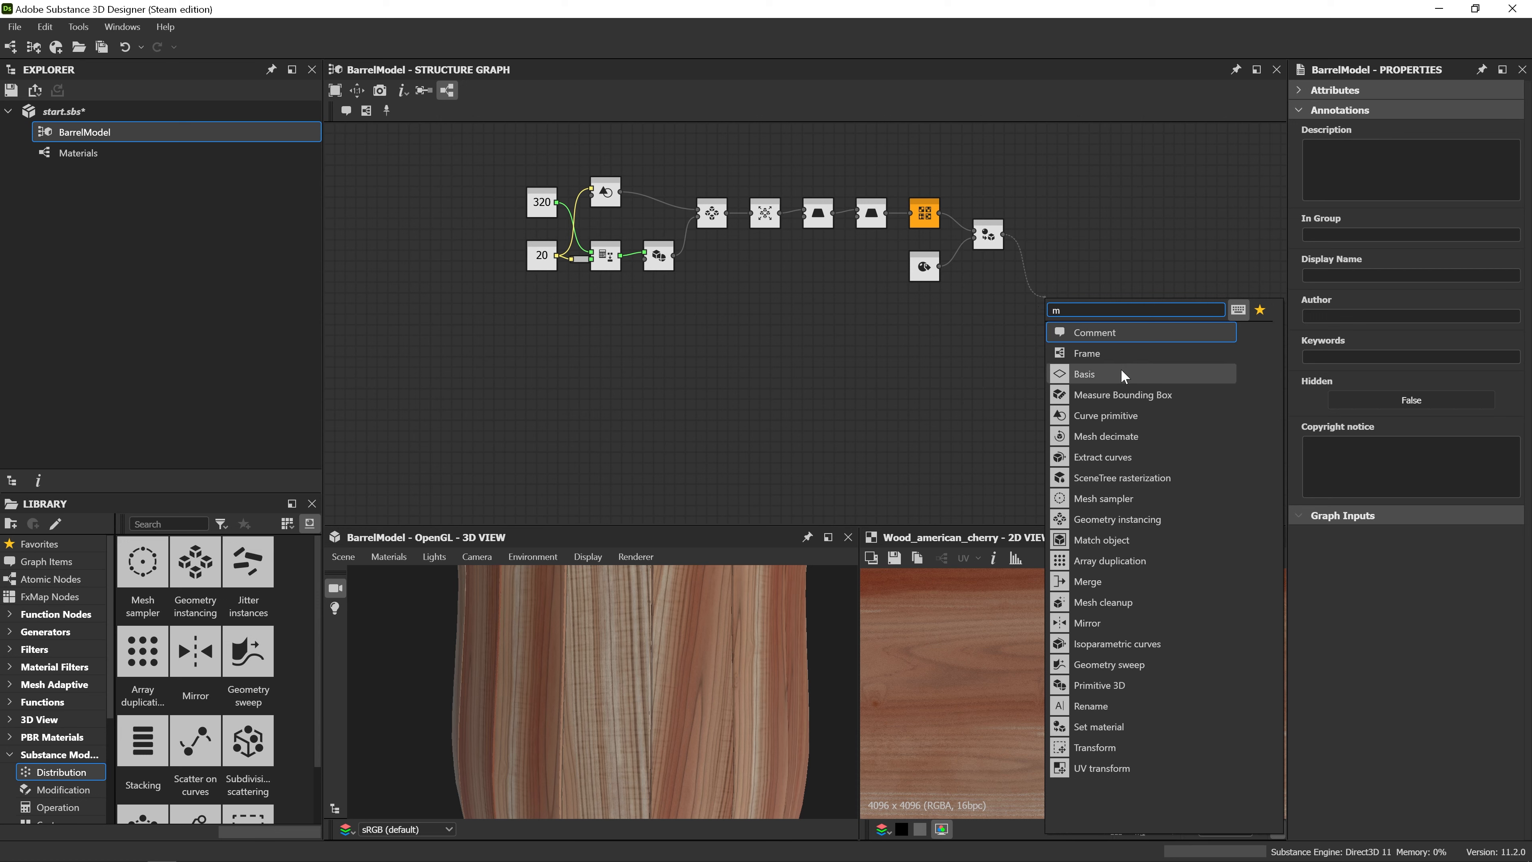
pyautogui.write('er')
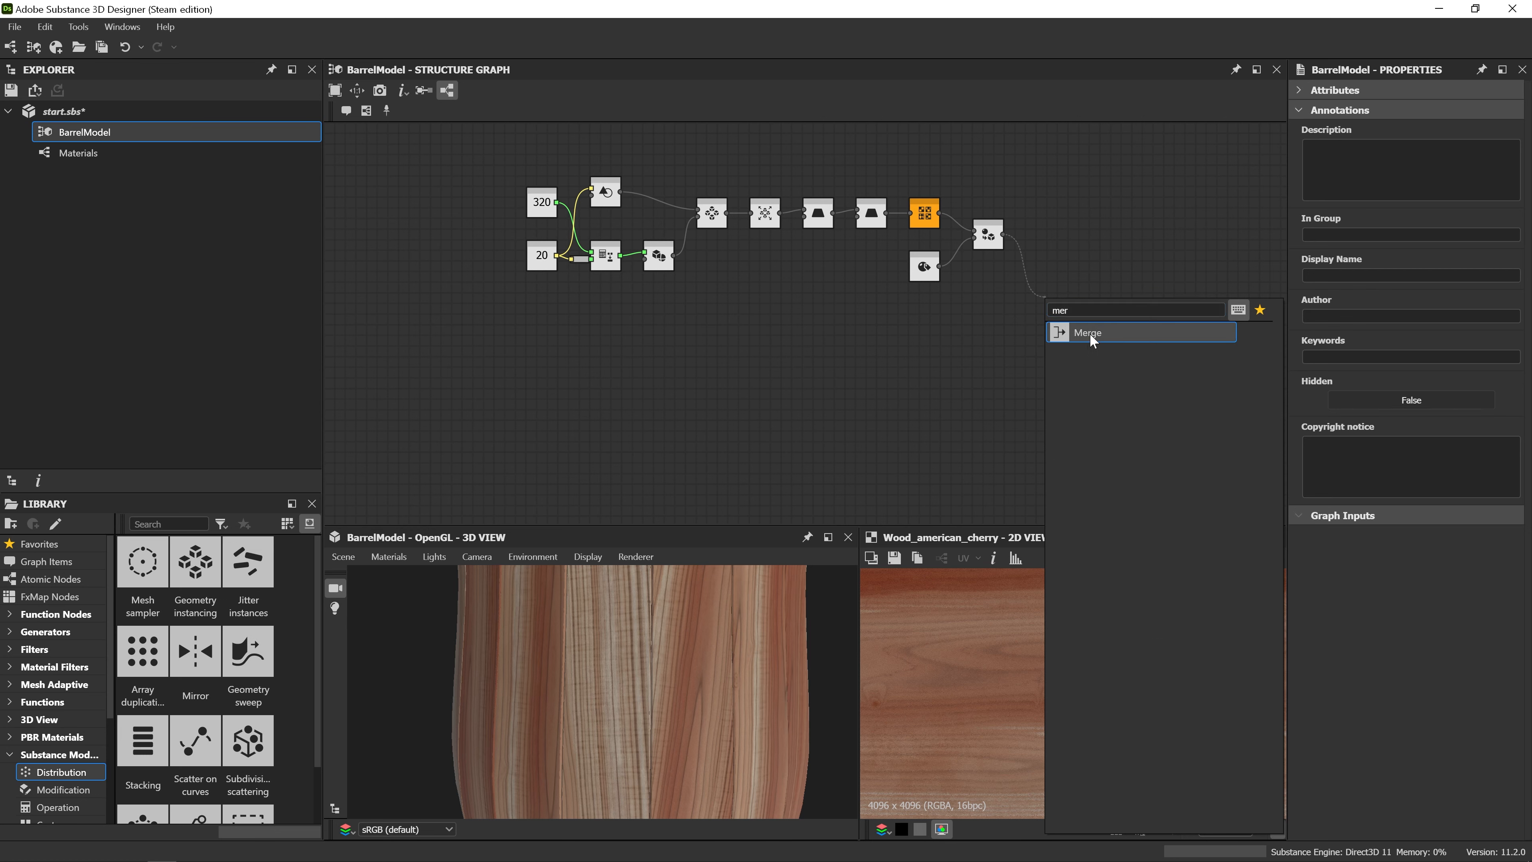
pyautogui.click(1092, 334)
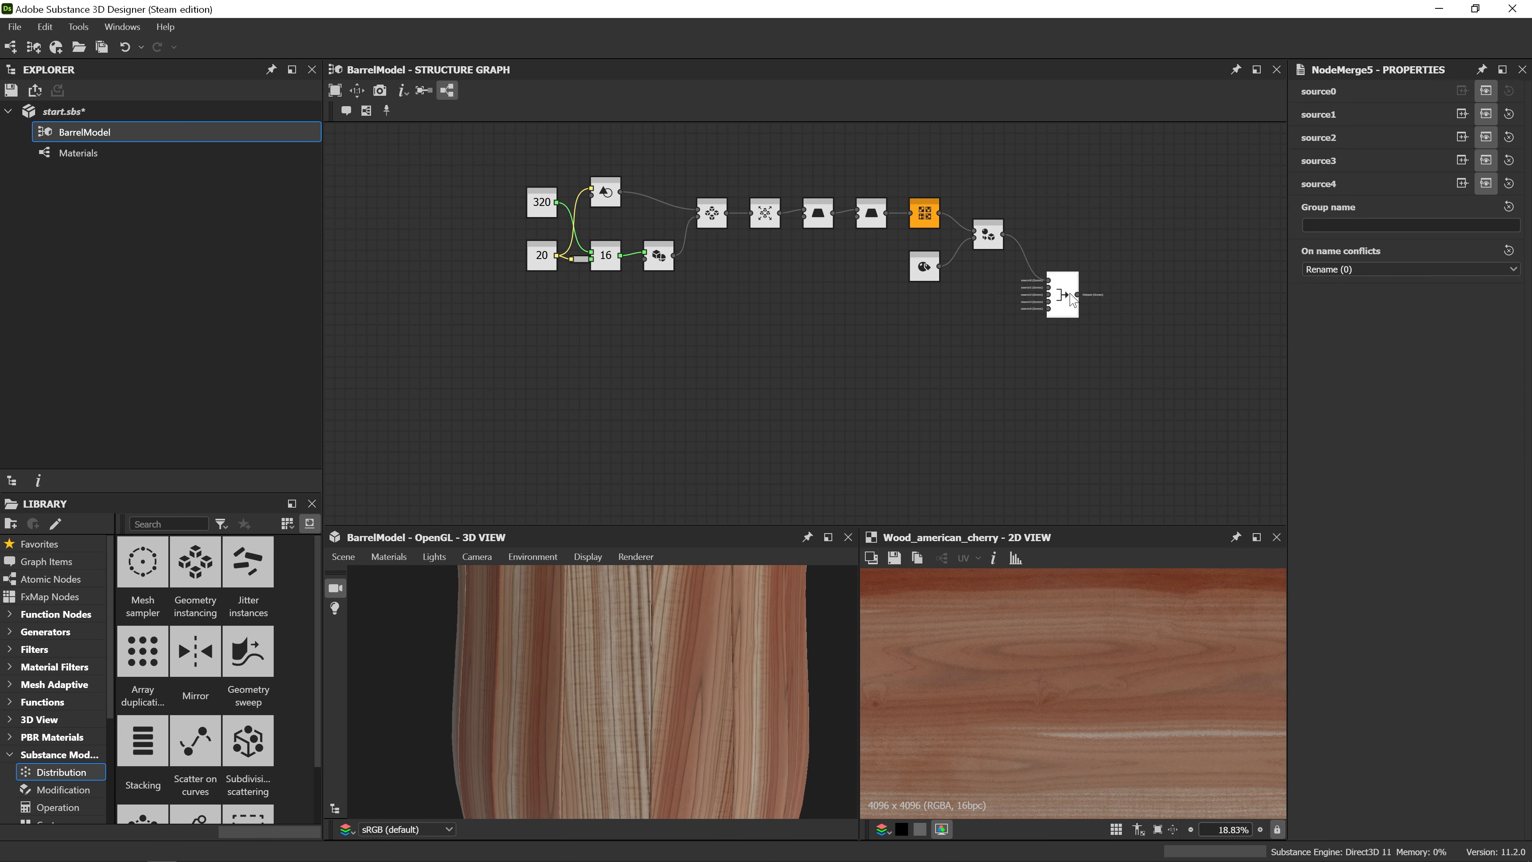
pyautogui.doubleClick(1075, 300)
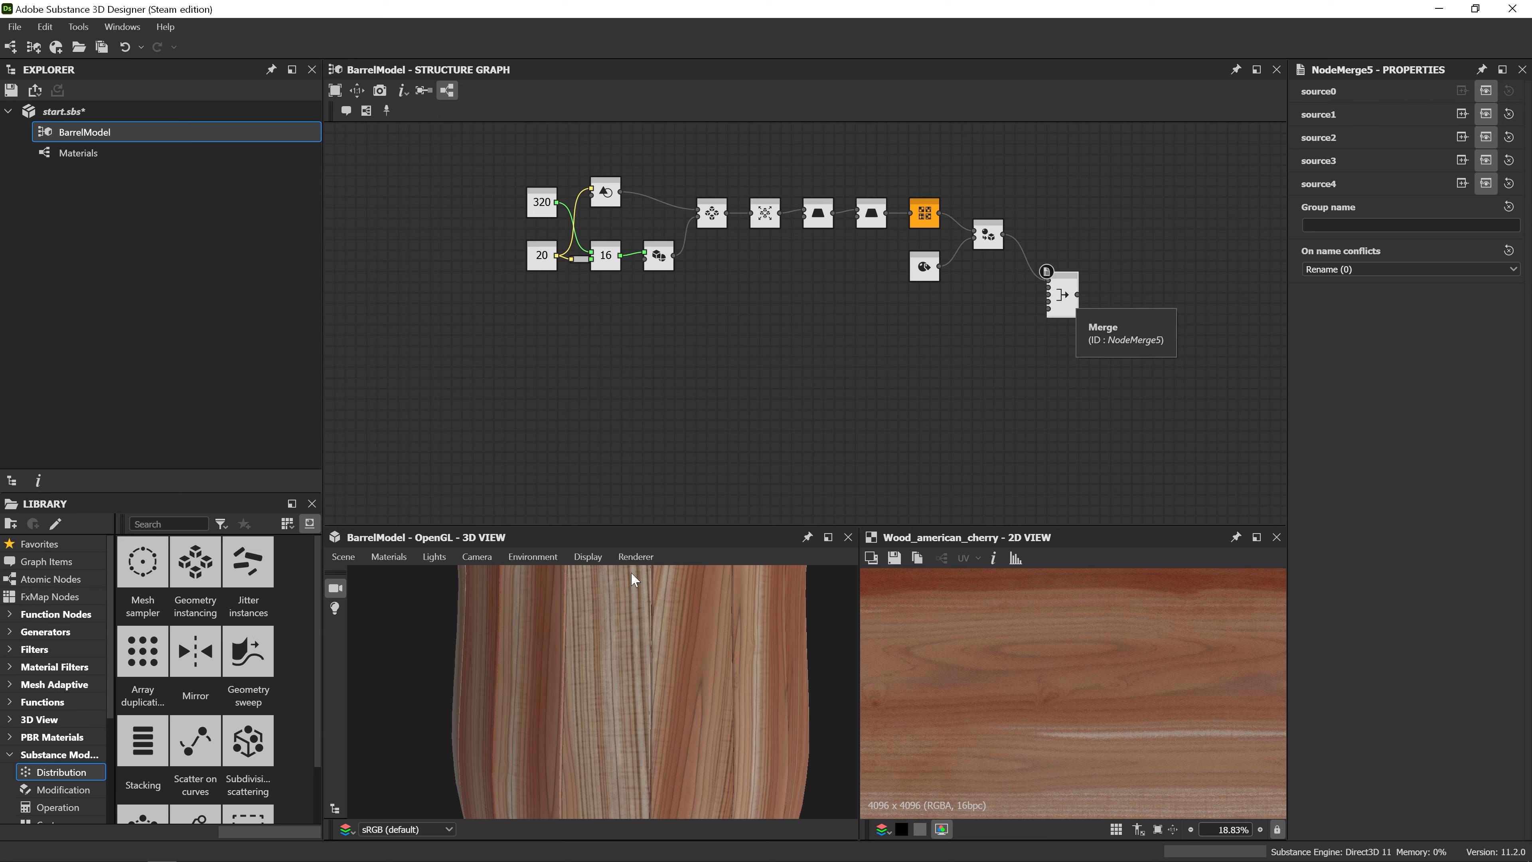
pyautogui.moveTo(665, 688)
pyautogui.mouseDown()
pyautogui.moveTo(681, 672)
pyautogui.moveTo(668, 691)
pyautogui.mouseUp()
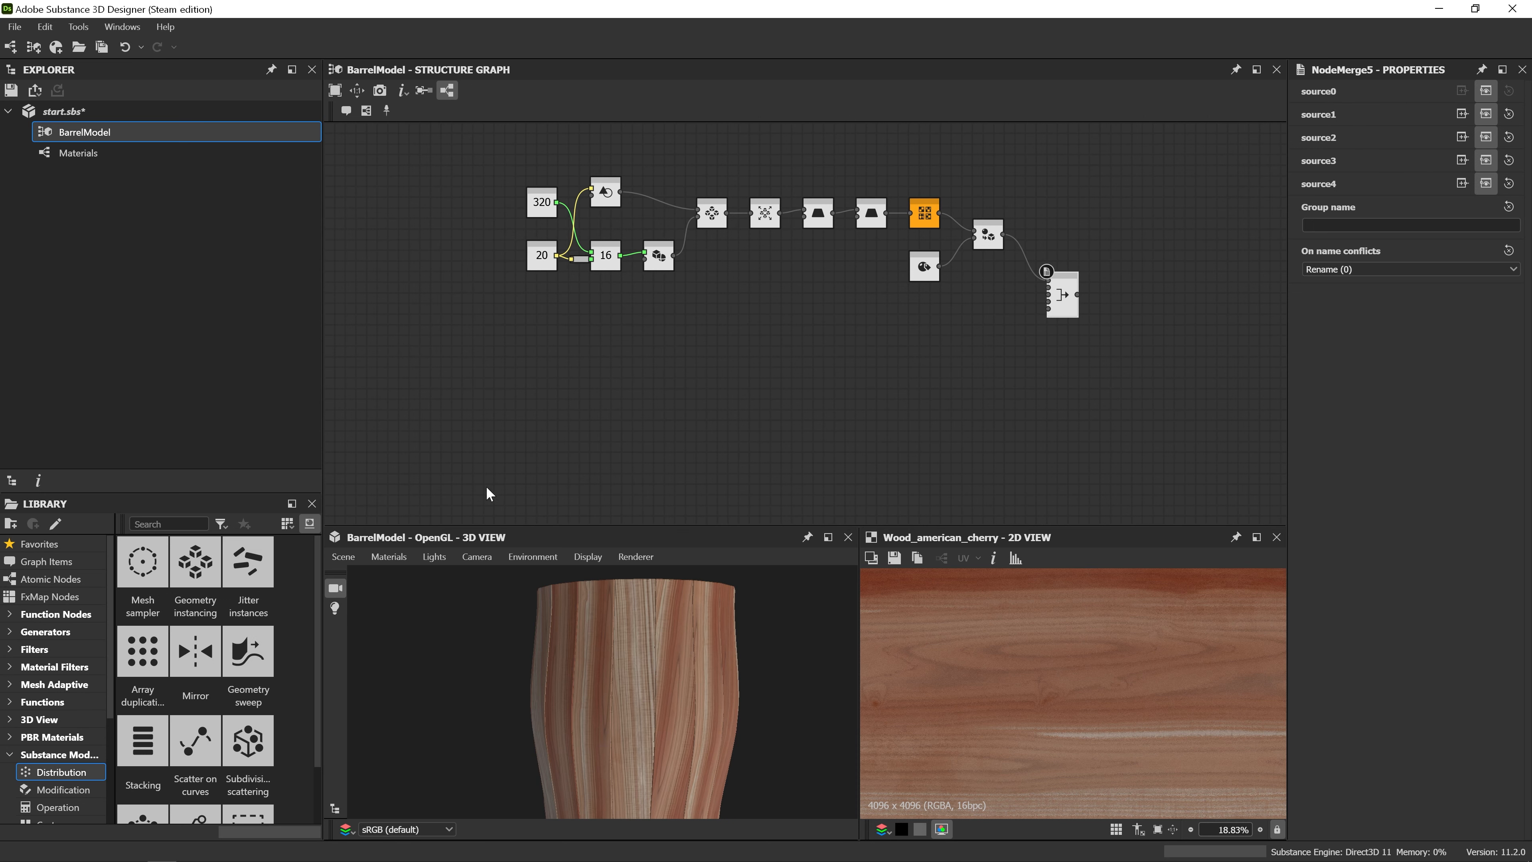
# Add a Curve primitive node below the plank chain, set its primitive type to rectangle and show it in the 3D view.
pyautogui.scroll(1, 483, 441)
pyautogui.moveTo(639, 380); pyautogui.dragTo(639, 384, button='middle')
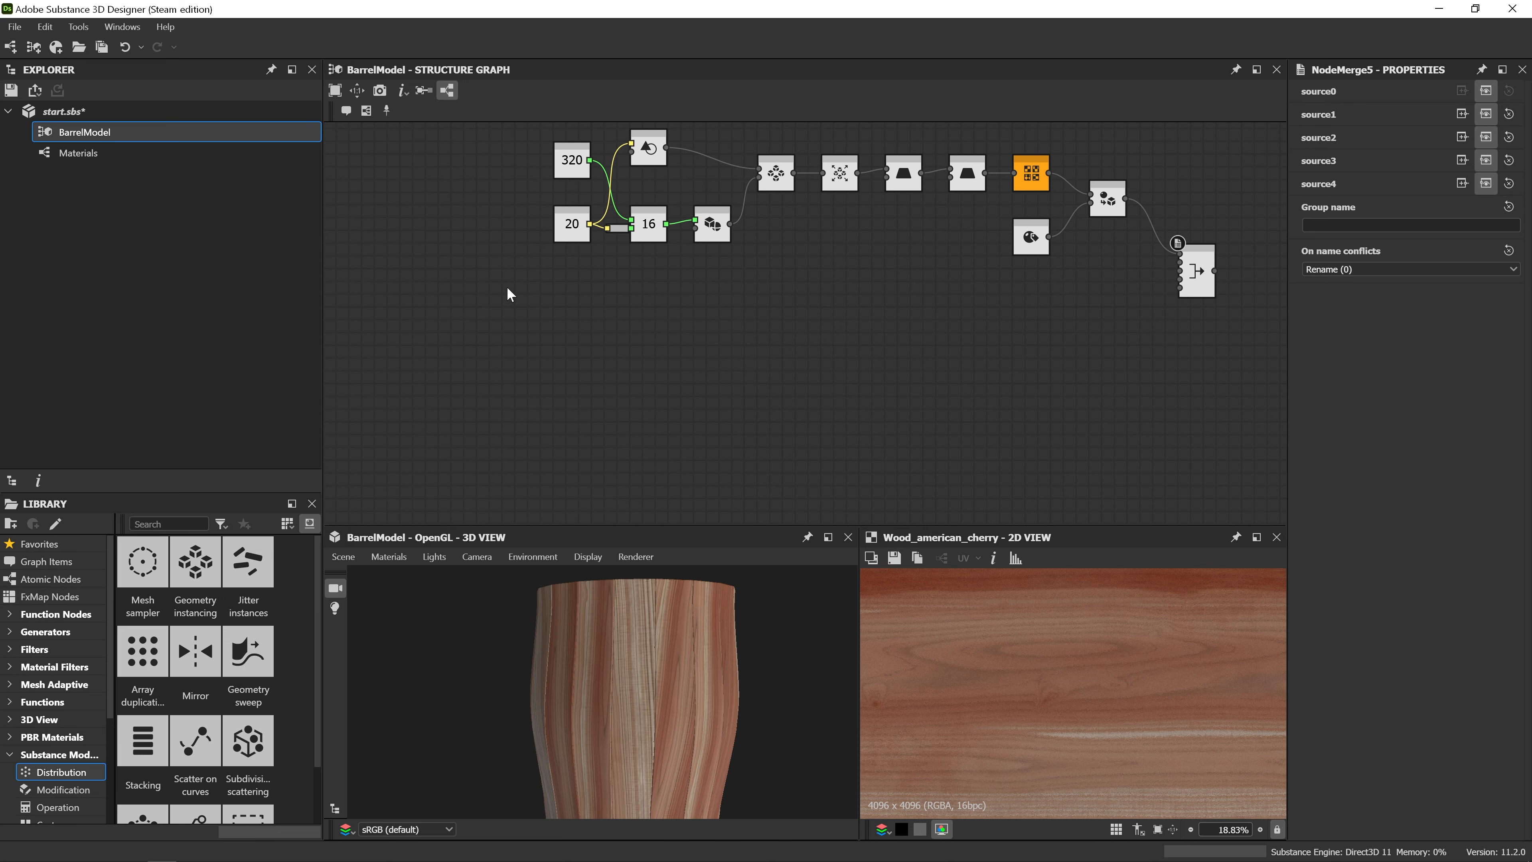
pyautogui.press('space')
pyautogui.write('cur')
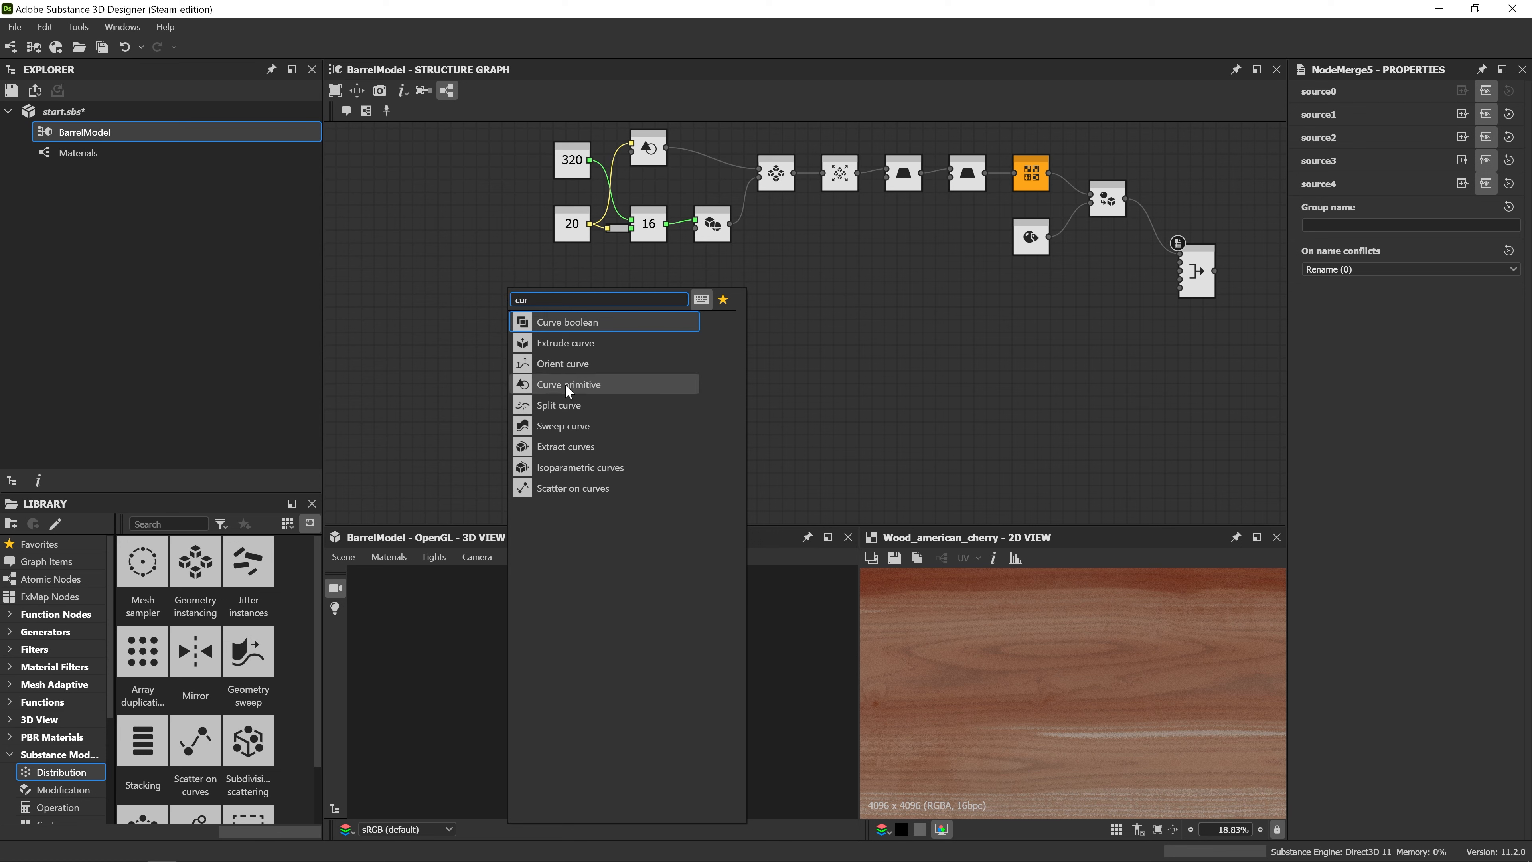
pyautogui.click(579, 383)
pyautogui.moveTo(516, 280); pyautogui.dragTo(580, 307)
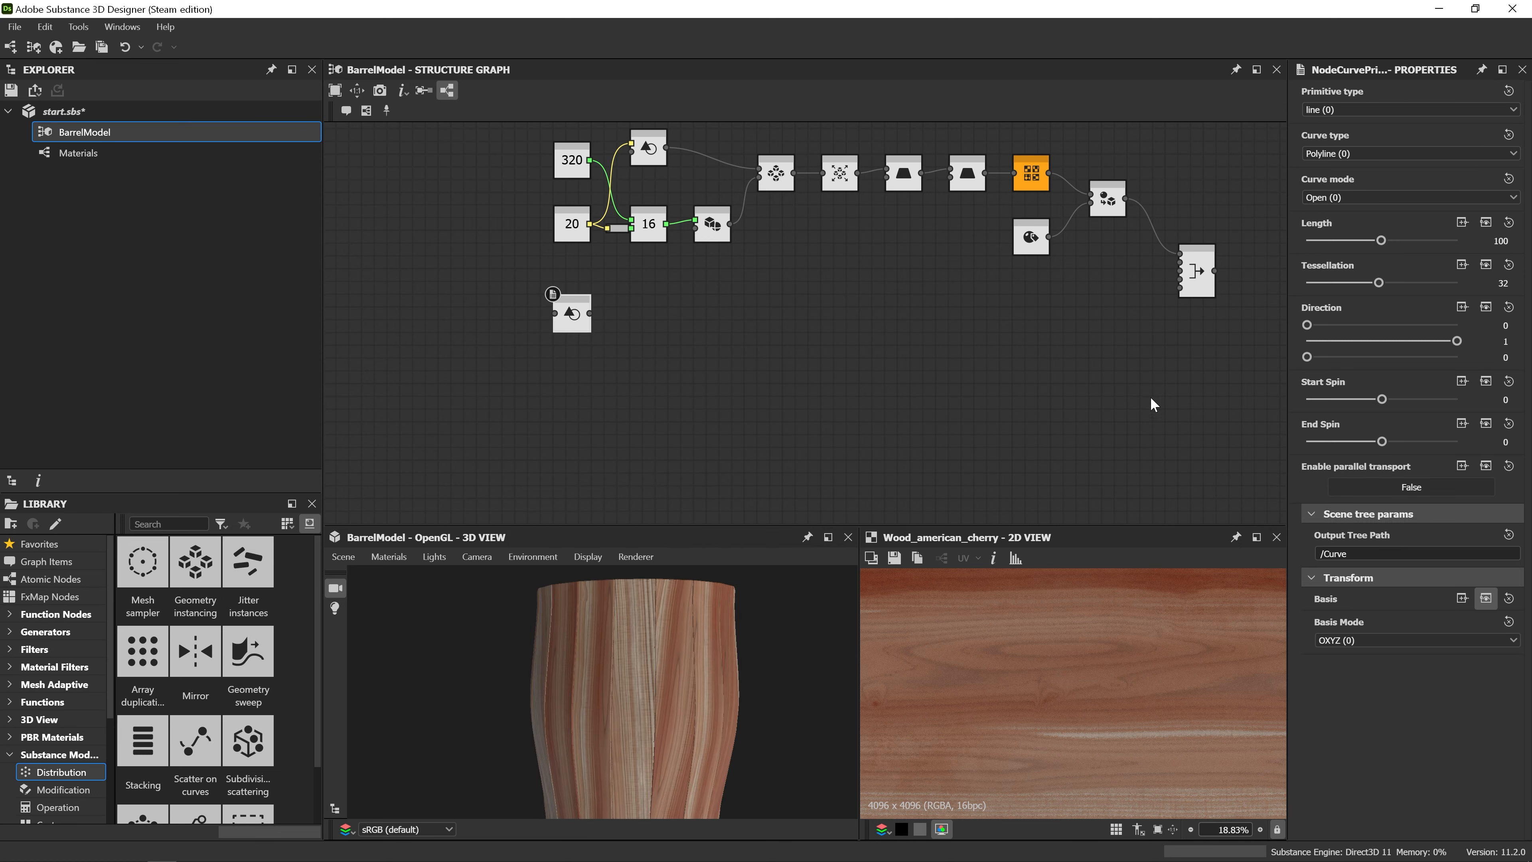
pyautogui.click(1341, 109)
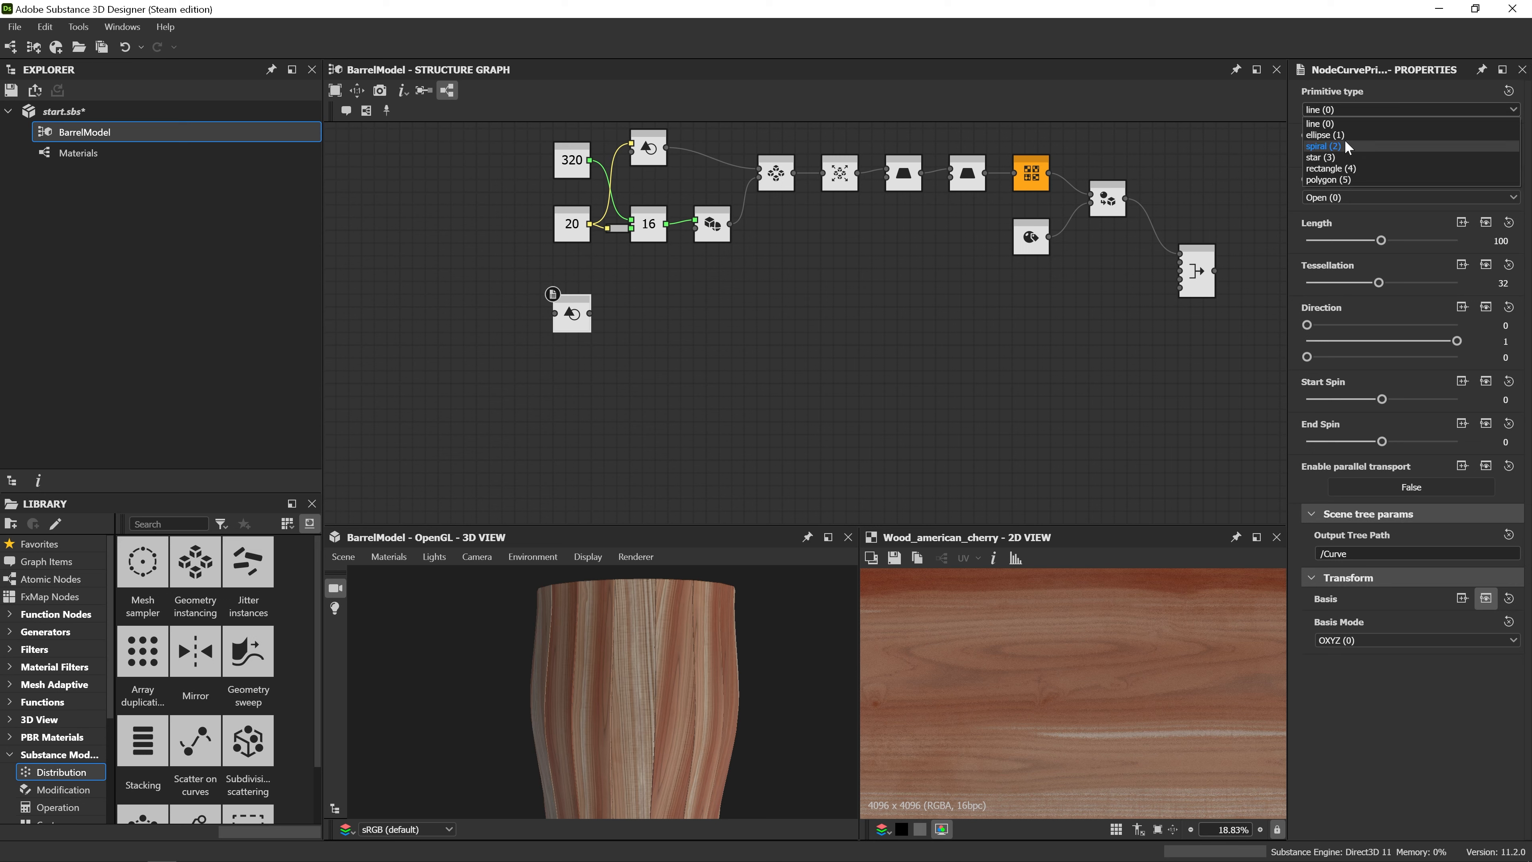
pyautogui.click(1343, 169)
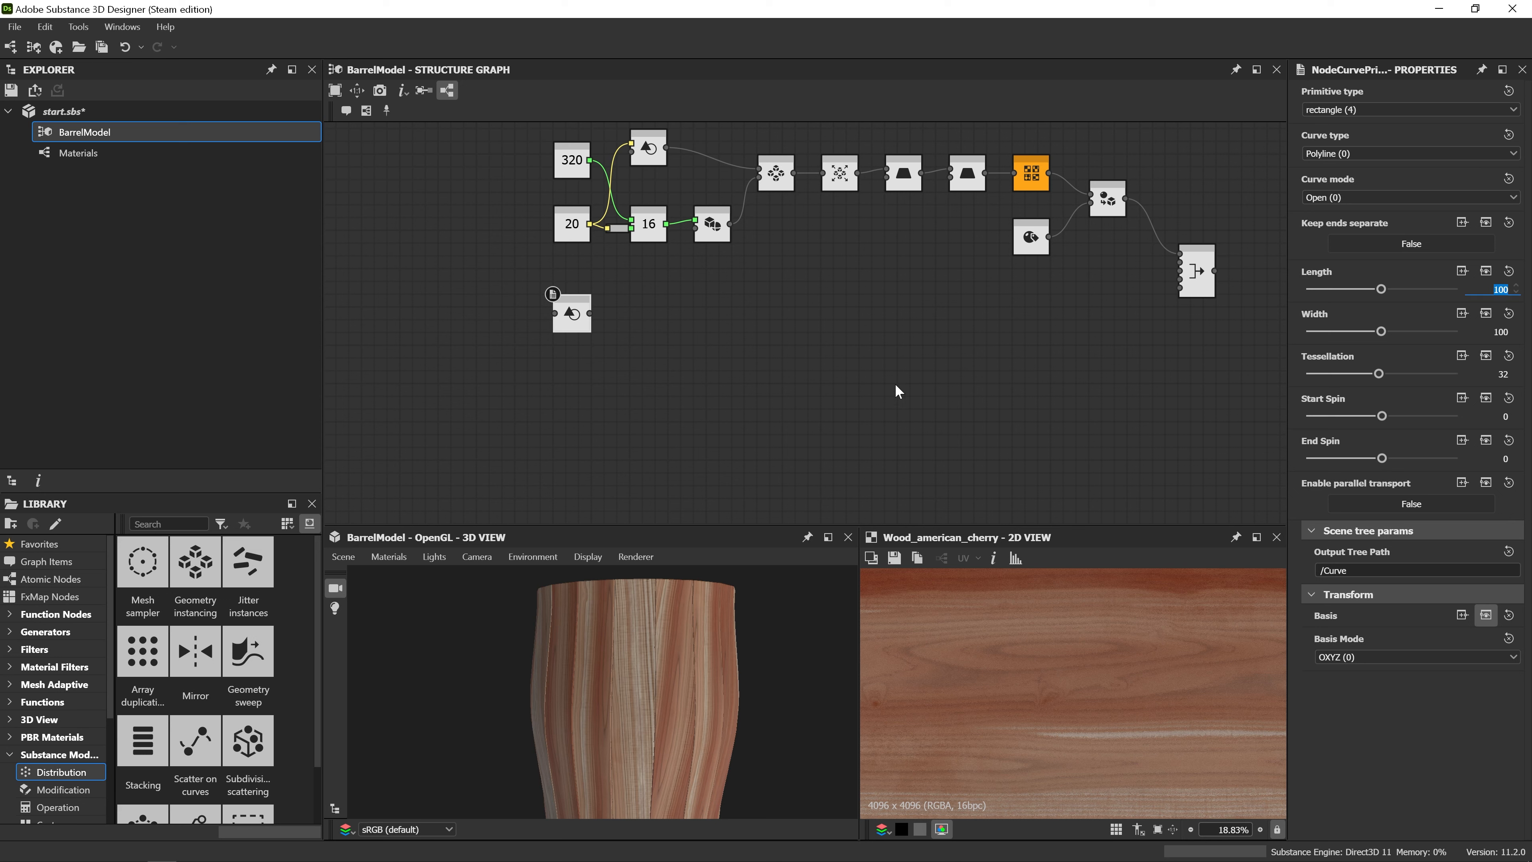
pyautogui.click(572, 314)
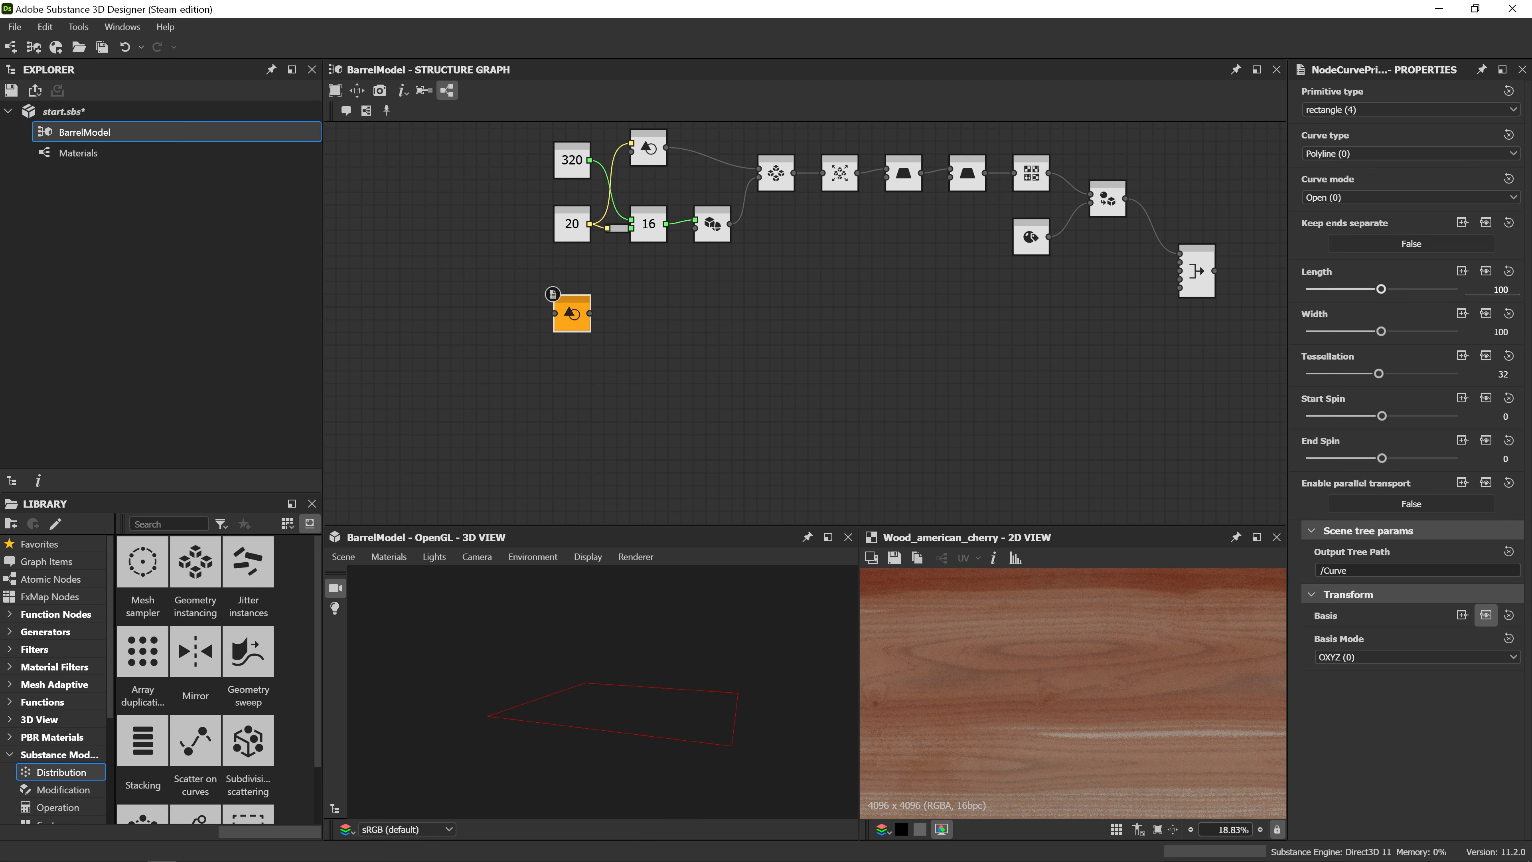
# Set the rectangle curve's length to 1 and its width to 5.
pyautogui.doubleClick(1501, 290)
pyautogui.write('1')
pyautogui.press('Return')
pyautogui.doubleClick(1495, 331)
pyautogui.write('5')
pyautogui.press('Return')
# Add a second Curve primitive node below the rectangle one and set its primitive type to spiral.
pyautogui.press('space')
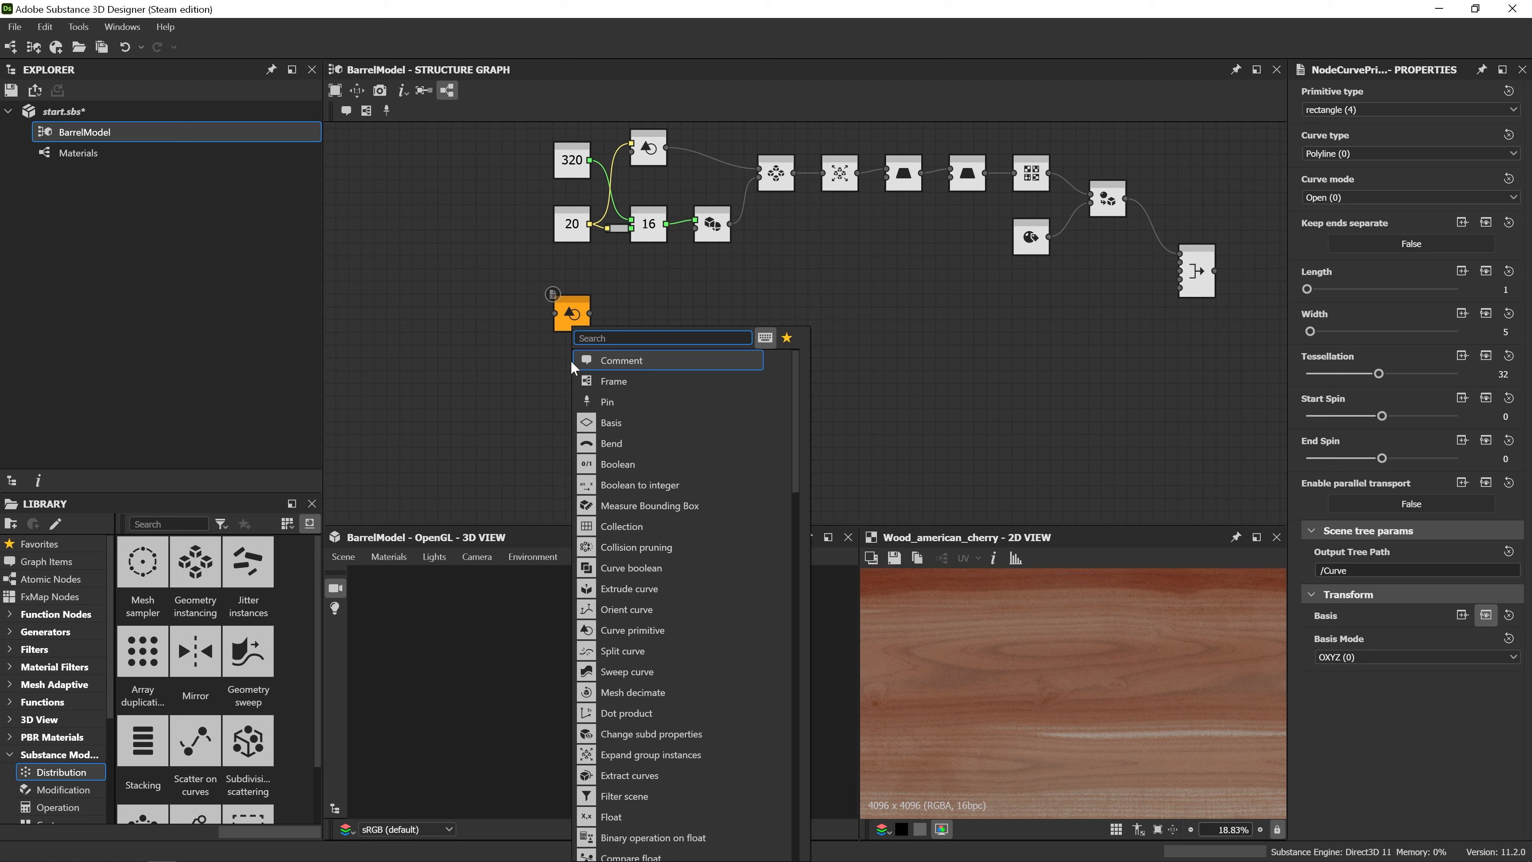
pyautogui.write('cu')
pyautogui.click(622, 422)
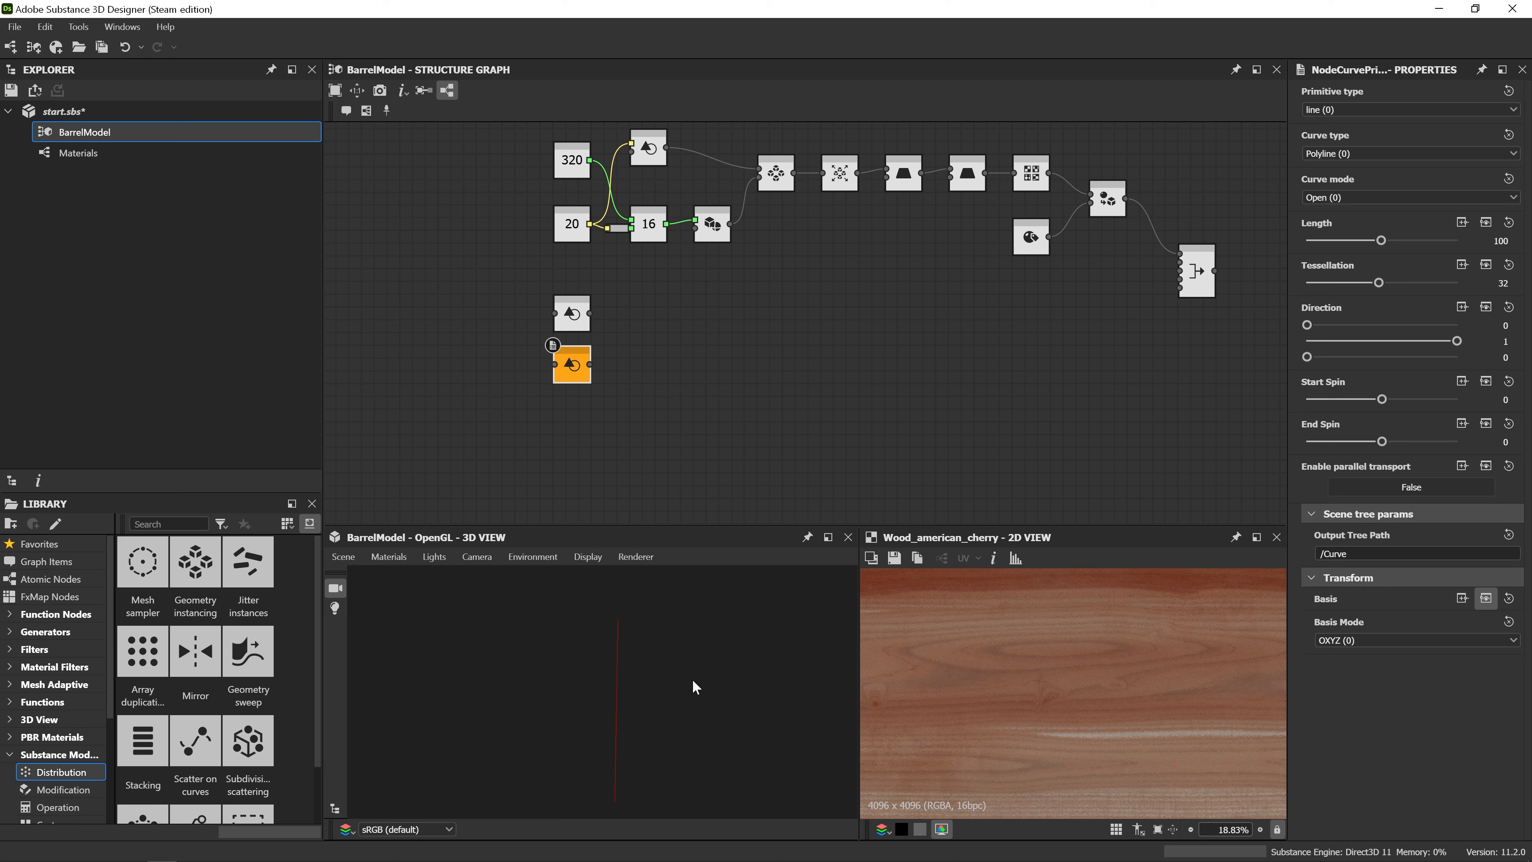
pyautogui.click(1309, 111)
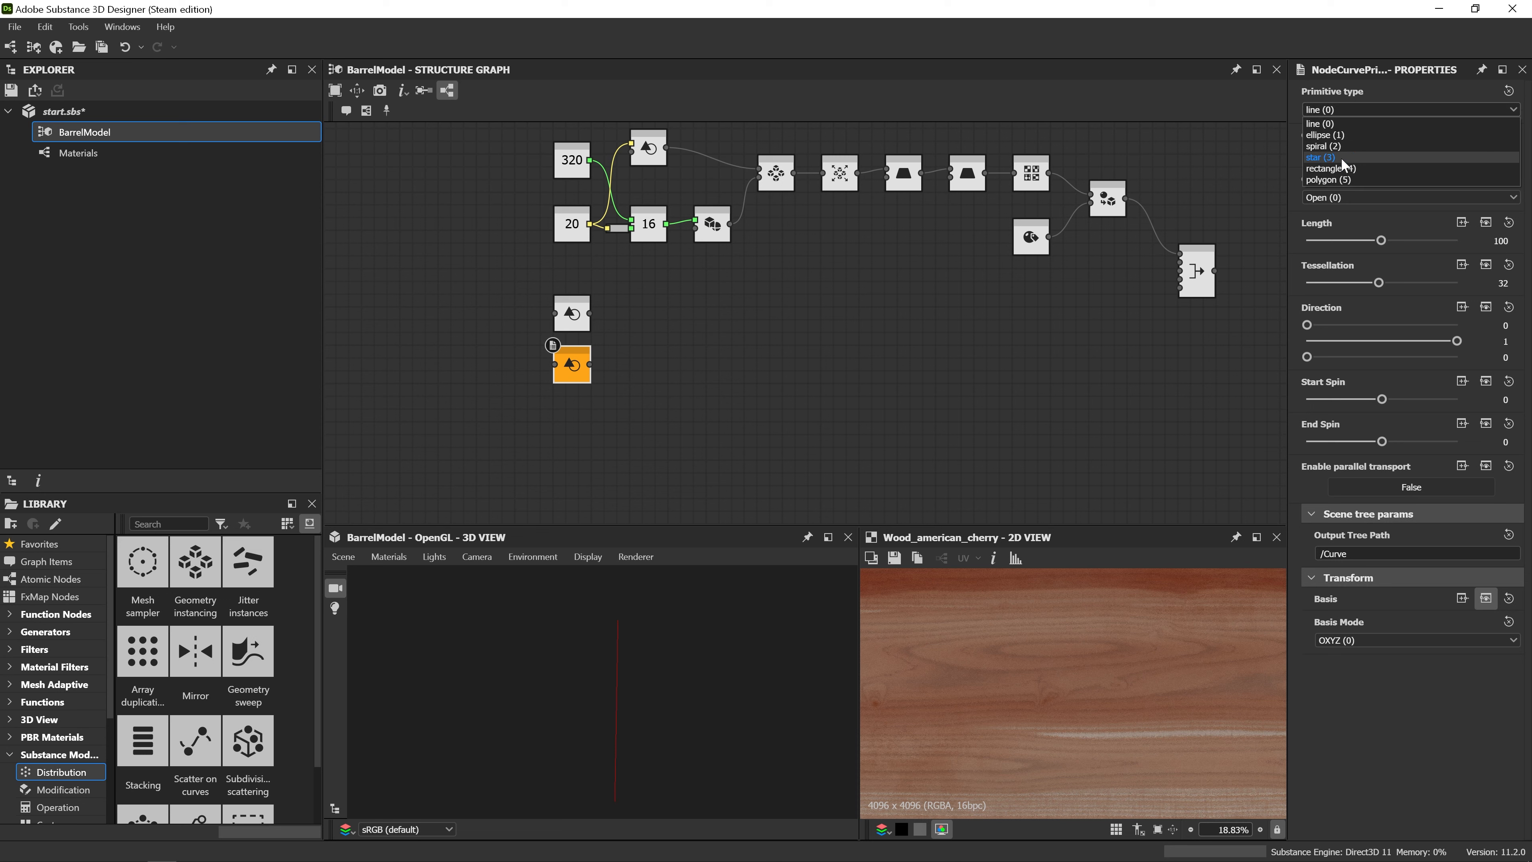
pyautogui.click(1331, 147)
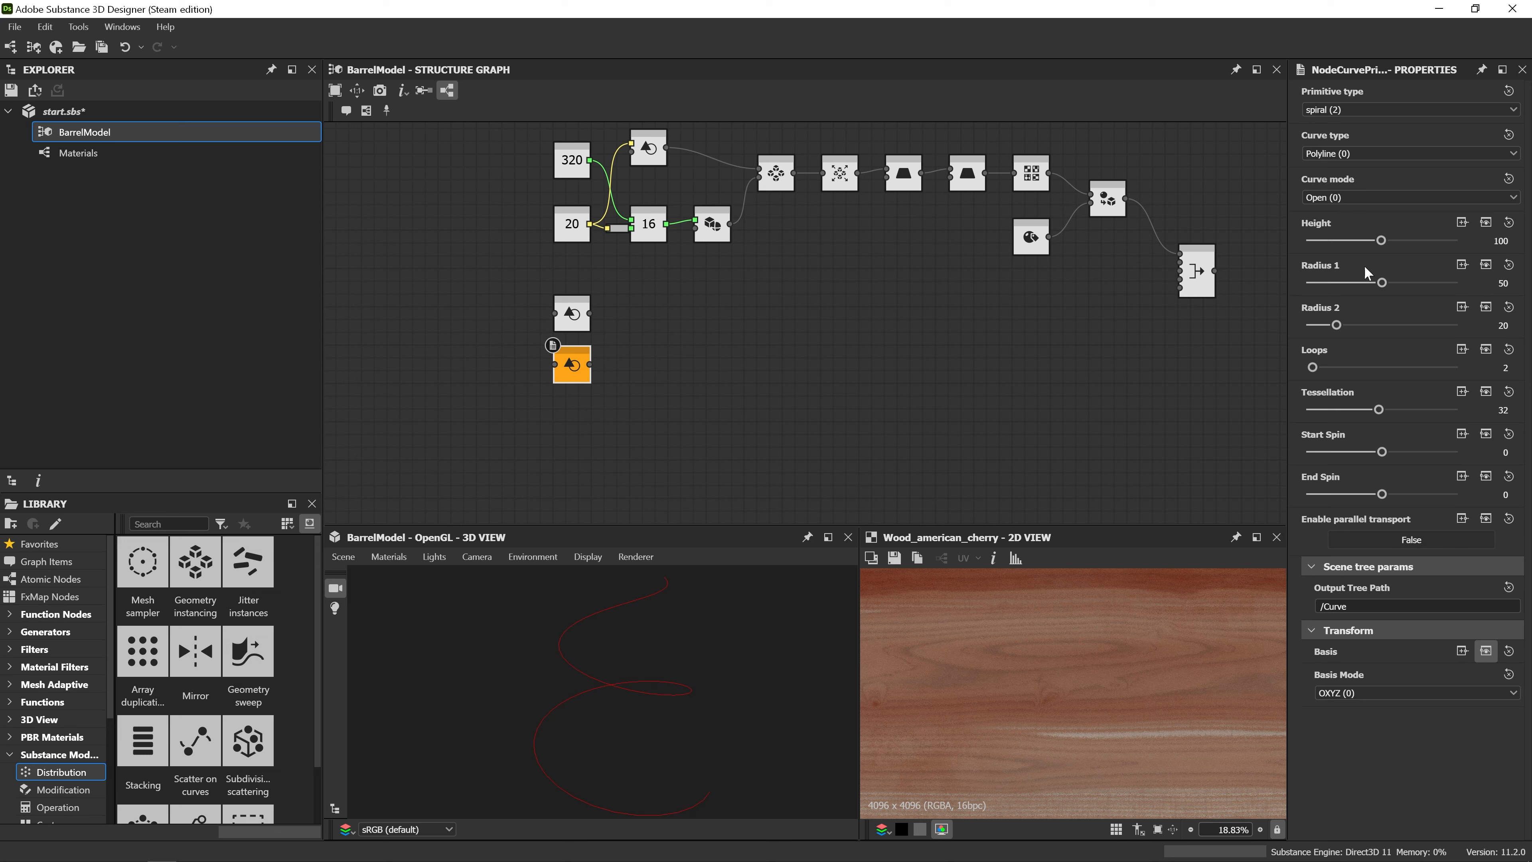
# Set the spiral curve's height to 0.0001, Radius 1 to 46.5 and Radius 2 to 47.
pyautogui.moveTo(1382, 241); pyautogui.dragTo(1274, 268)
pyautogui.write('46.5')
pyautogui.press('Tab')
pyautogui.hotkey('ctrl', 'a')
pyautogui.write('4')
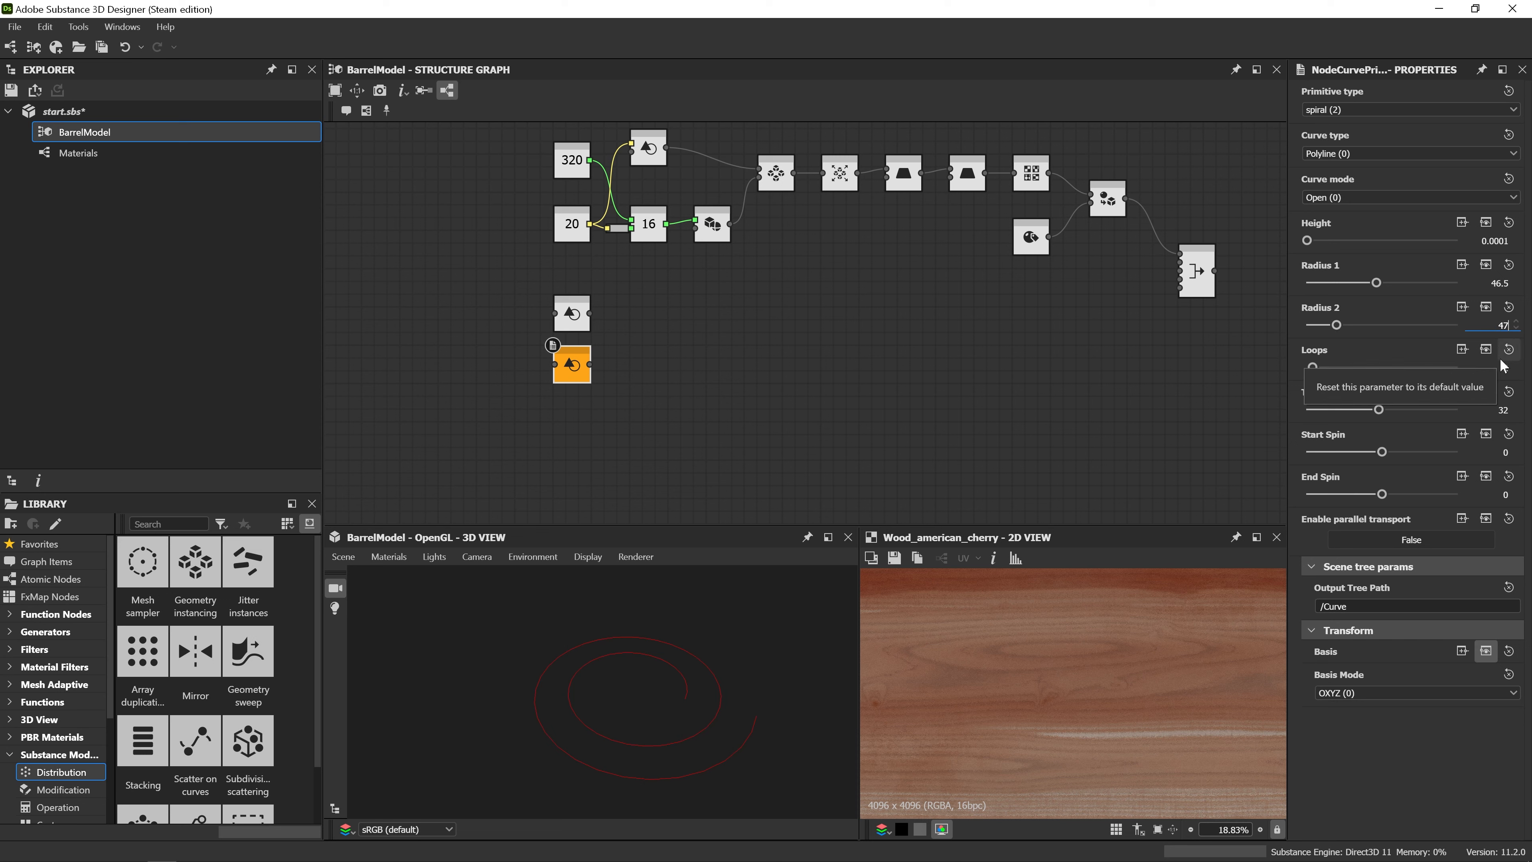
pyautogui.press('Return')
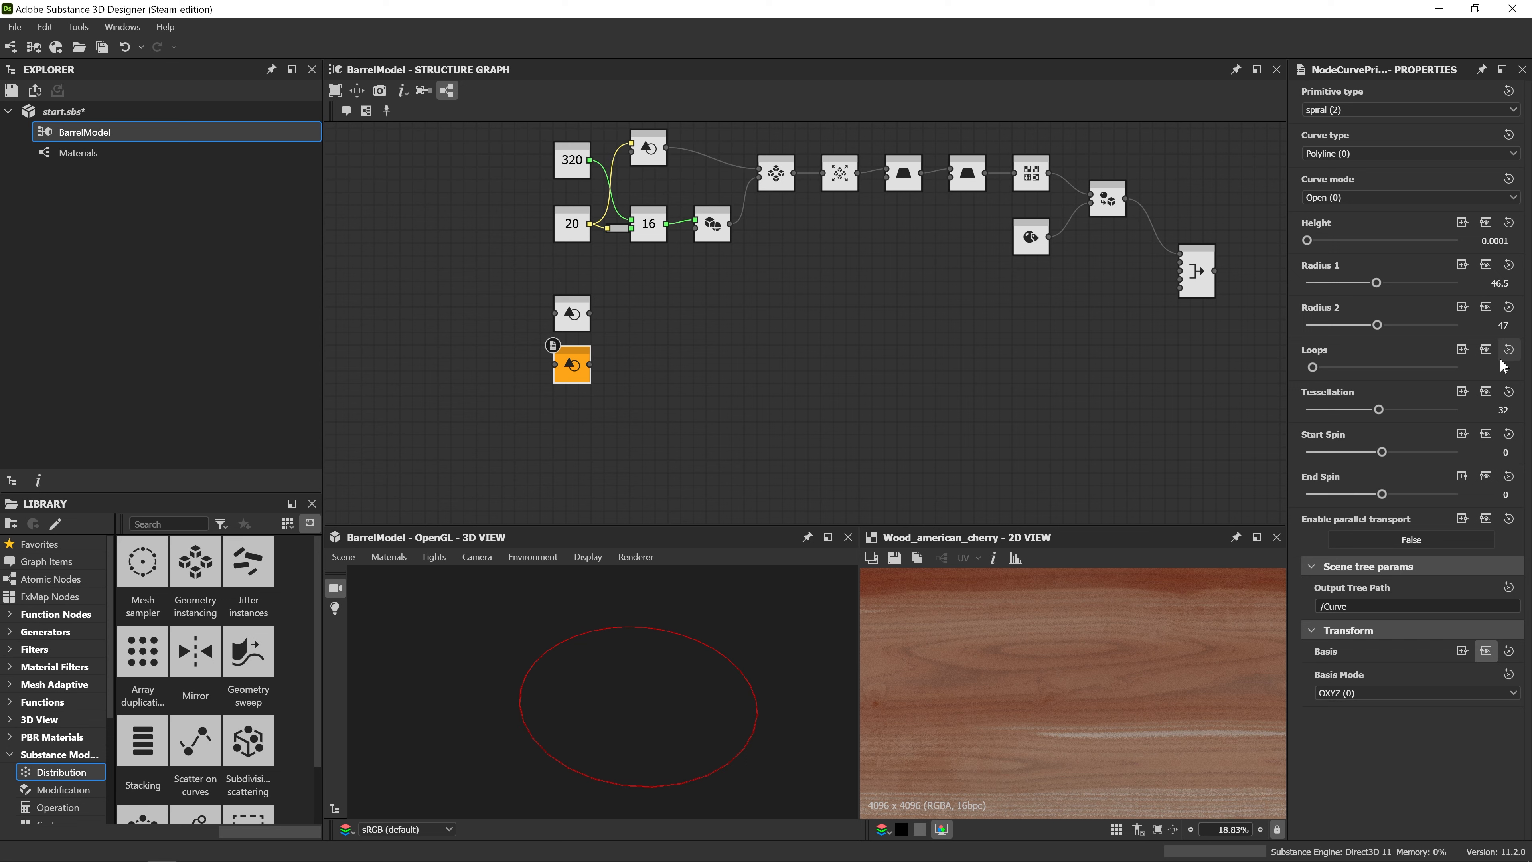
# Set the spiral curve's loops to 1.05 and its tessellation to 64.
pyautogui.click(1501, 359)
pyautogui.click(1505, 368)
pyautogui.write('1.05')
pyautogui.press('Return')
pyautogui.moveTo(1401, 410); pyautogui.dragTo(1460, 411)
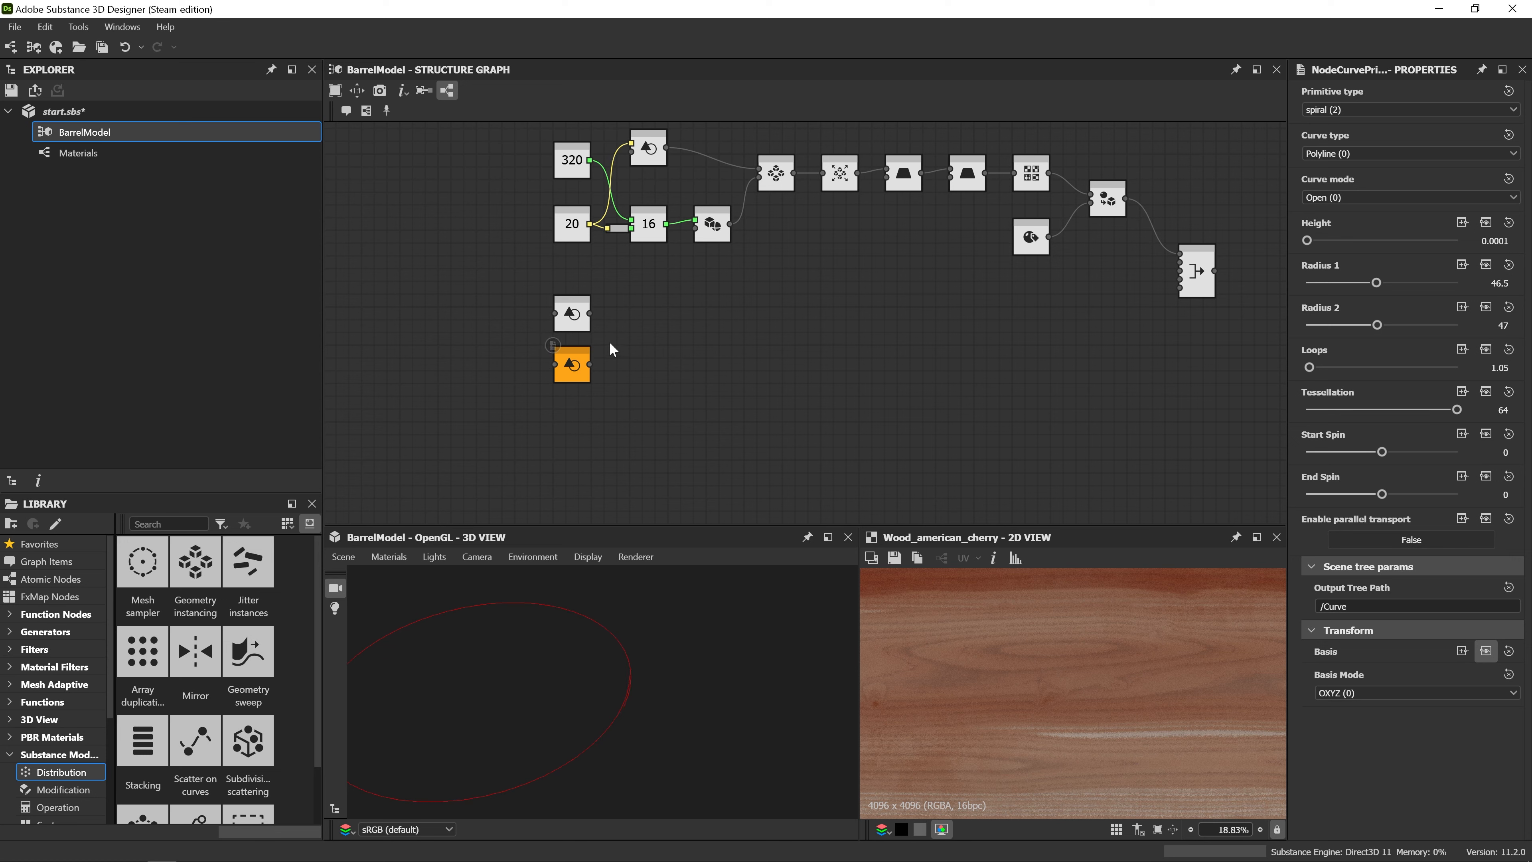
# Add a Sweep curve node with the rectangle as Curves To Sweep and the spiral as Curves To Follow.
pyautogui.press('space')
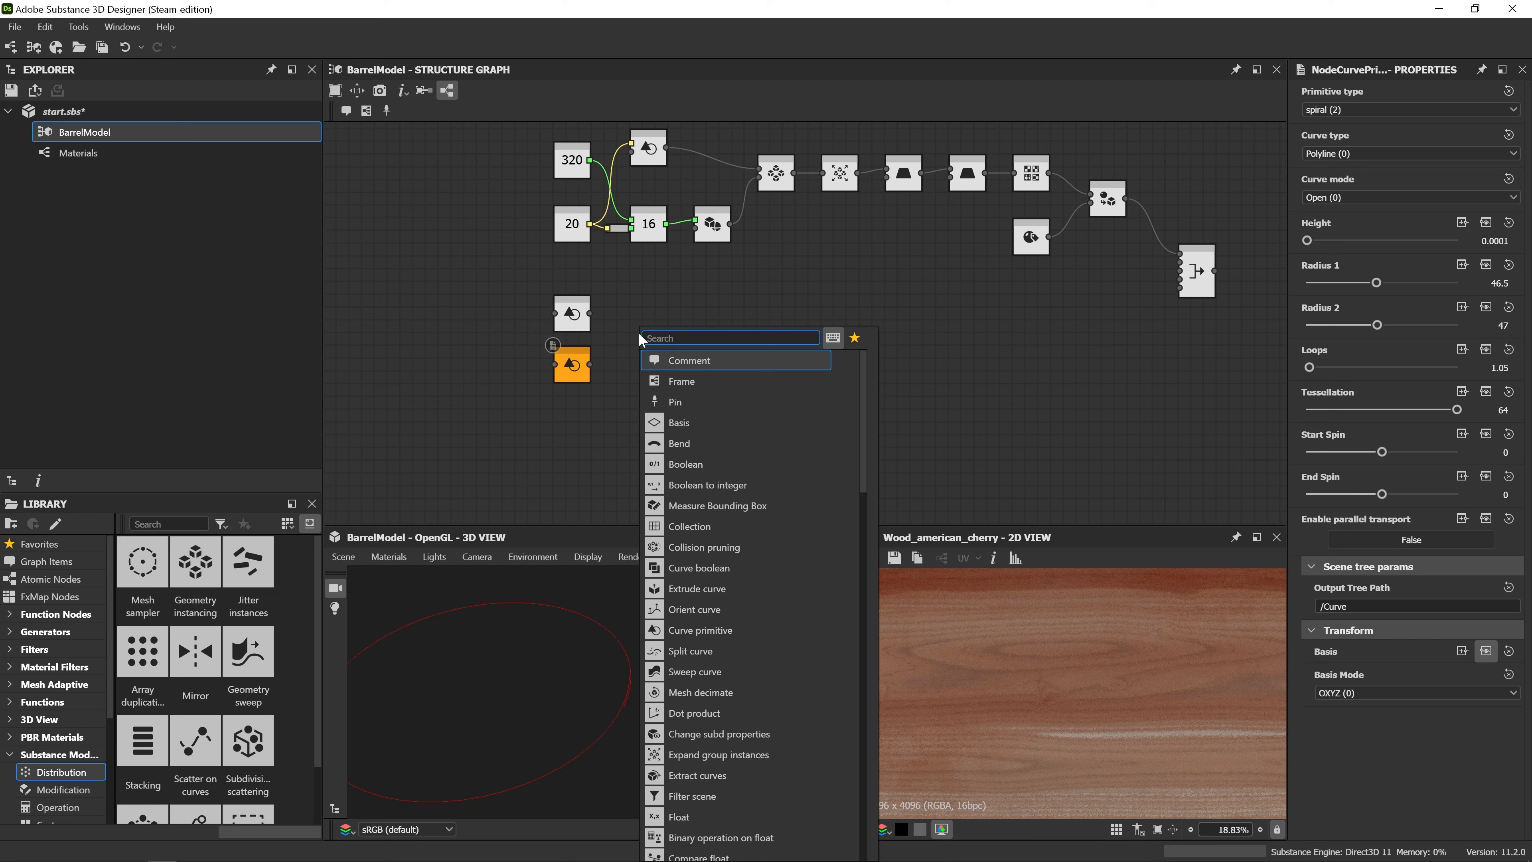
pyautogui.write('sw')
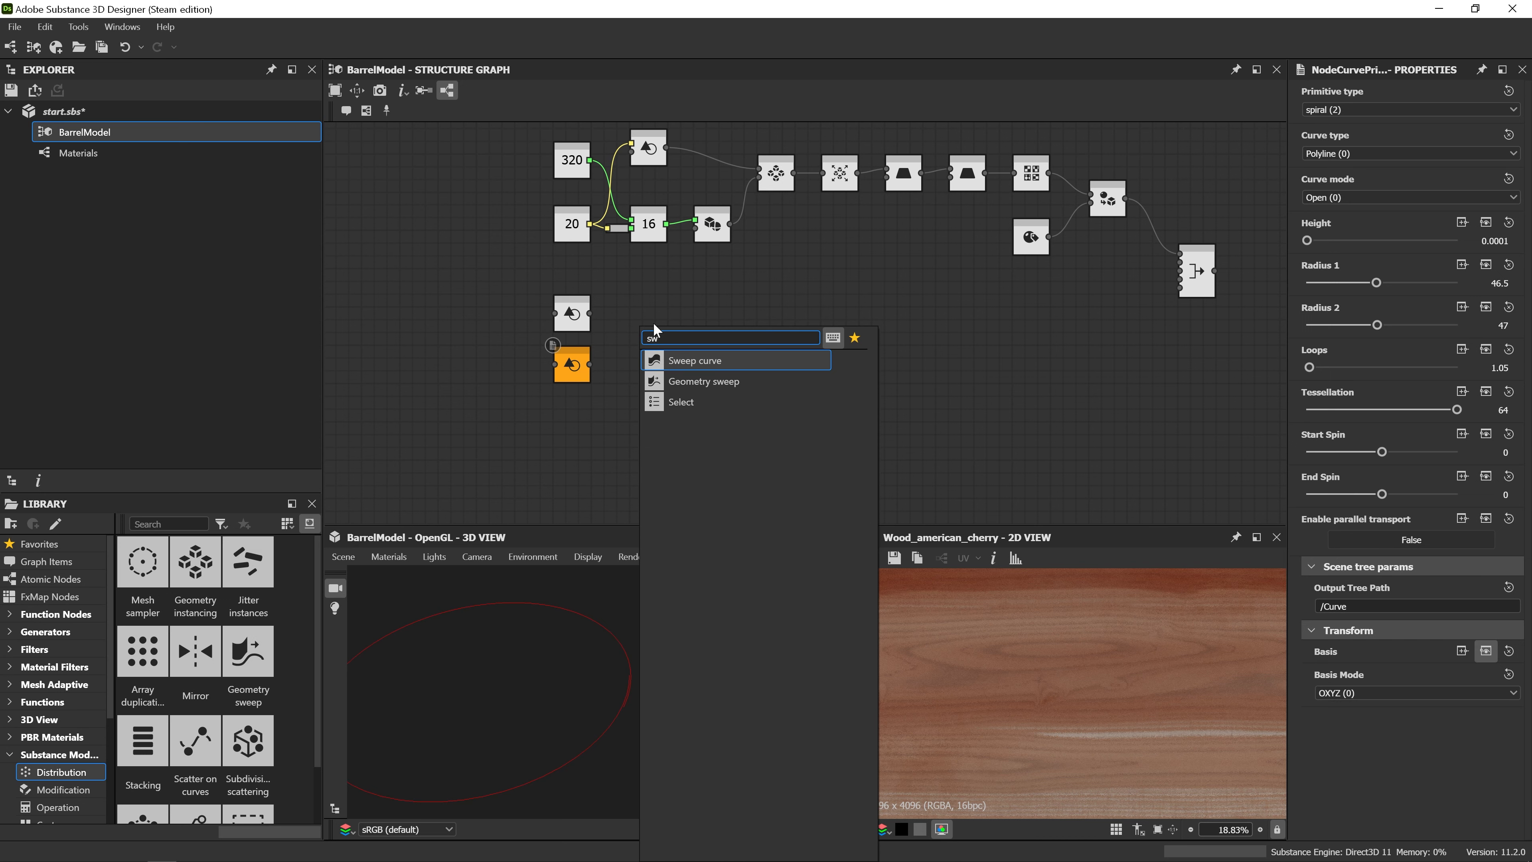
pyautogui.click(677, 360)
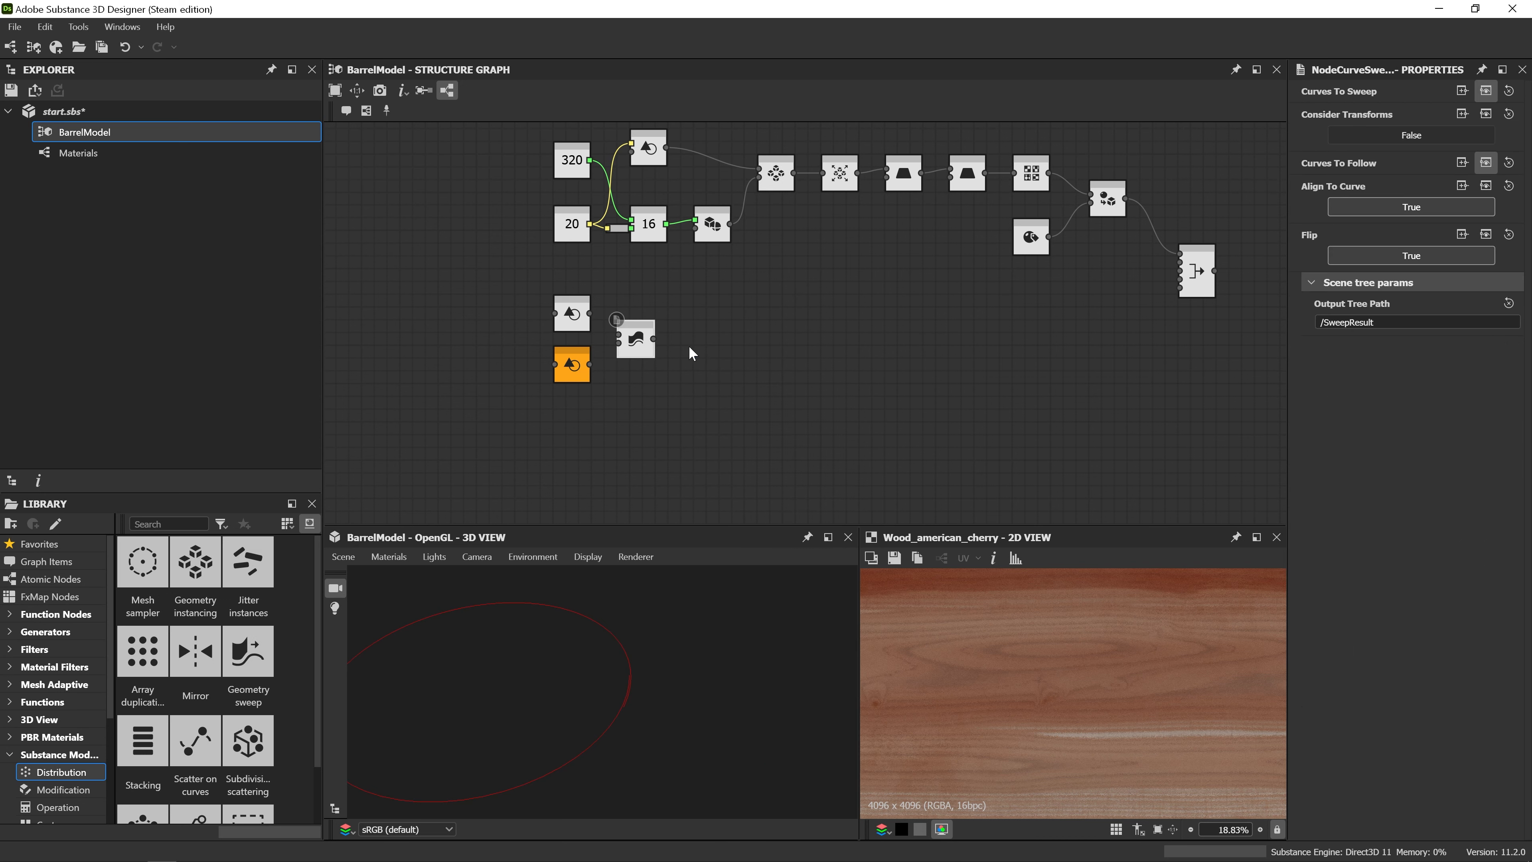
pyautogui.moveTo(617, 335); pyautogui.dragTo(589, 365)
pyautogui.scroll(3, 634, 343)
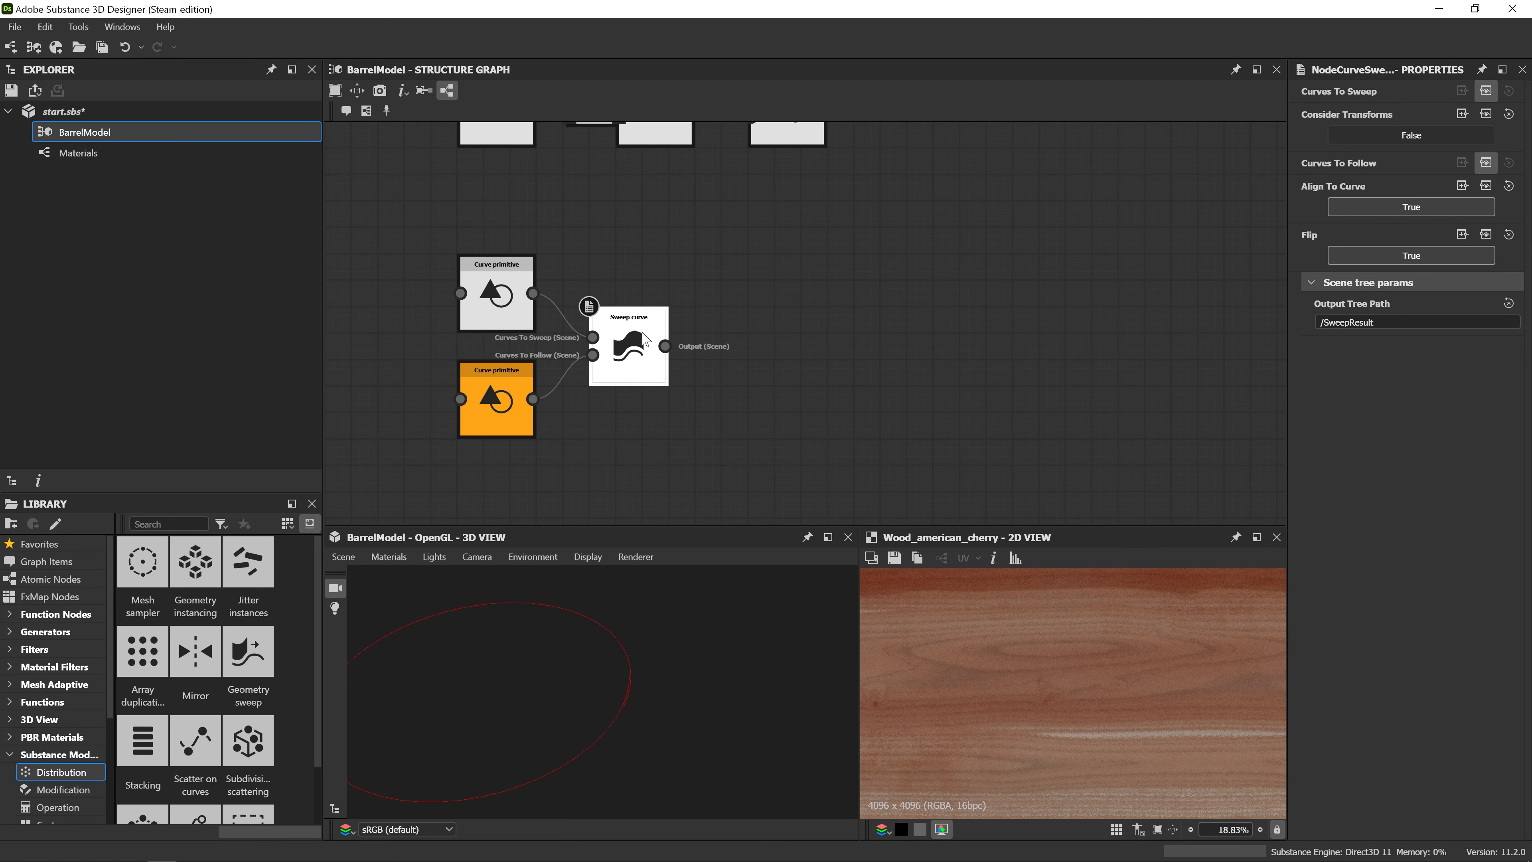
# Preview the Sweep curve node's output and examine the hoop's overlapping ends and surface from several angles.
pyautogui.click(637, 346)
pyautogui.doubleClick(634, 340)
pyautogui.moveTo(577, 812); pyautogui.dragTo(634, 733)
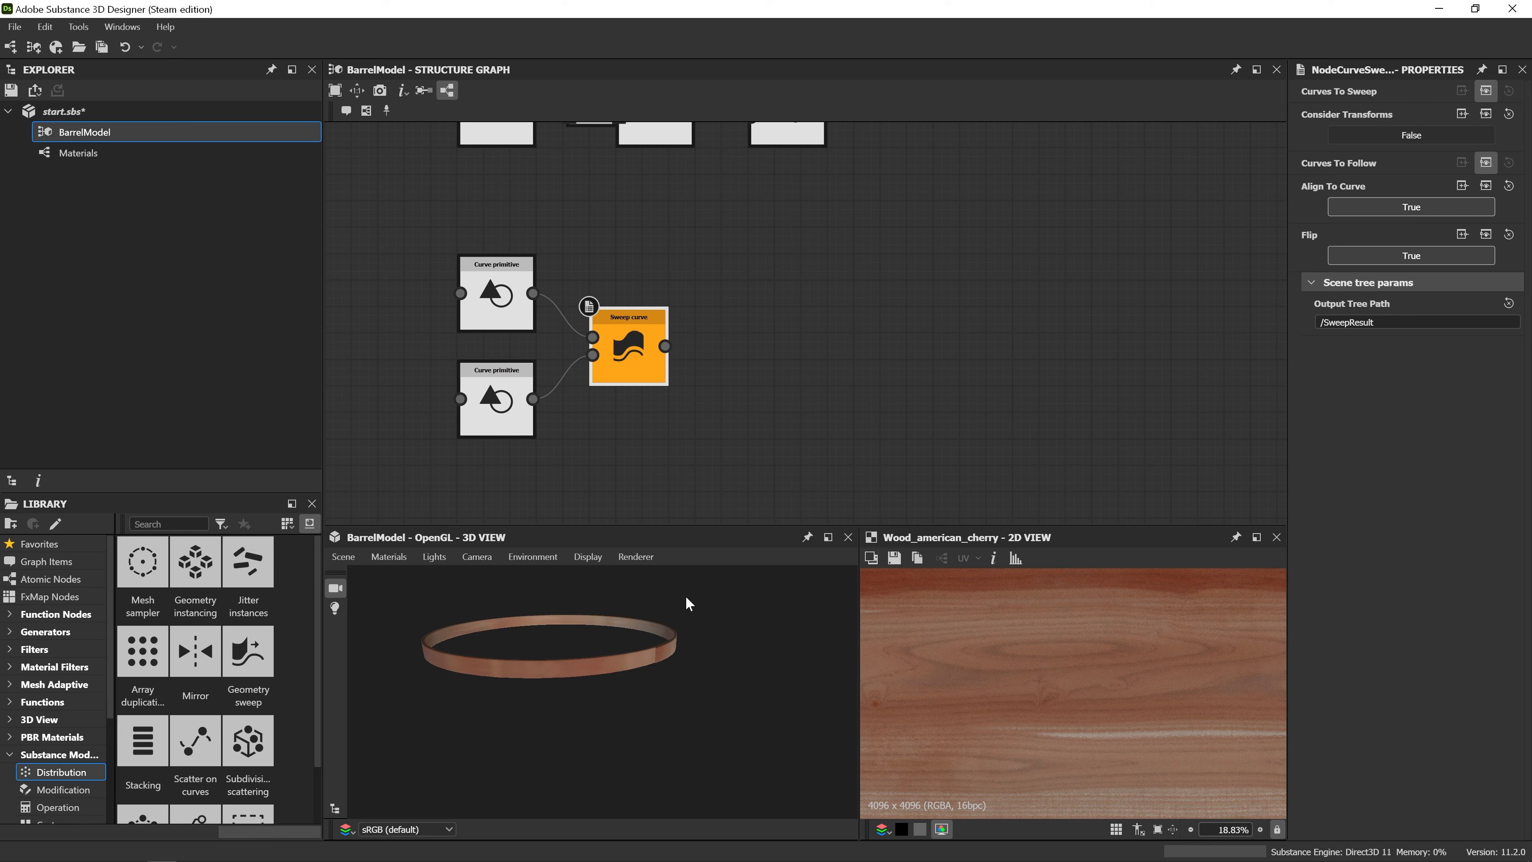
pyautogui.moveTo(686, 595); pyautogui.dragTo(626, 659)
pyautogui.moveTo(625, 656); pyautogui.dragTo(686, 735, button='right')
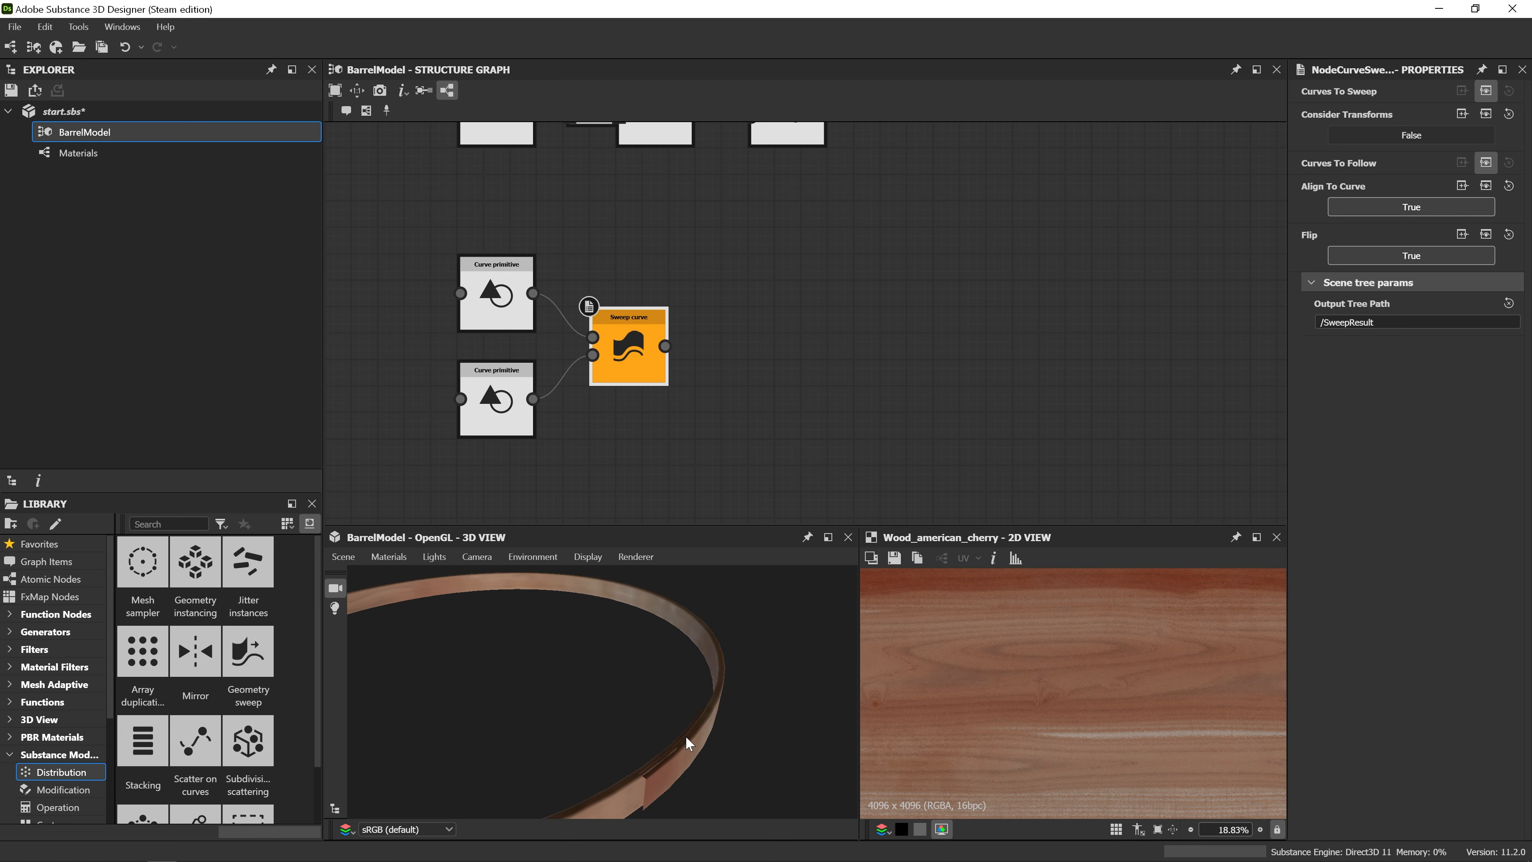
pyautogui.moveTo(686, 735); pyautogui.dragTo(700, 727)
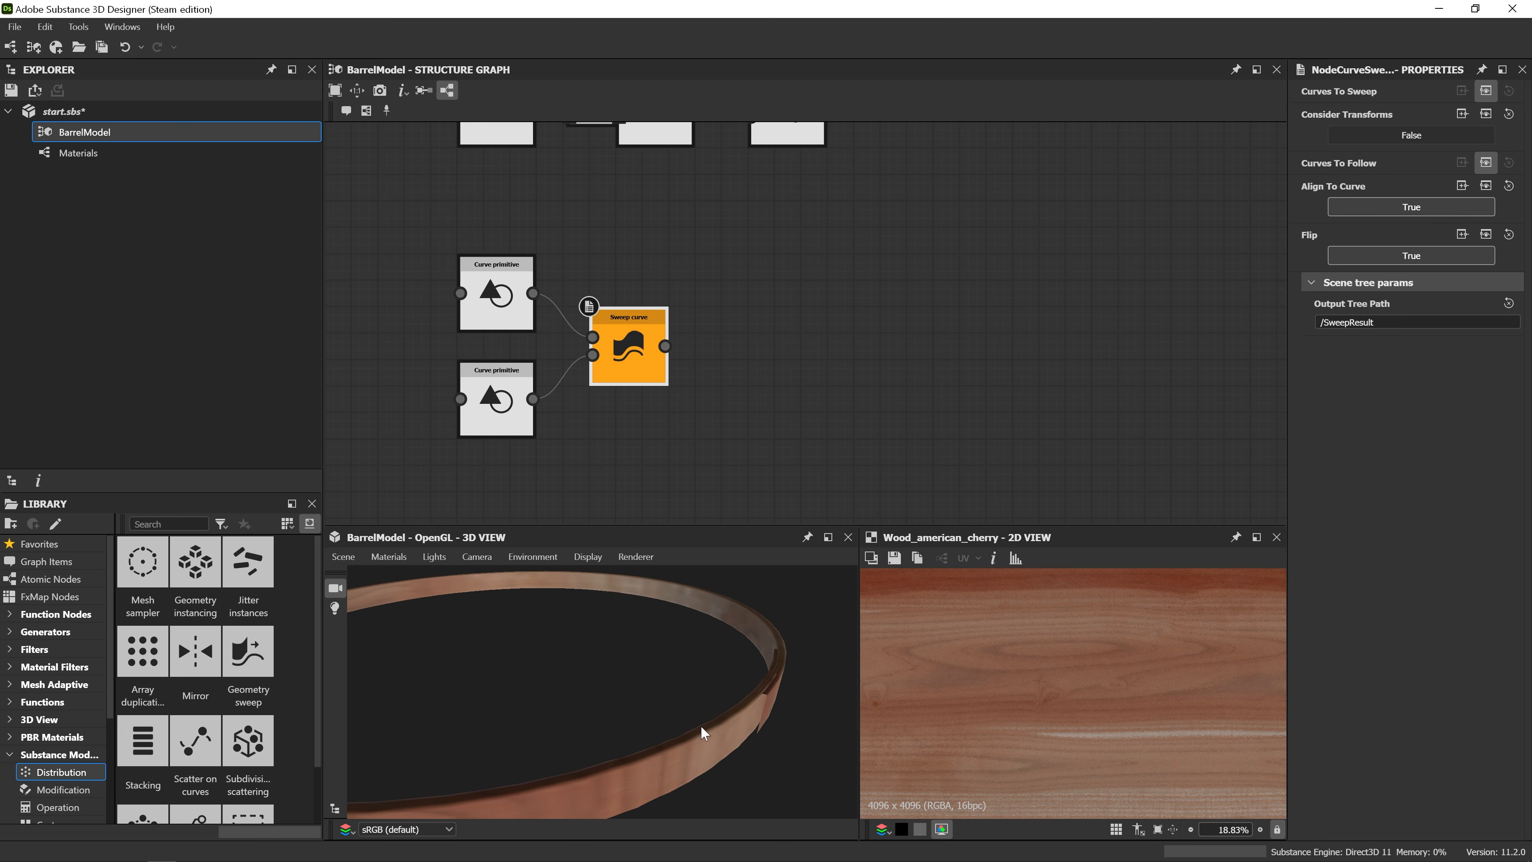
pyautogui.moveTo(700, 727); pyautogui.dragTo(717, 702, button='right')
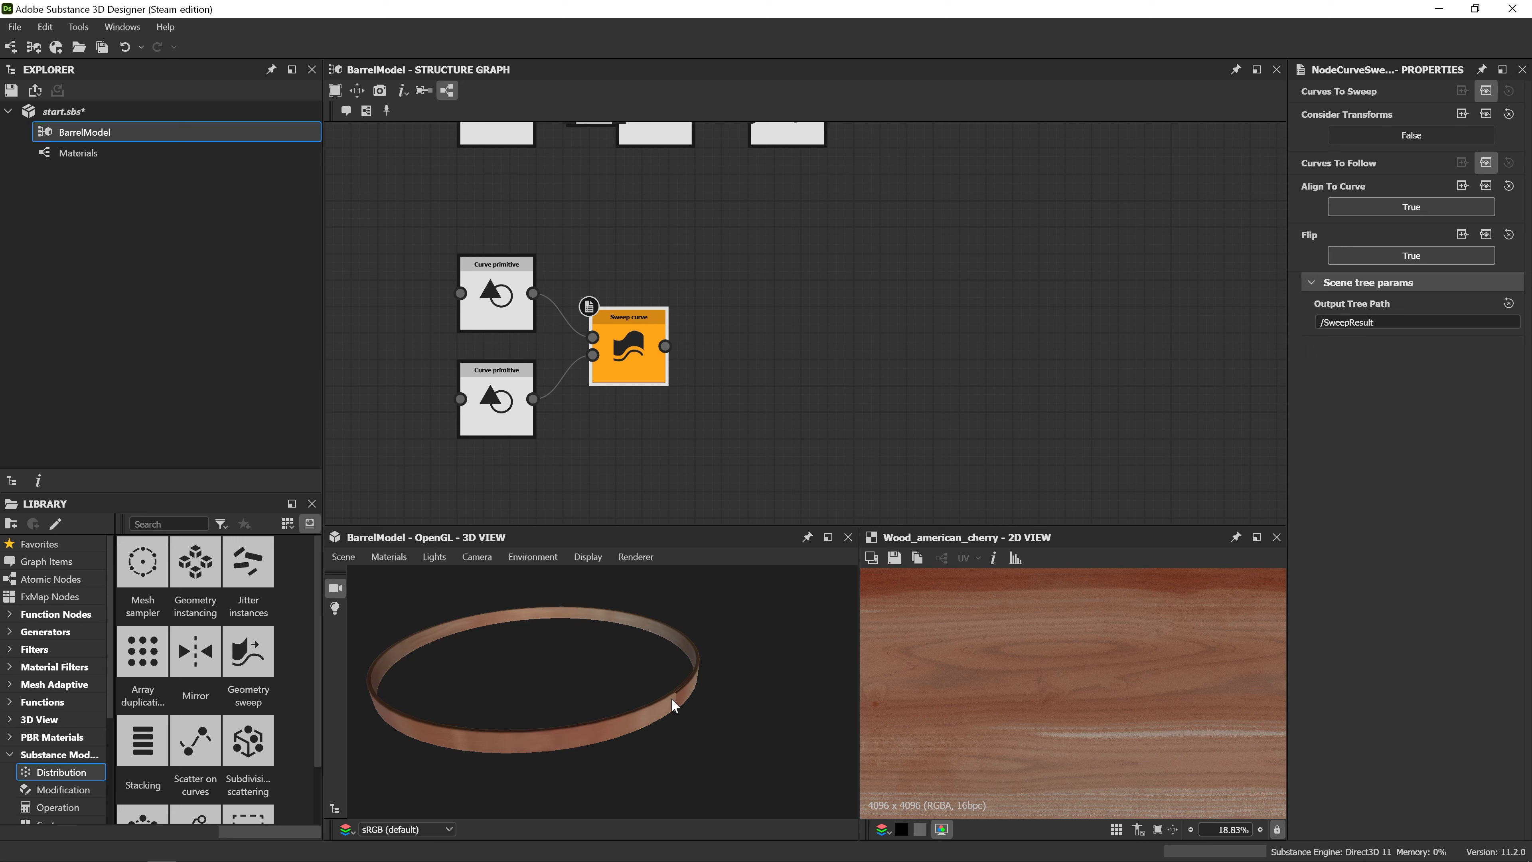
pyautogui.scroll(2, 724, 711)
pyautogui.scroll(-1, 729, 711)
pyautogui.moveTo(729, 712); pyautogui.dragTo(753, 691)
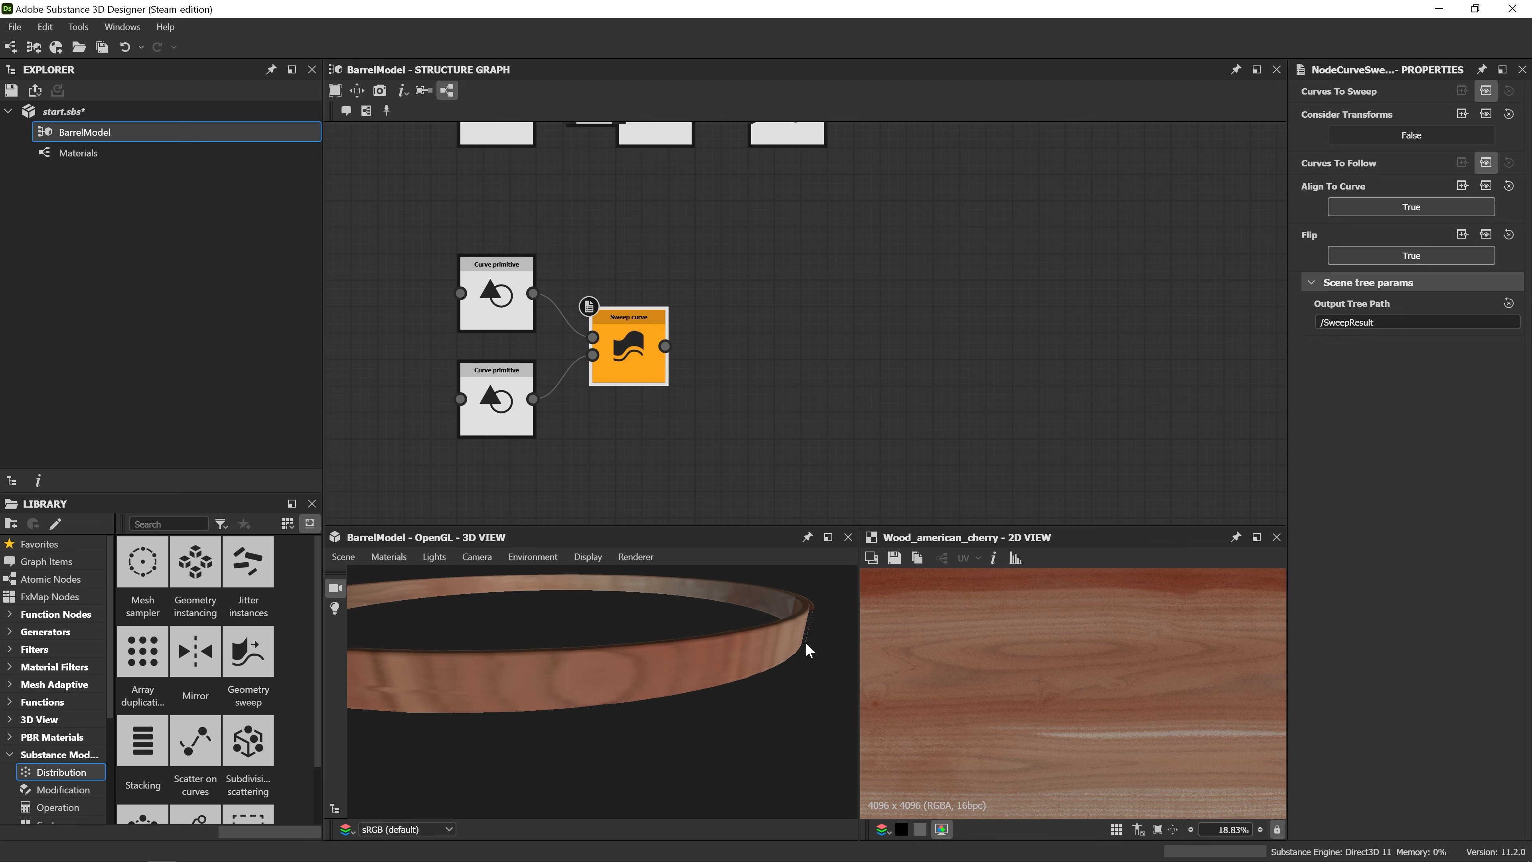
pyautogui.moveTo(806, 642); pyautogui.dragTo(761, 646, button='middle')
pyautogui.scroll(2, 686, 632)
pyautogui.scroll(-1, 688, 632)
pyautogui.moveTo(688, 632); pyautogui.dragTo(702, 626)
pyautogui.scroll(-3, 694, 685)
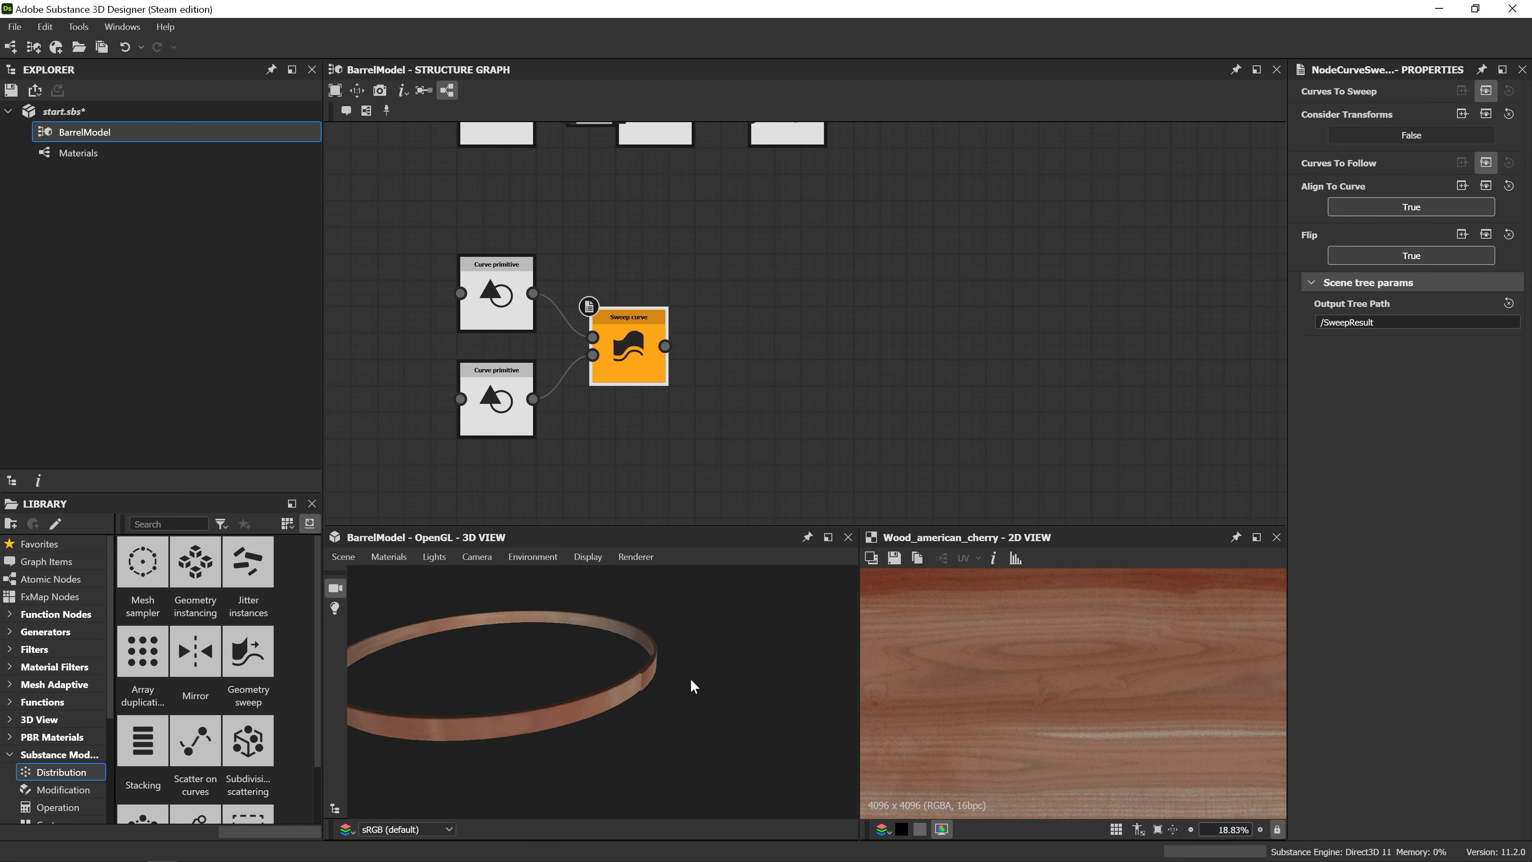
pyautogui.moveTo(660, 674); pyautogui.dragTo(718, 674)
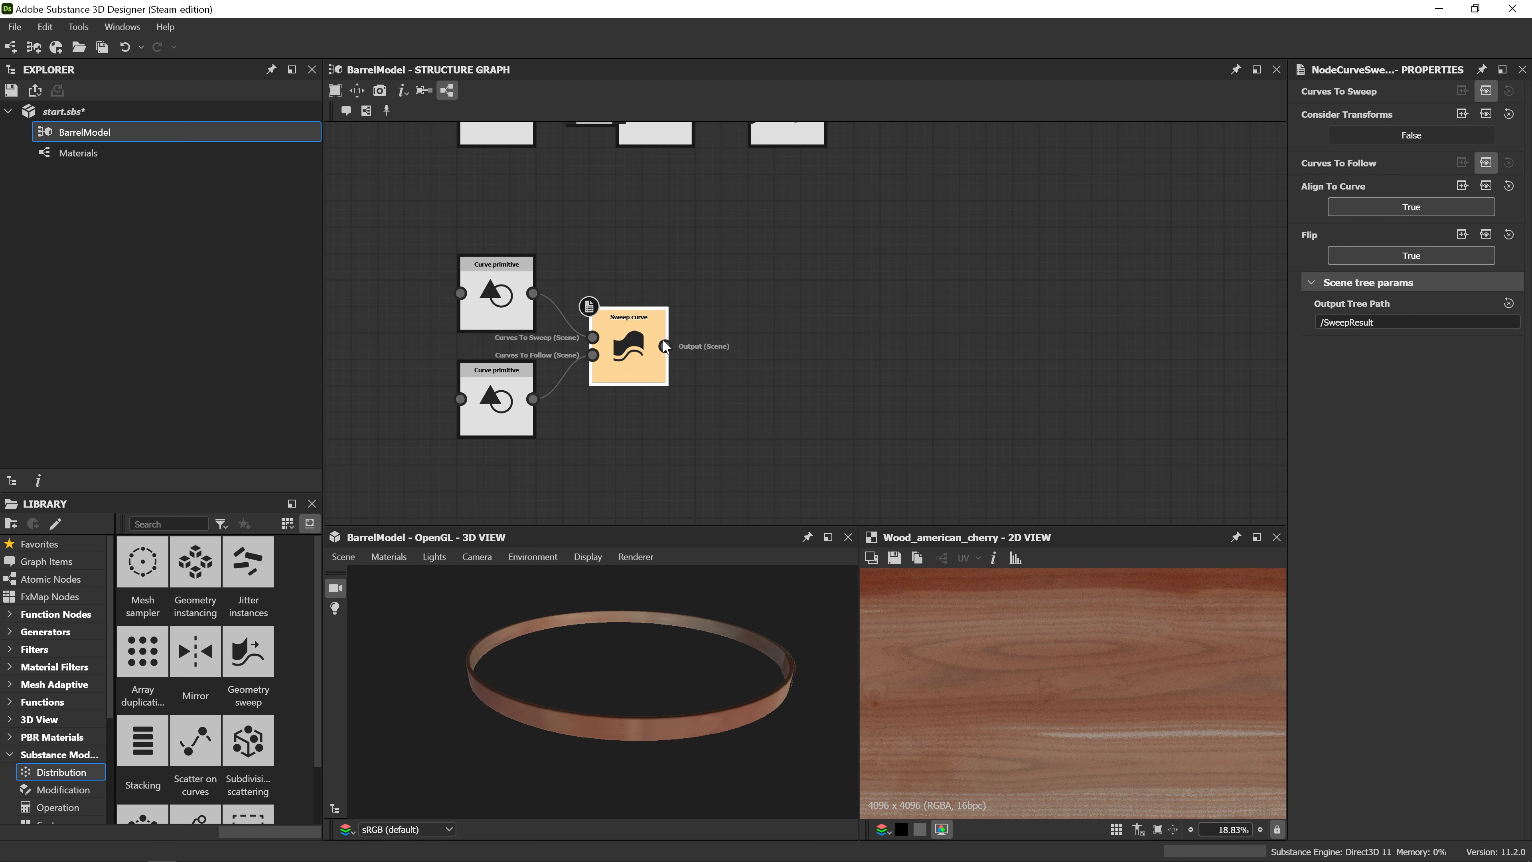
# Add a Mesh cleanup node fed by the Sweep curve output.
pyautogui.moveTo(665, 346); pyautogui.dragTo(720, 344)
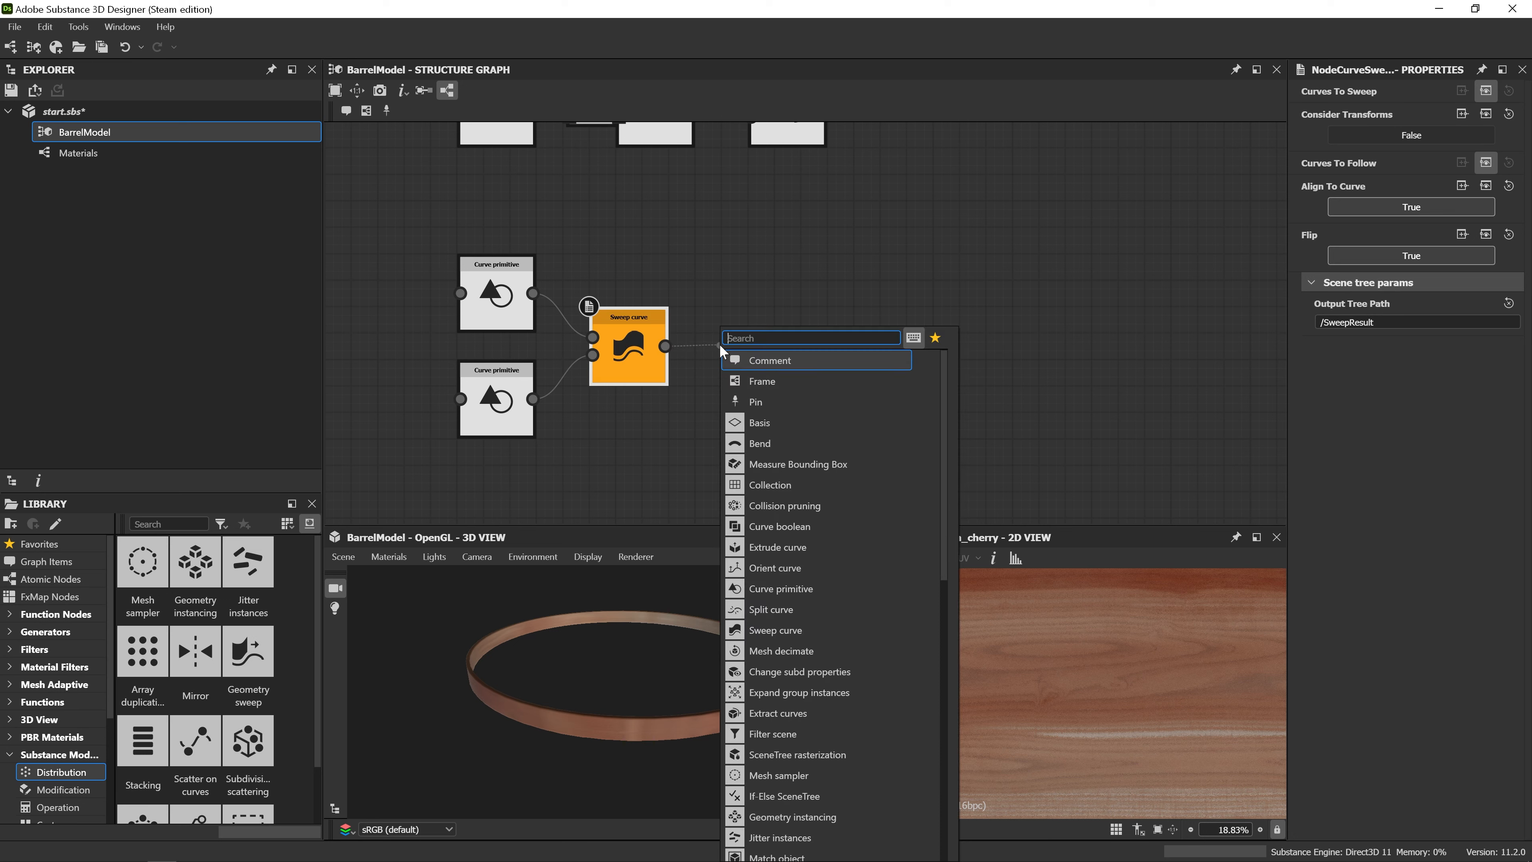
pyautogui.write('mesh')
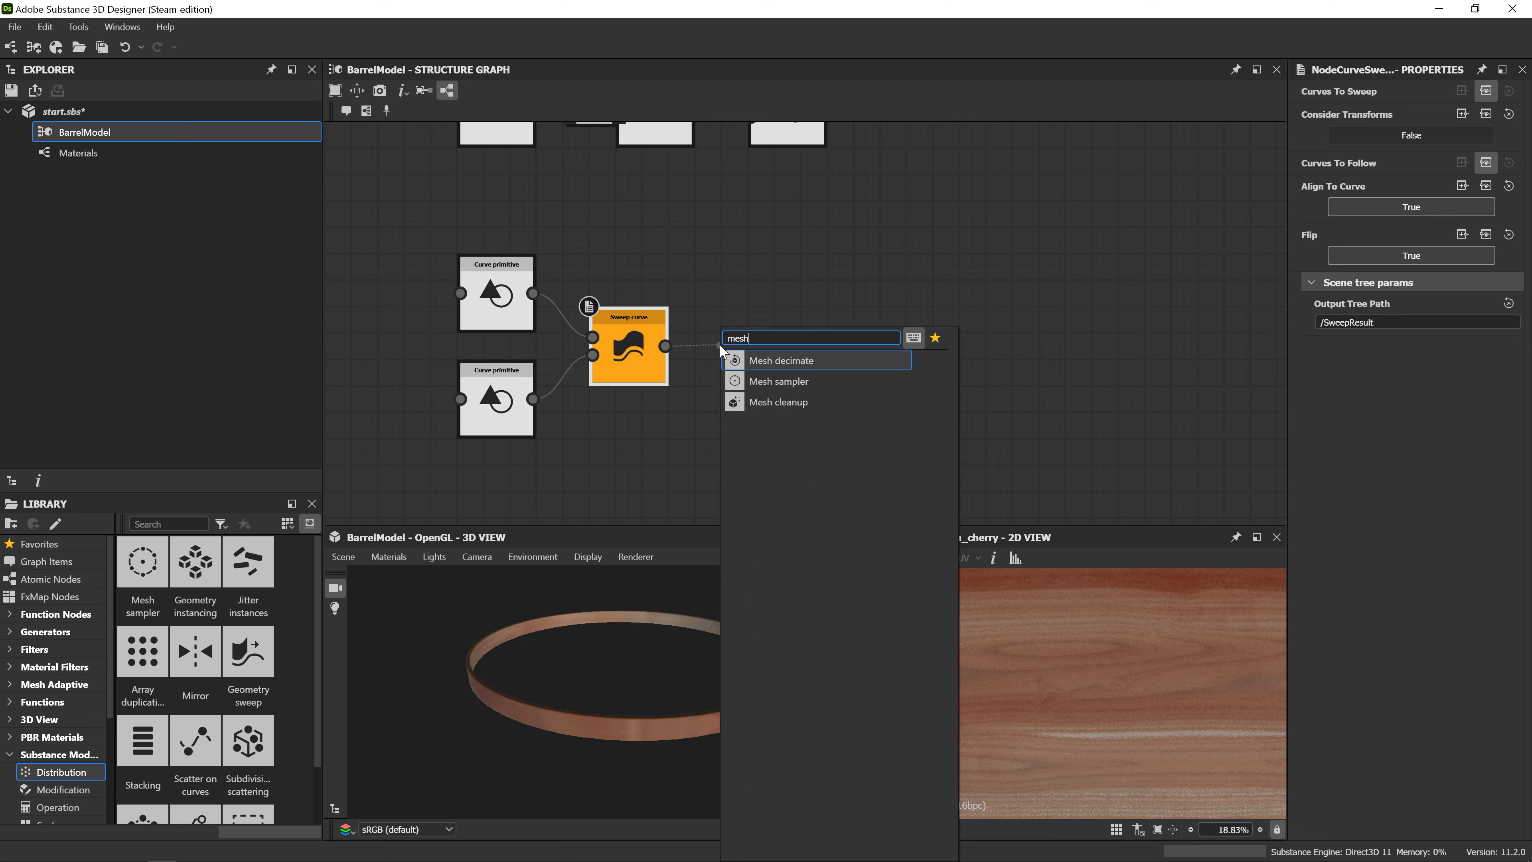
pyautogui.click(763, 401)
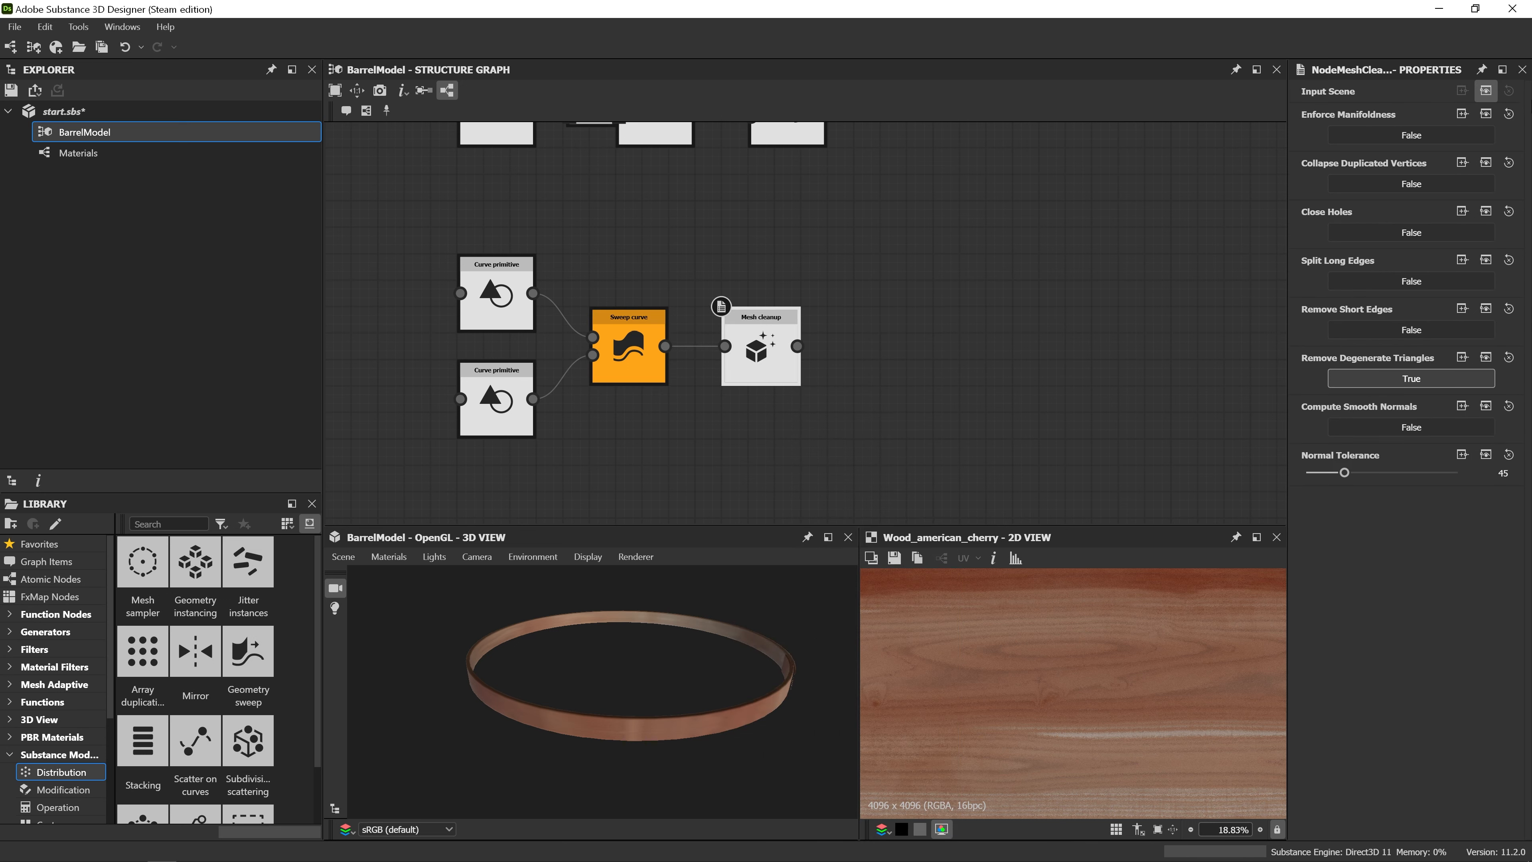
# In the Mesh cleanup node, enable Close Holes with Hole Tolerance 100 and Compute Smooth Normals with Normal Tolerance 180.
pyautogui.click(1428, 232)
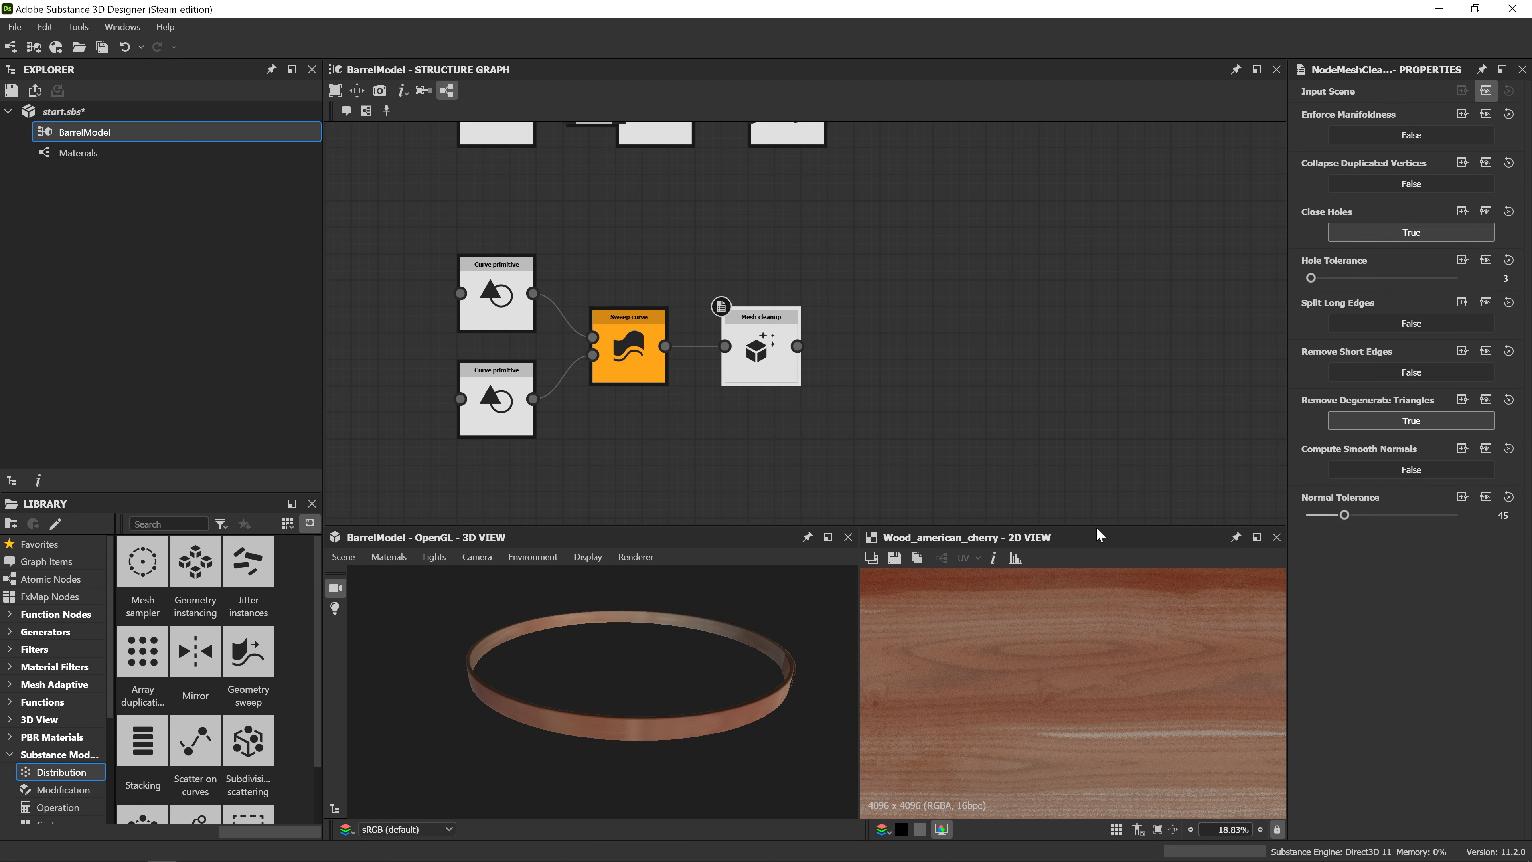
pyautogui.moveTo(1310, 278); pyautogui.dragTo(1528, 283)
pyautogui.click(1369, 465)
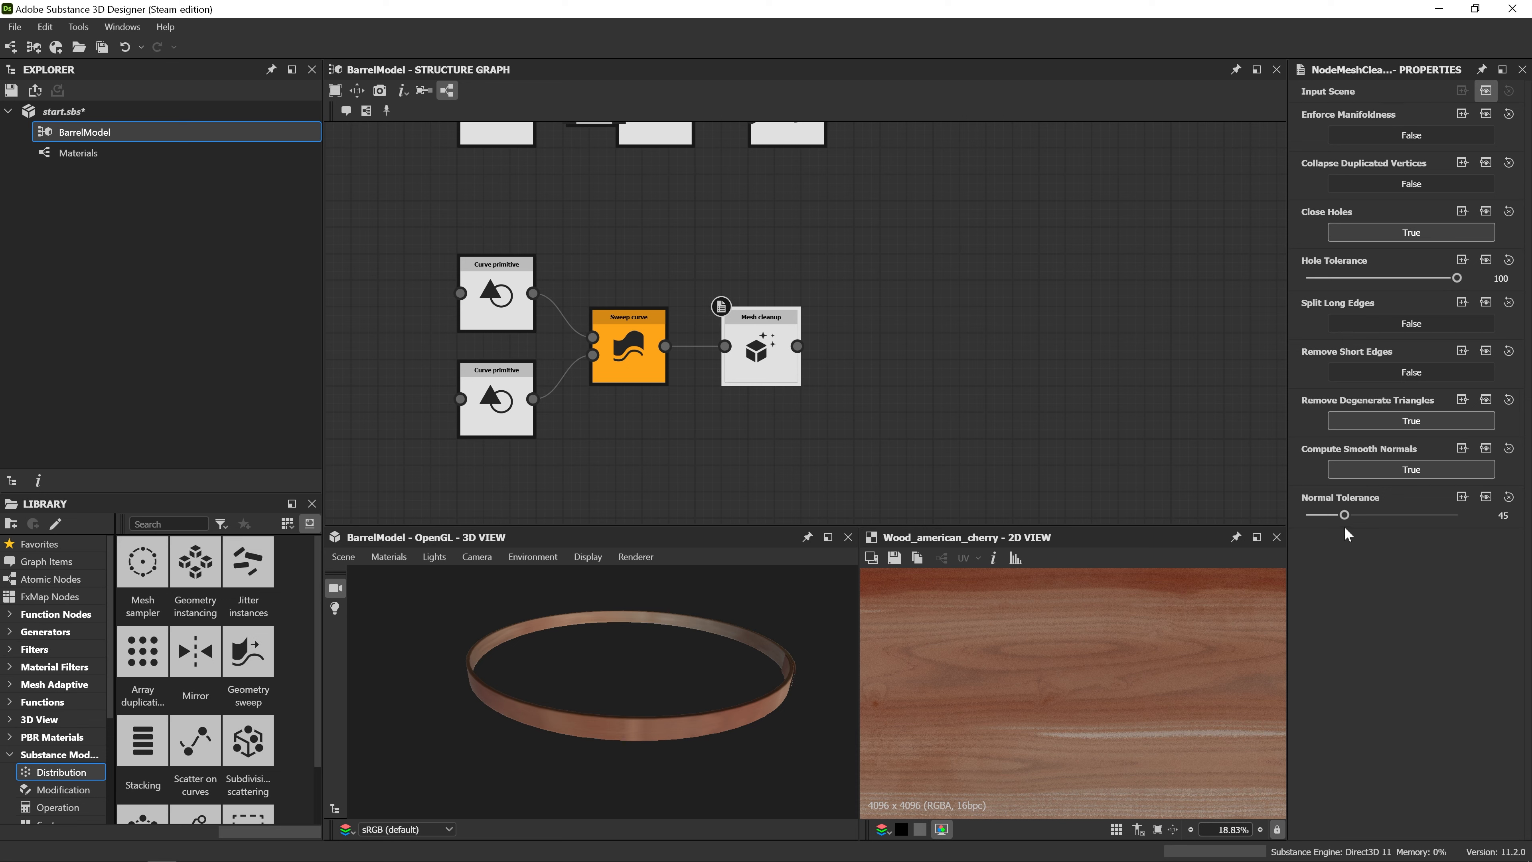
pyautogui.moveTo(1344, 515); pyautogui.dragTo(1466, 518)
# Preview the Mesh cleanup result, examine the hoop's end and shading, and compare it with the spiral curve.
pyautogui.click(764, 354)
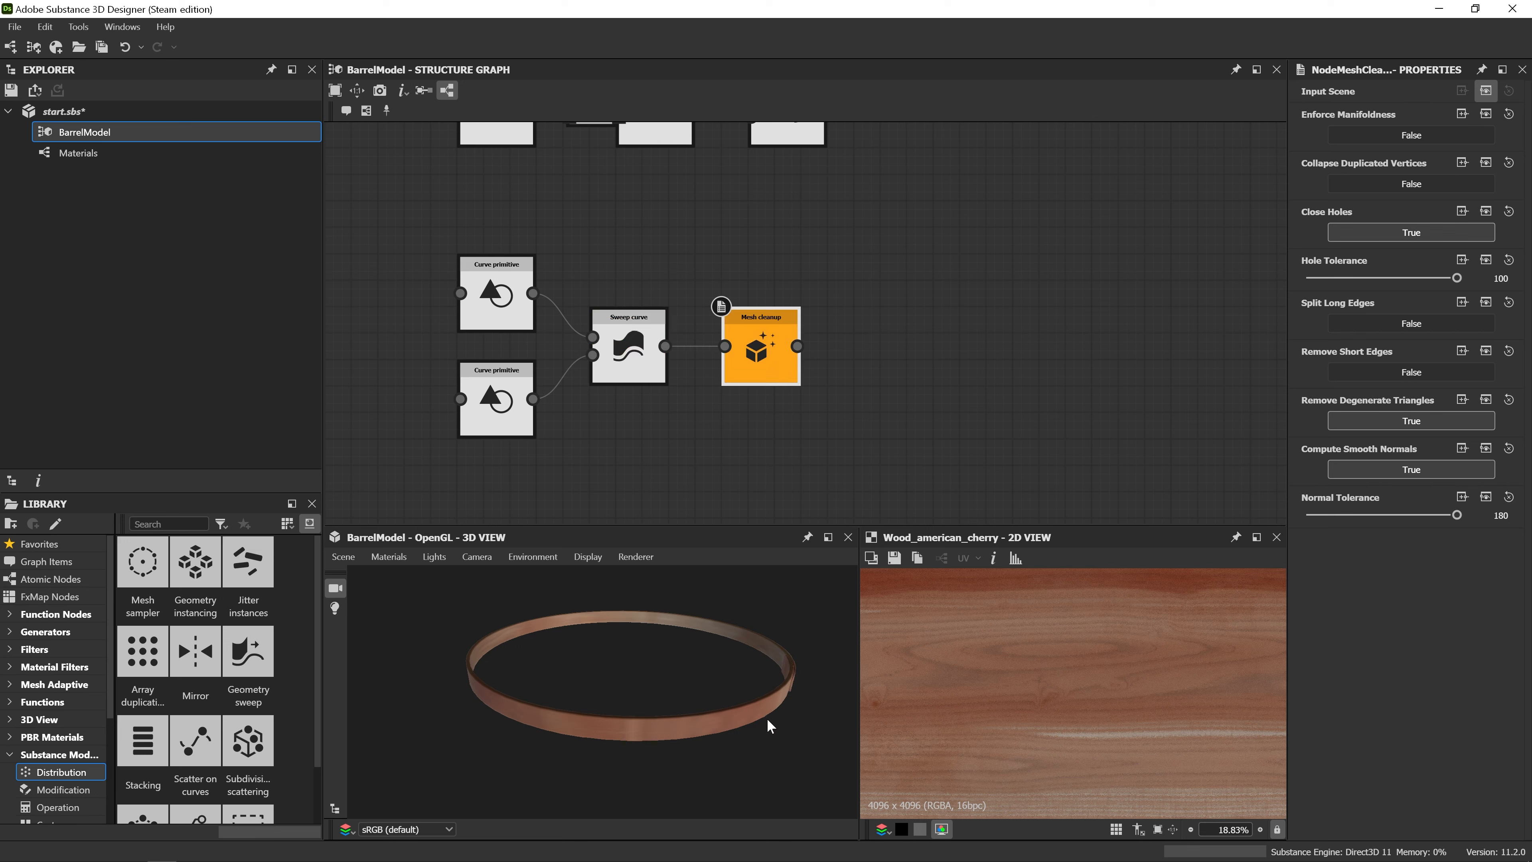
pyautogui.moveTo(768, 719); pyautogui.dragTo(758, 722)
pyautogui.moveTo(758, 722); pyautogui.dragTo(741, 722, button='middle')
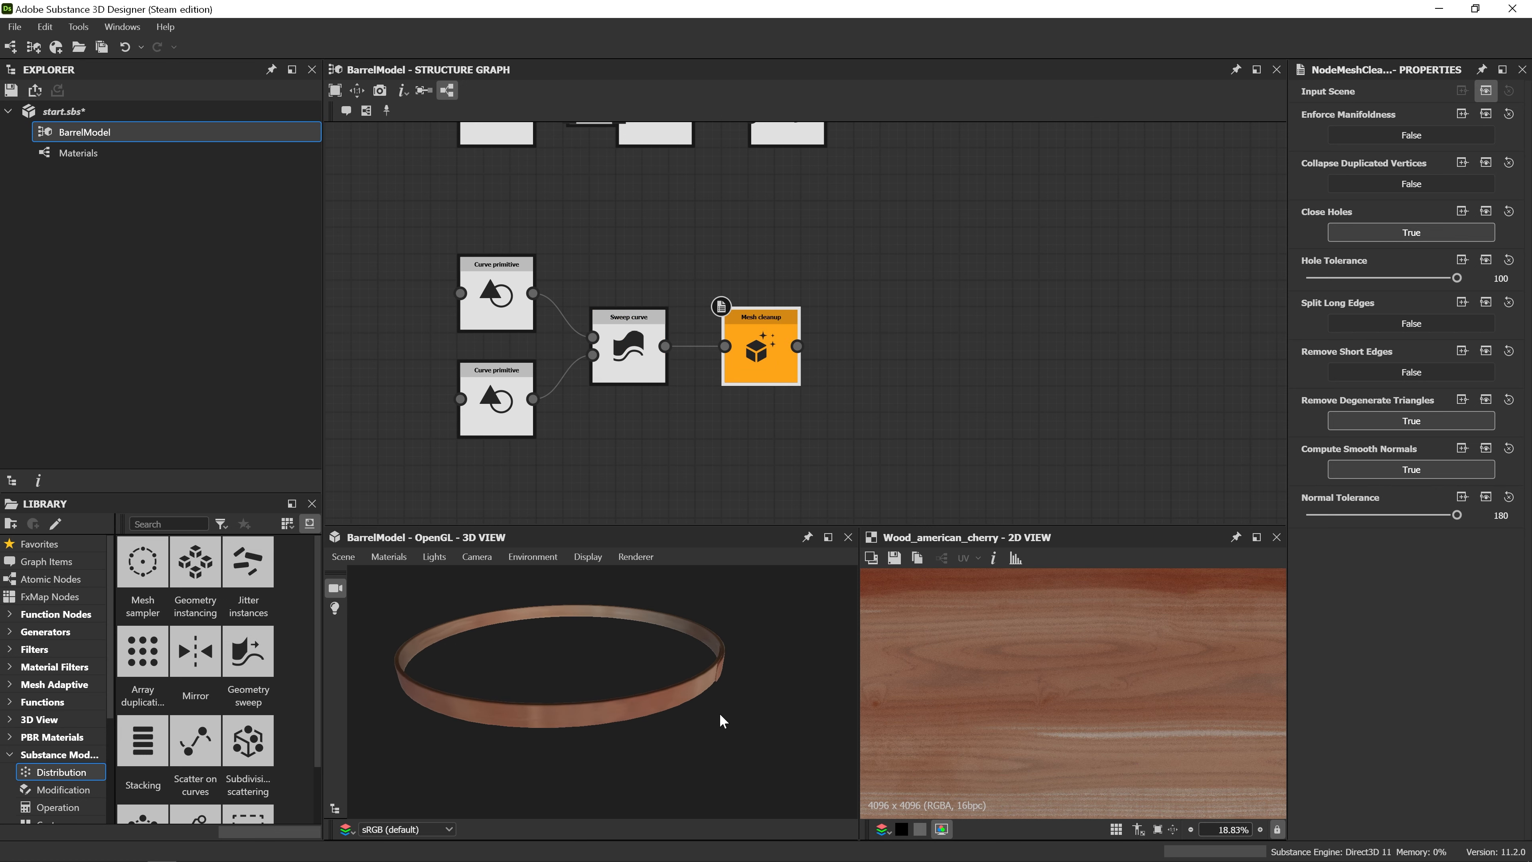
pyautogui.scroll(5, 695, 709)
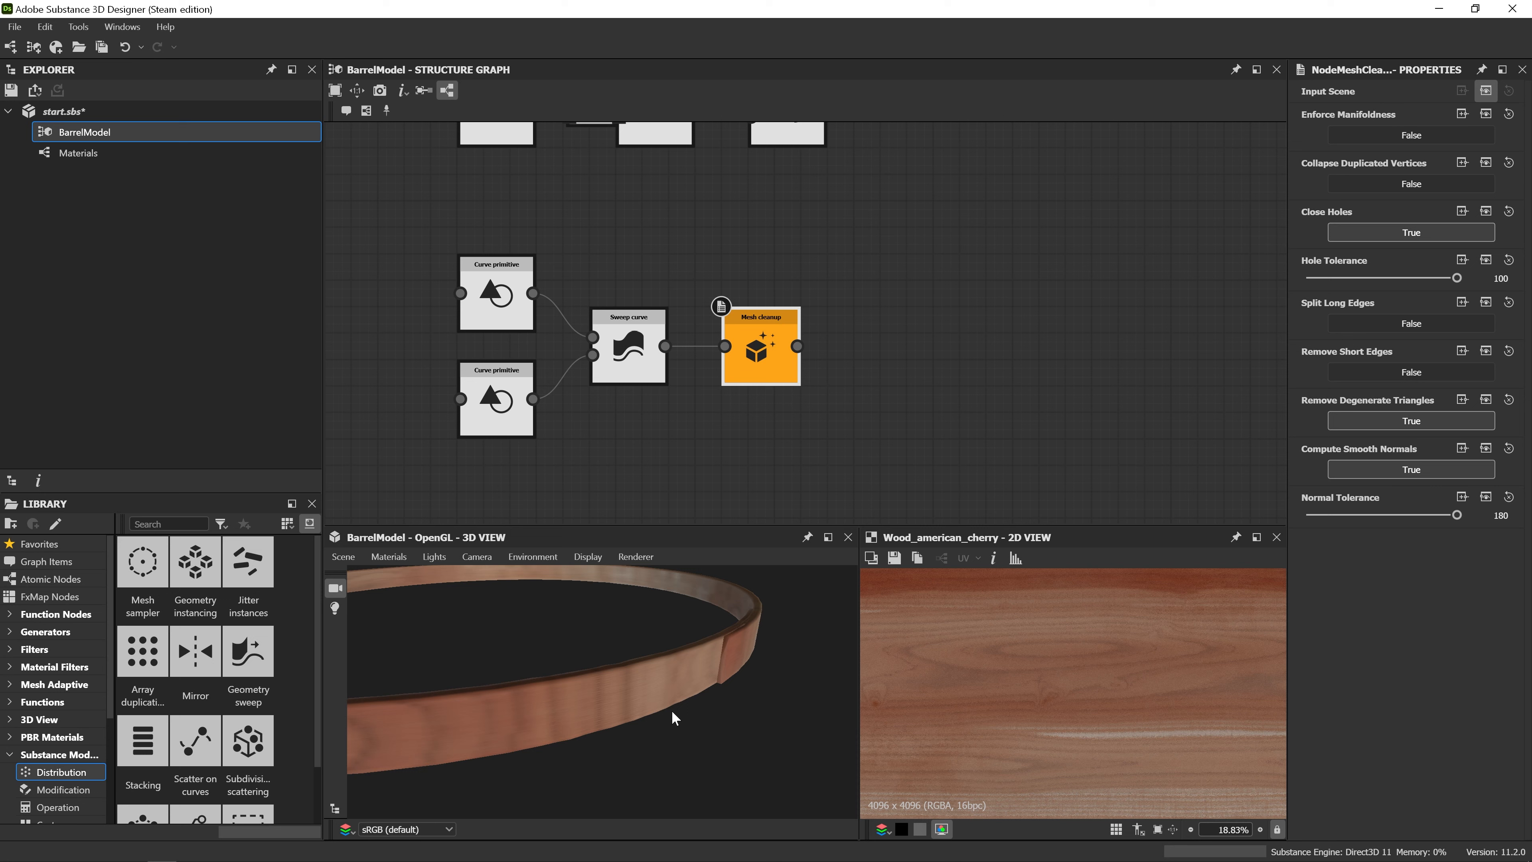
pyautogui.scroll(-1, 680, 697)
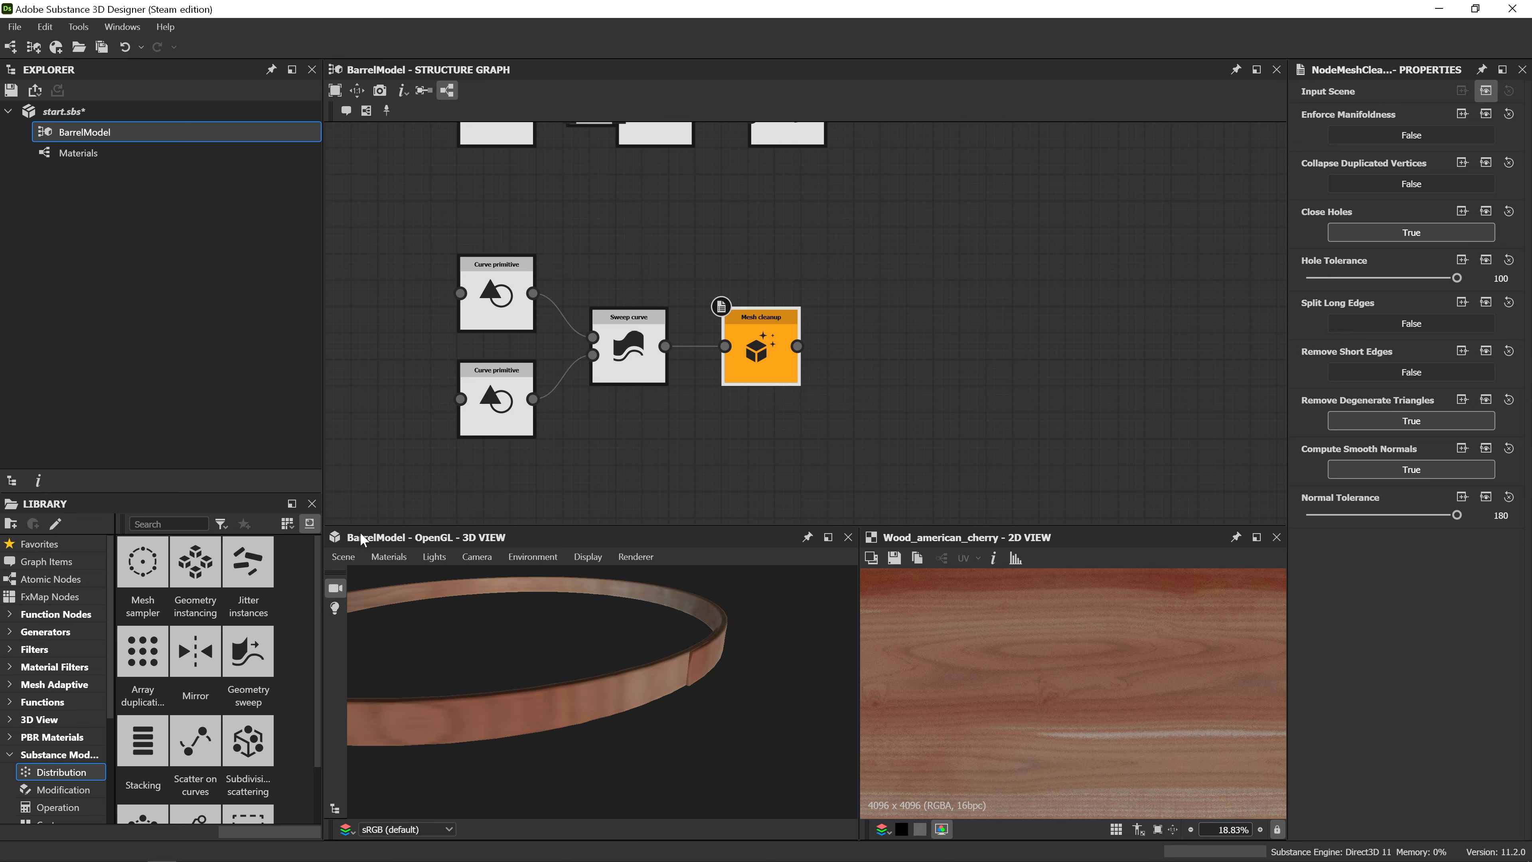
pyautogui.click(480, 401)
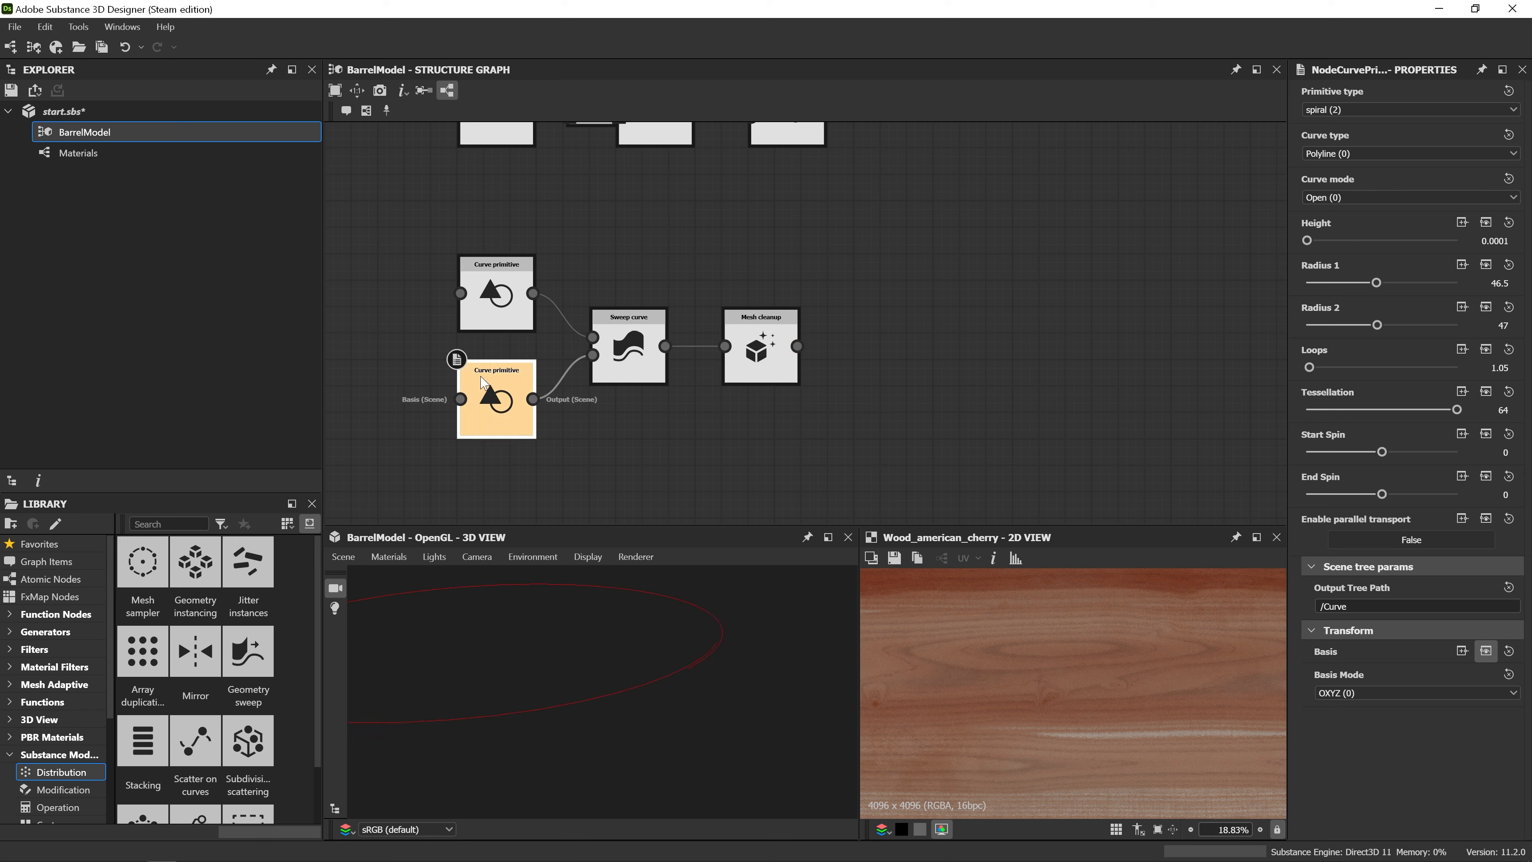
pyautogui.click(761, 350)
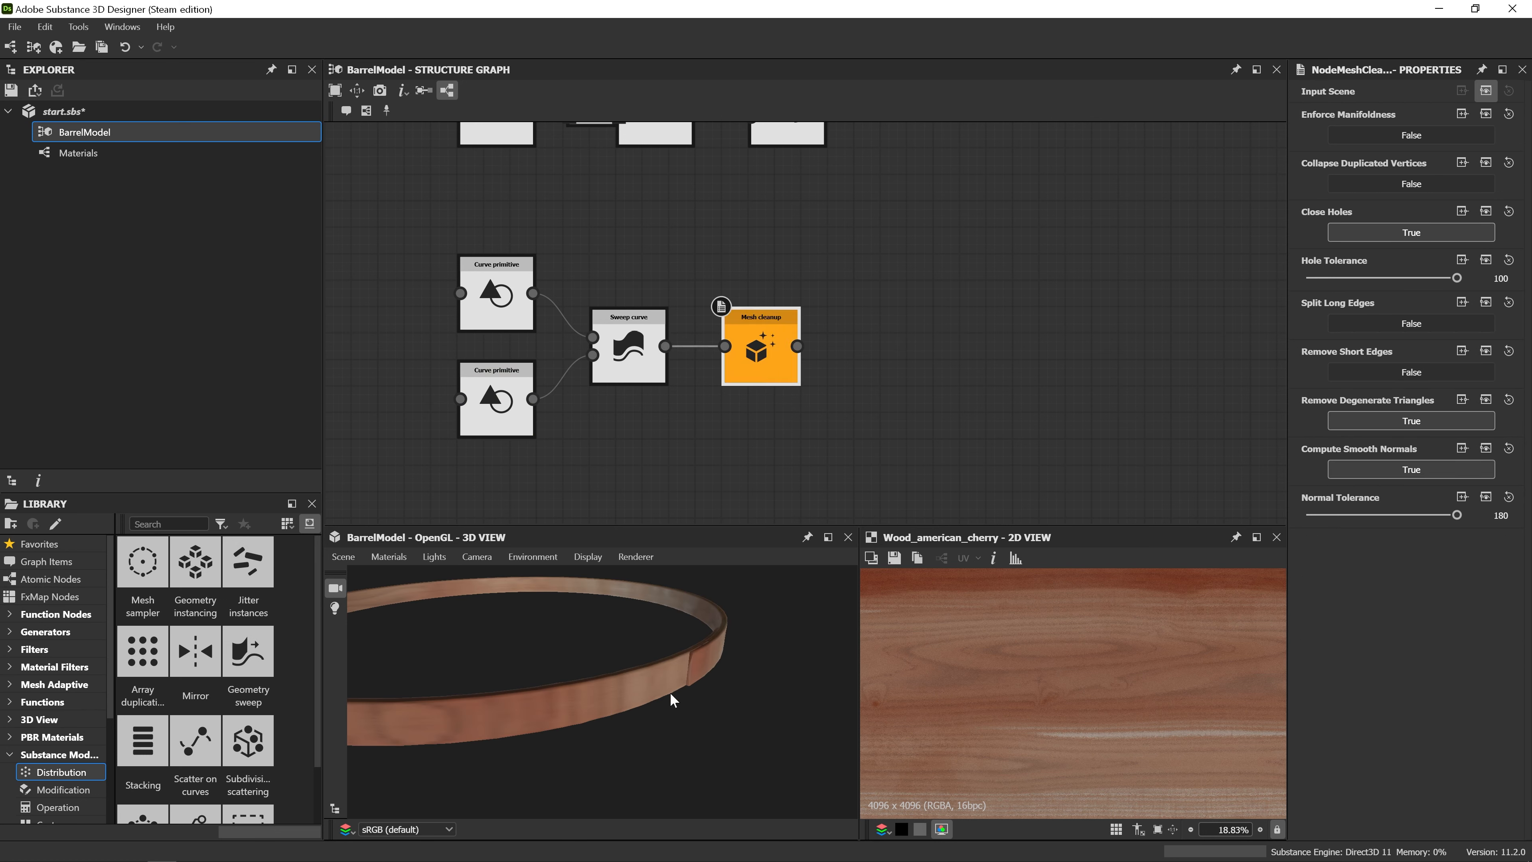
pyautogui.scroll(-3, 669, 711)
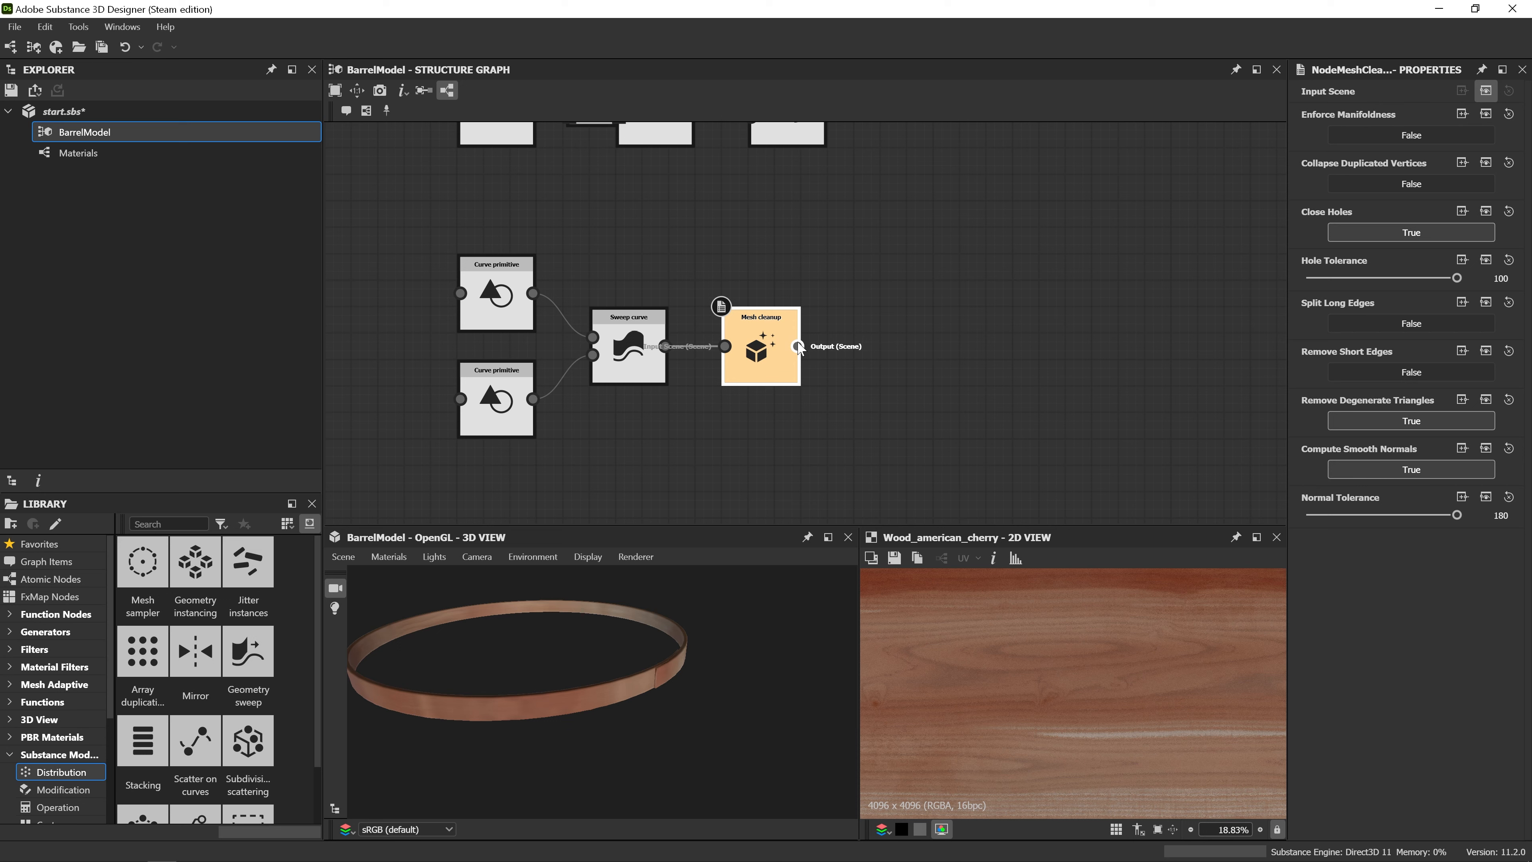
# Add a Transform node after Mesh cleanup, set its Y translation to 50 and preview the raised hoop.
pyautogui.moveTo(799, 347); pyautogui.dragTo(880, 344)
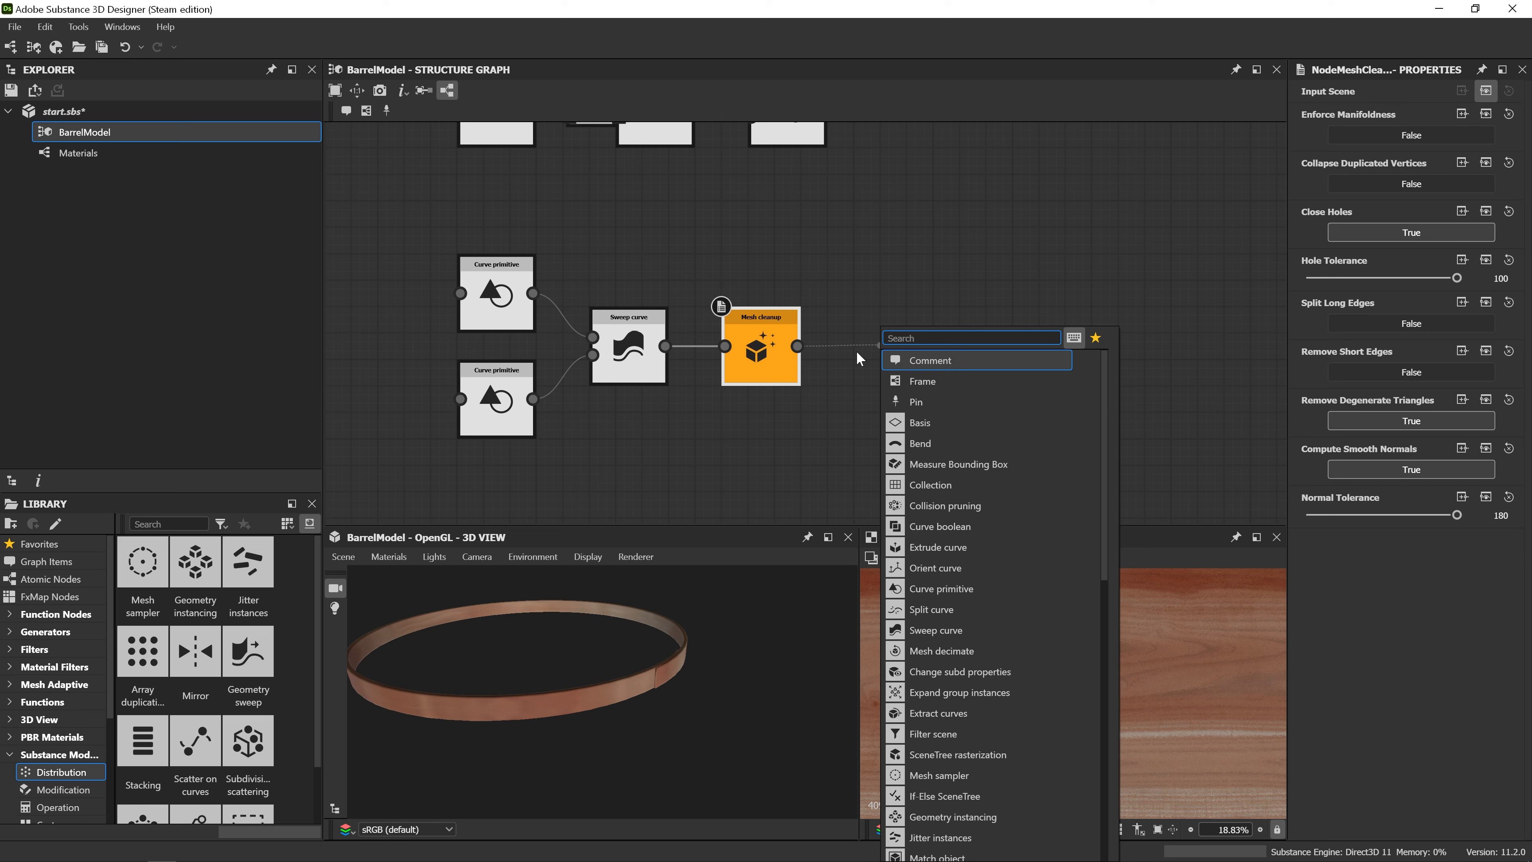
pyautogui.write('tra')
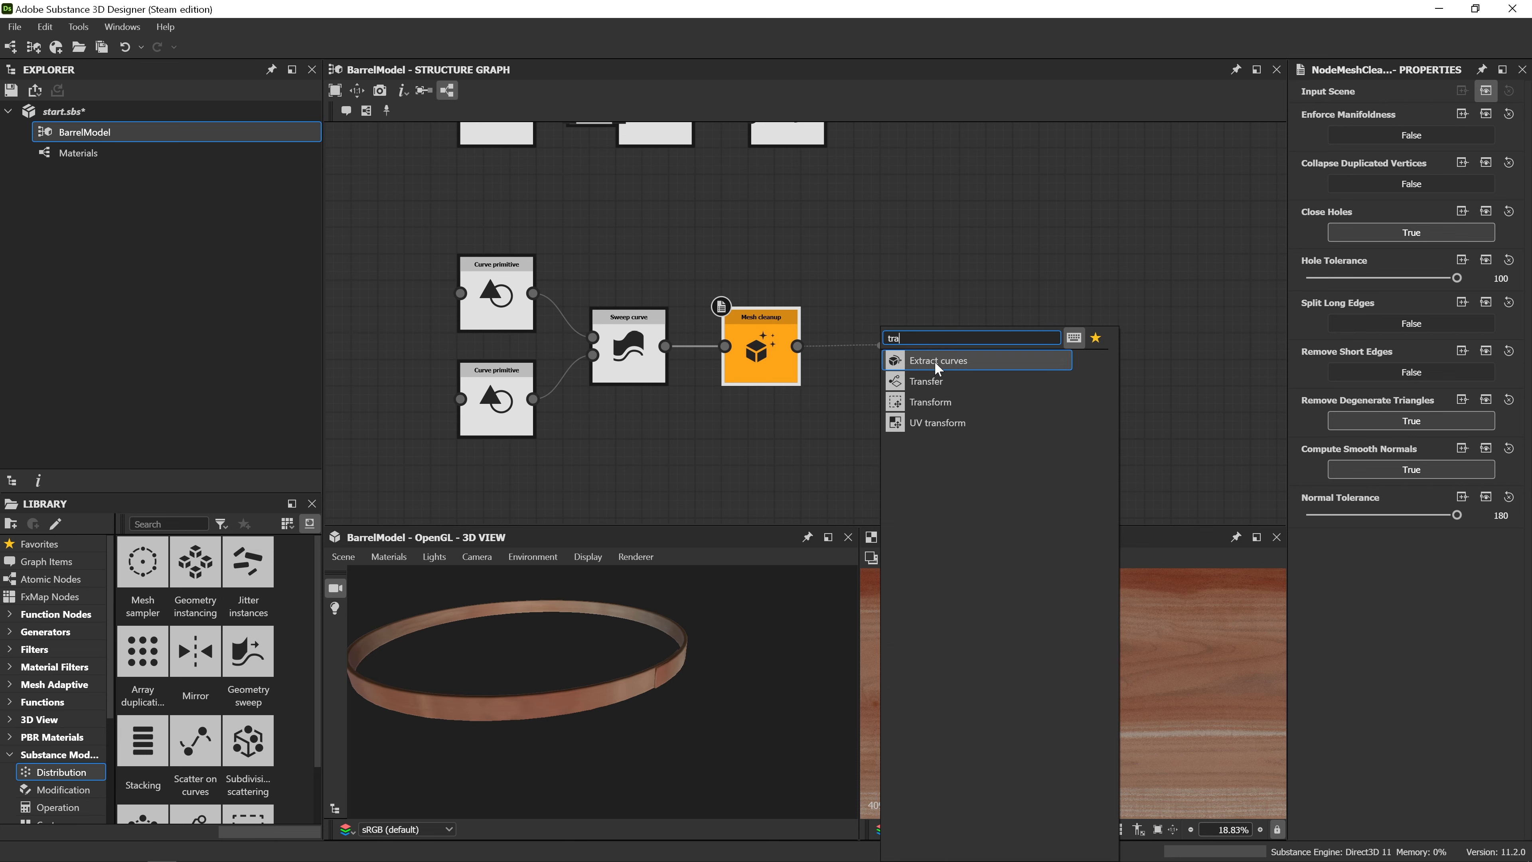
pyautogui.click(939, 402)
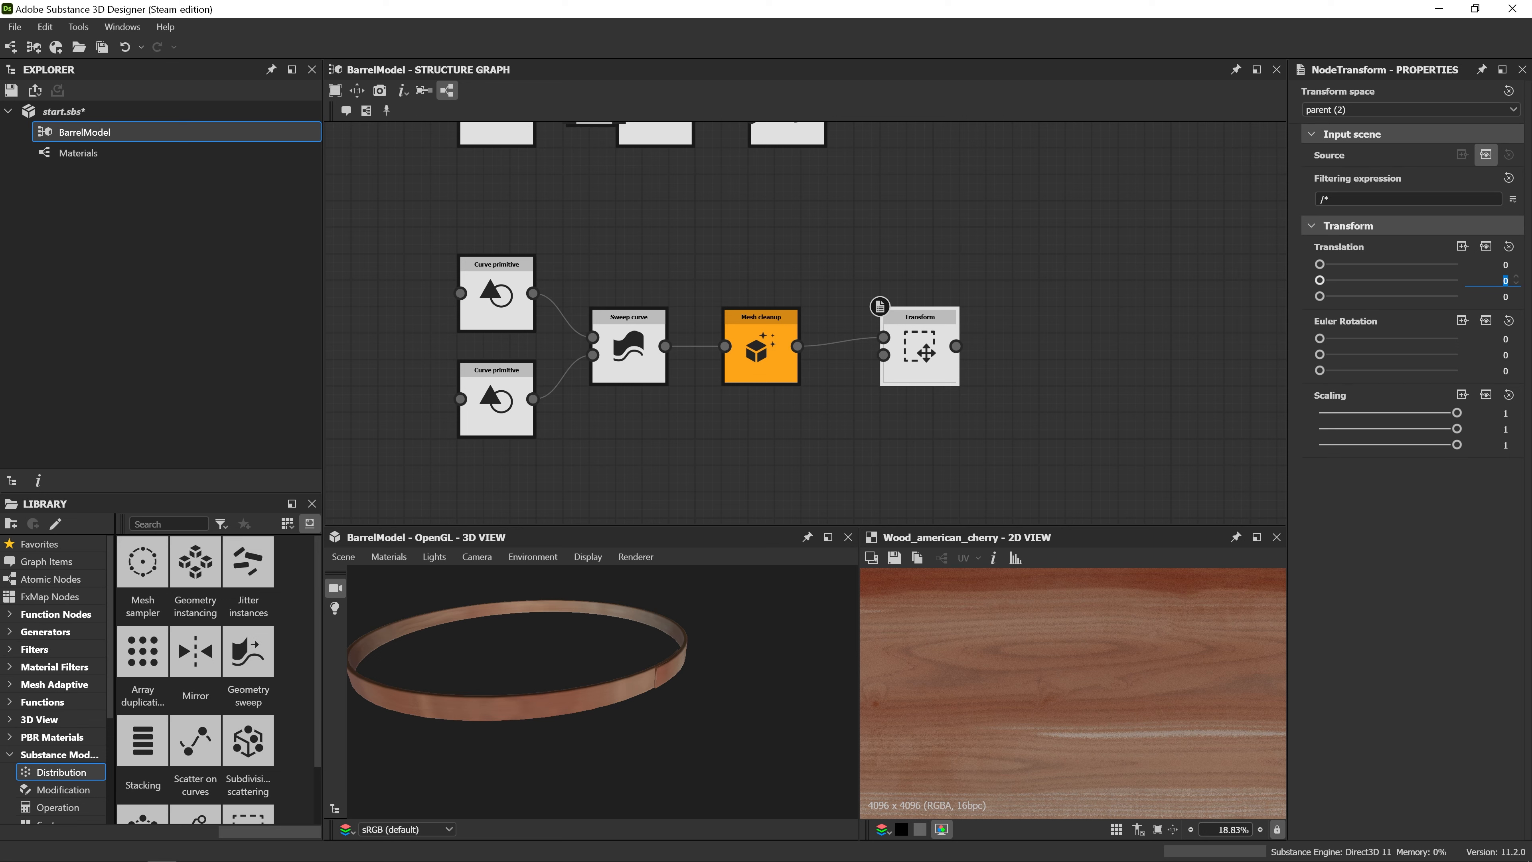
pyautogui.write('50')
pyautogui.press('Return')
pyautogui.click(922, 356)
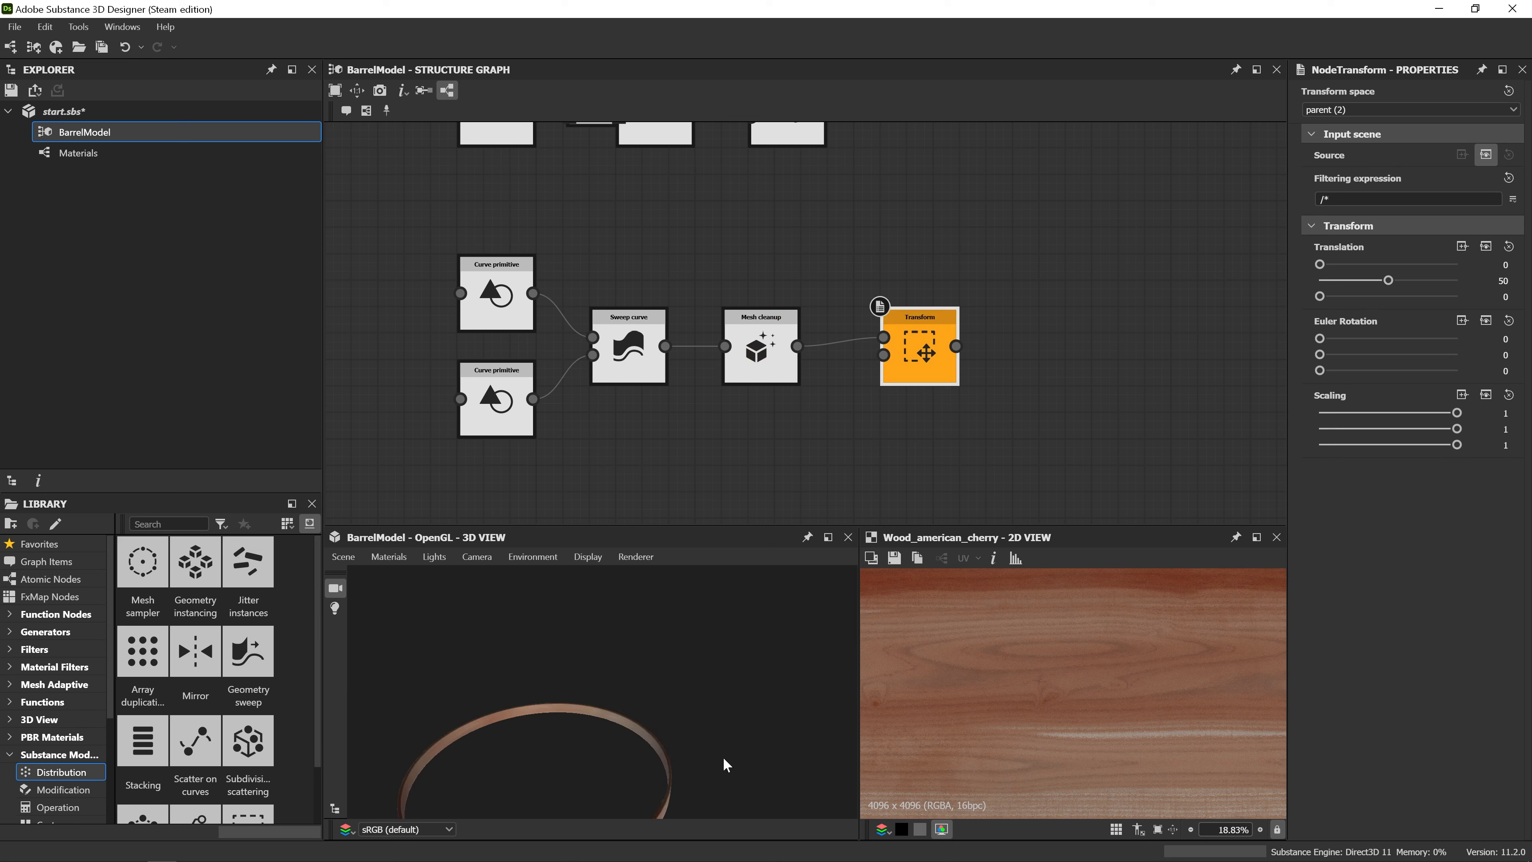
pyautogui.moveTo(633, 715); pyautogui.dragTo(634, 681)
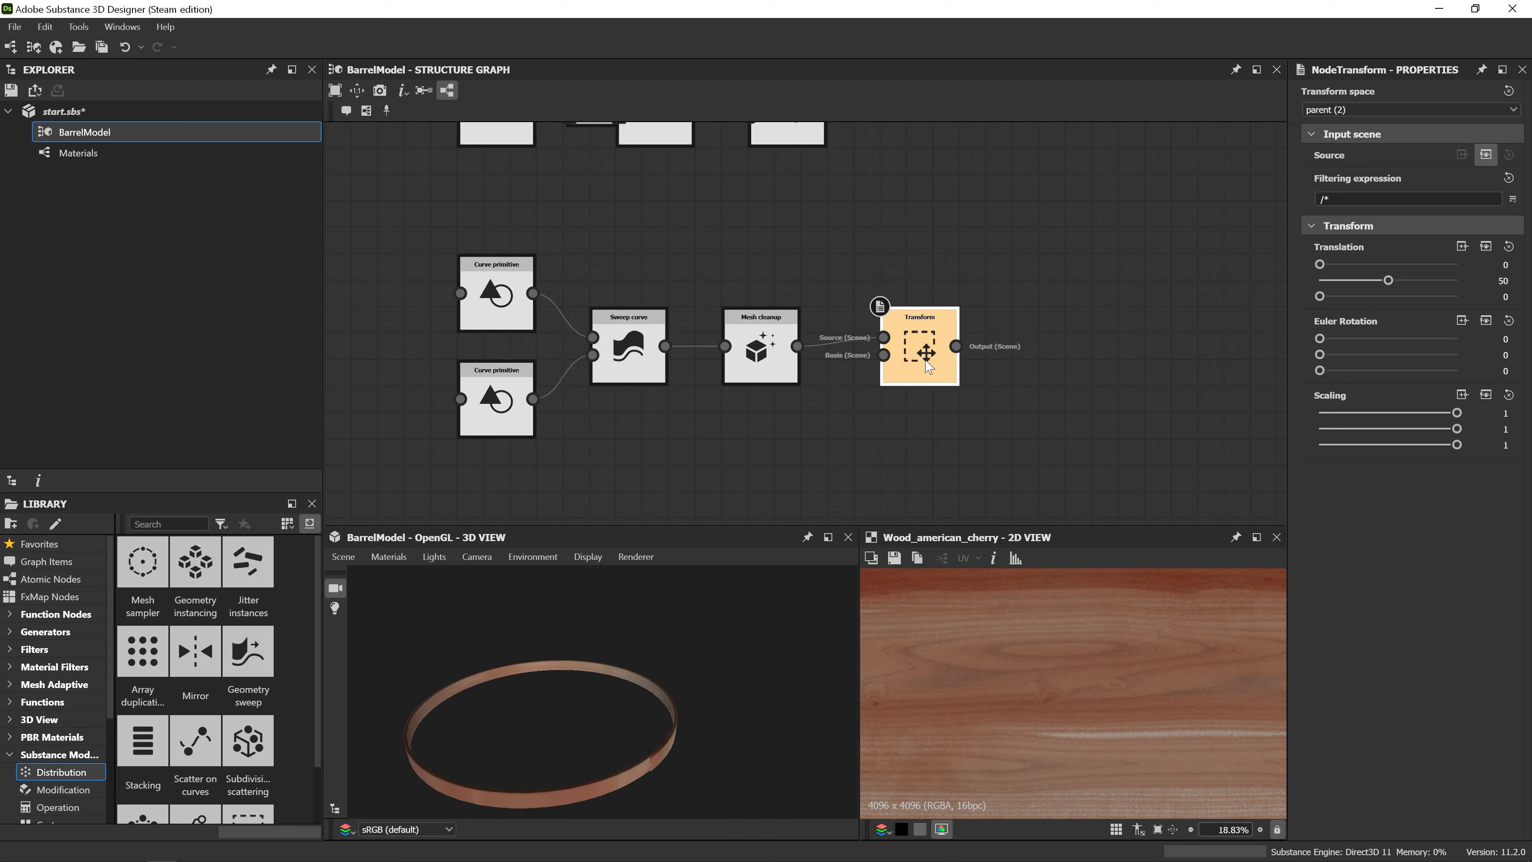
# Add a Mirror node fed by the Transform output, place it above that node and compare both previews.
pyautogui.moveTo(1008, 349); pyautogui.dragTo(784, 394, button='middle')
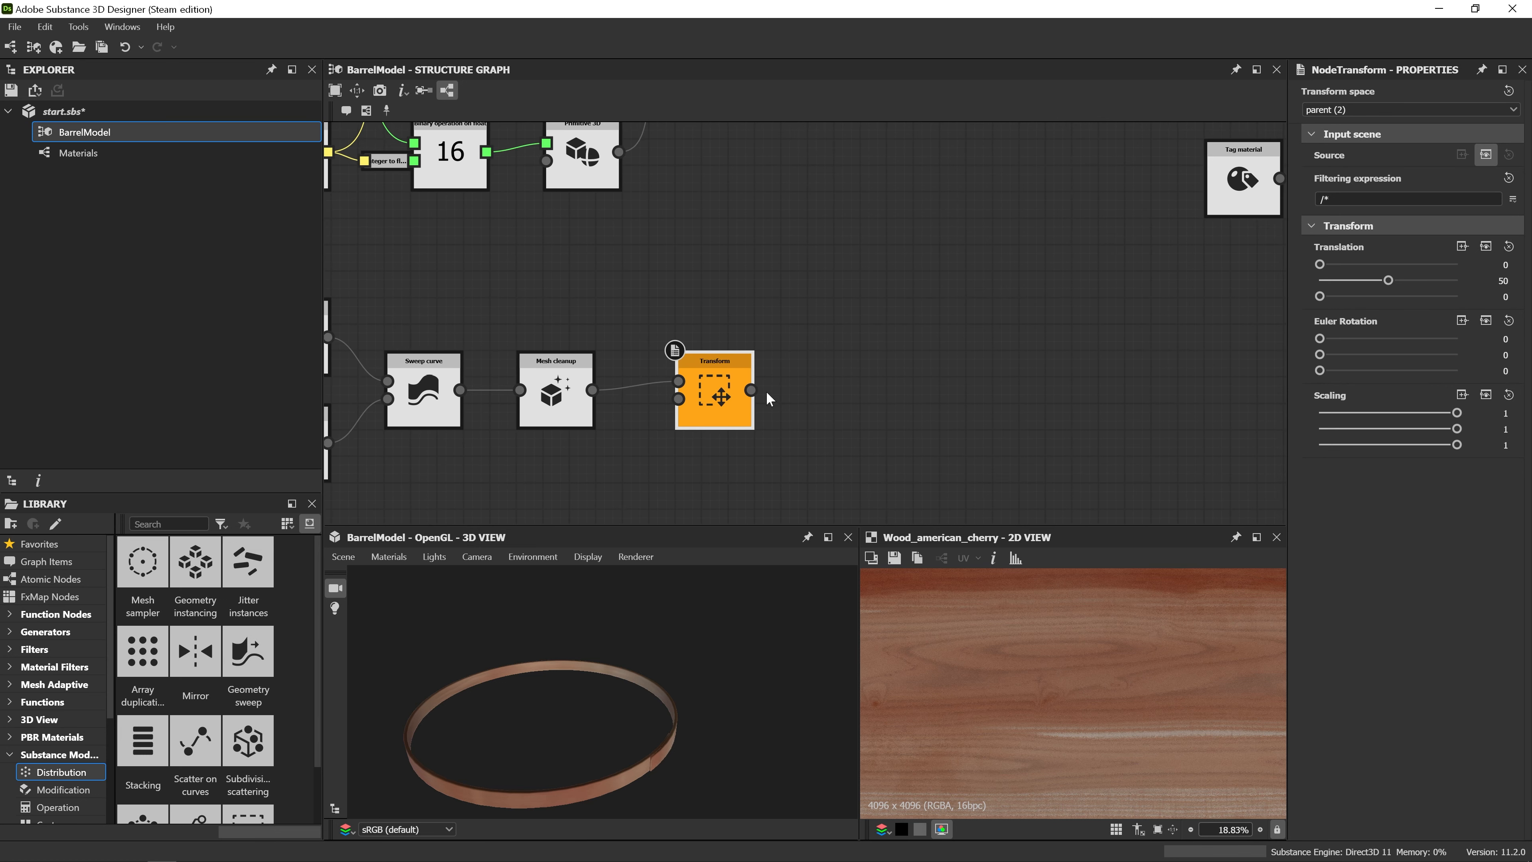
pyautogui.moveTo(751, 390); pyautogui.dragTo(811, 336)
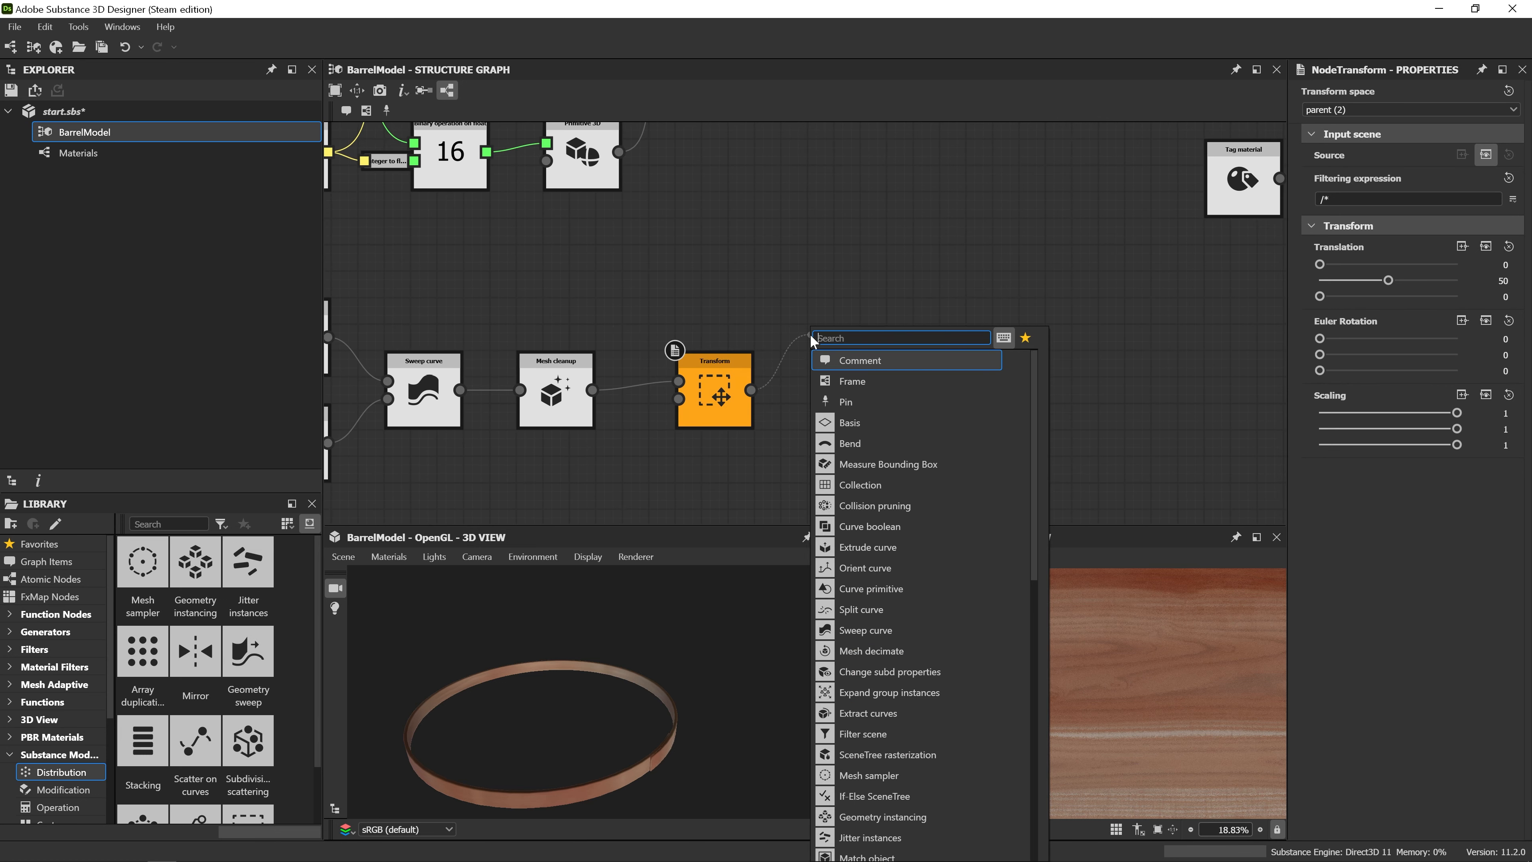
pyautogui.write('mirr')
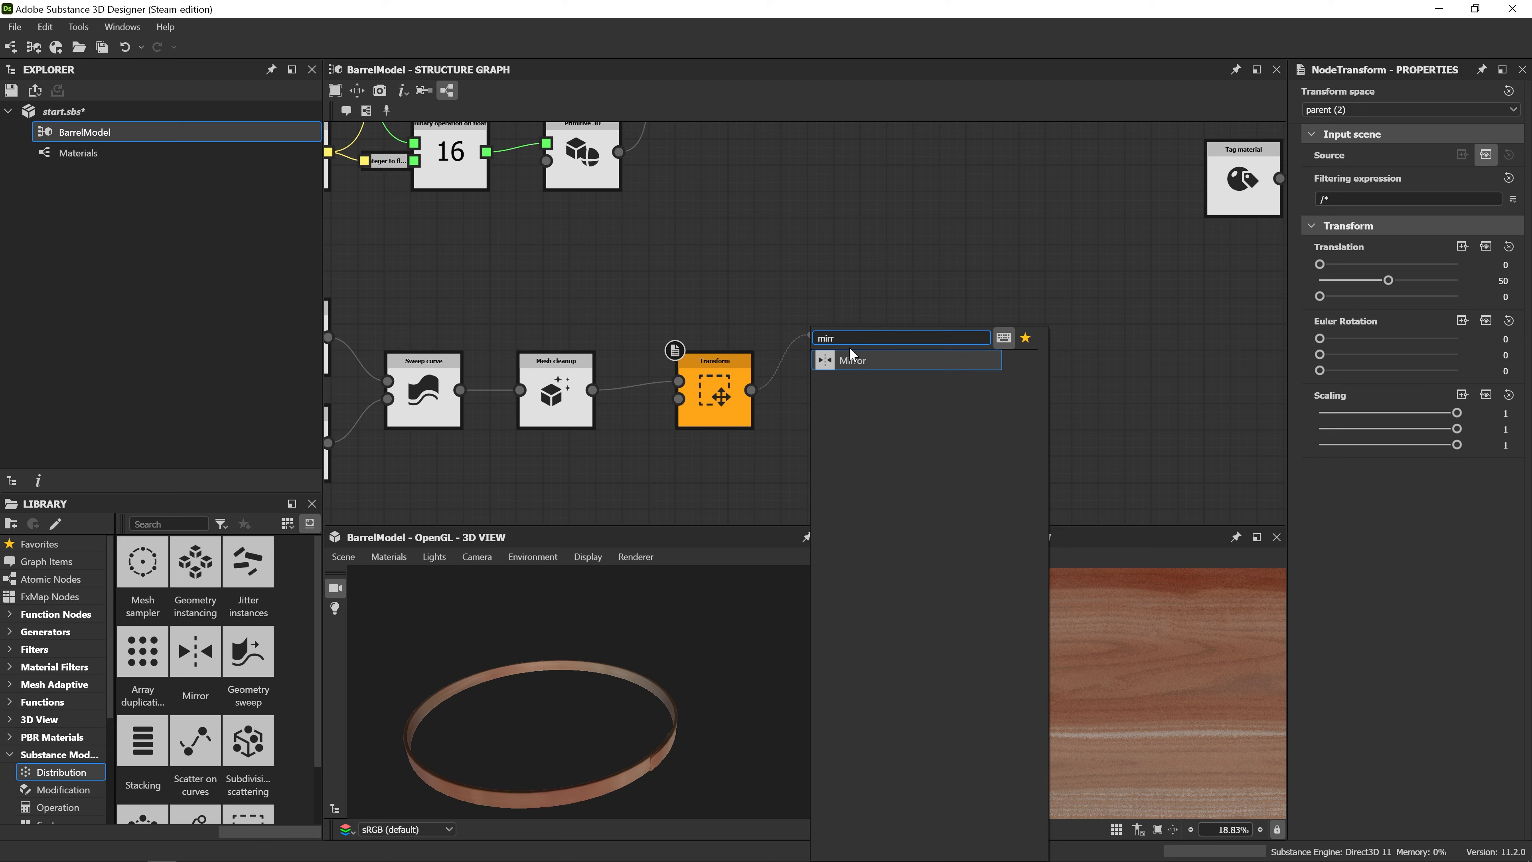
pyautogui.click(847, 361)
pyautogui.moveTo(811, 346); pyautogui.dragTo(864, 410)
pyautogui.scroll(-5, 603, 784)
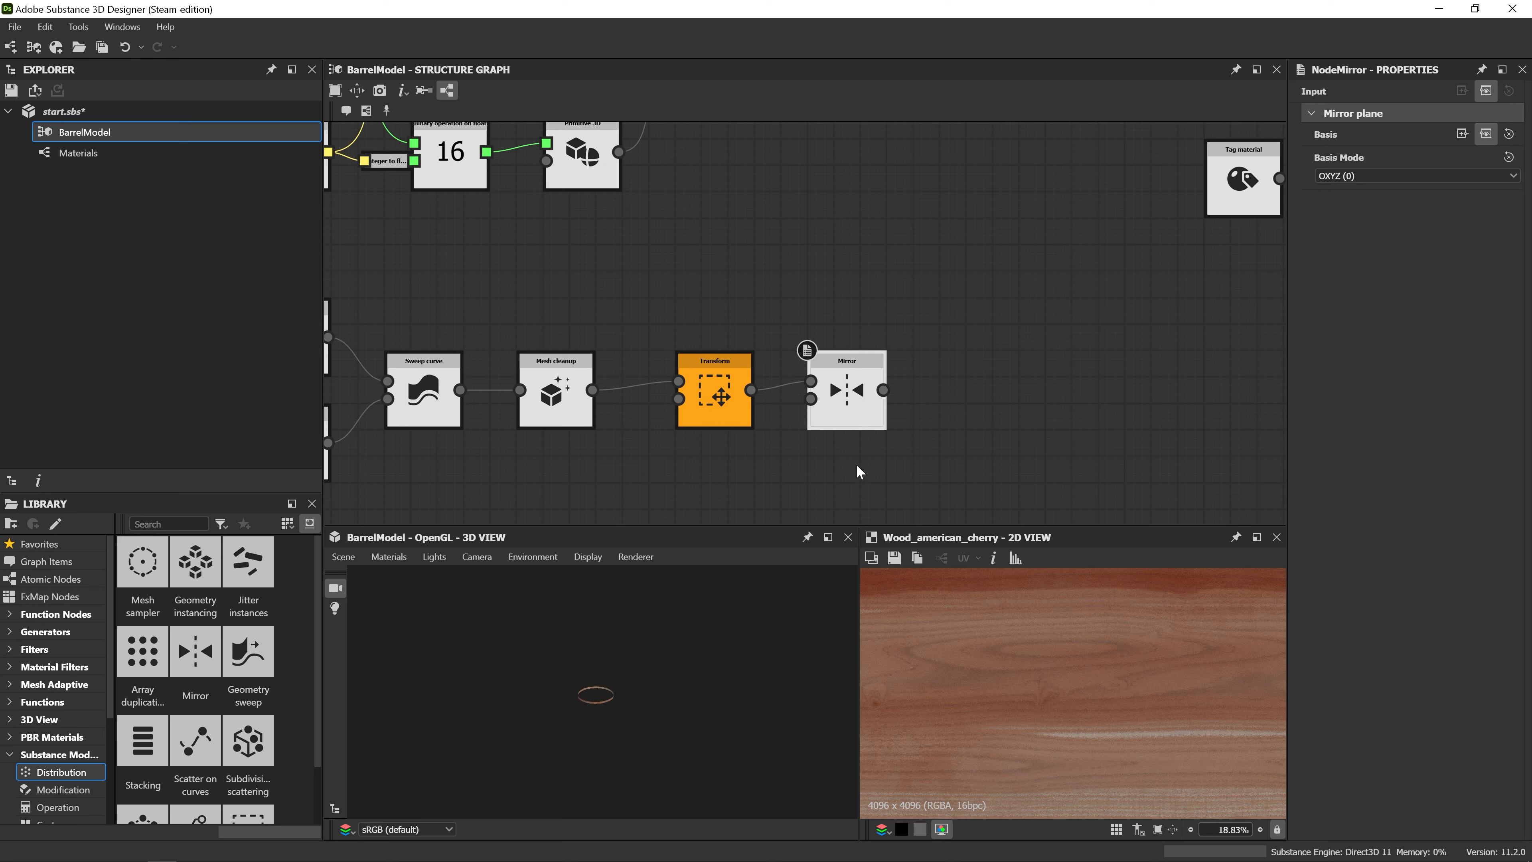
pyautogui.doubleClick(849, 393)
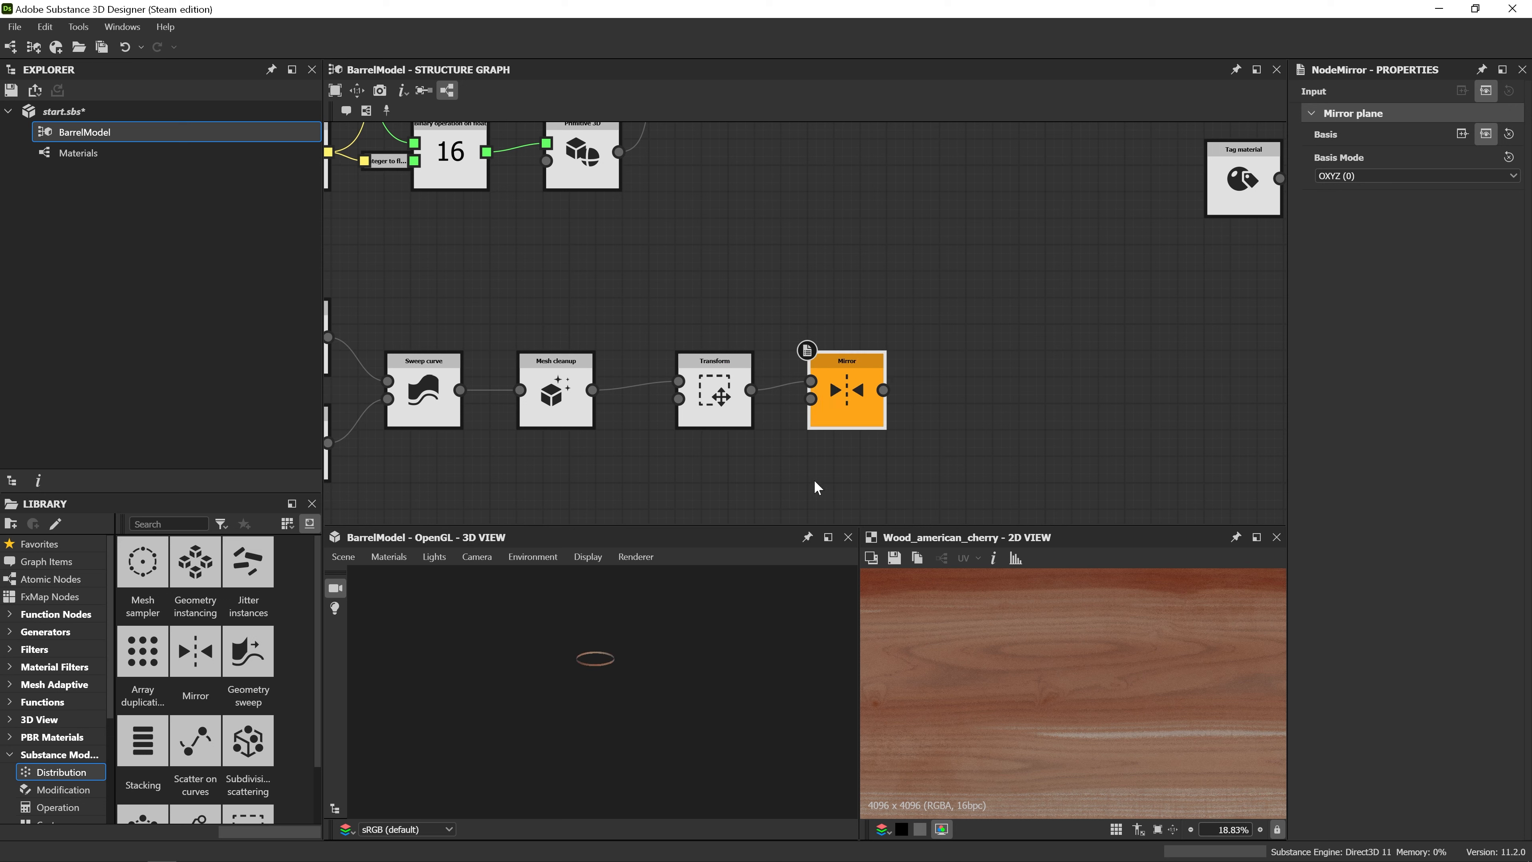
pyautogui.moveTo(841, 426); pyautogui.dragTo(867, 324)
pyautogui.doubleClick(741, 391)
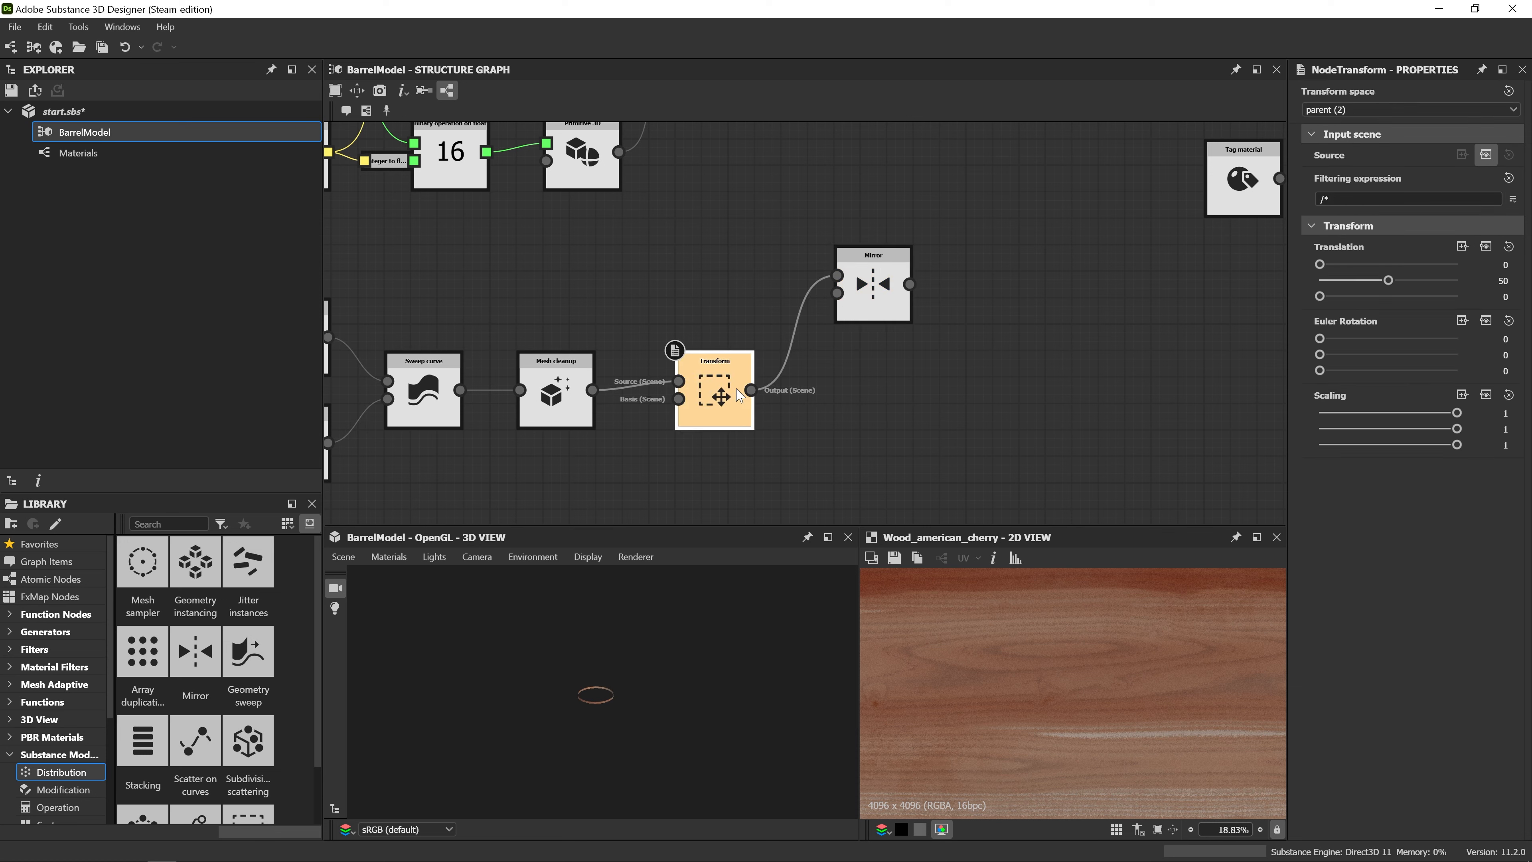
pyautogui.doubleClick(899, 317)
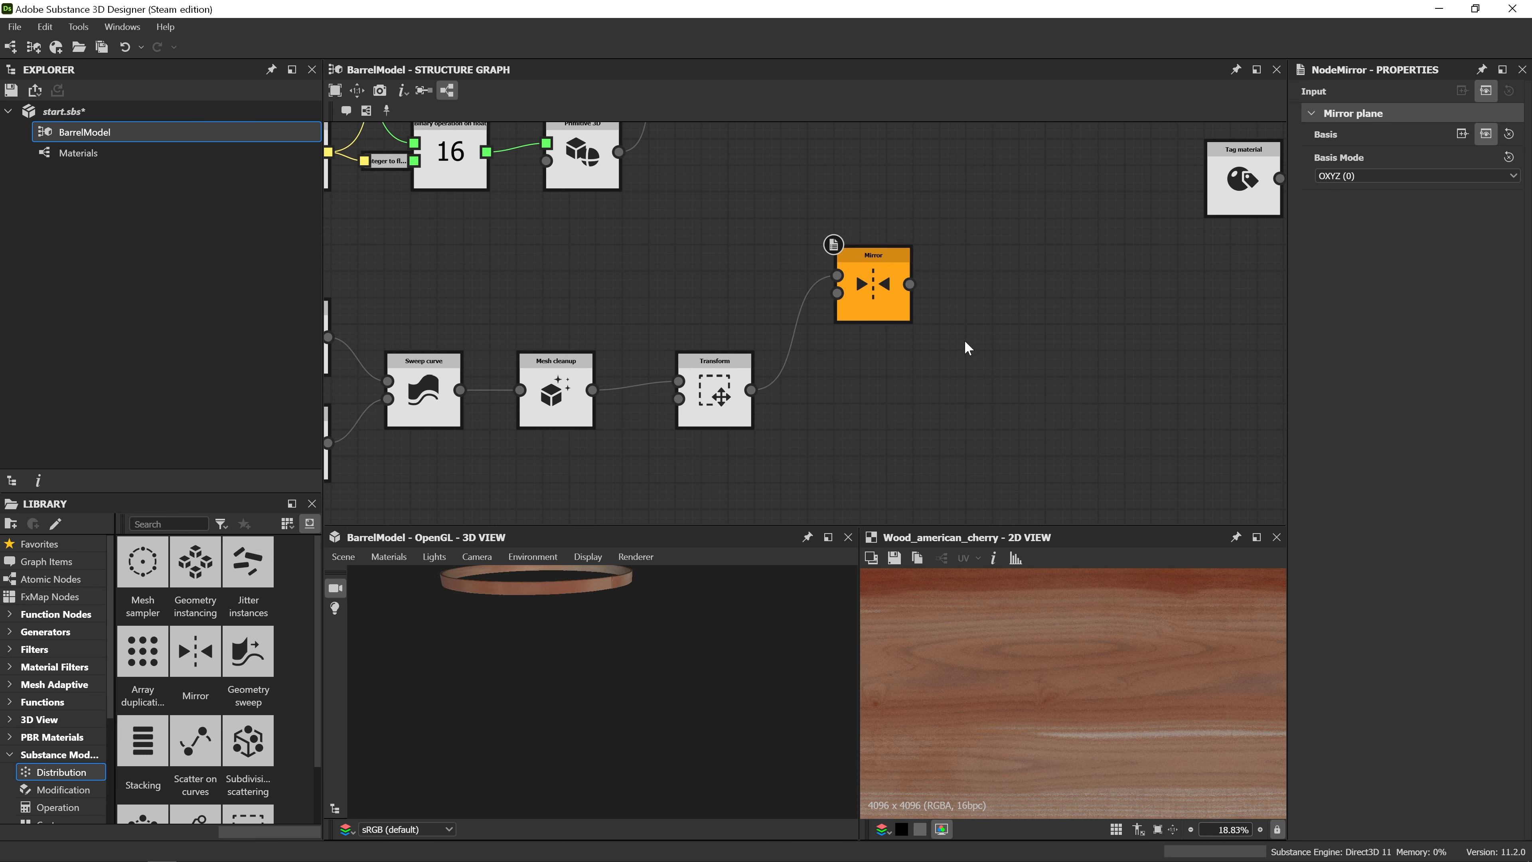
# Add a Merge node and connect the Mirror output to source0 and the Transform output to source1.
pyautogui.press('space')
pyautogui.write('mer')
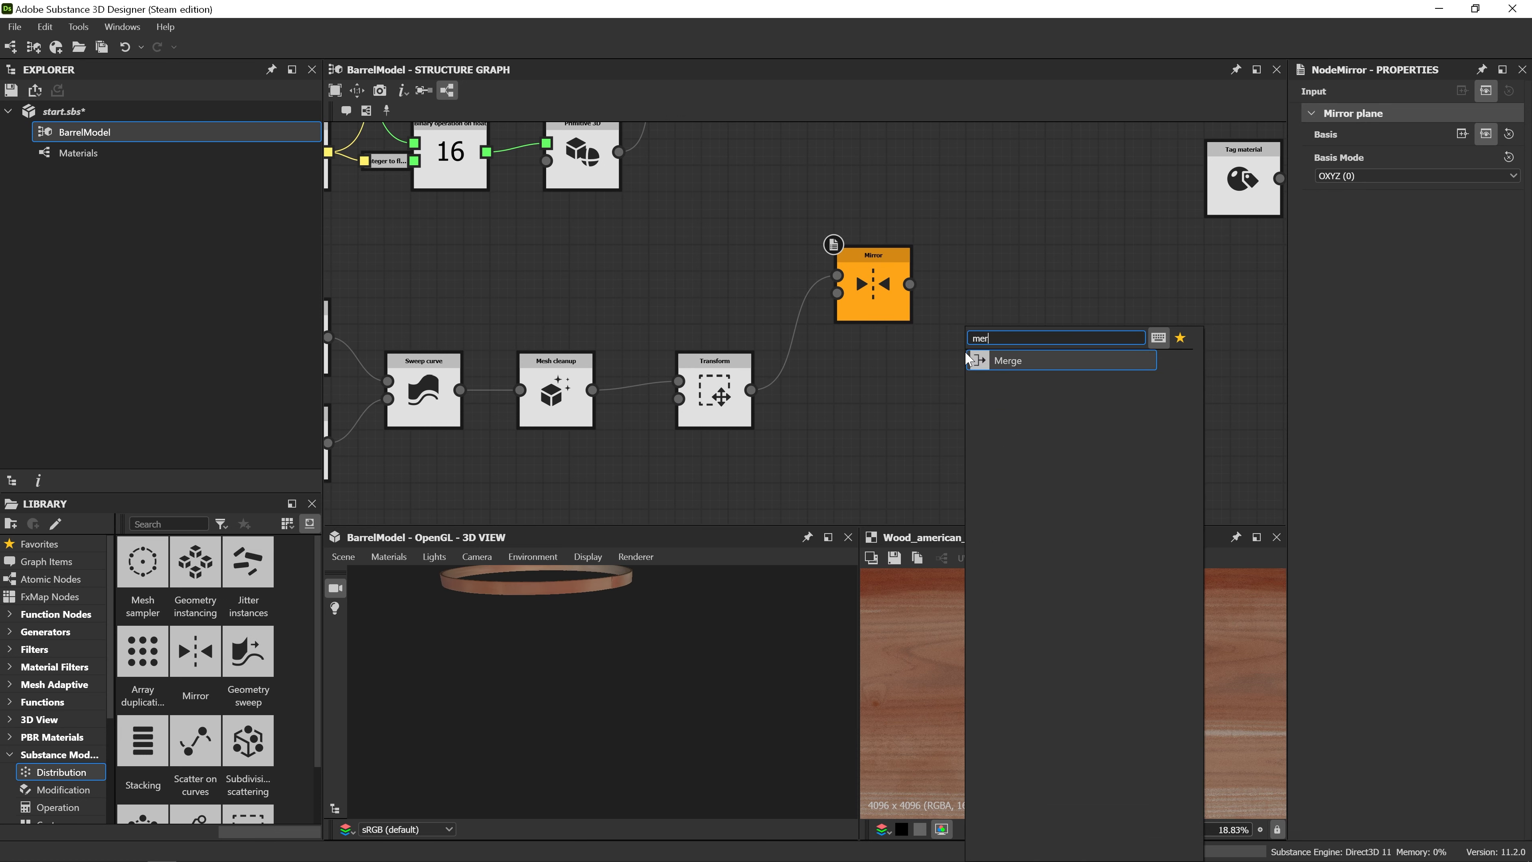
pyautogui.click(1009, 365)
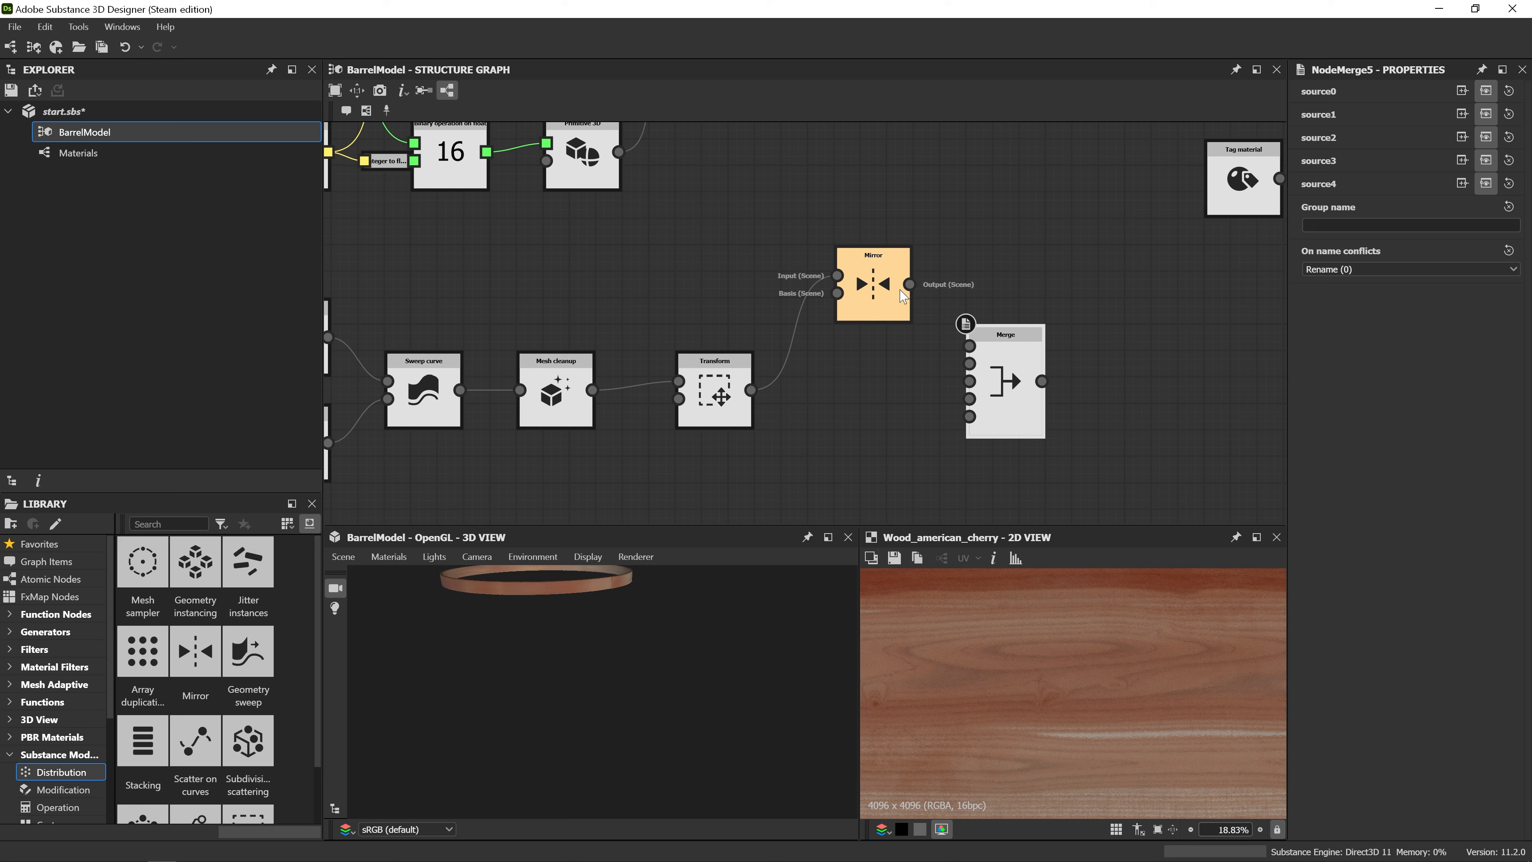
pyautogui.moveTo(909, 284); pyautogui.dragTo(970, 346)
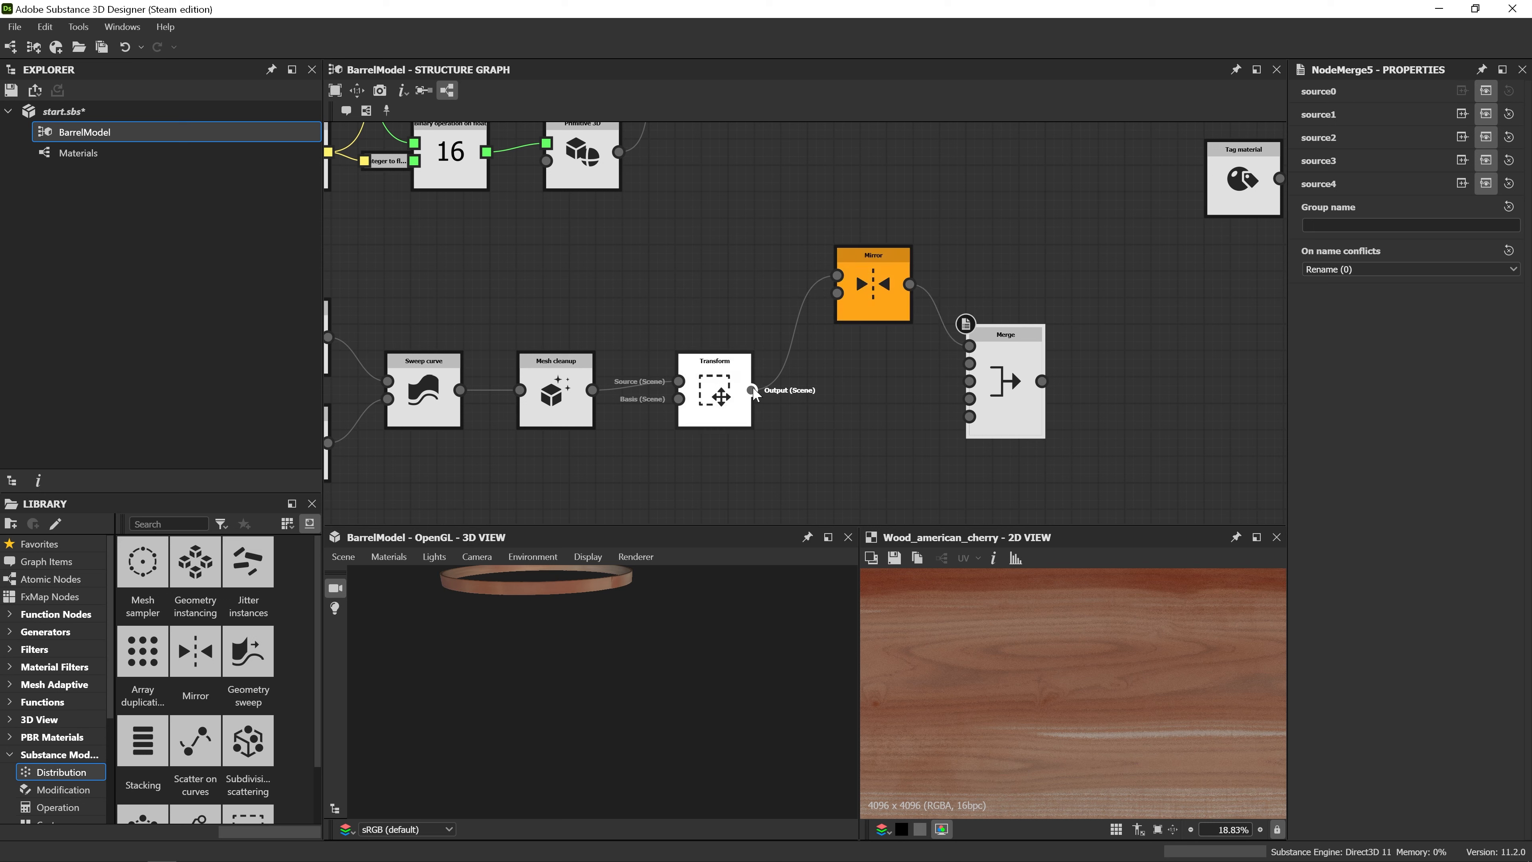
pyautogui.moveTo(752, 390); pyautogui.dragTo(969, 364)
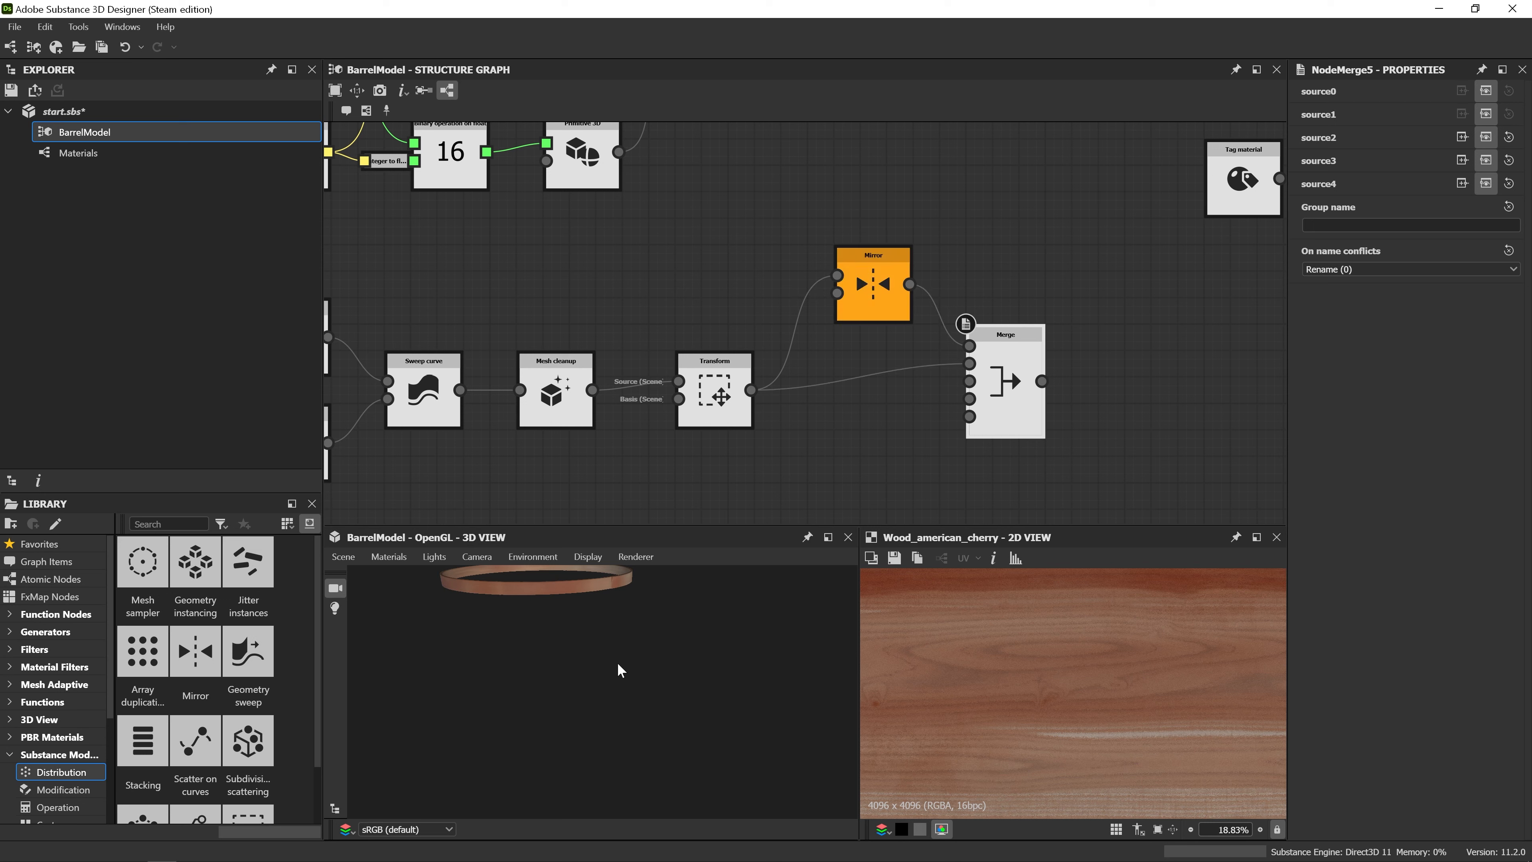
# Check the mirrored hoop in the 3D view and preview the Merge node's combined pair of hoops.
pyautogui.moveTo(618, 662); pyautogui.dragTo(641, 758, button='middle')
pyautogui.scroll(-6, 601, 695)
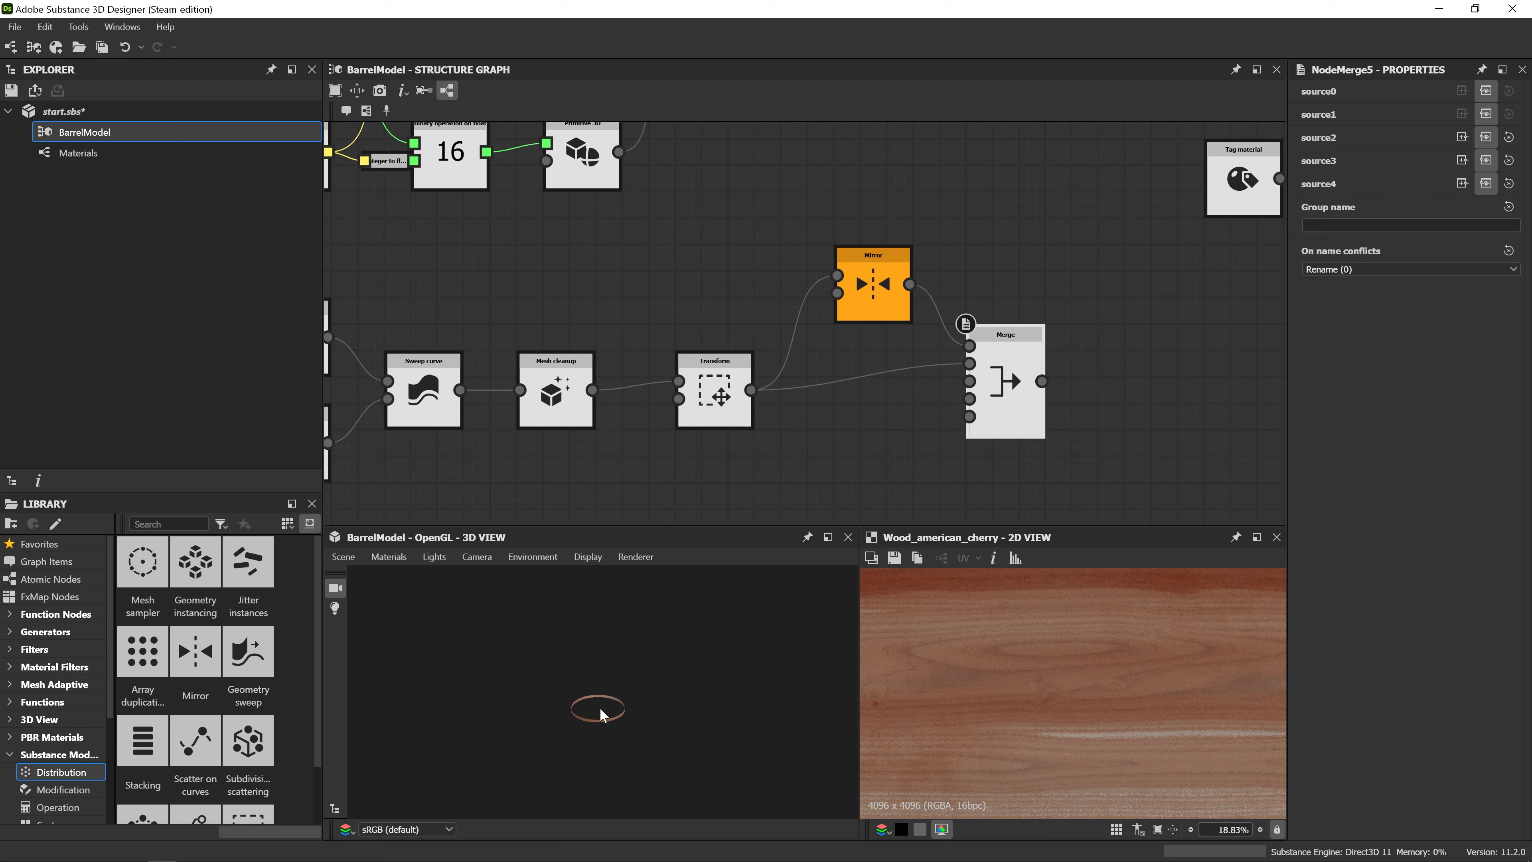
pyautogui.click(1016, 375)
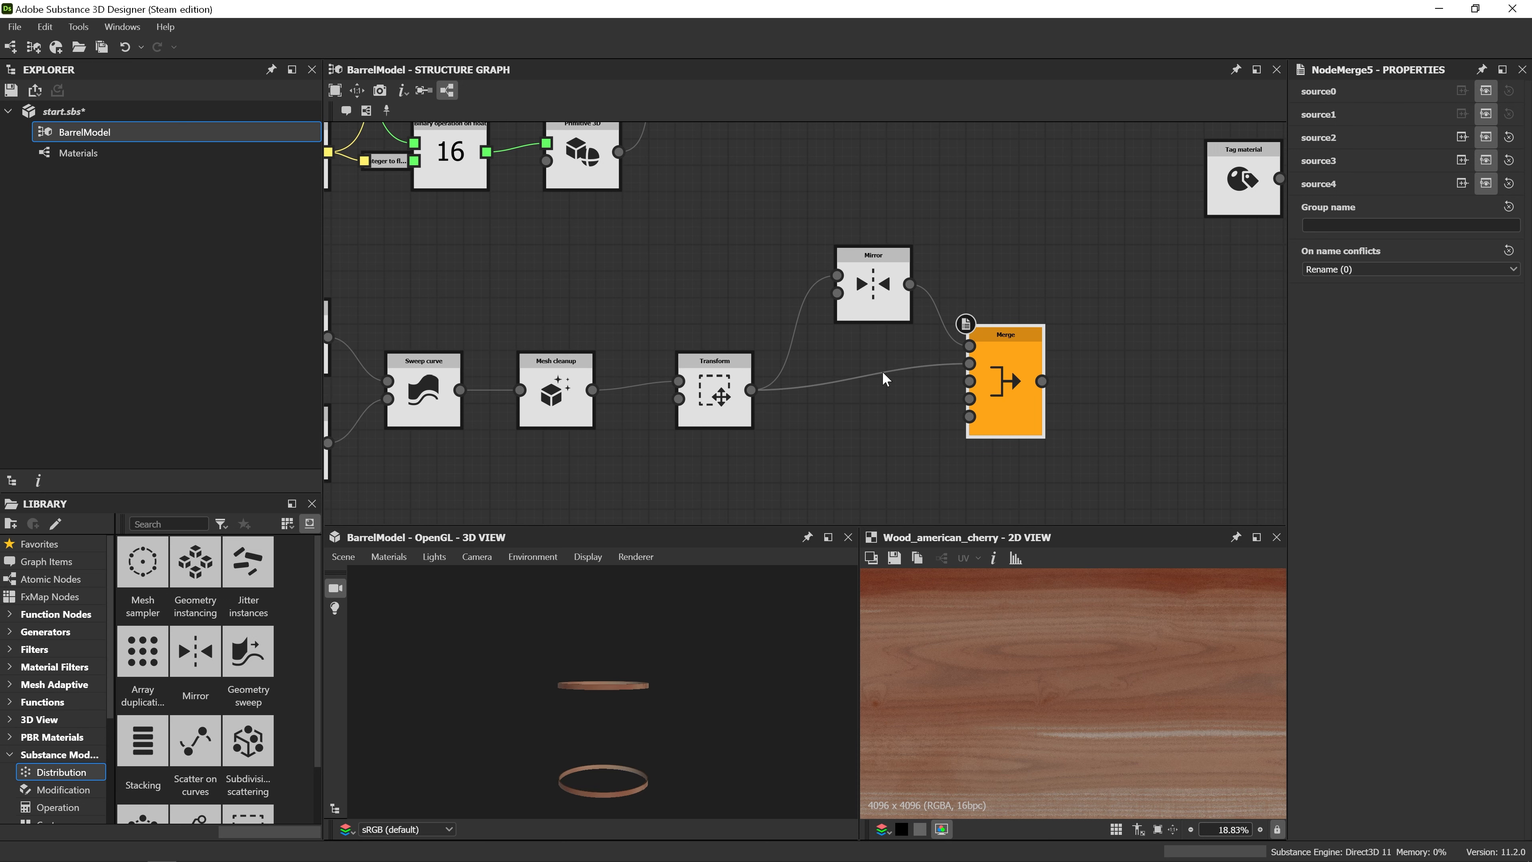
# Add a UV transform node after the hoops' Merge node and move Merge slightly down to line up its connections.
pyautogui.moveTo(1078, 372); pyautogui.dragTo(923, 389, button='middle')
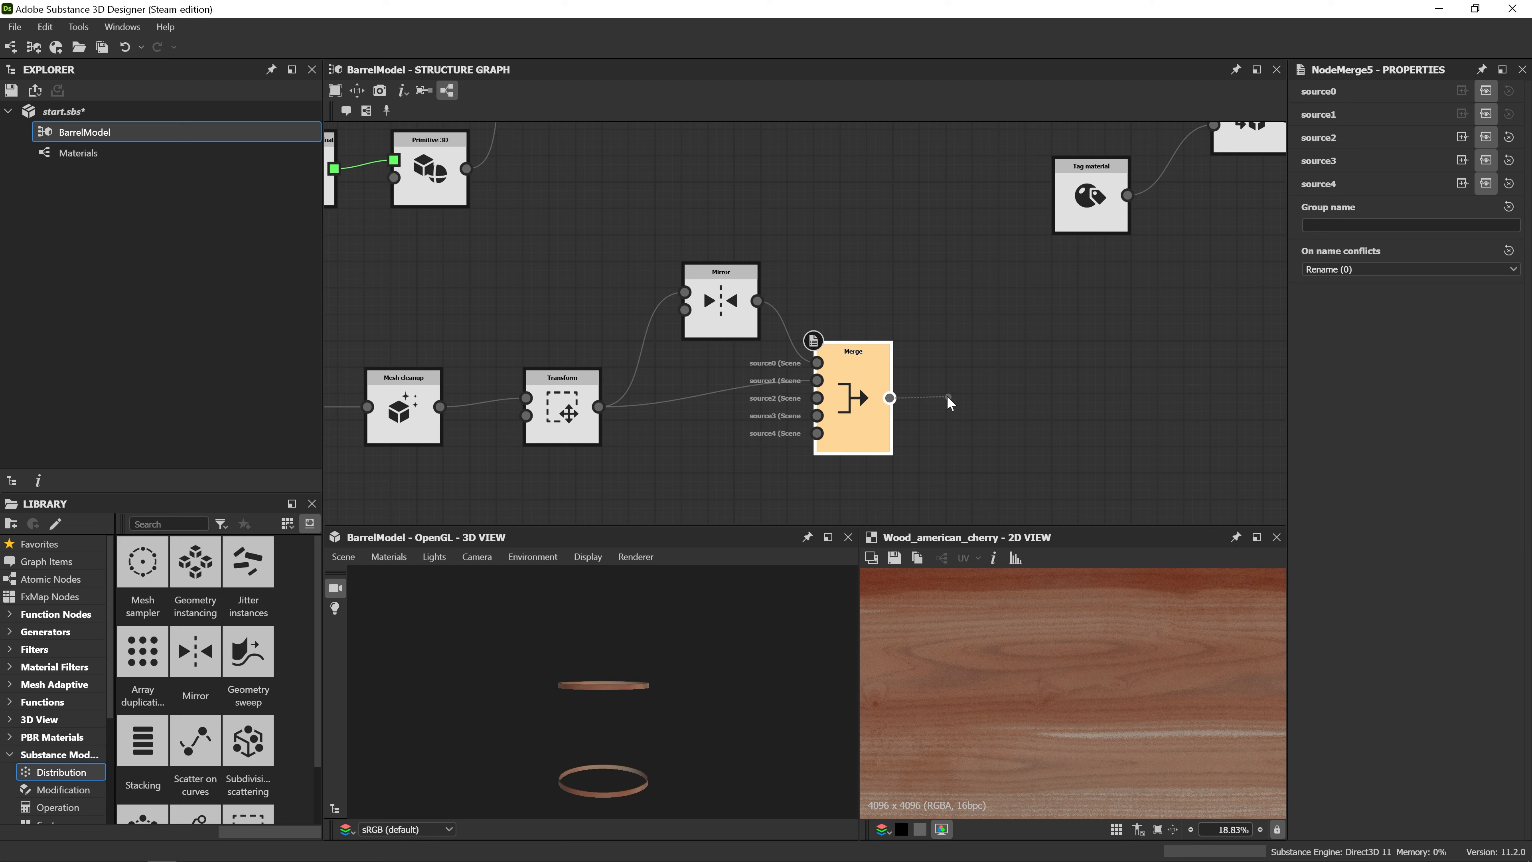
pyautogui.moveTo(948, 397); pyautogui.dragTo(946, 395)
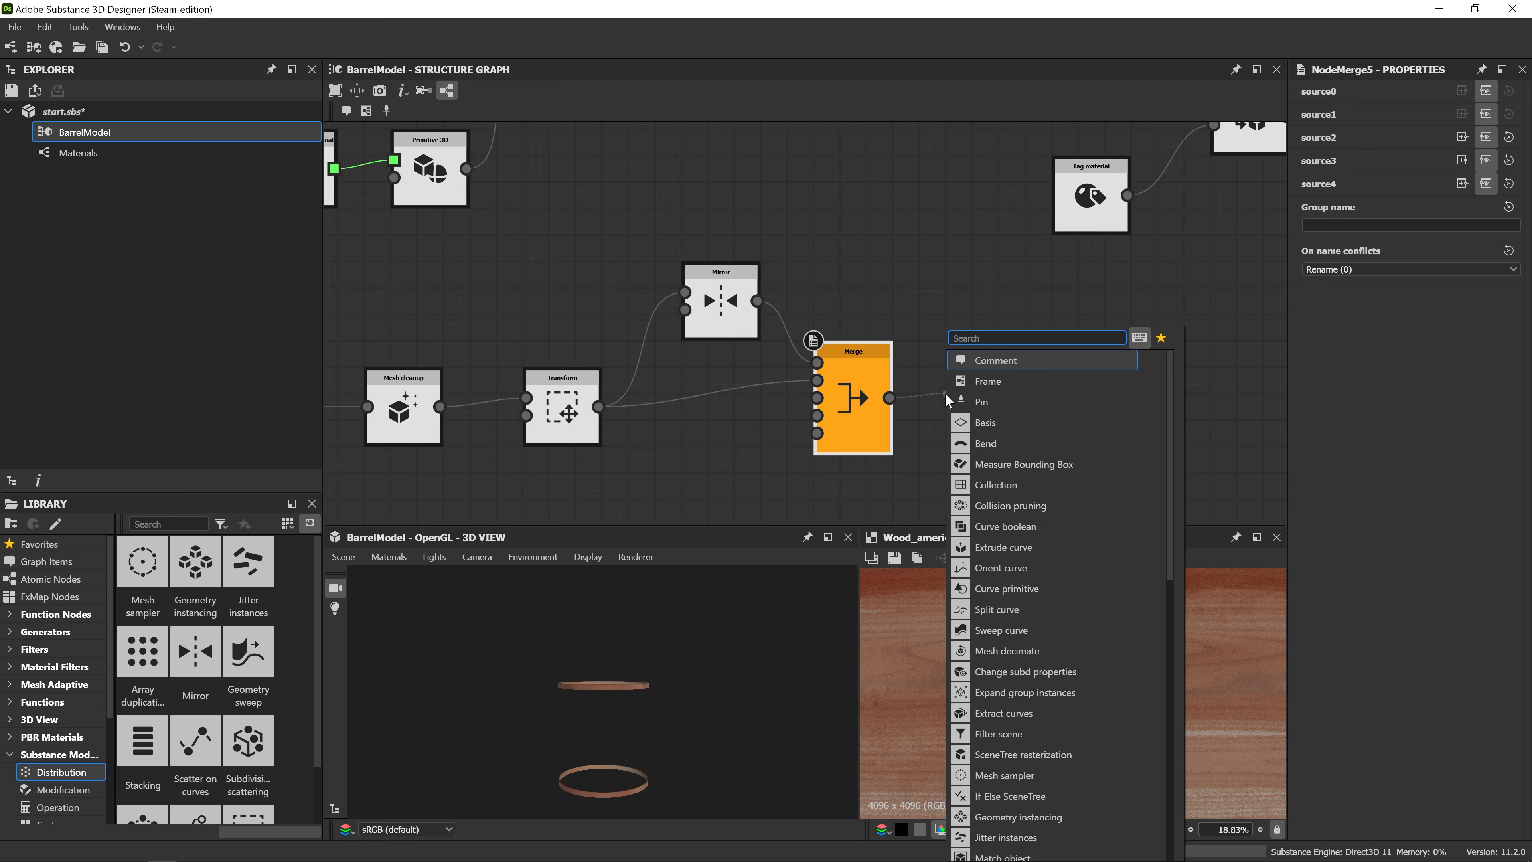
pyautogui.write('uv')
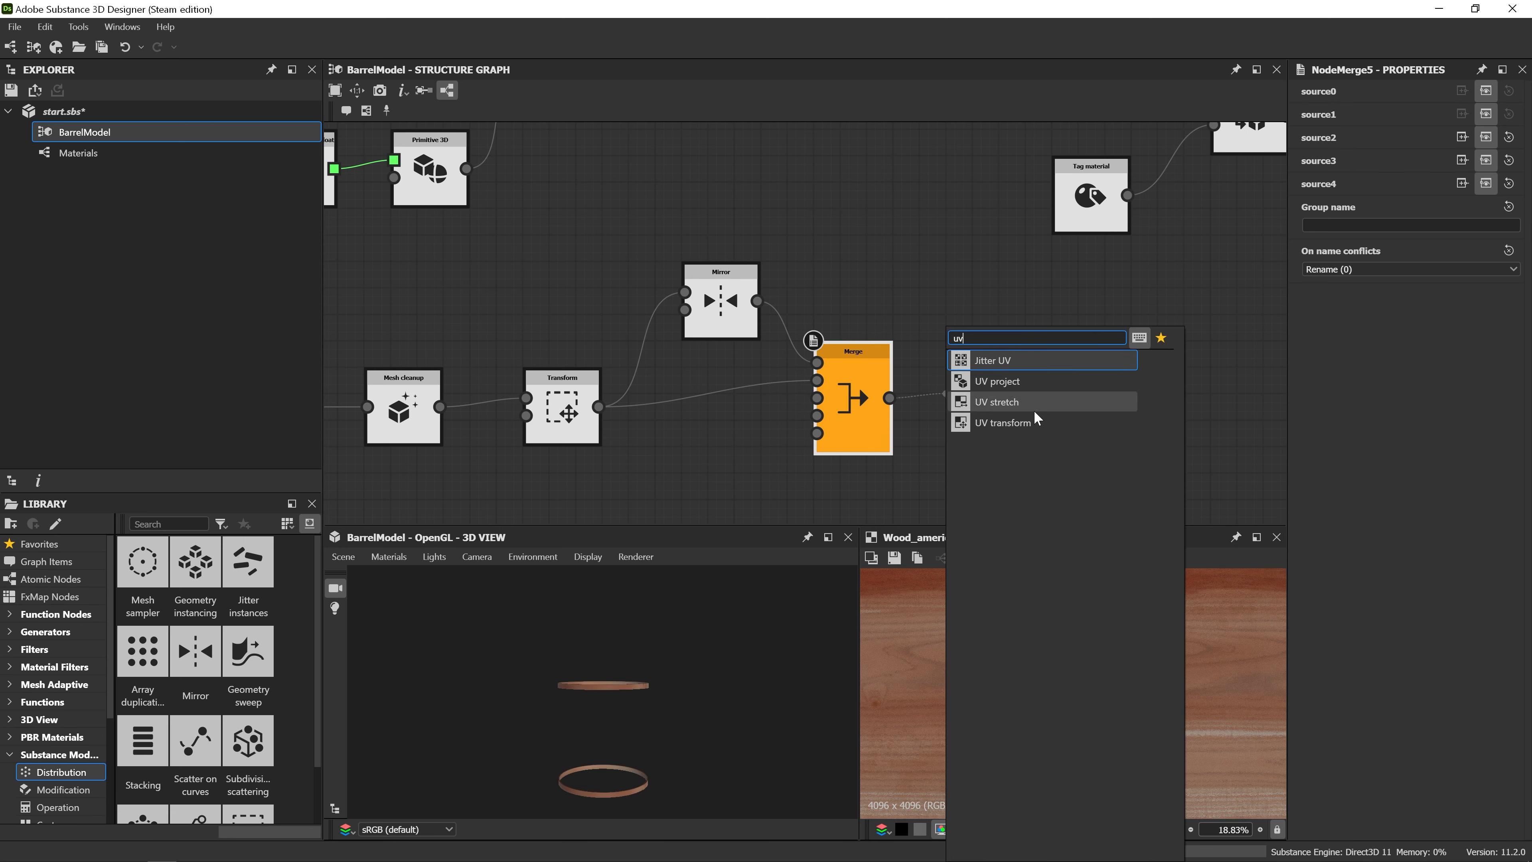
pyautogui.click(1034, 421)
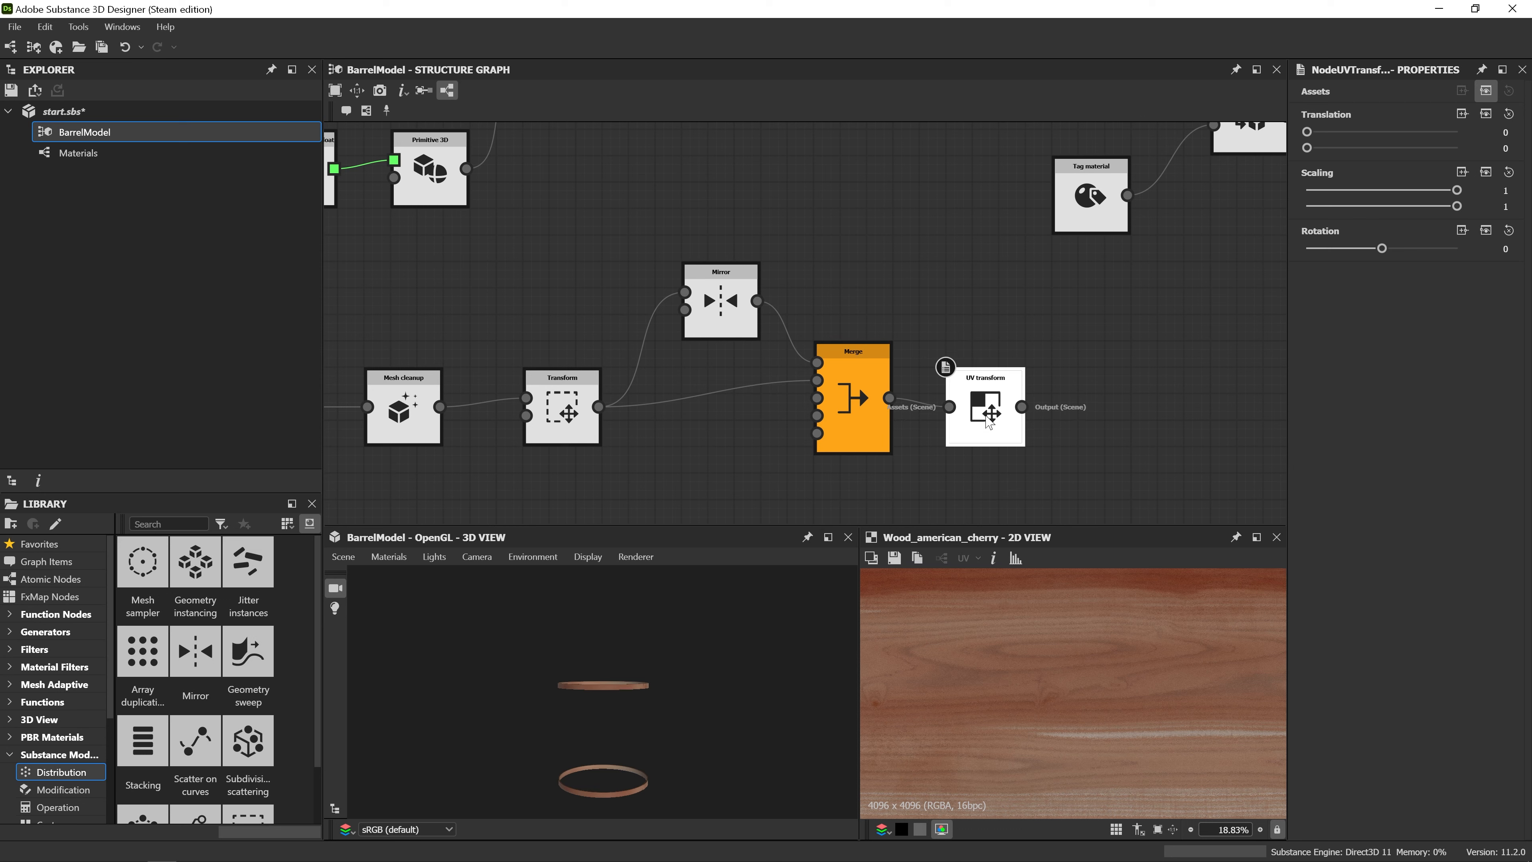
pyautogui.moveTo(871, 399); pyautogui.dragTo(870, 420)
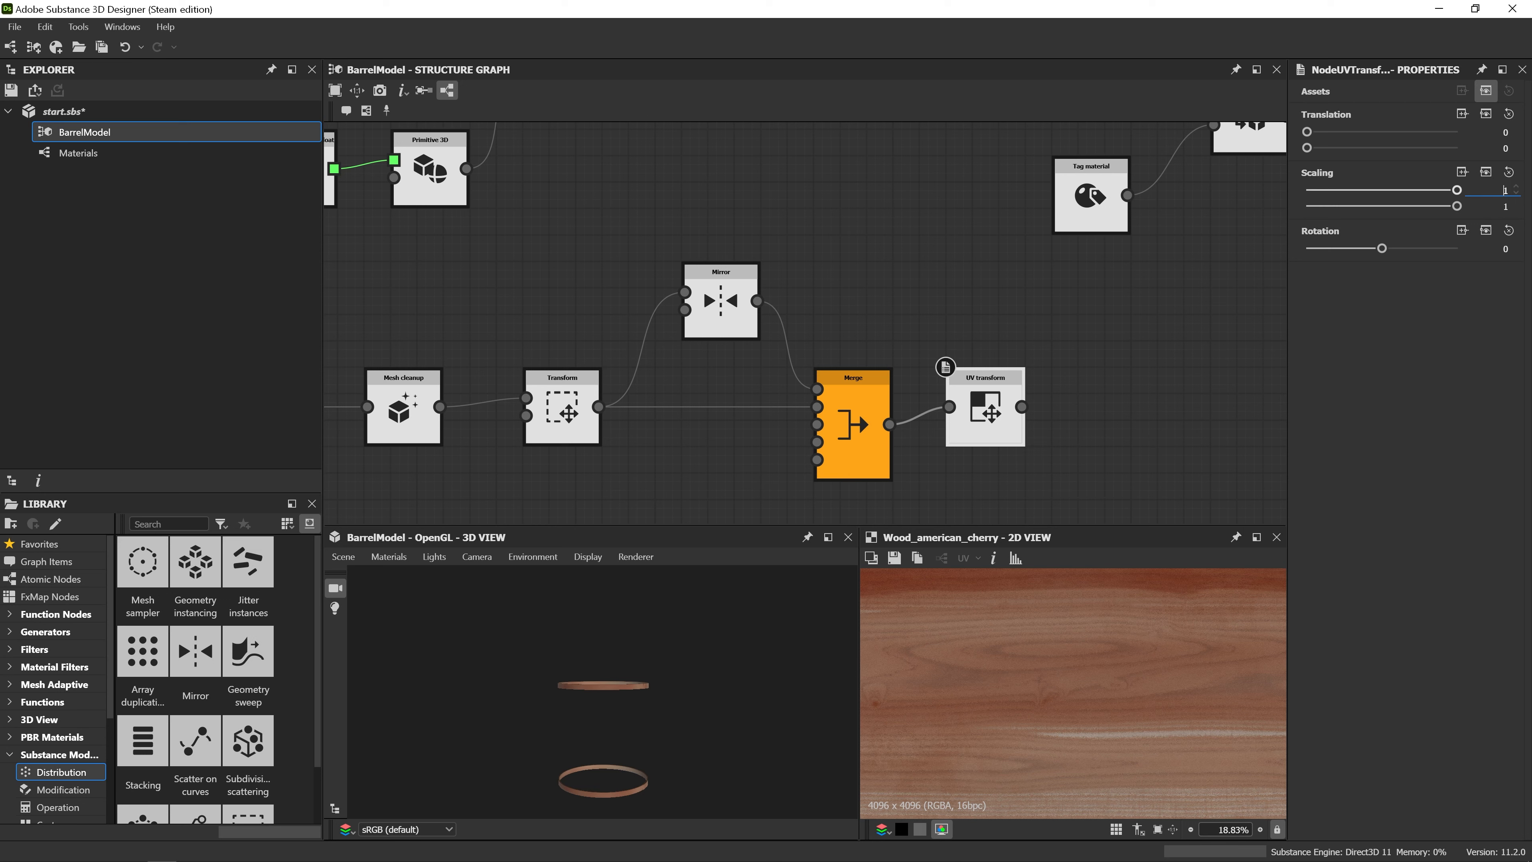
# Set the UV transform scaling to 0.2 in the first direction and 5 in the second.
pyautogui.click(1509, 191)
pyautogui.write('0.2')
pyautogui.press('Return')
pyautogui.click(1505, 206)
pyautogui.write('5')
pyautogui.press('Return')
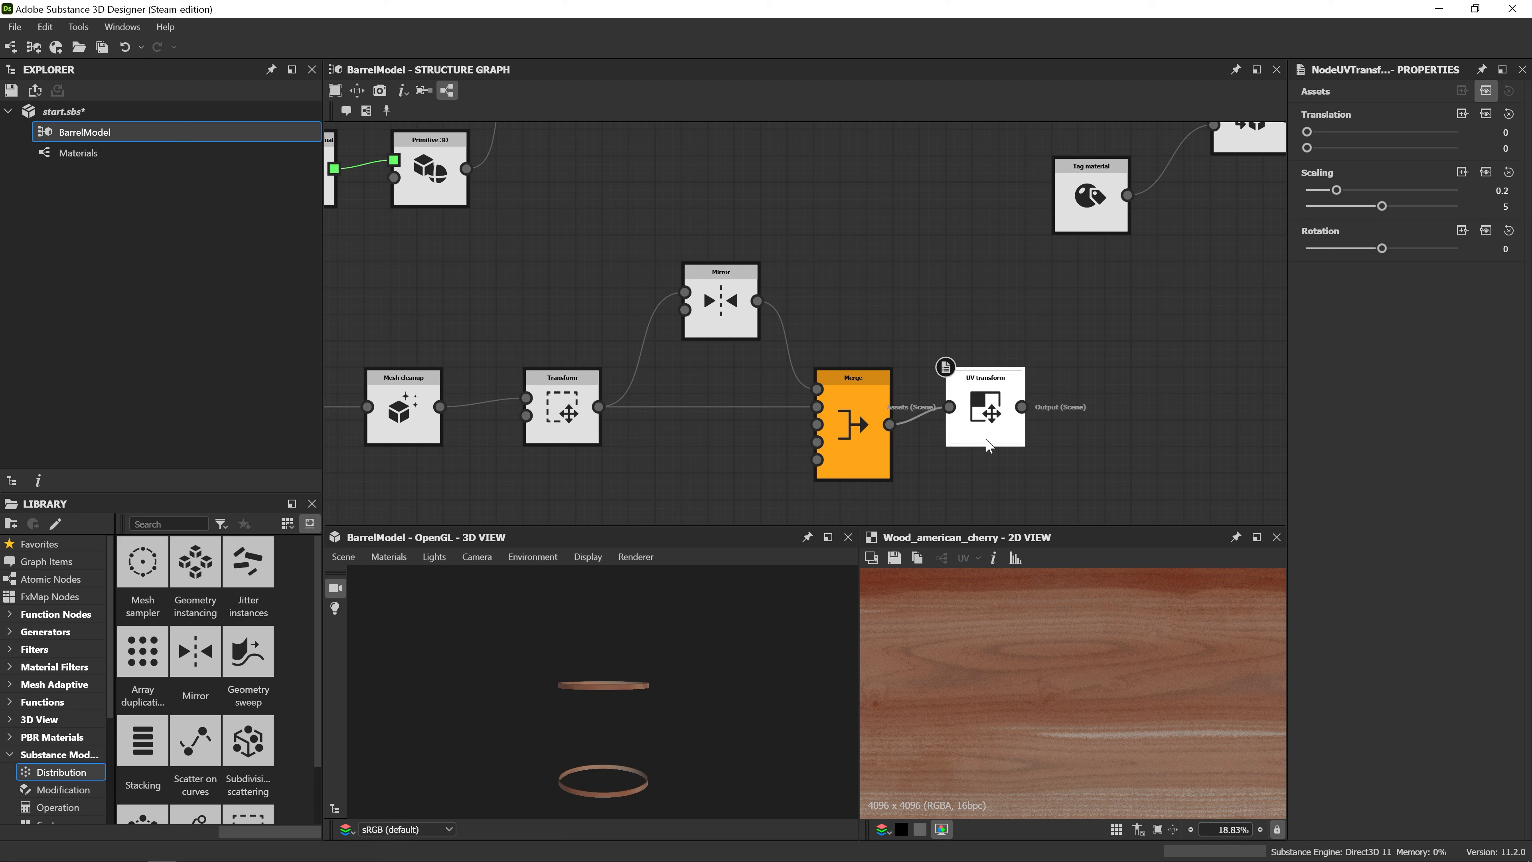
# Preview the UV transform output and inspect the texture scaling on both hoops from close up and from an angle.
pyautogui.click(986, 410)
pyautogui.scroll(5, 619, 691)
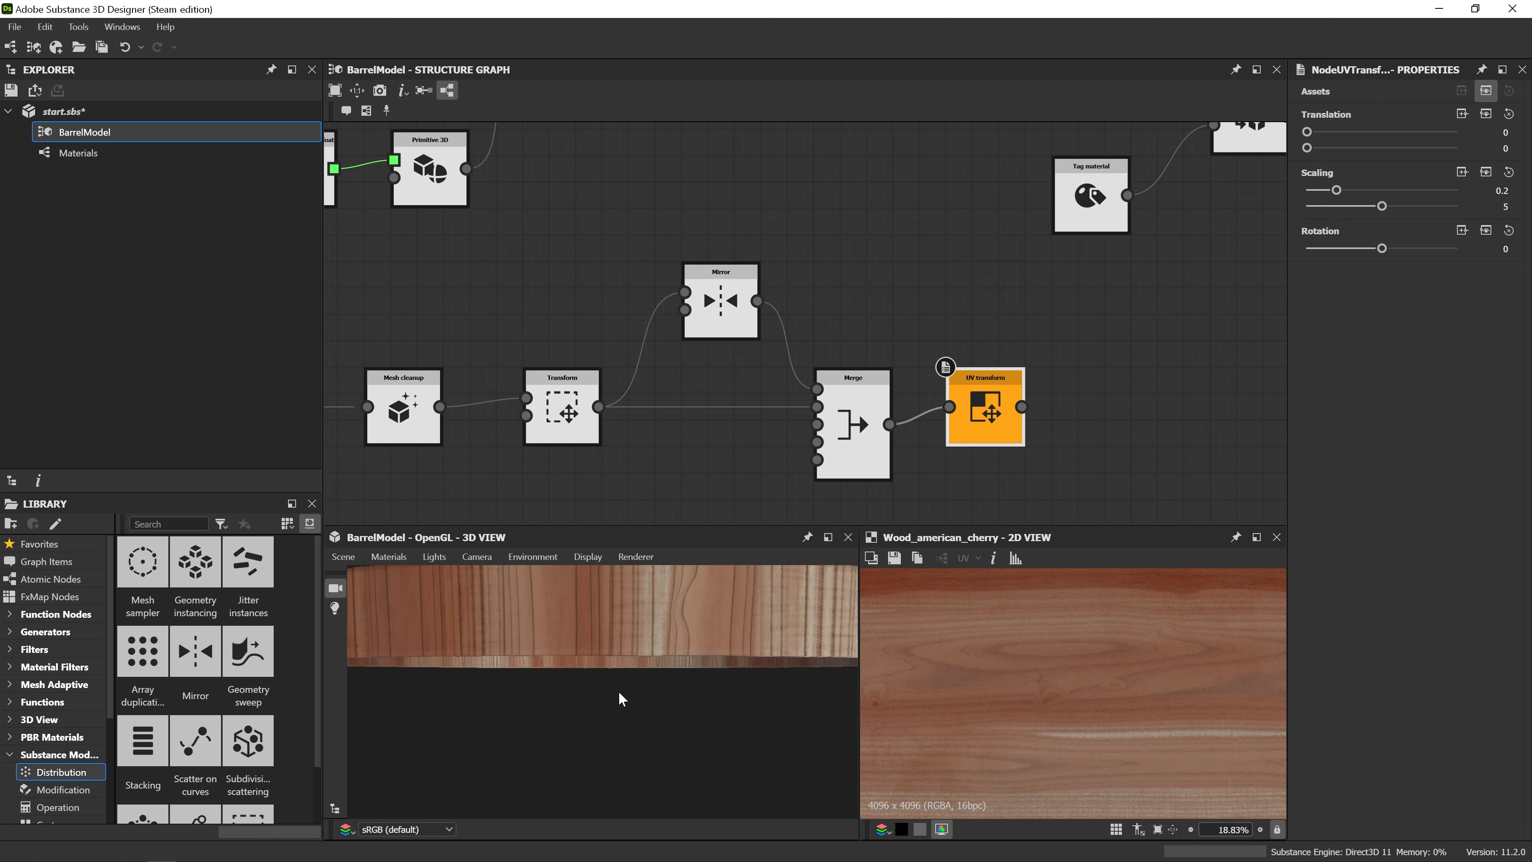
pyautogui.scroll(-5, 619, 691)
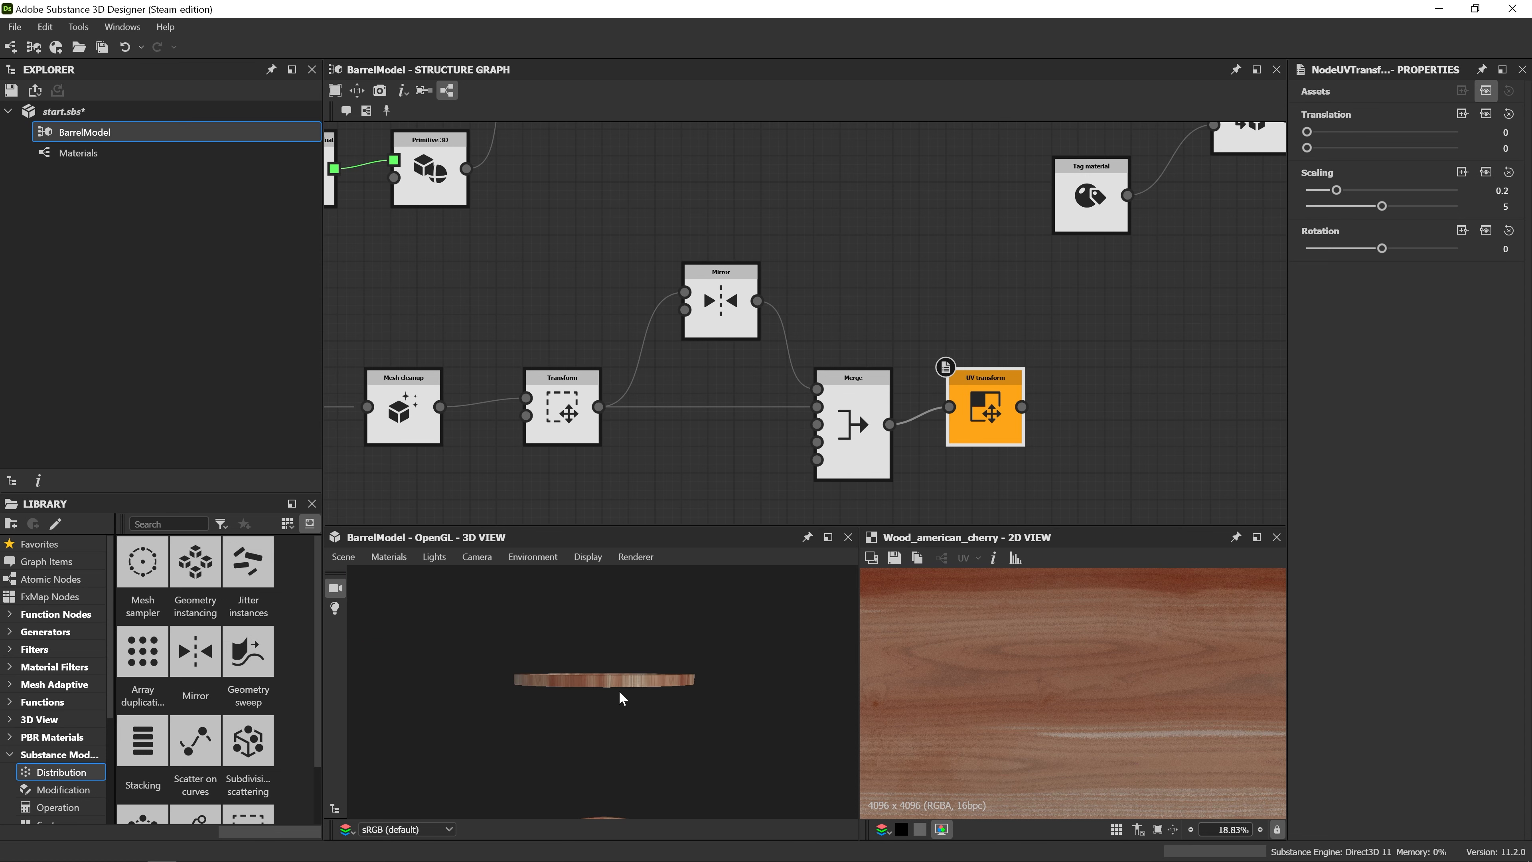
pyautogui.moveTo(620, 686); pyautogui.dragTo(655, 635)
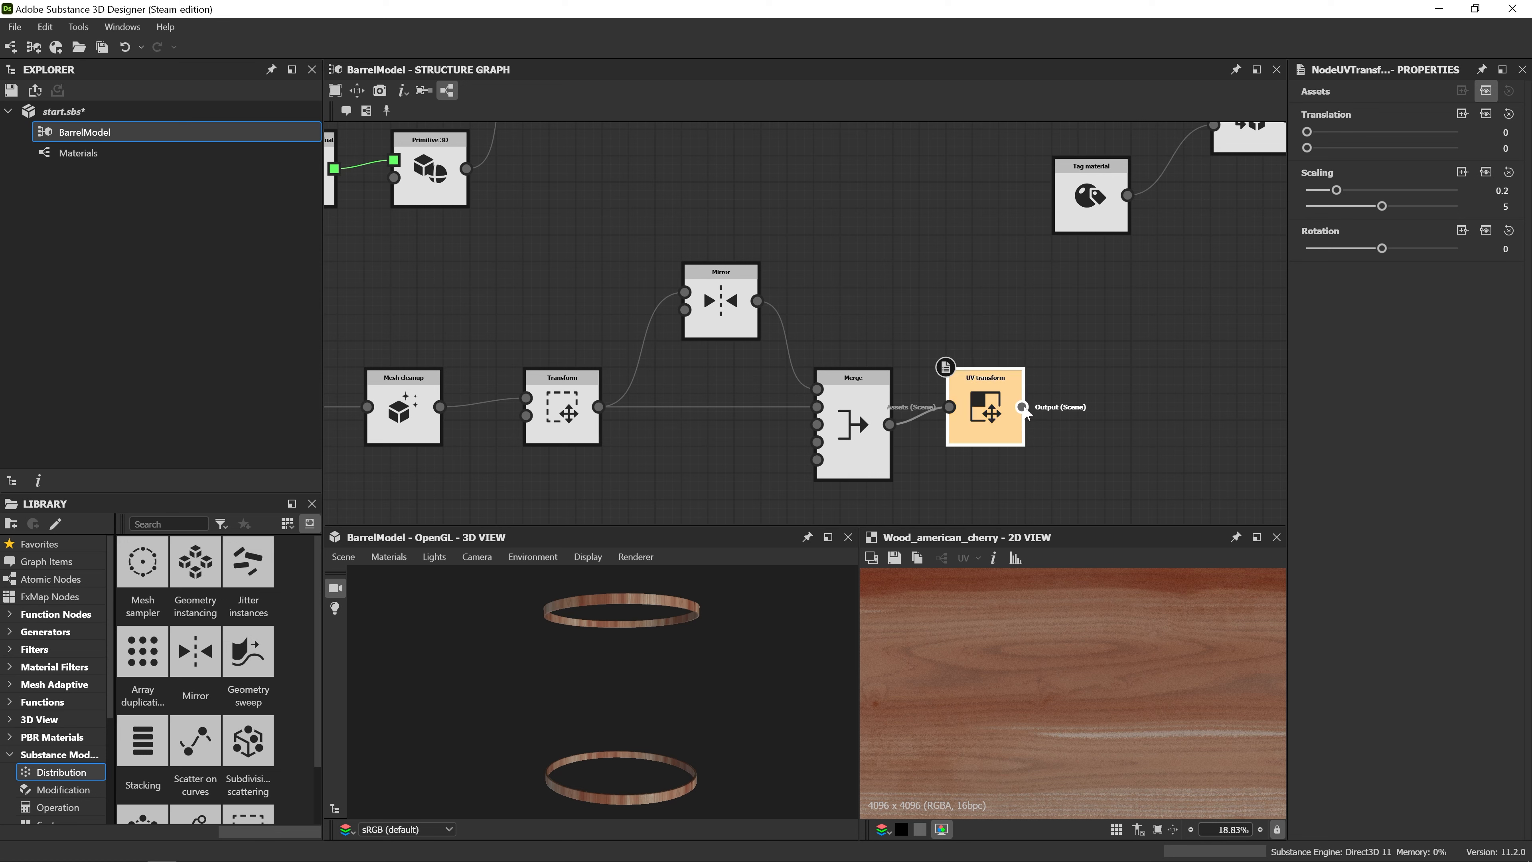
# Add a Jitter UV node after UV transform, set its U and V position maximums to 10 and preview it.
pyautogui.moveTo(1024, 406); pyautogui.dragTo(1079, 407)
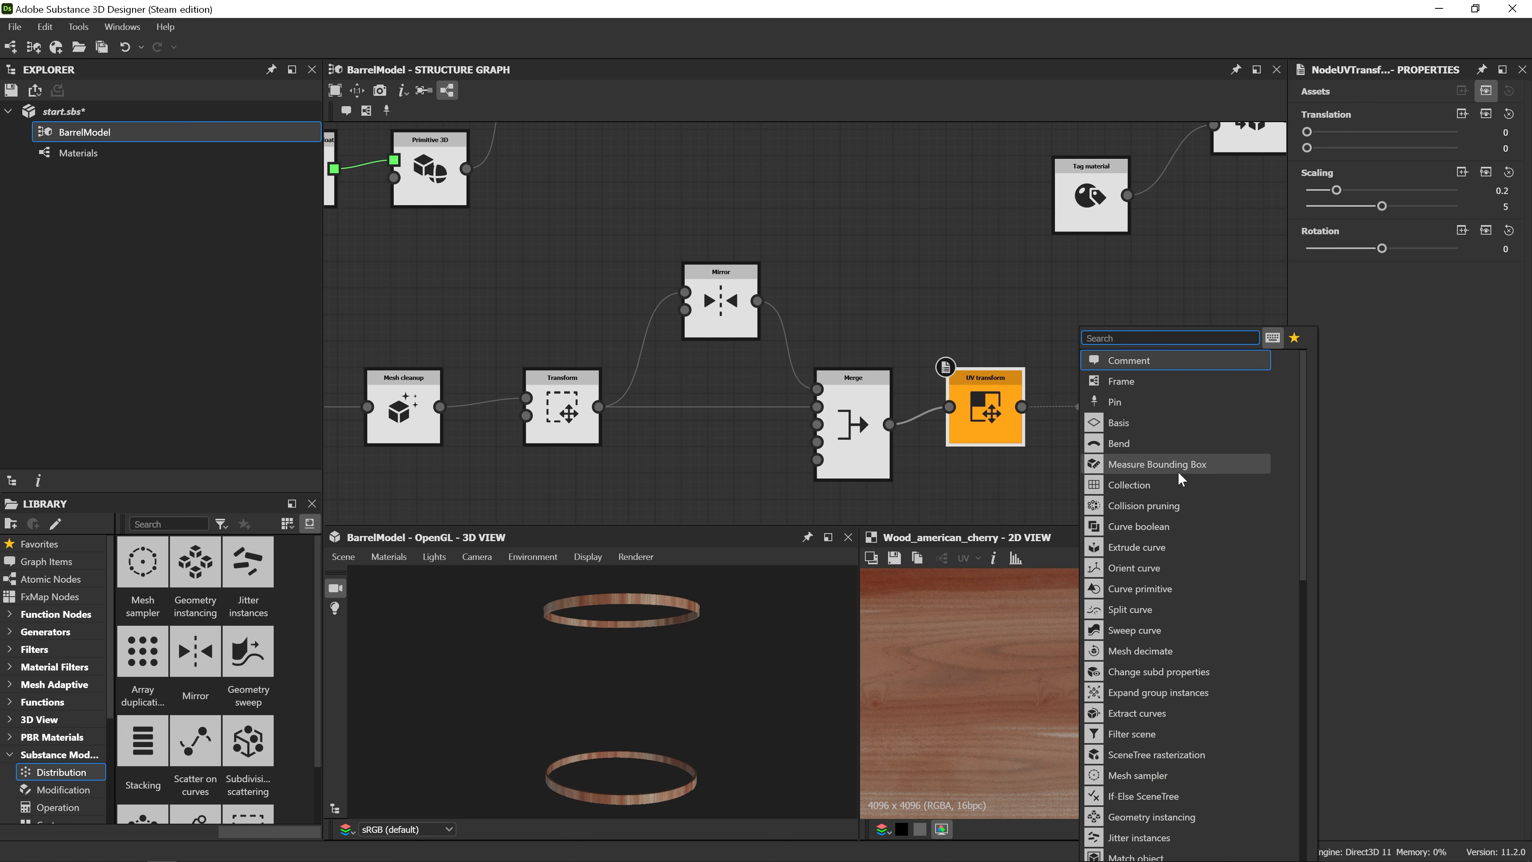
pyautogui.write('jitter')
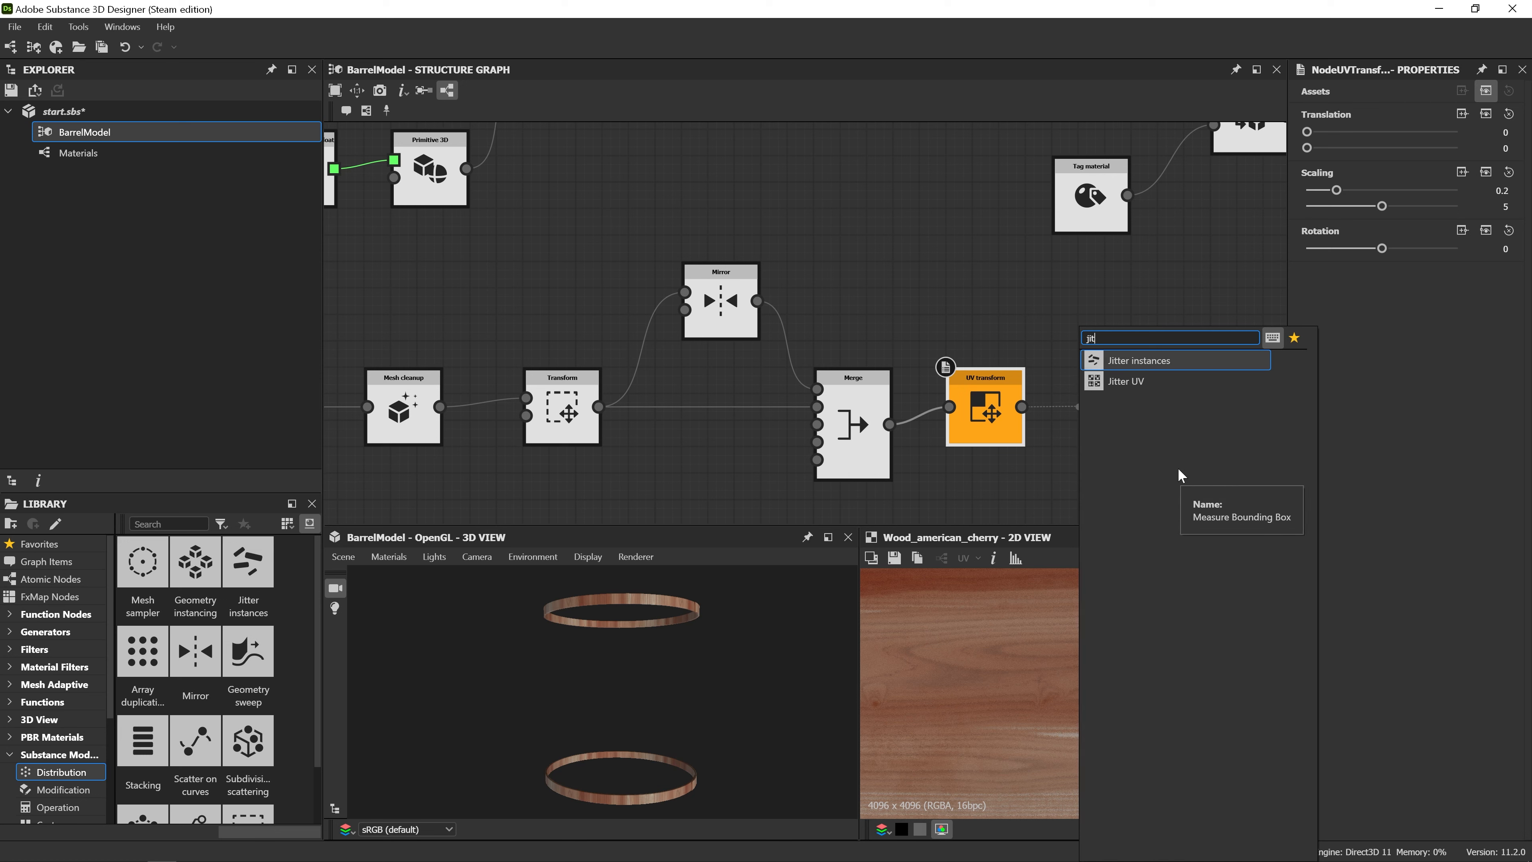
pyautogui.click(1155, 377)
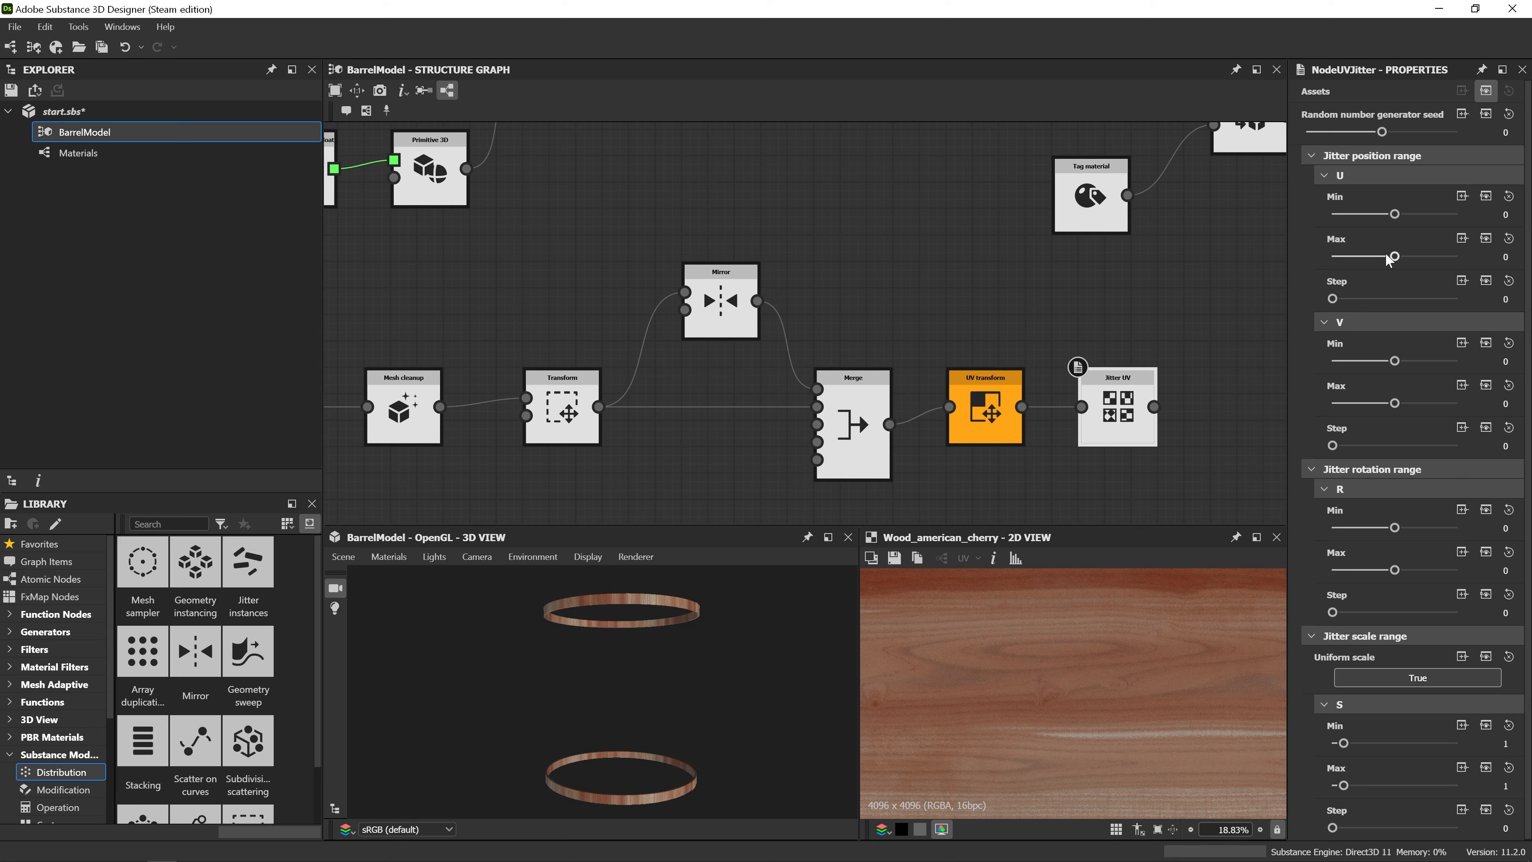
pyautogui.moveTo(1394, 256); pyautogui.dragTo(1478, 259)
pyautogui.moveTo(1394, 403); pyautogui.dragTo(1463, 403)
pyautogui.click(1110, 392)
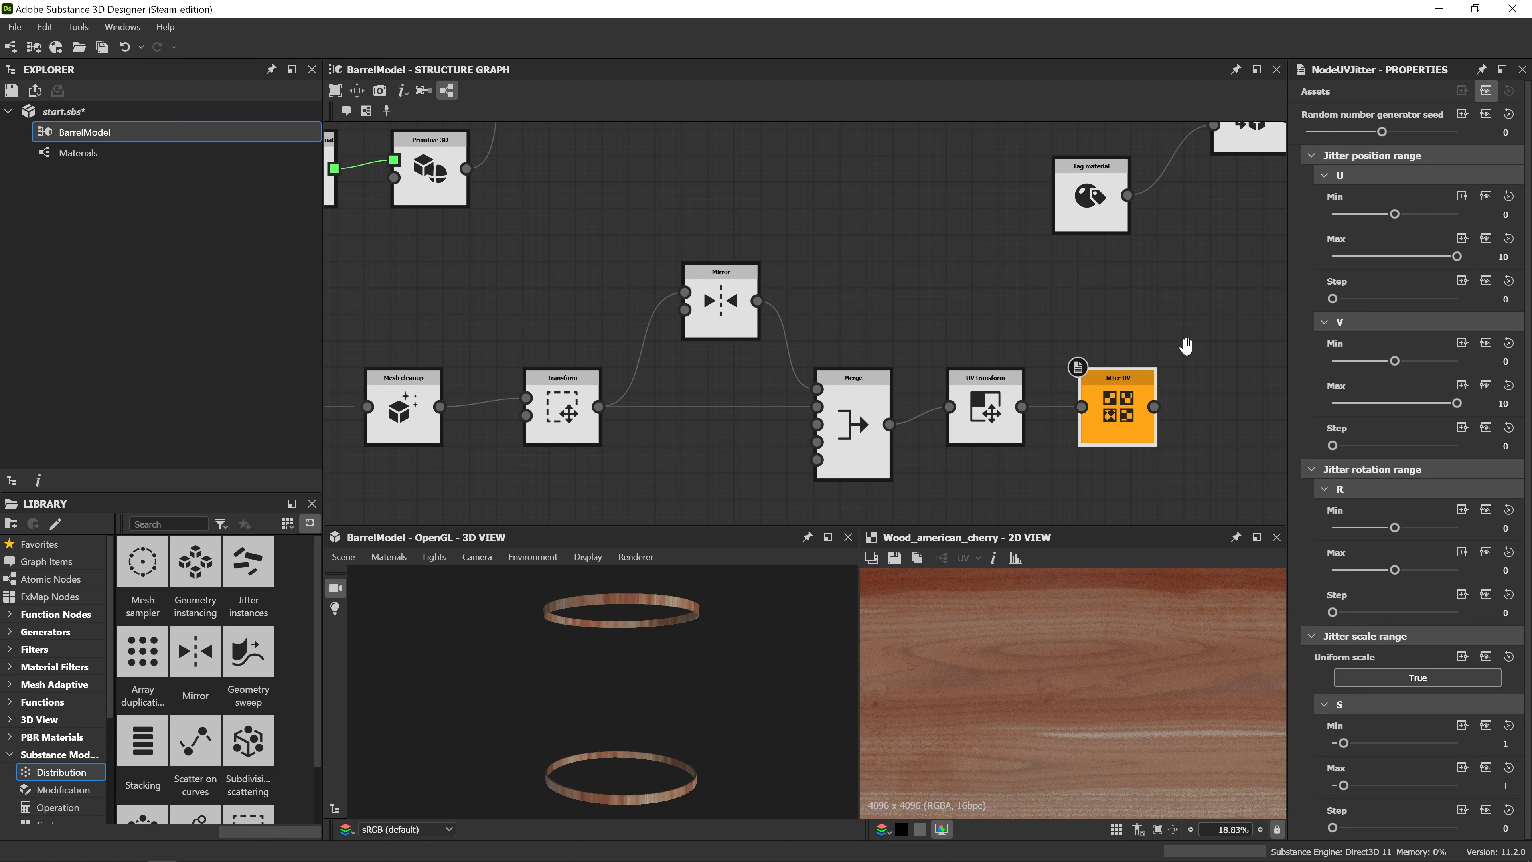
# Add a Set material node after Jitter UV, connect it to source1 of the final Merge node and preview that Merge.
pyautogui.moveTo(1187, 342); pyautogui.dragTo(1014, 345, button='middle')
pyautogui.moveTo(987, 405); pyautogui.dragTo(1045, 405)
pyautogui.write('set')
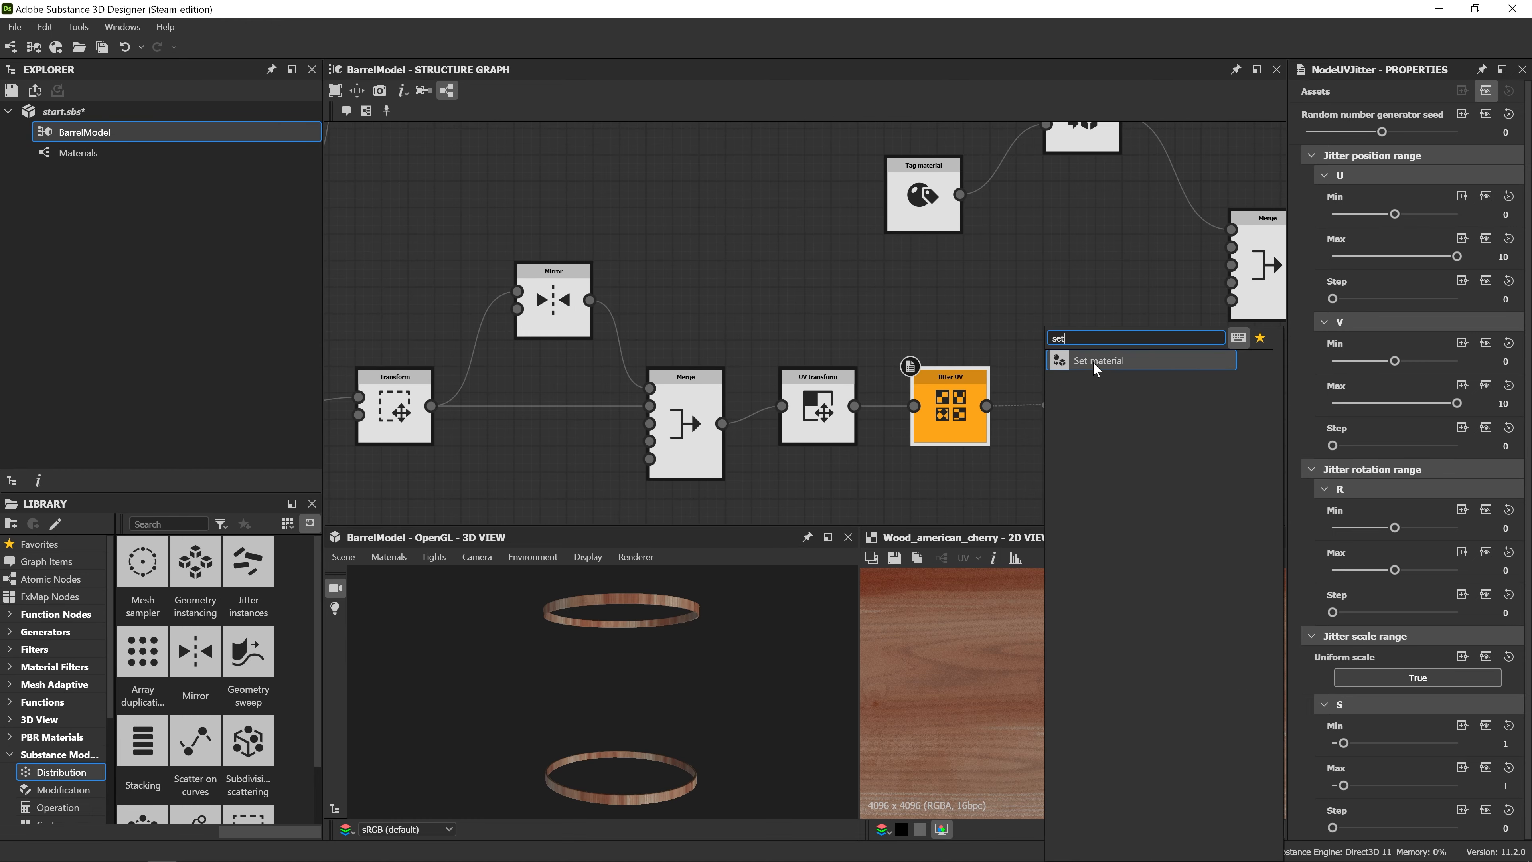
pyautogui.click(1095, 363)
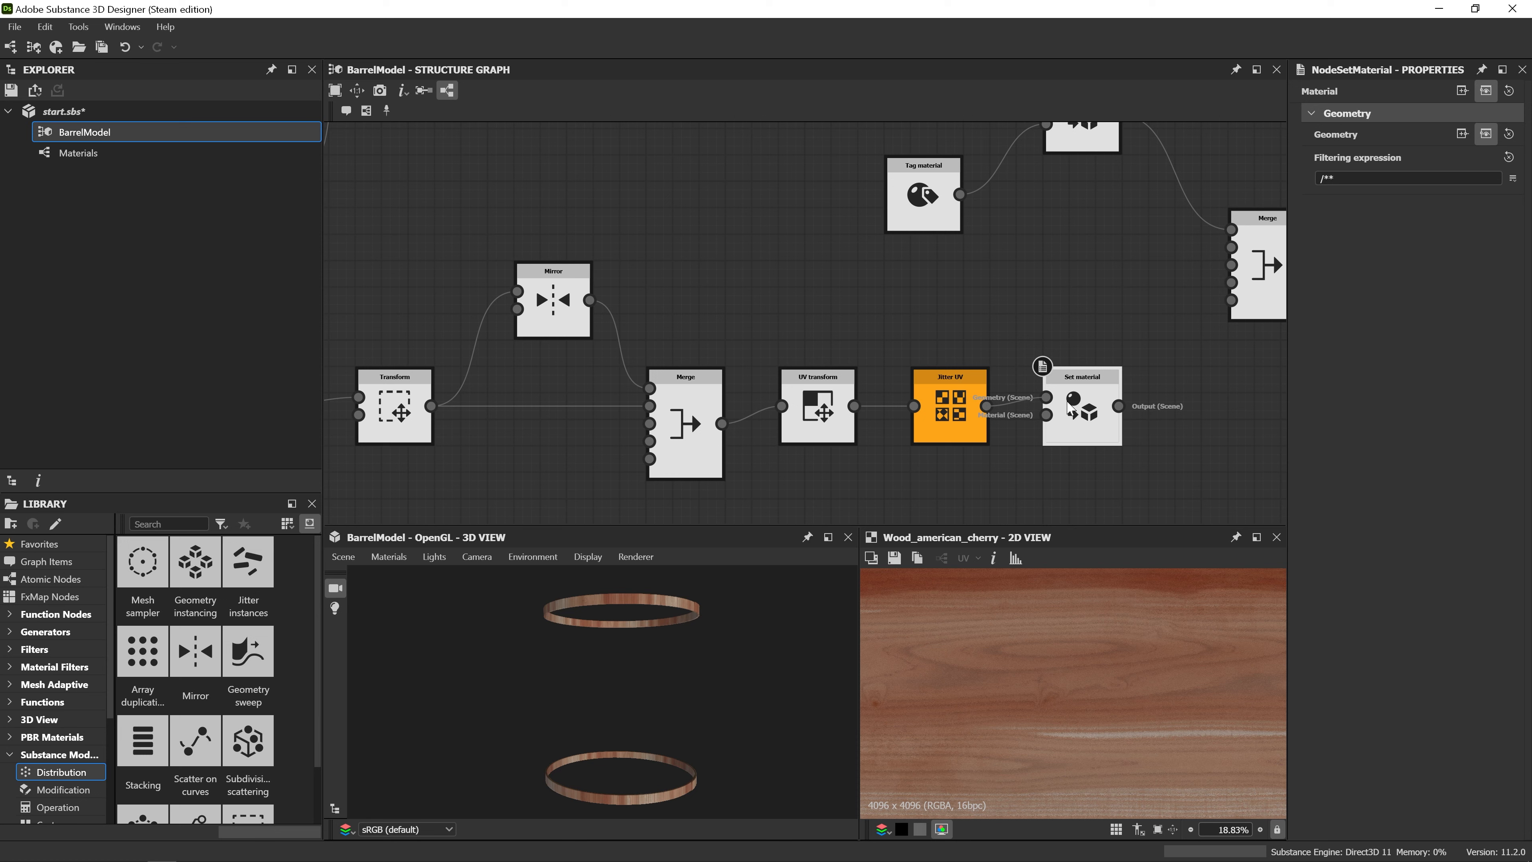
pyautogui.moveTo(1084, 405); pyautogui.dragTo(1270, 251)
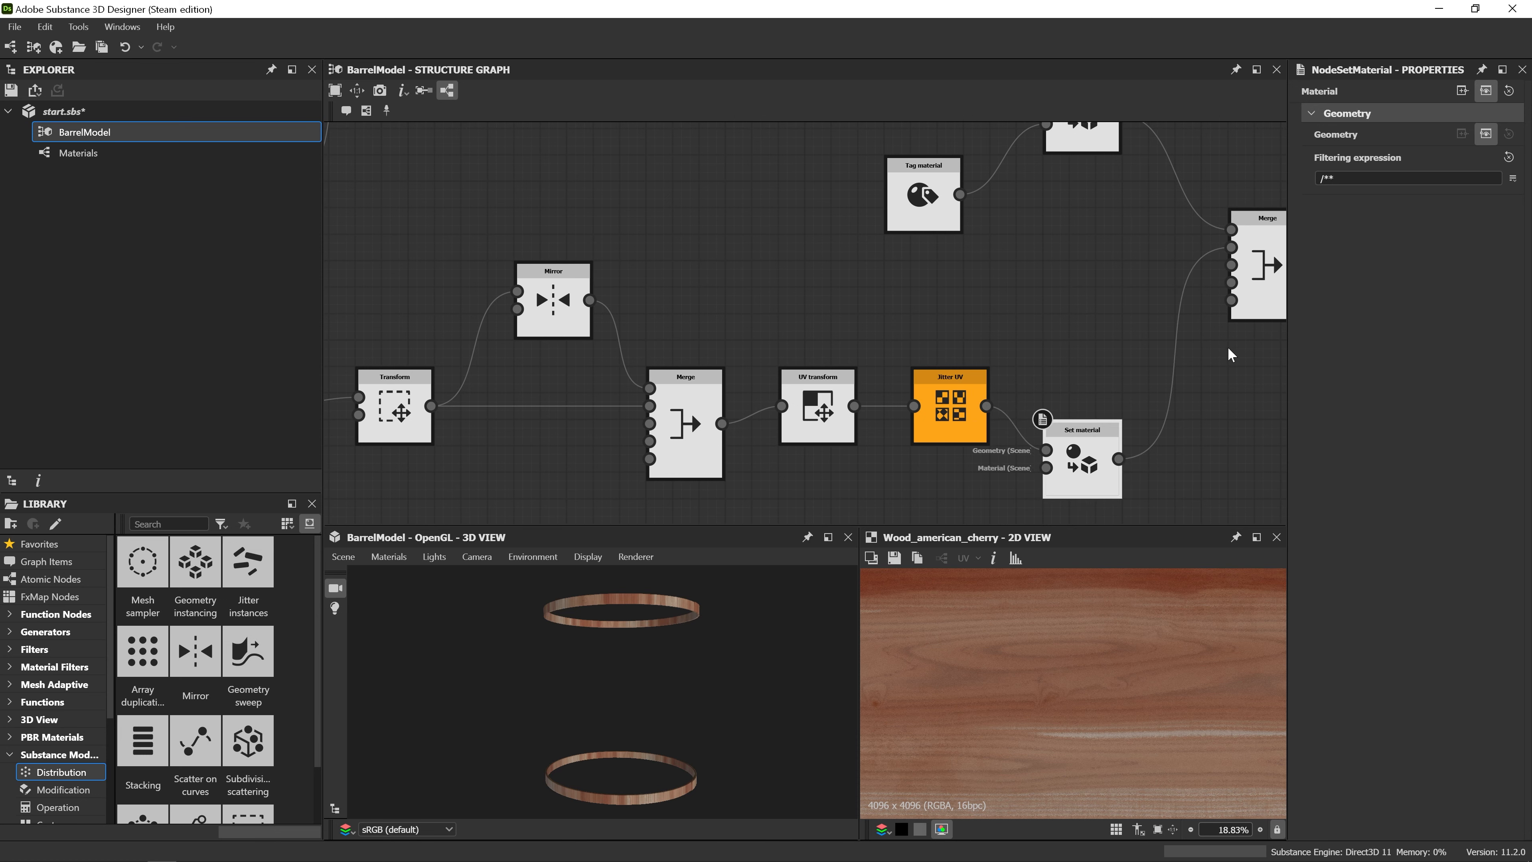
pyautogui.scroll(-4, 1228, 346)
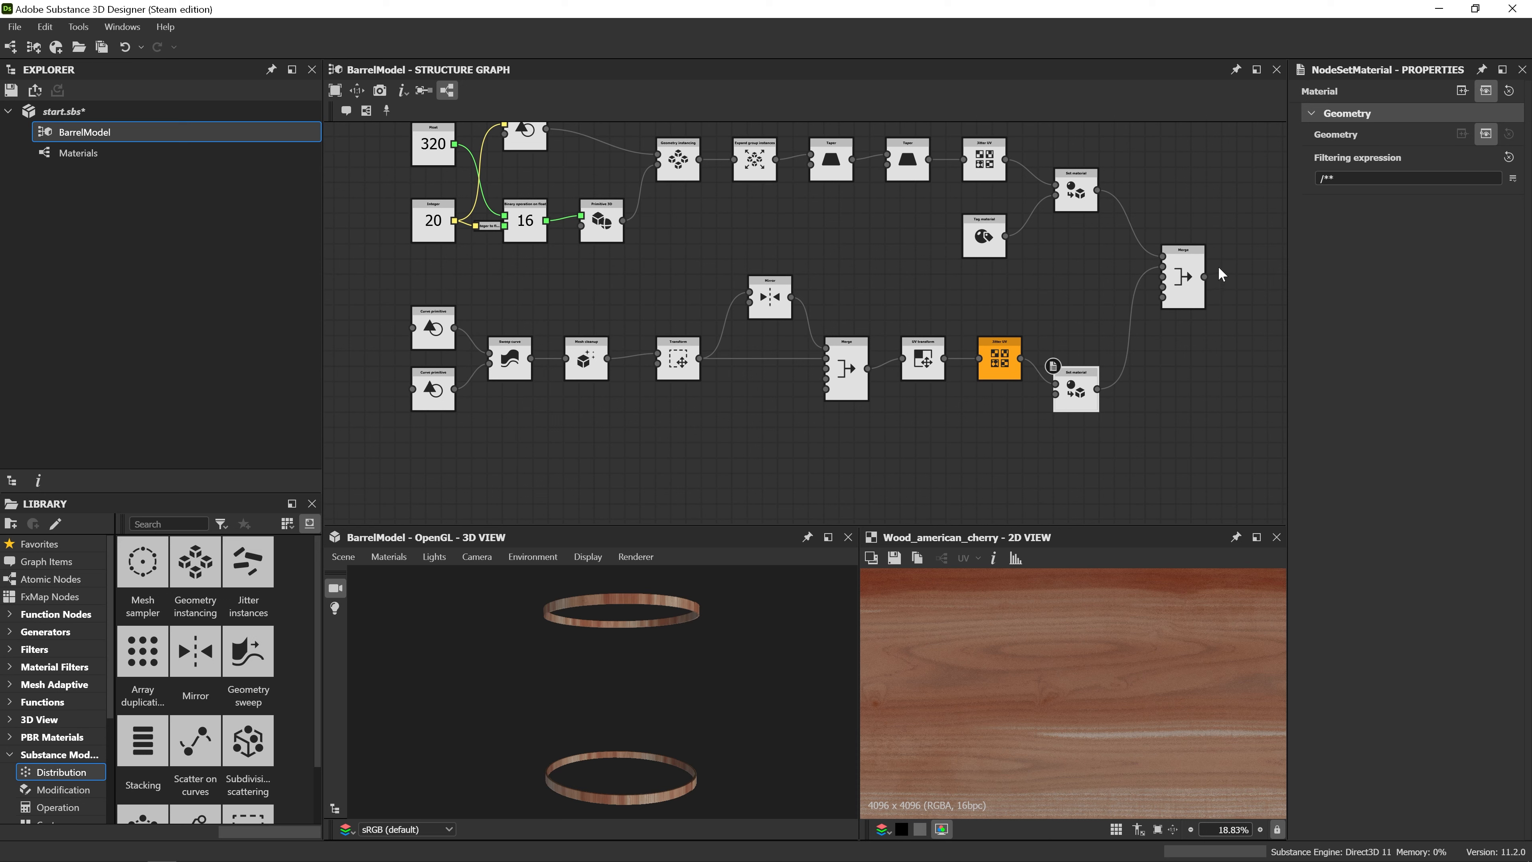
pyautogui.click(1198, 278)
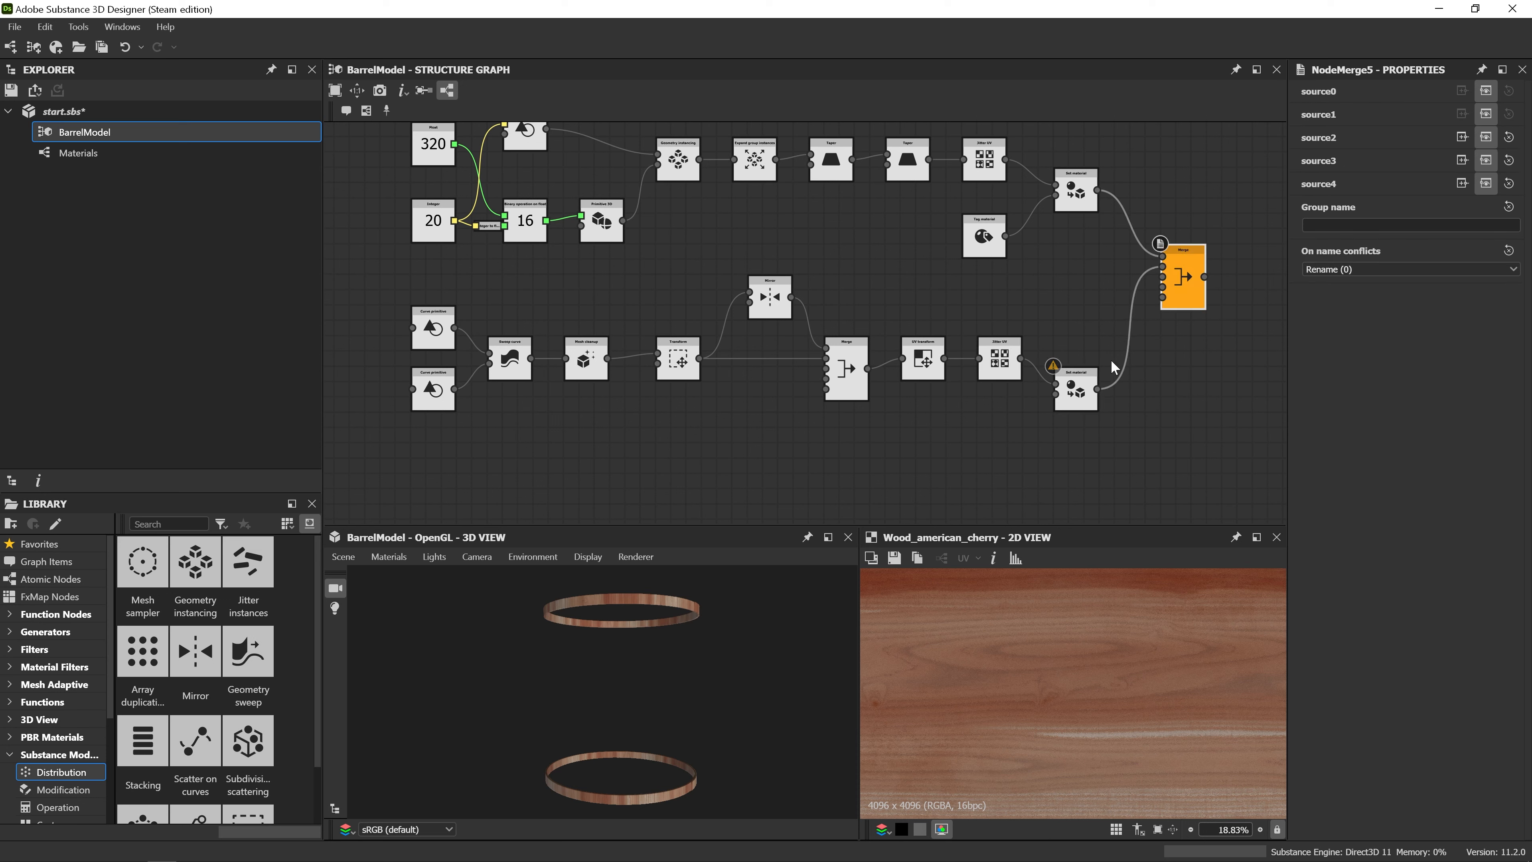
# Add a Tag material node feeding the hoops' Set material node and name its material metal.
pyautogui.press('space')
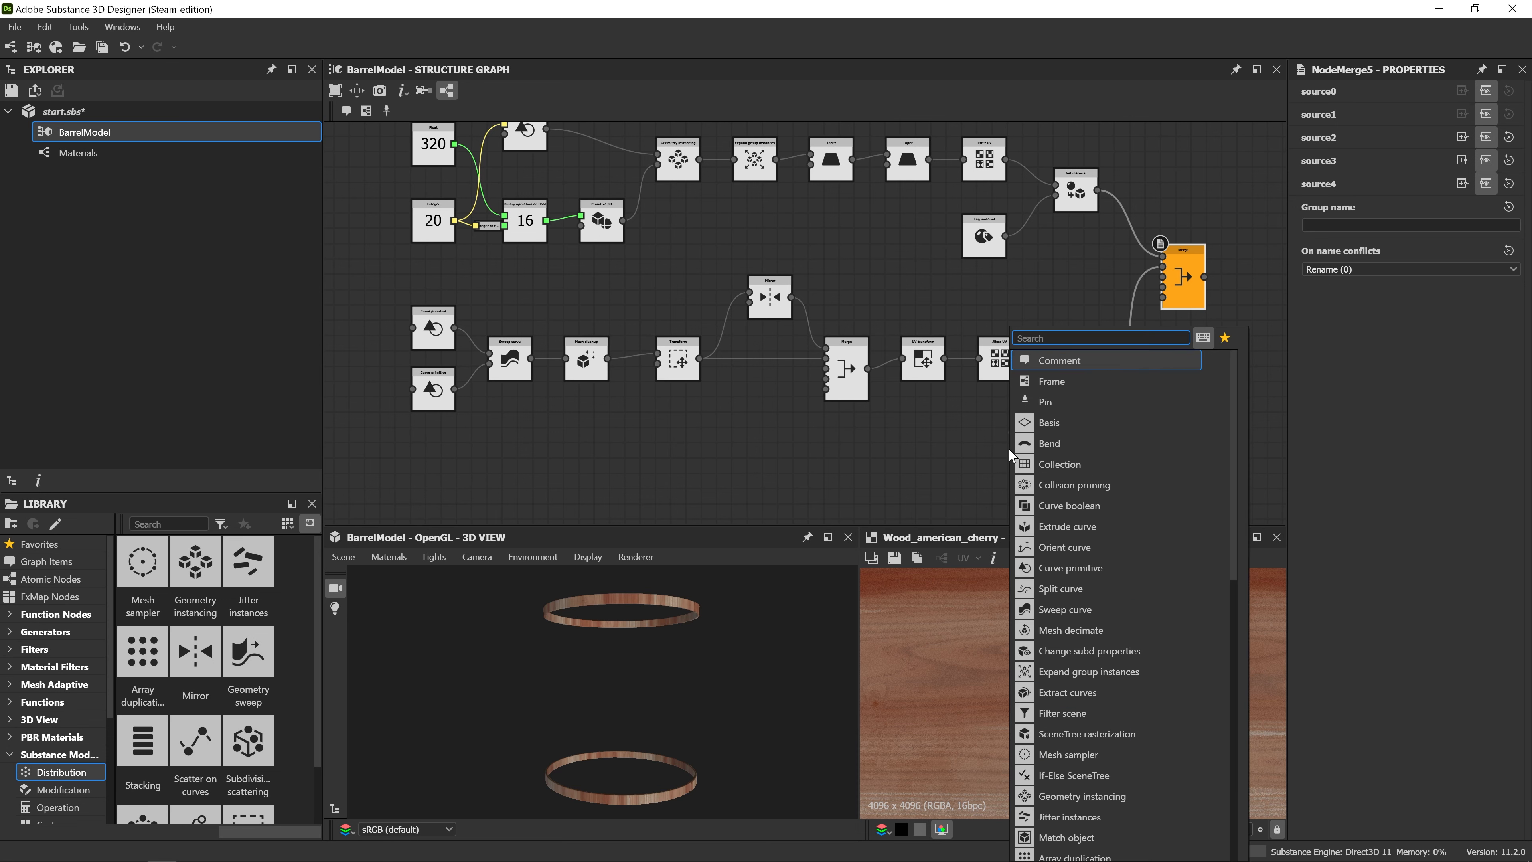
pyautogui.write('ta')
pyautogui.click(1088, 459)
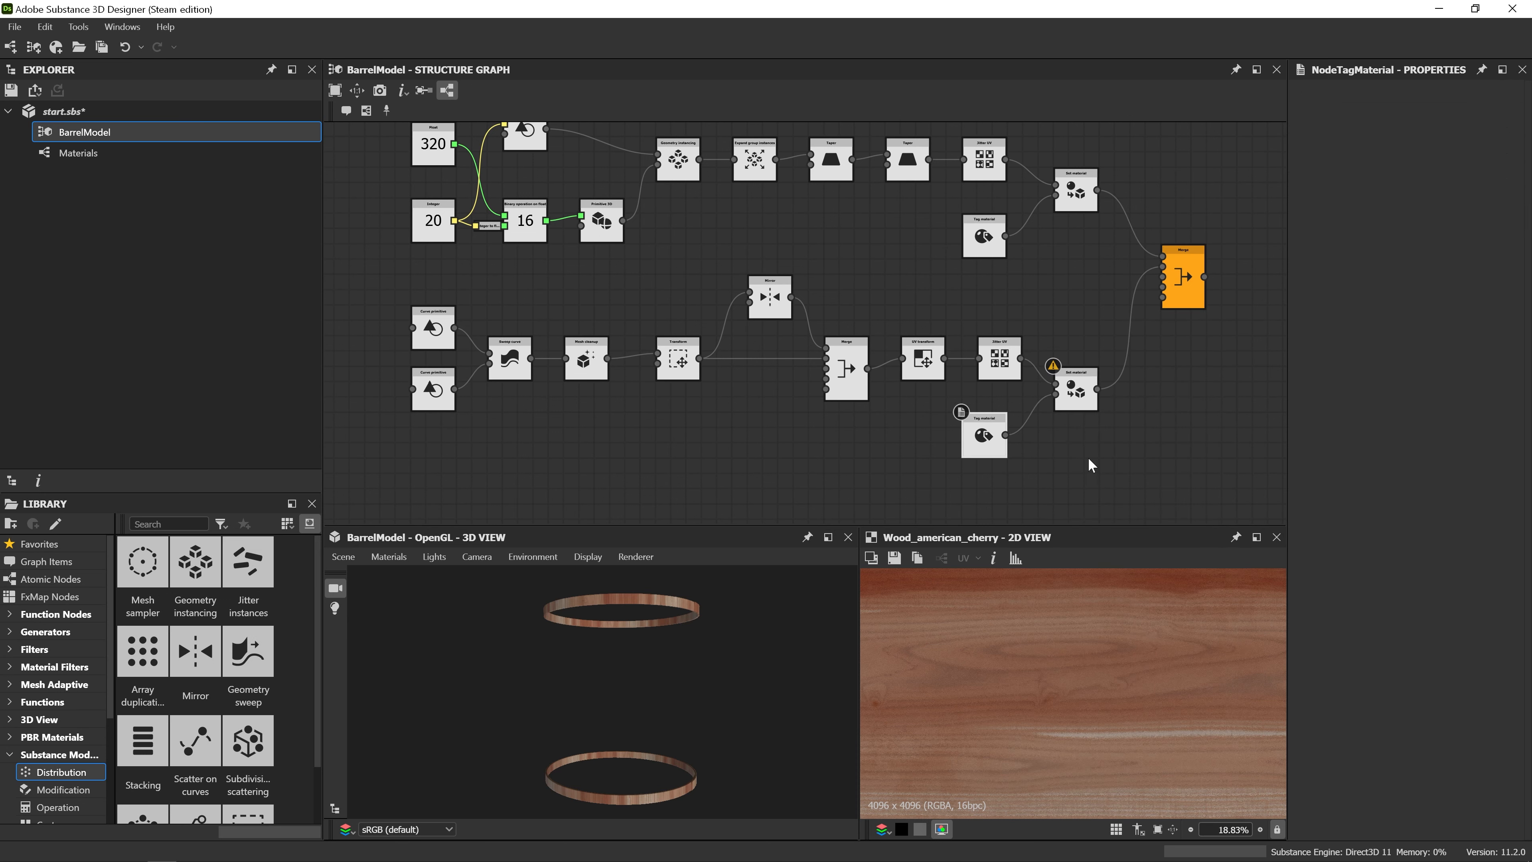
pyautogui.click(1409, 111)
pyautogui.hotkey('ctrl', 'a')
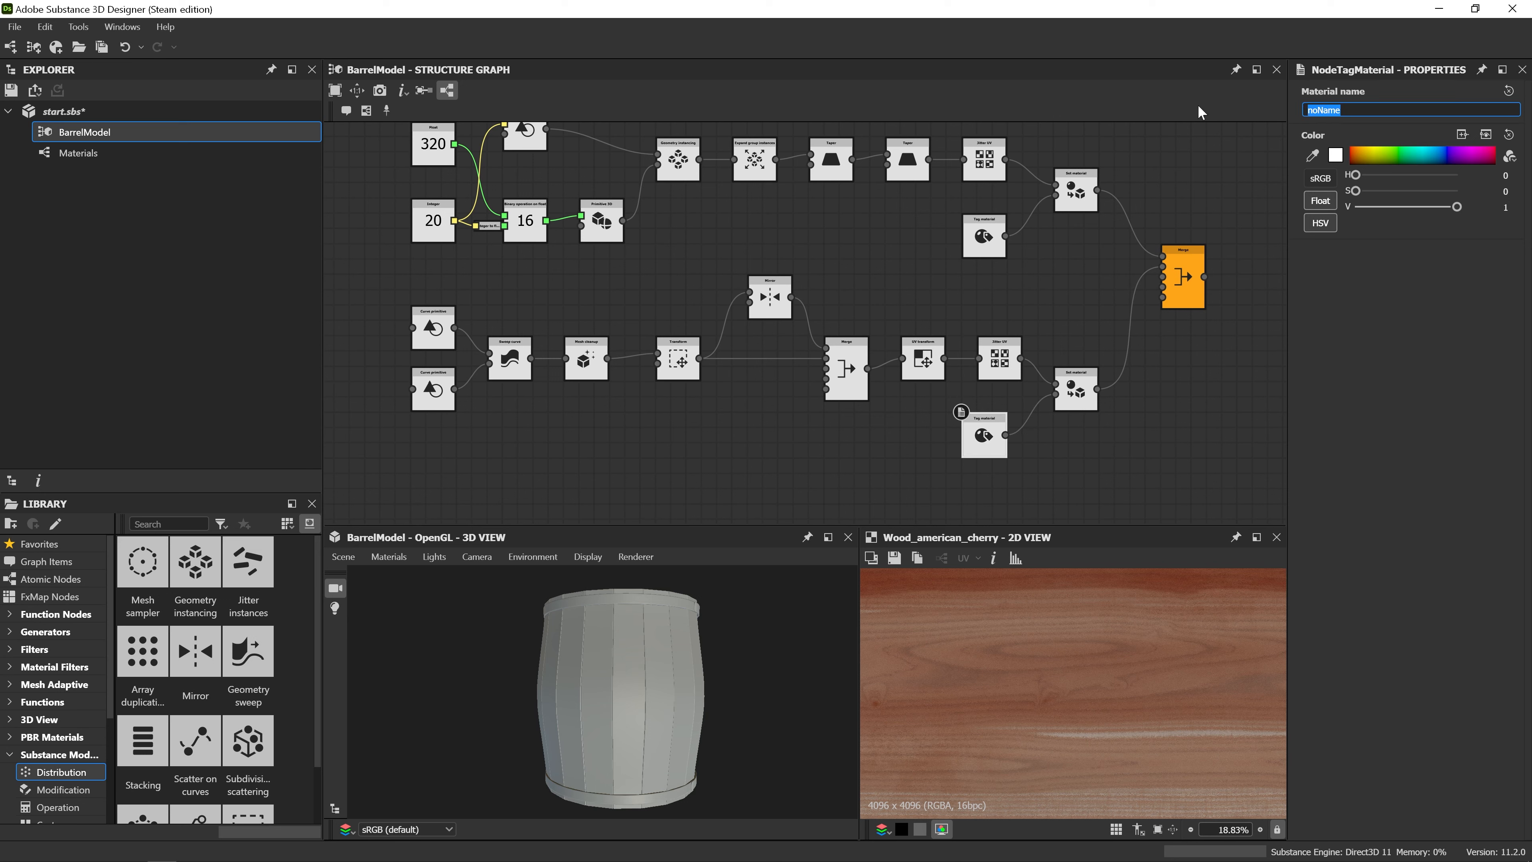
pyautogui.write('metal')
pyautogui.click(1191, 420)
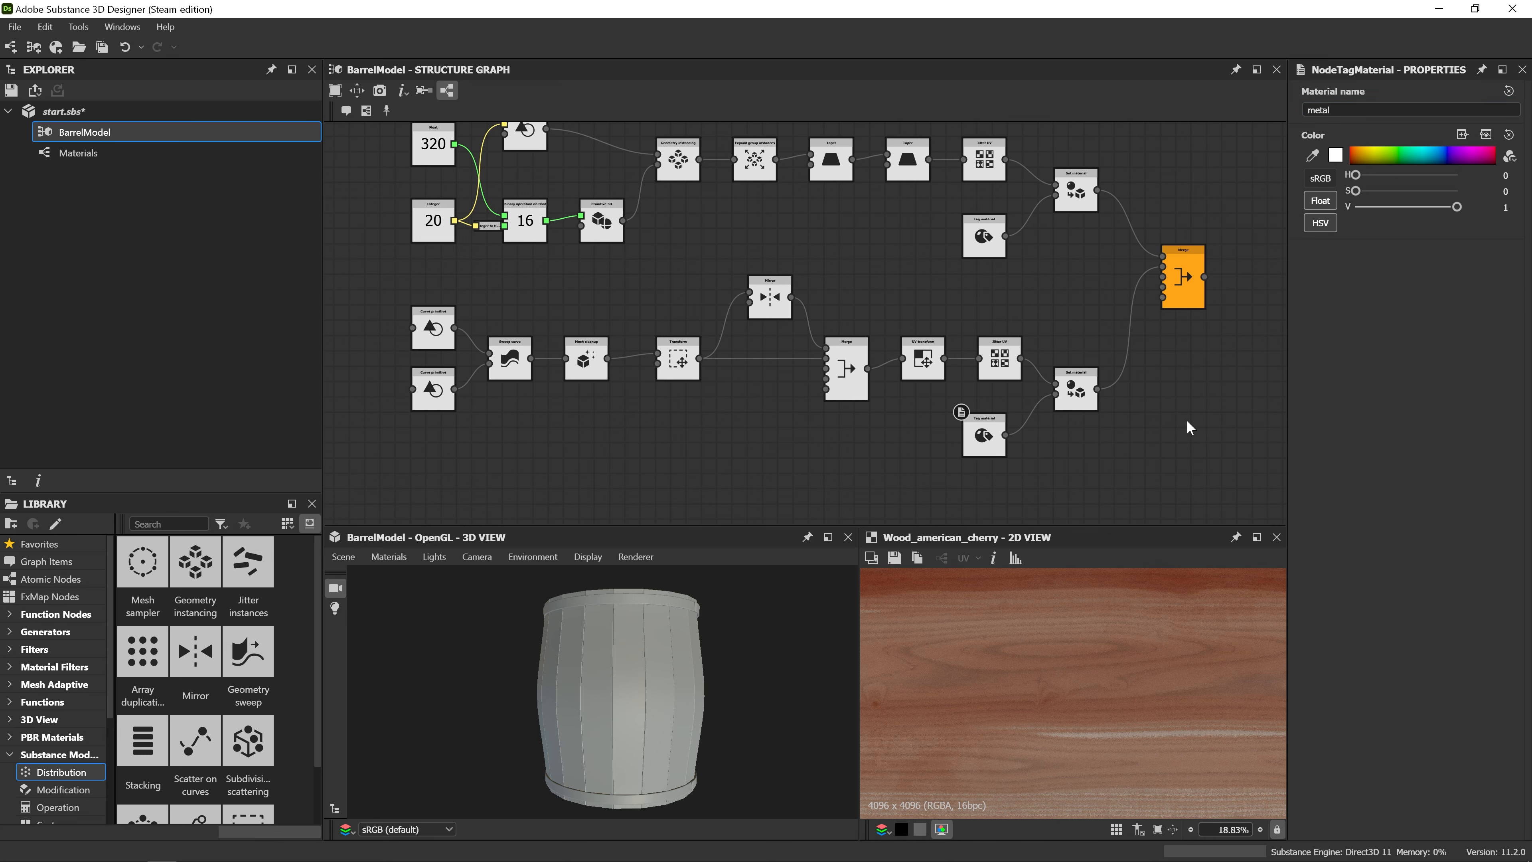
# Open the Materials graph and add a Metal 002 node beside Wood american cherry.
pyautogui.click(102, 153)
pyautogui.doubleClick(102, 149)
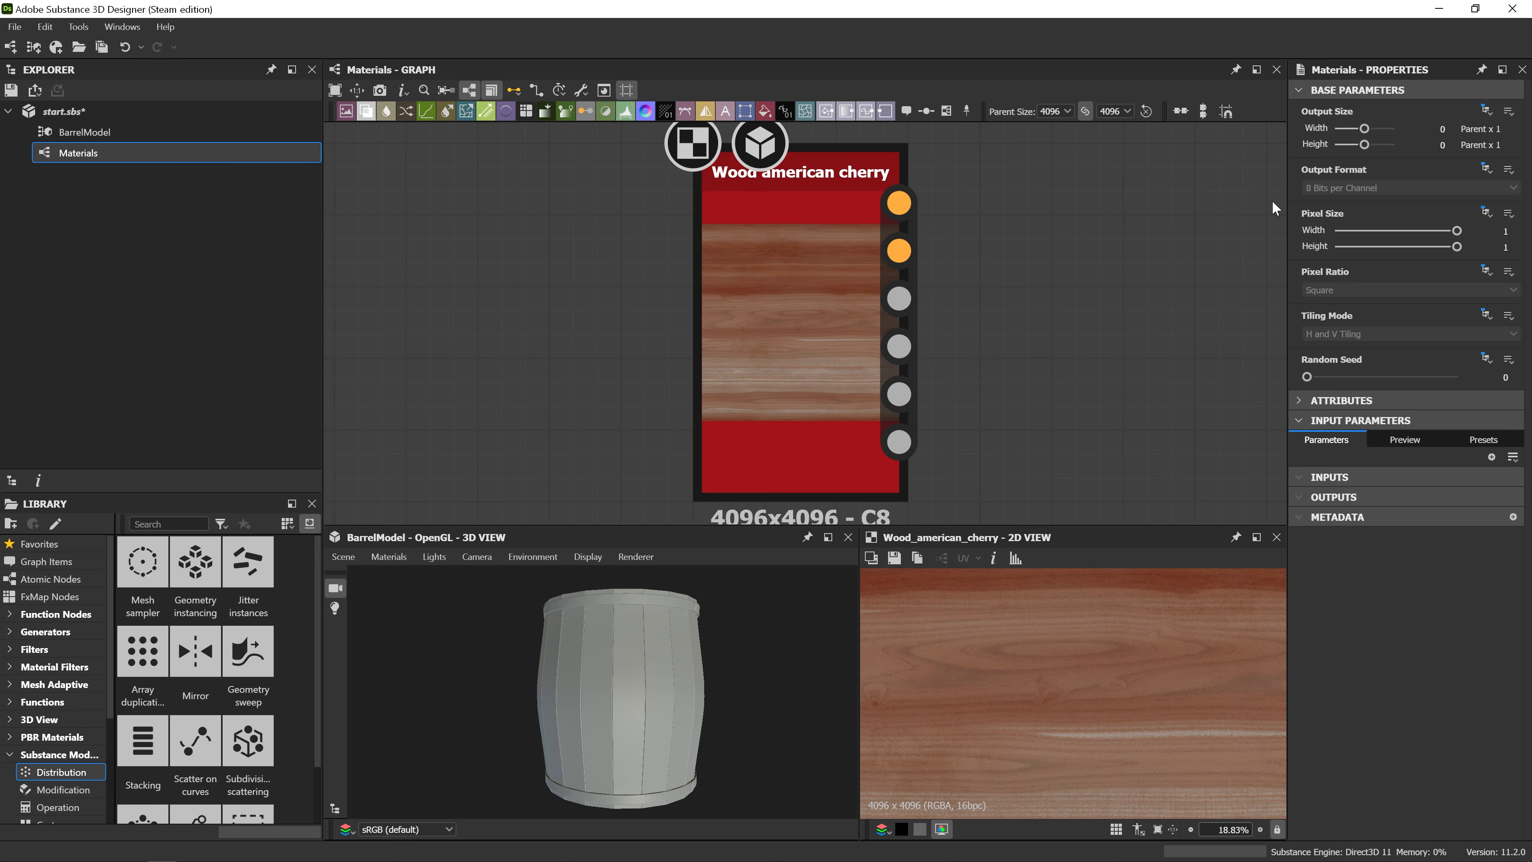
pyautogui.moveTo(1153, 283); pyautogui.dragTo(783, 240, button='middle')
pyautogui.scroll(-3, 1033, 270)
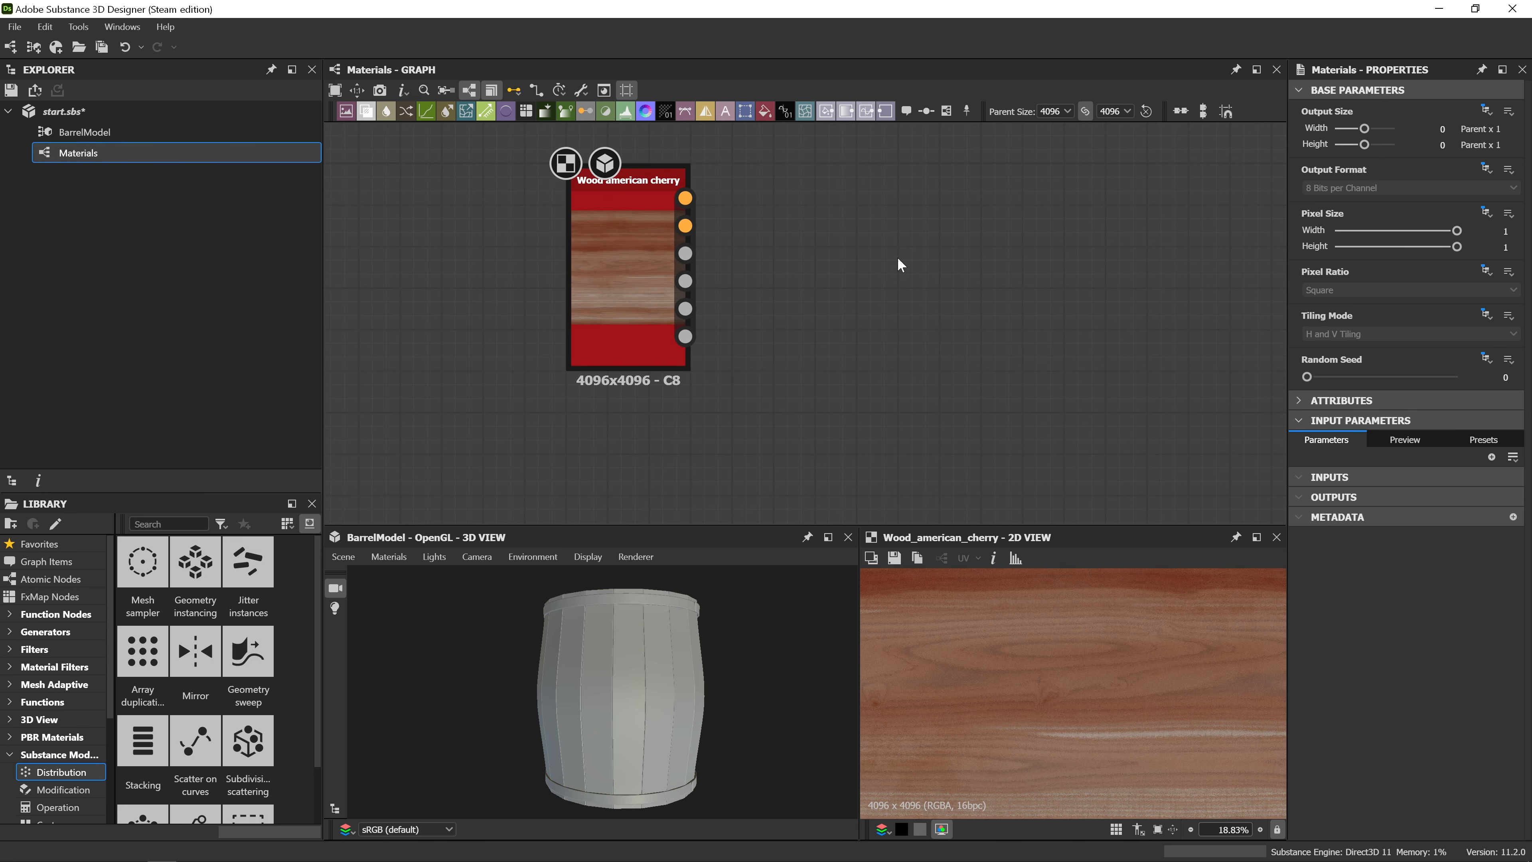
pyautogui.press('space')
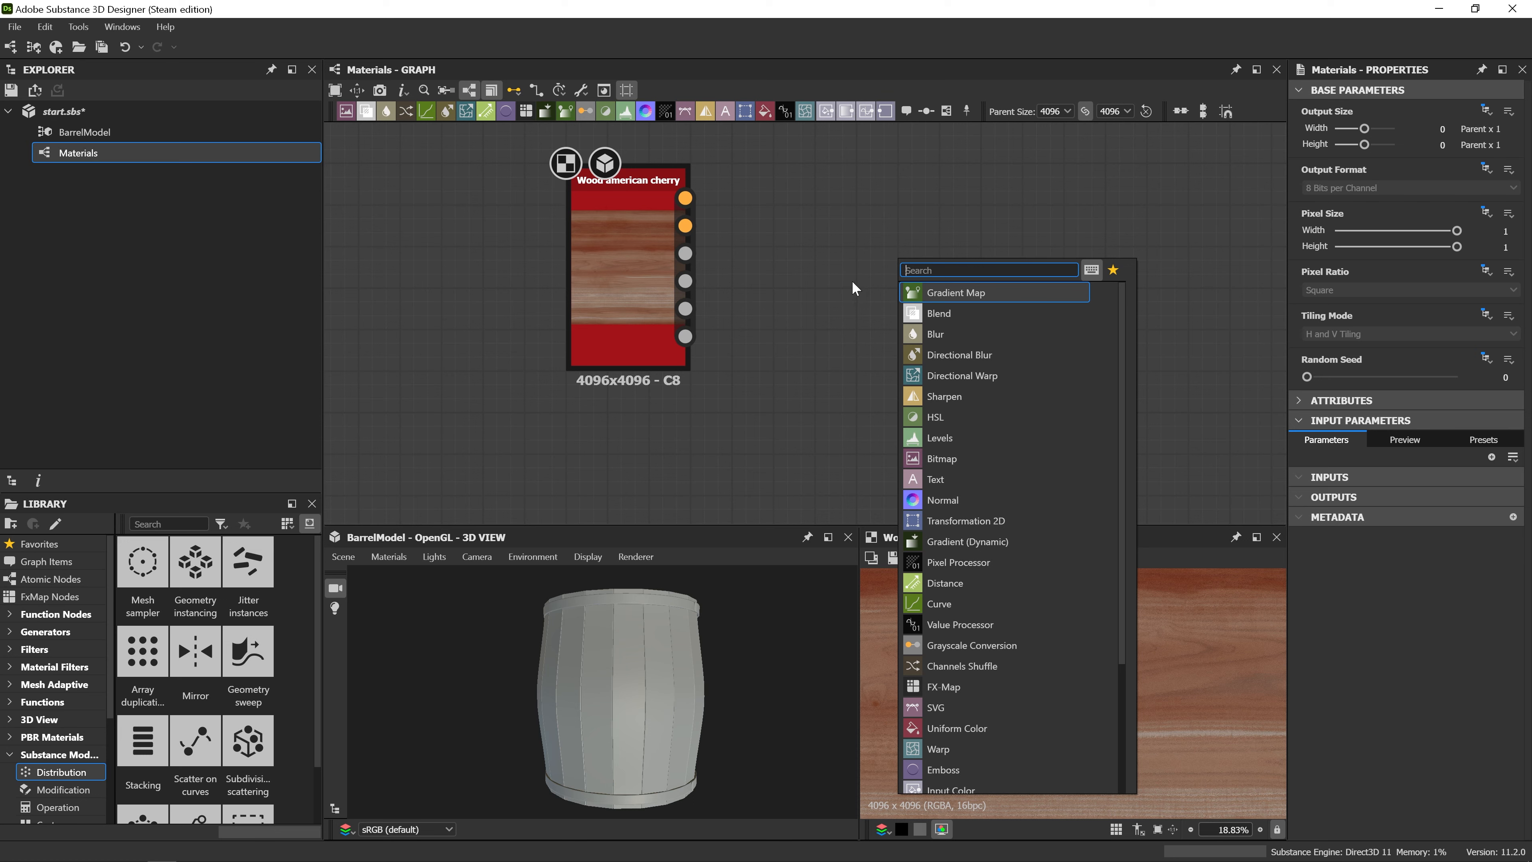
pyautogui.write('met')
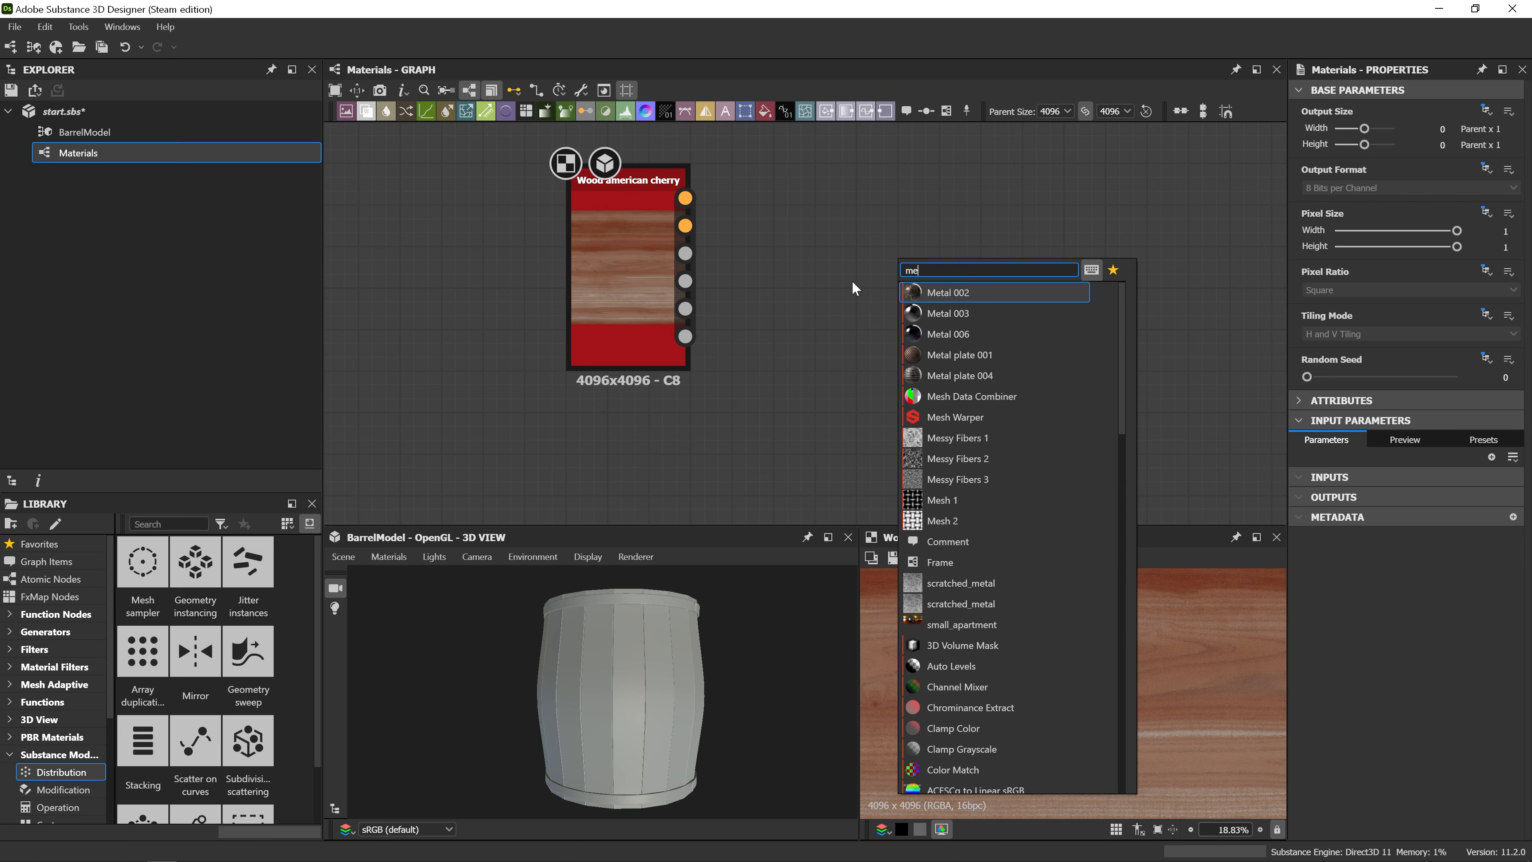
pyautogui.click(970, 297)
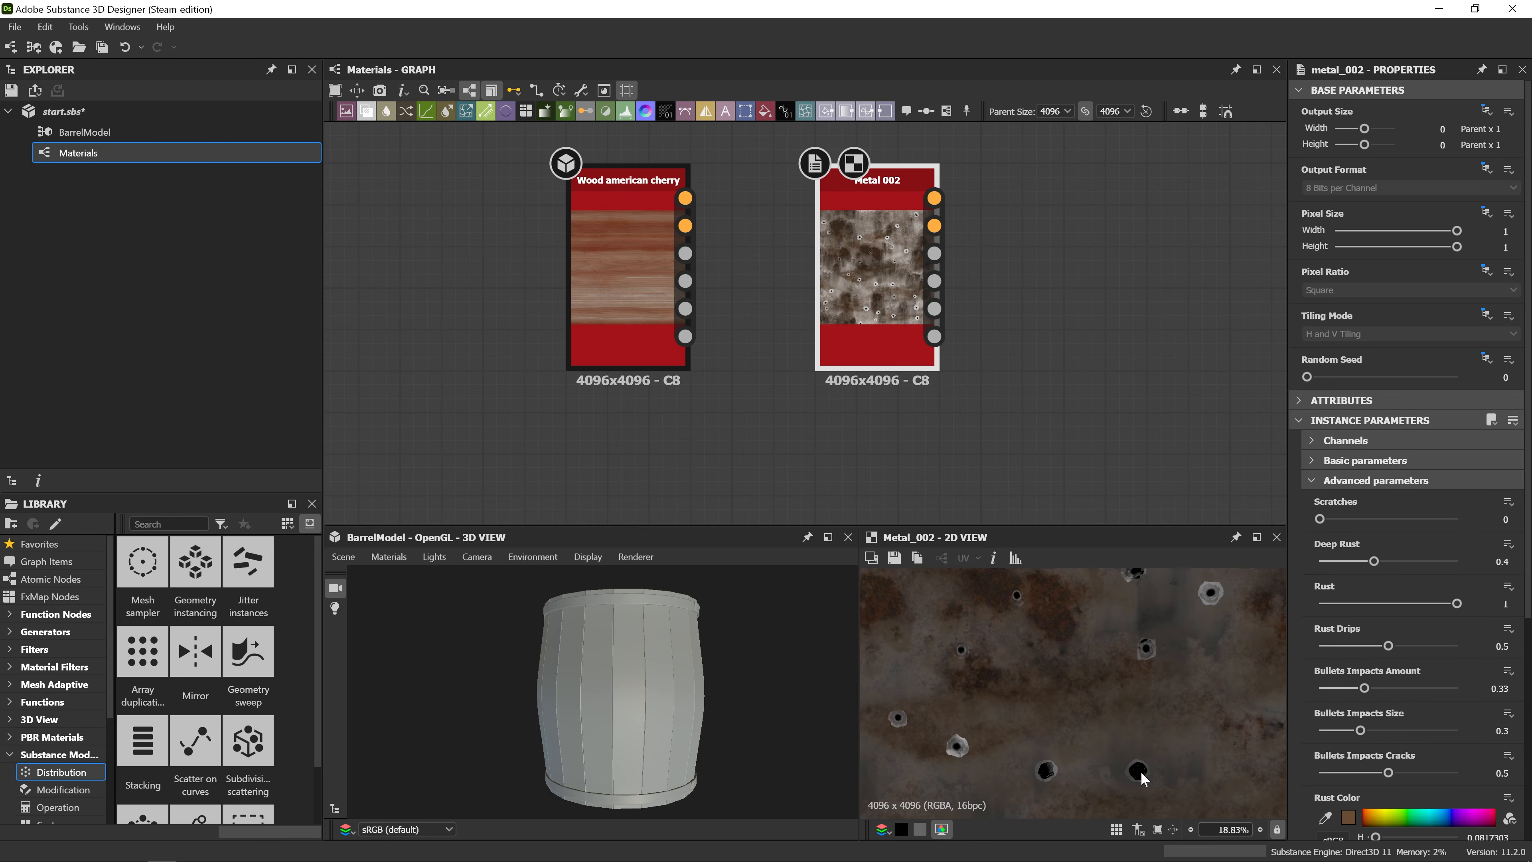
# Set Metal 002's Scratches to 0.5, Deep Rust to 0.75, Rust Drips to 1 and Bullets Impacts Amount to 0.
pyautogui.scroll(-2, 1142, 778)
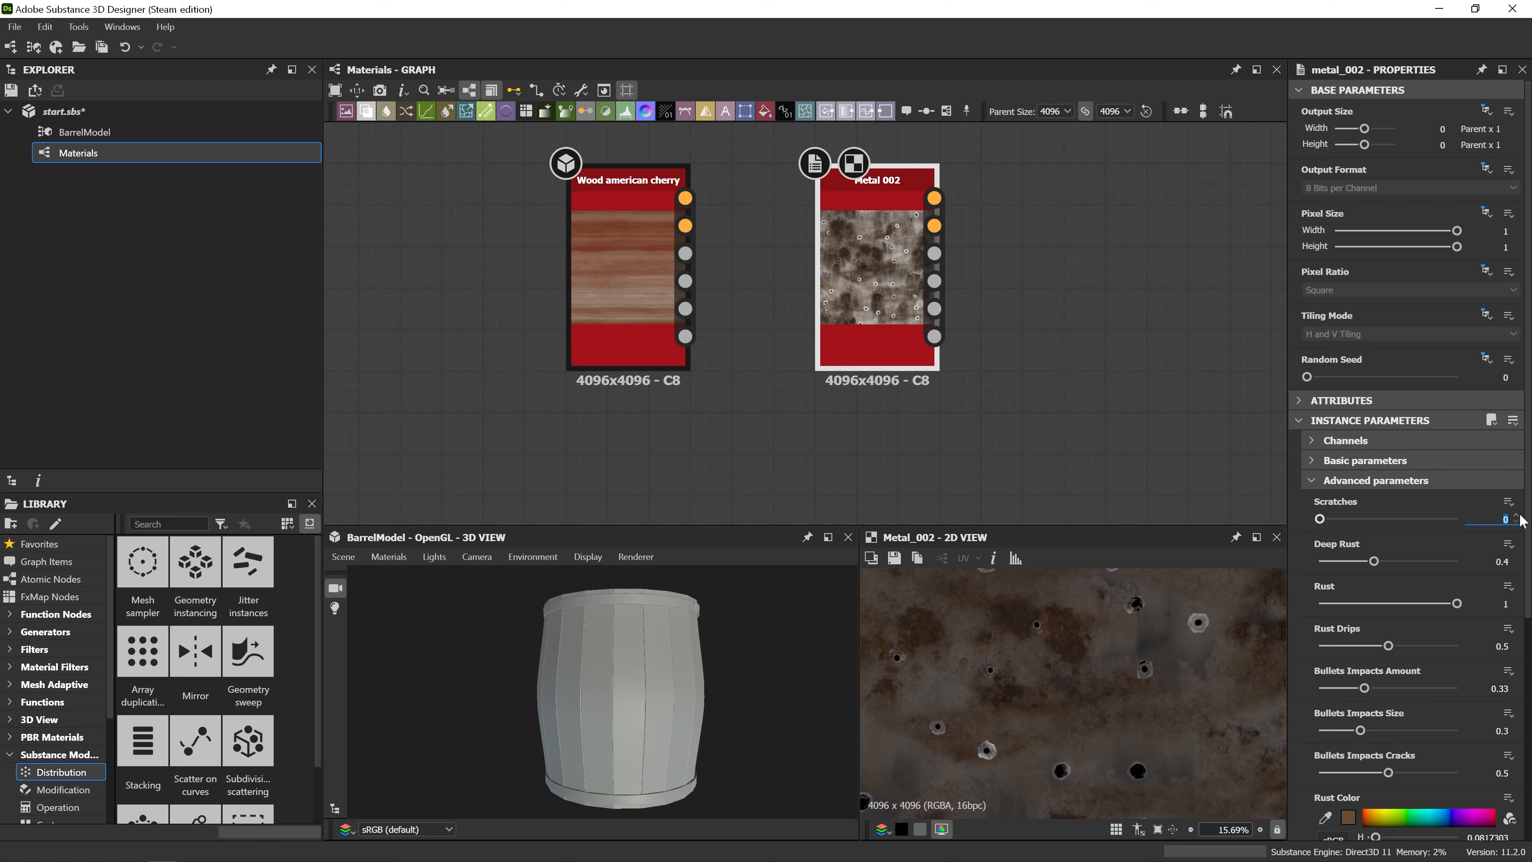
pyautogui.write('5')
pyautogui.press('Return')
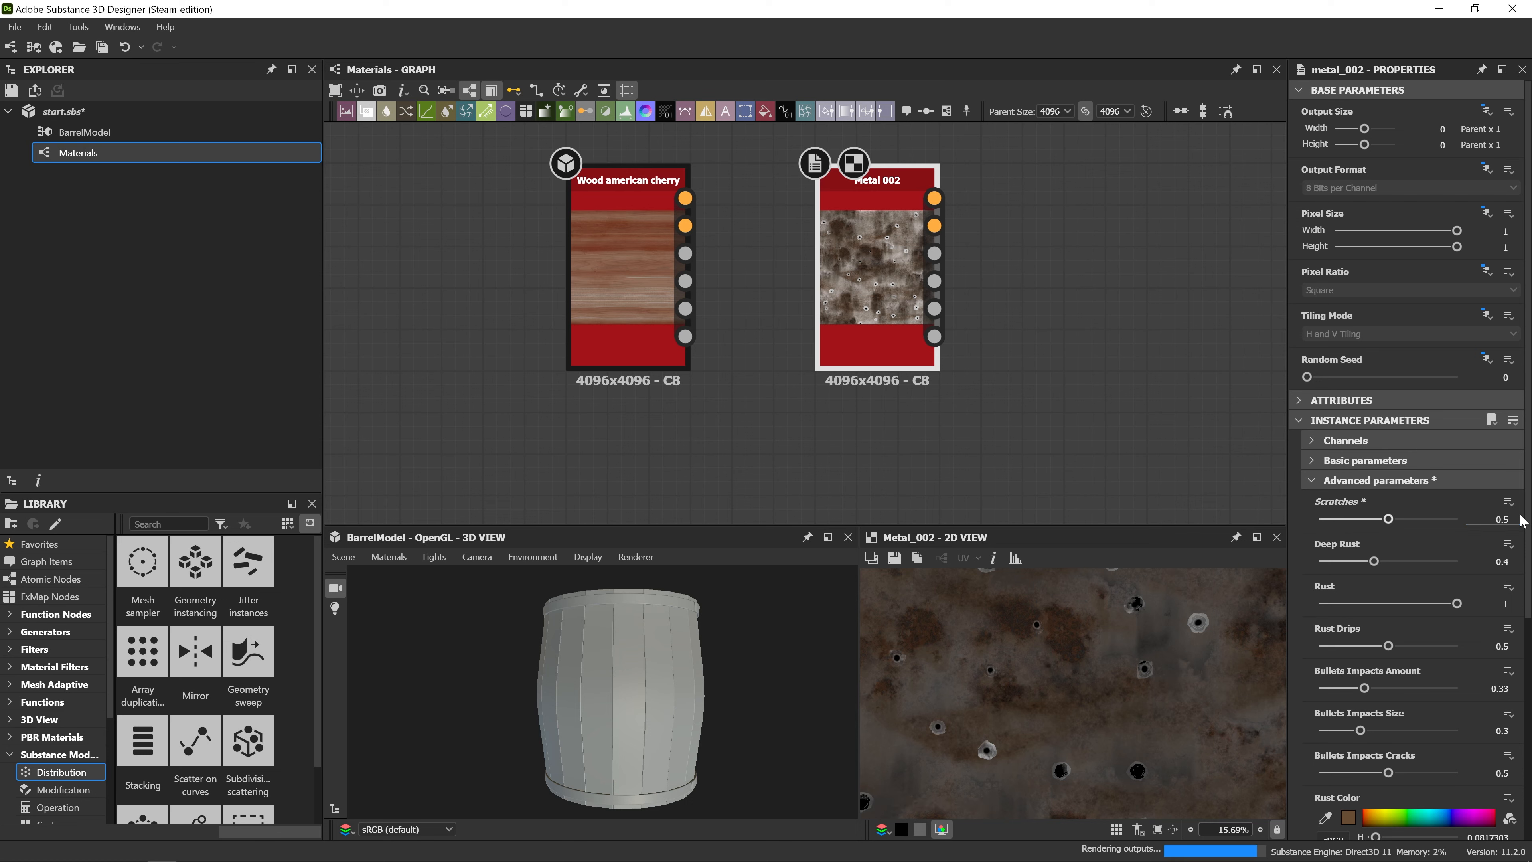
pyautogui.moveTo(1377, 569); pyautogui.dragTo(1425, 562)
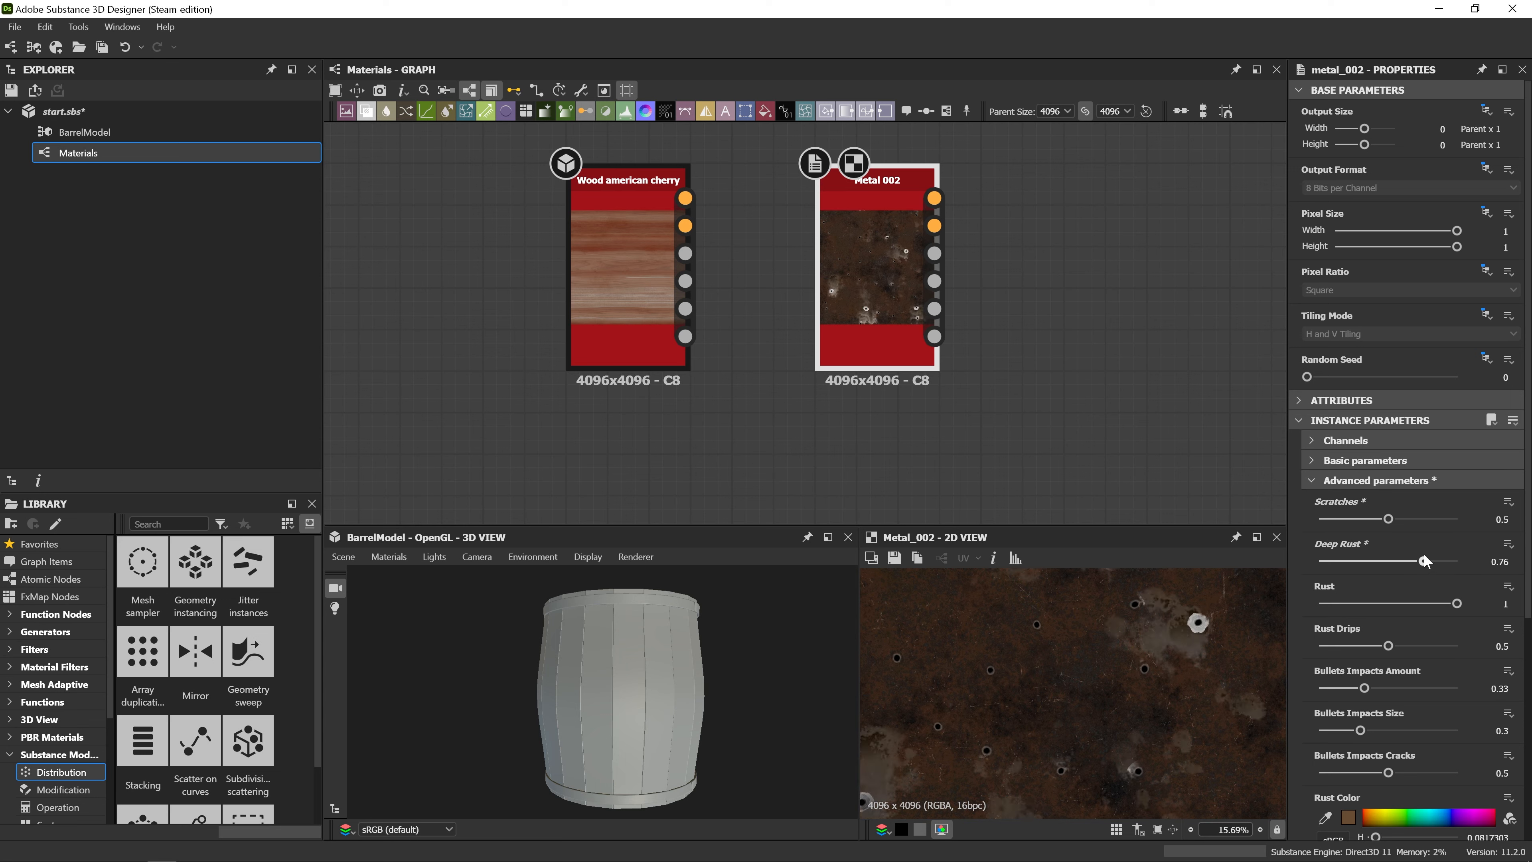
pyautogui.moveTo(1423, 553); pyautogui.dragTo(1422, 555)
pyautogui.moveTo(1388, 645); pyautogui.dragTo(1496, 657)
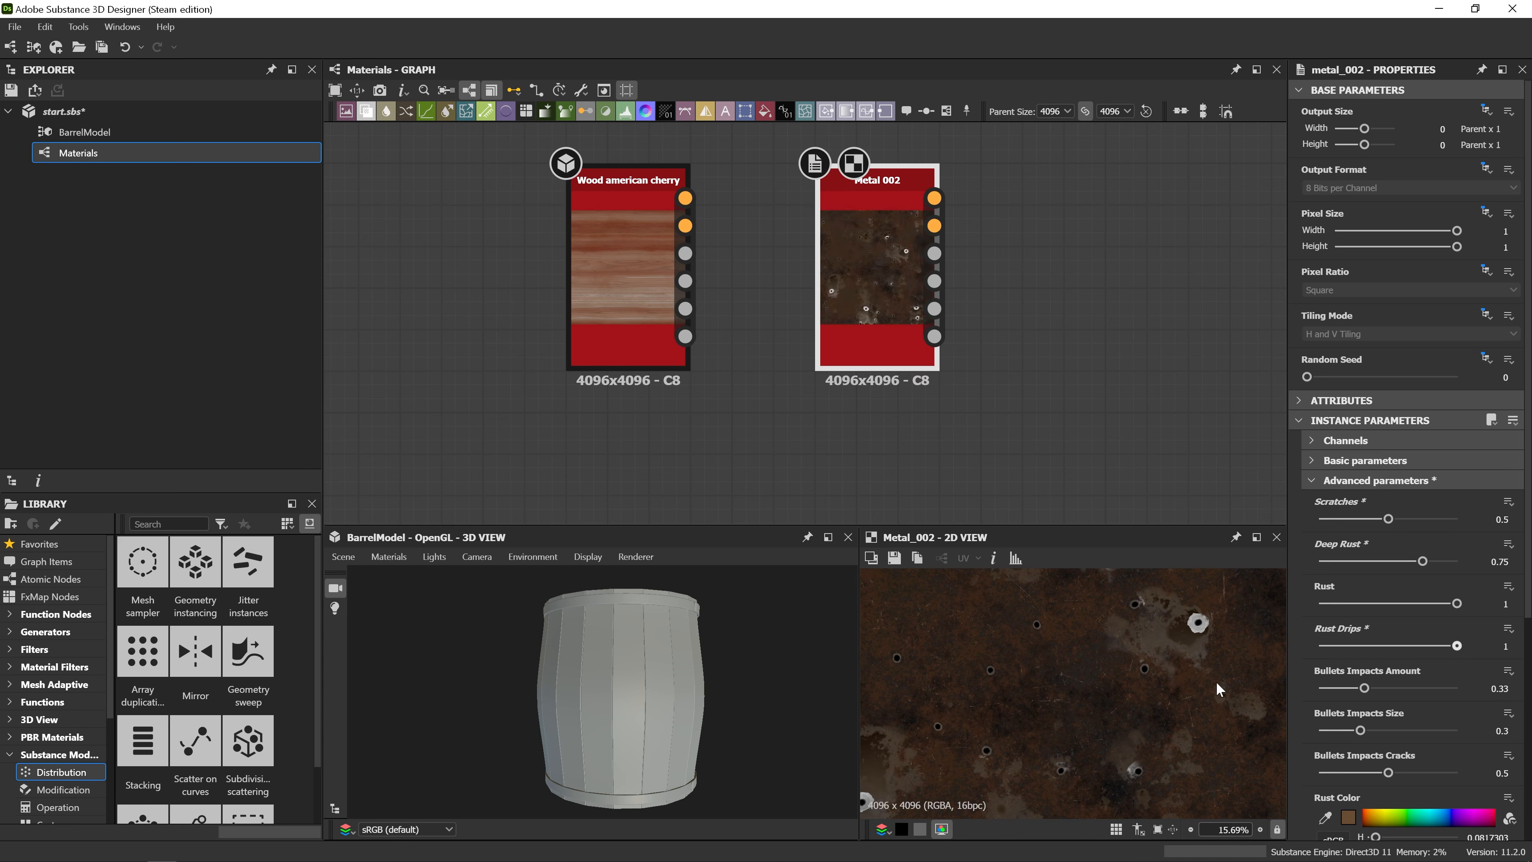
pyautogui.moveTo(1365, 688); pyautogui.dragTo(1301, 686)
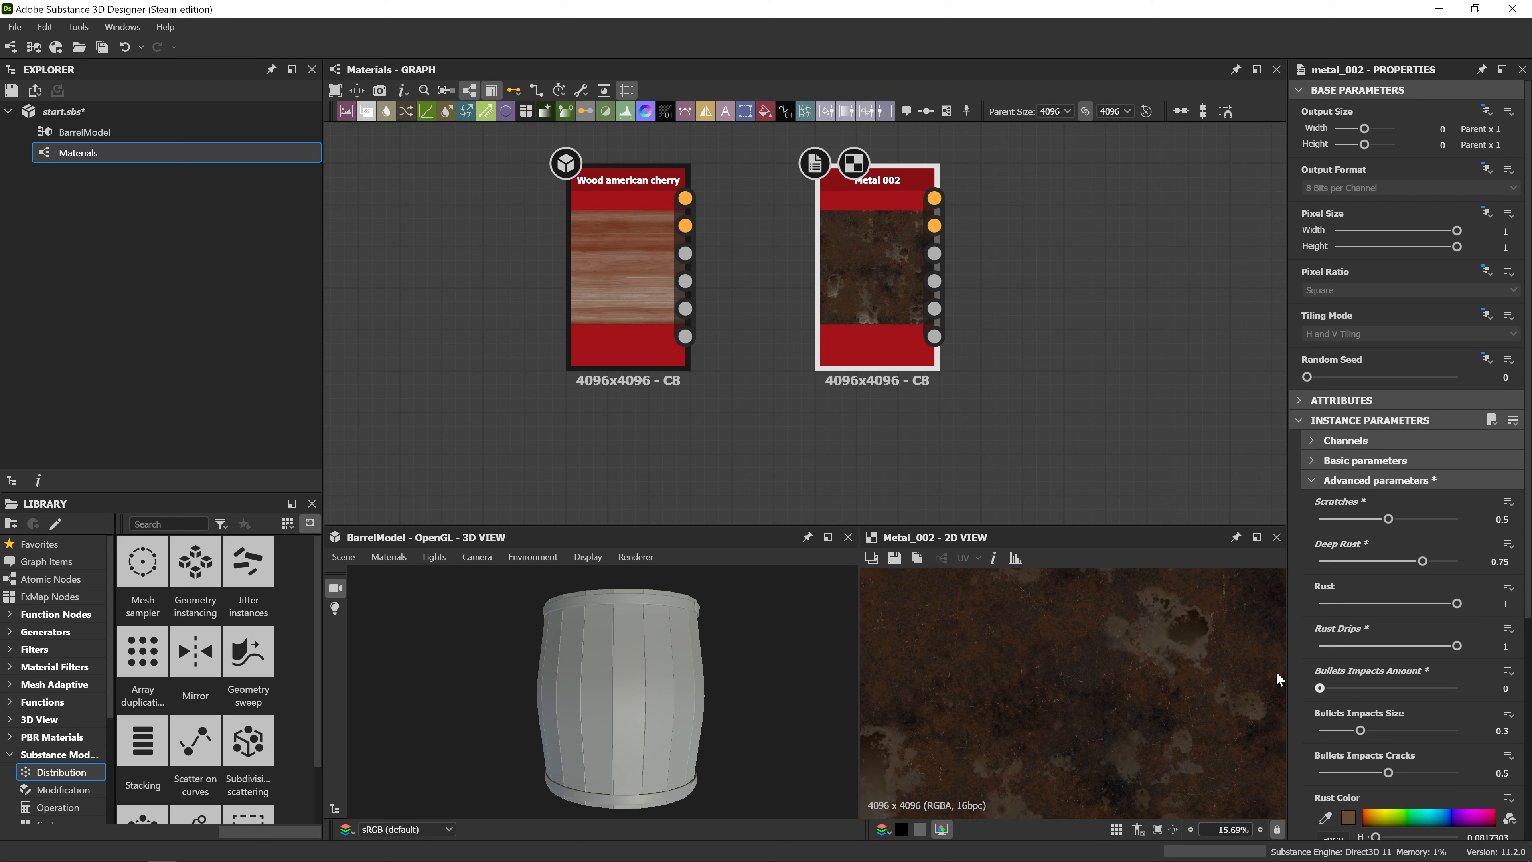
# Show Metal 002 on the model's metal material and Wood american cherry on its wood material in the 3D view.
pyautogui.rightClick(880, 302)
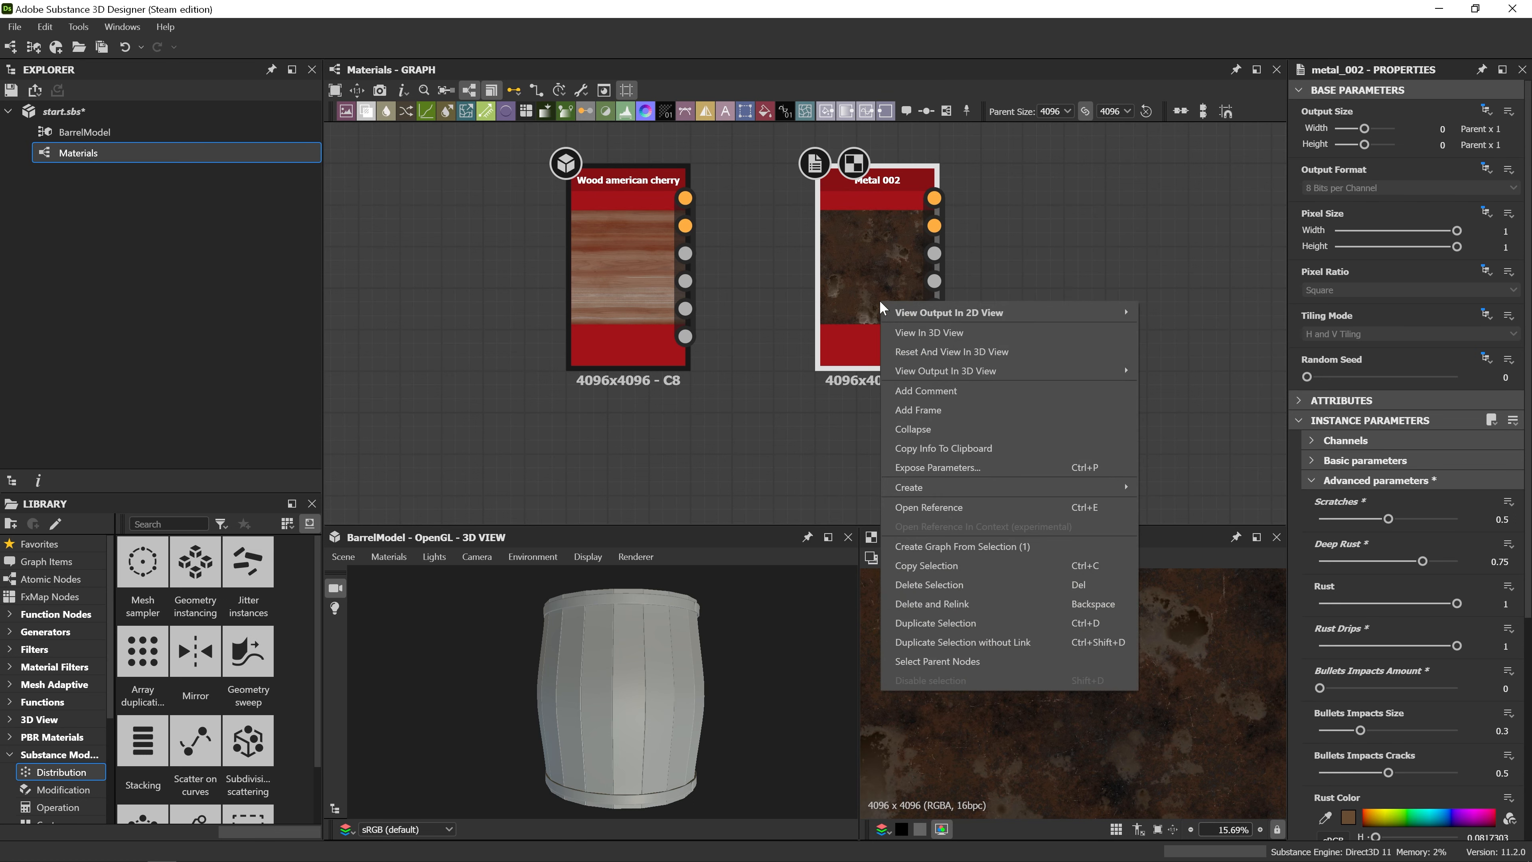
pyautogui.click(909, 332)
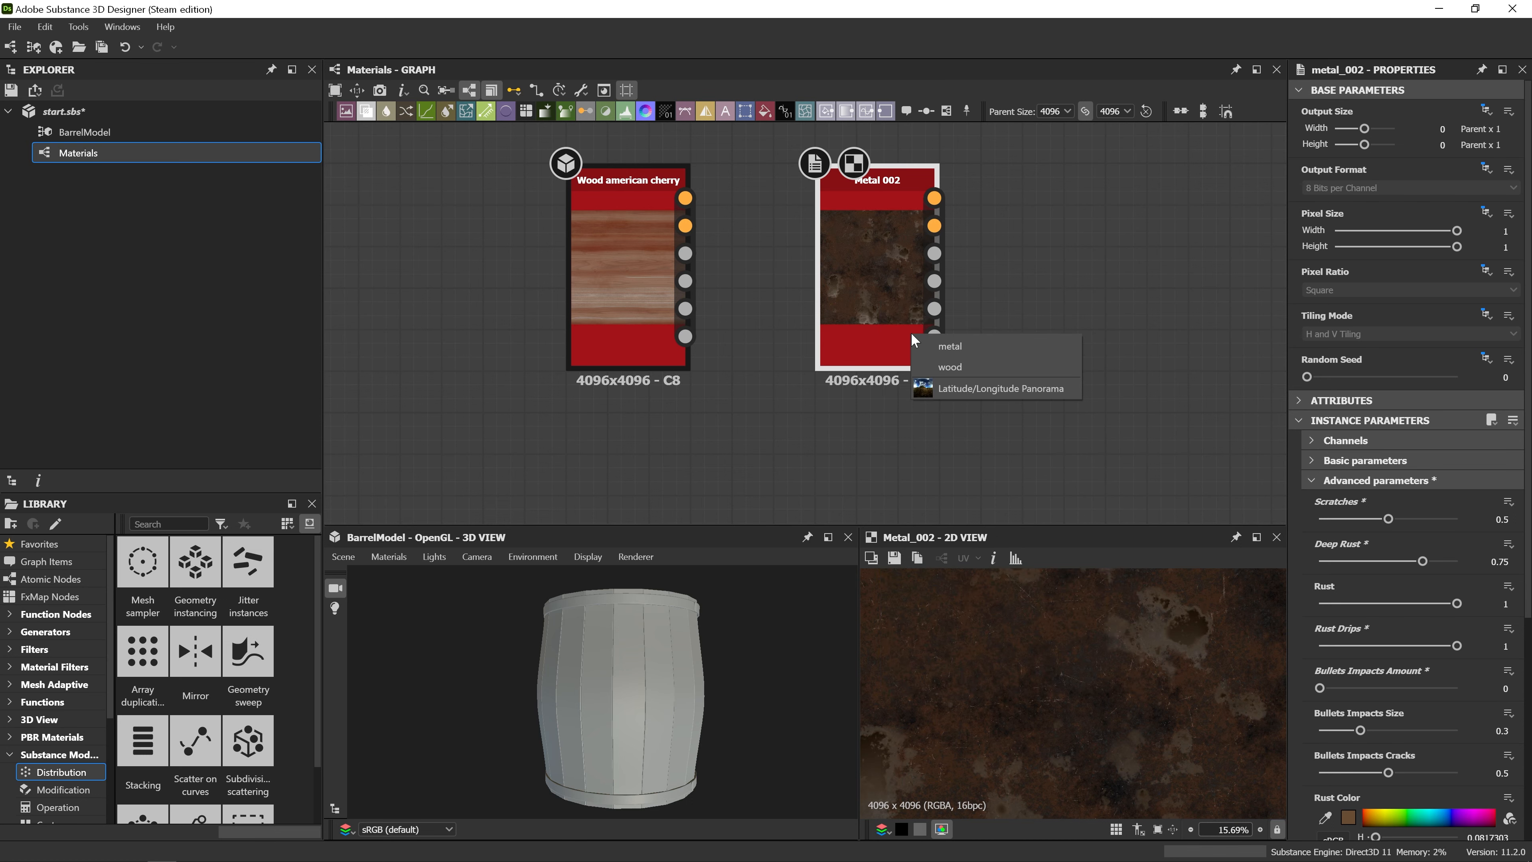
pyautogui.click(950, 352)
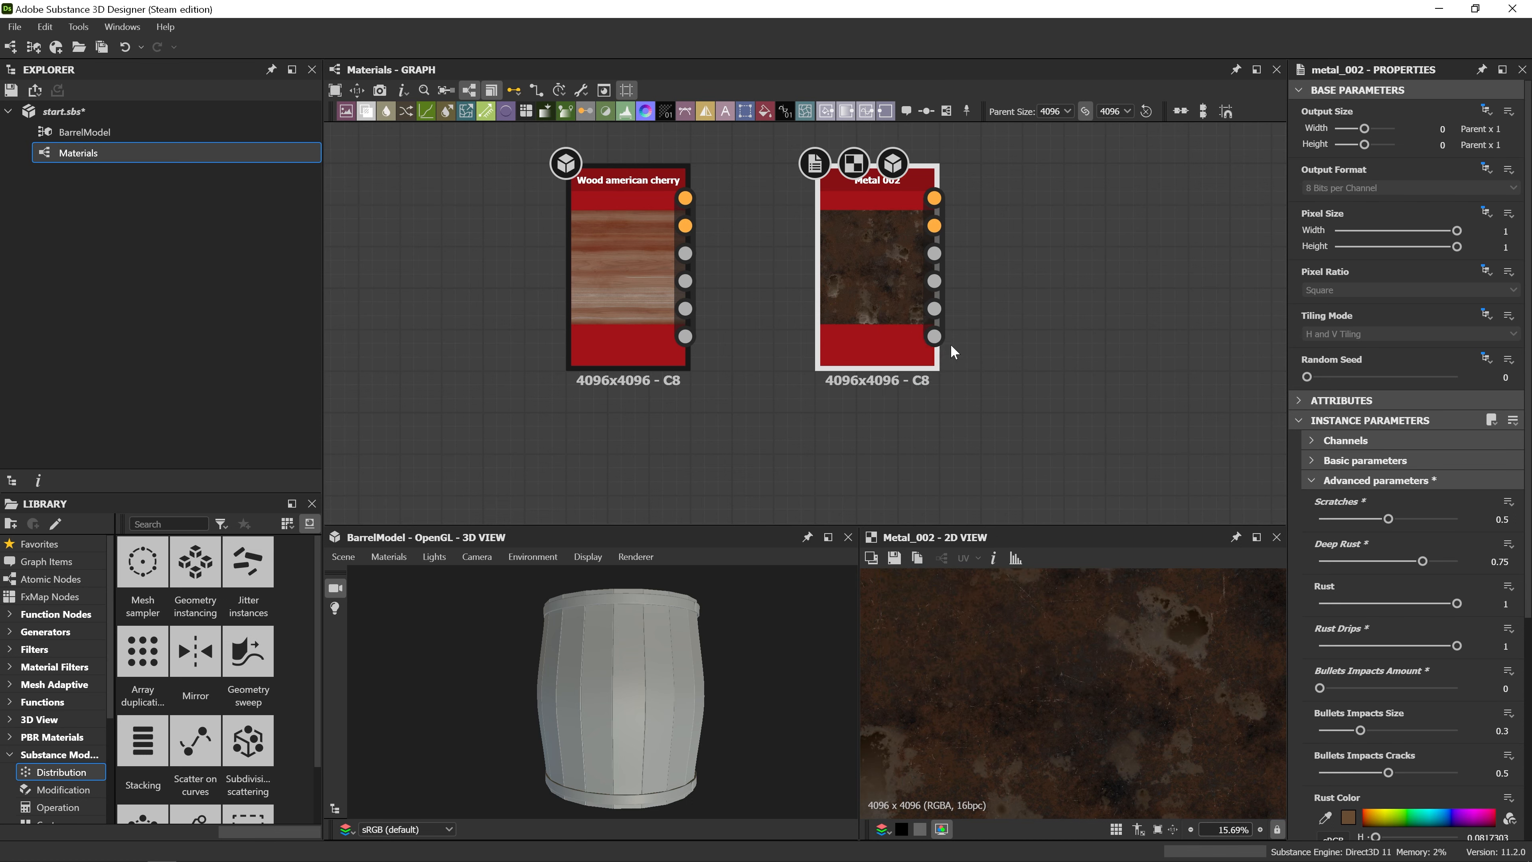
pyautogui.rightClick(632, 306)
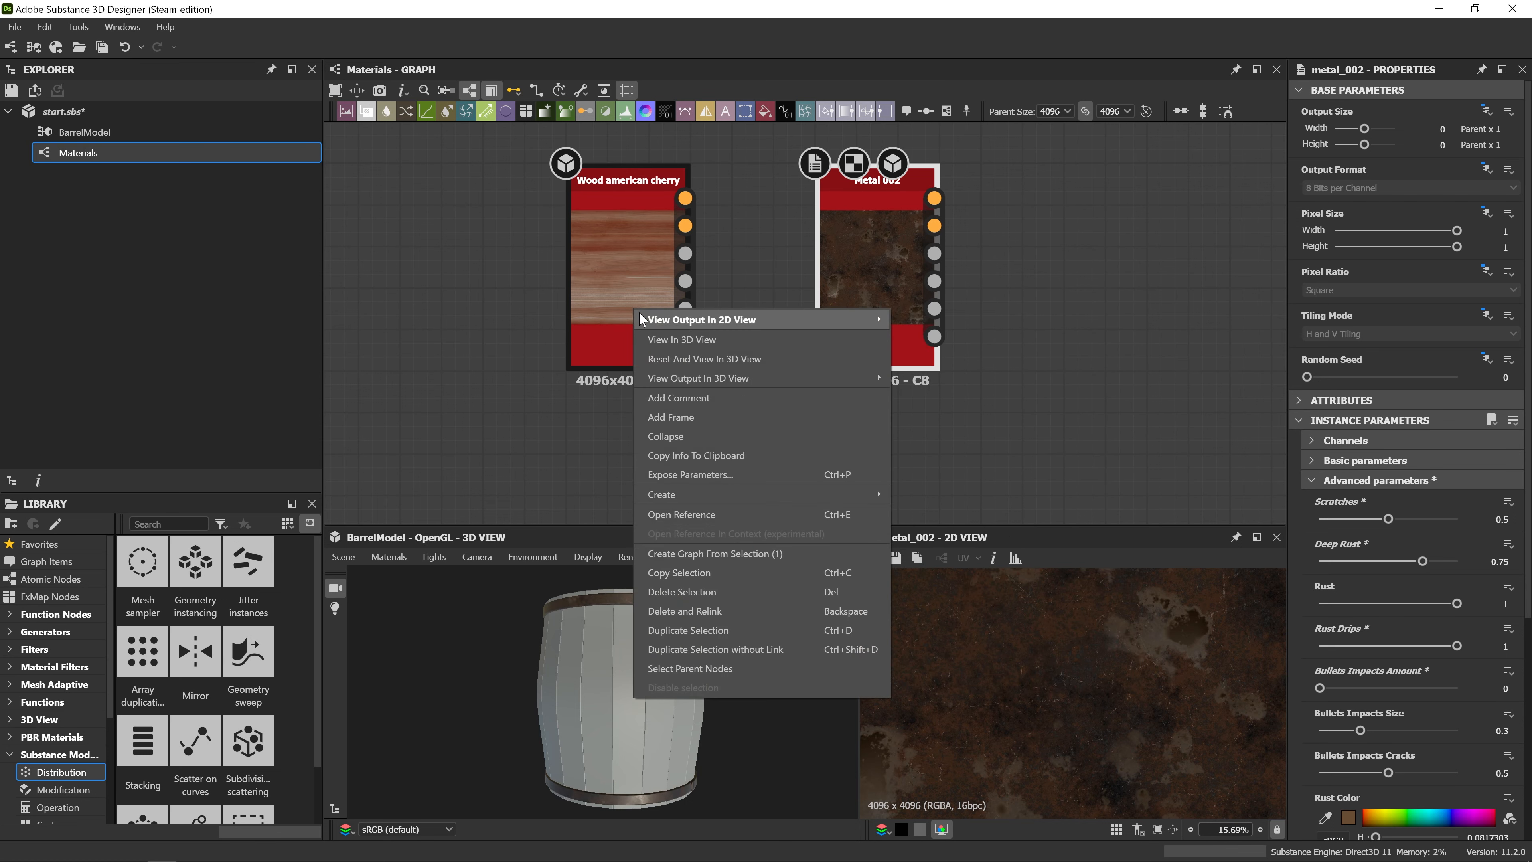
pyautogui.click(677, 338)
pyautogui.rightClick(635, 305)
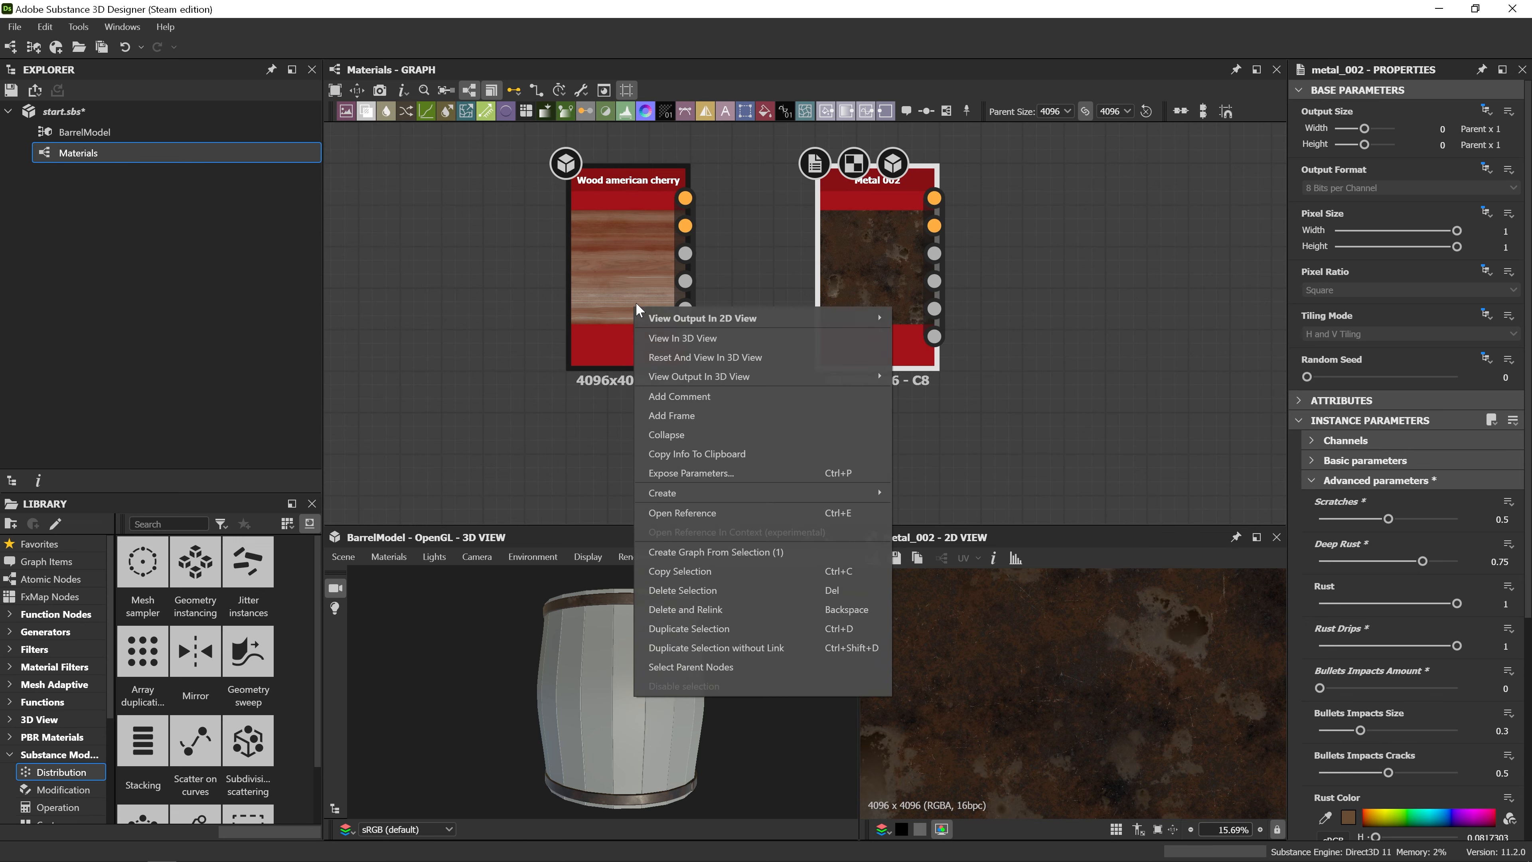
pyautogui.click(665, 333)
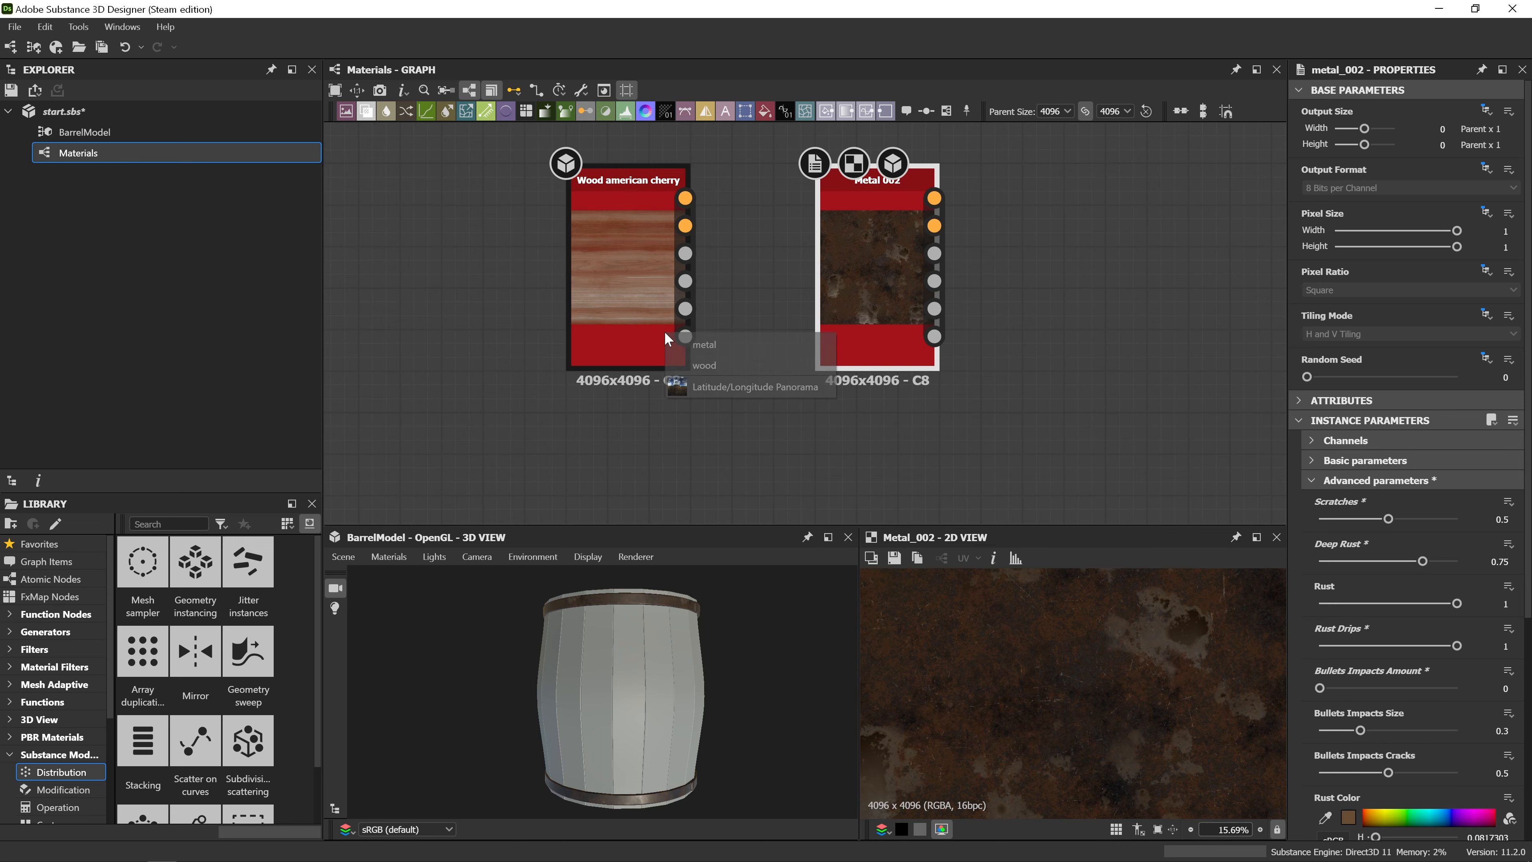
pyautogui.click(705, 364)
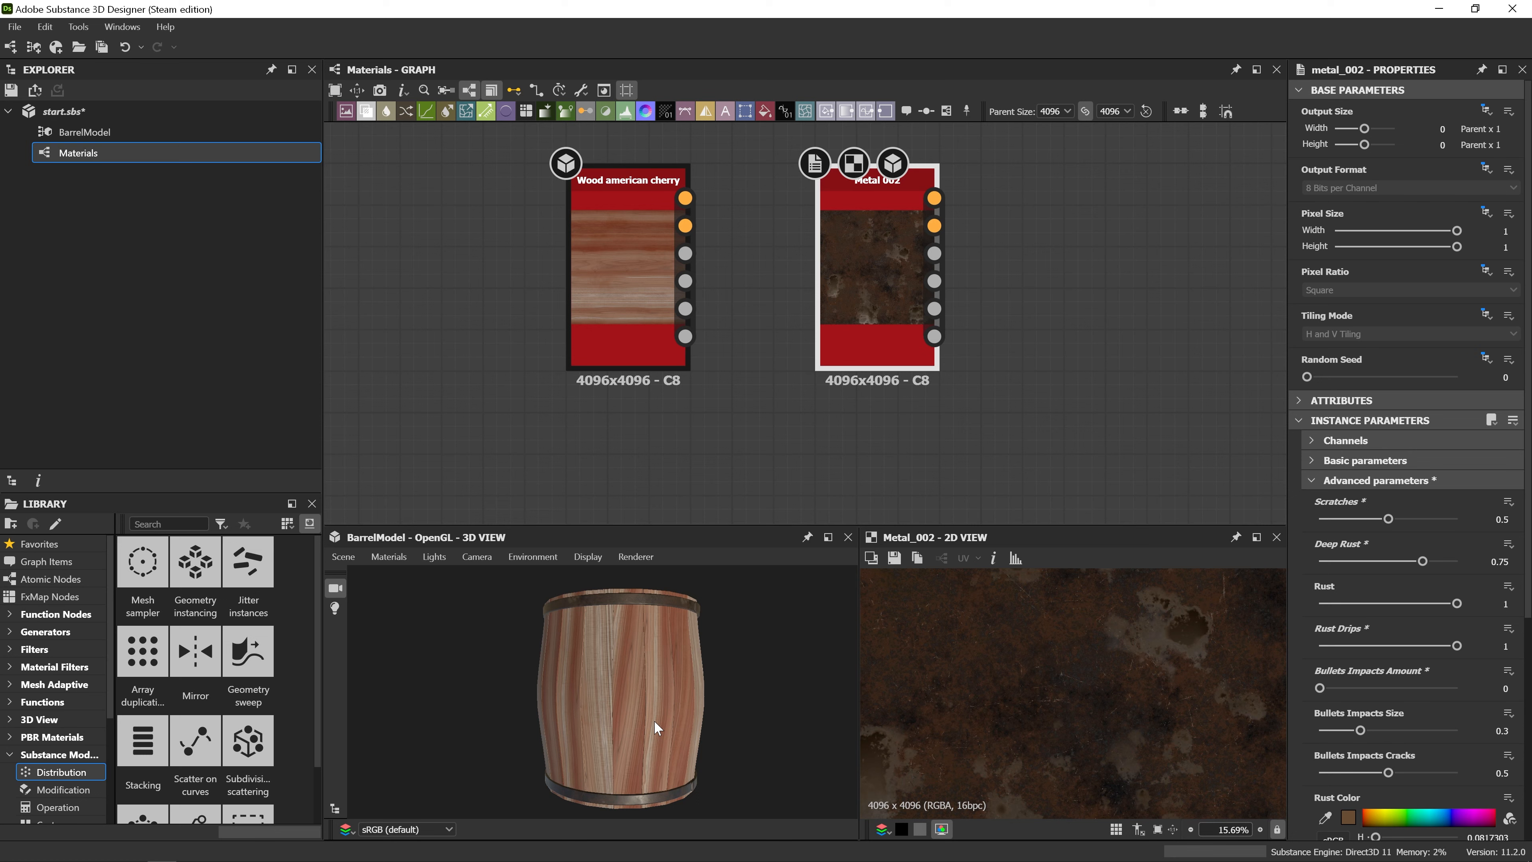
# Examine the wood planks and metal hoops of the textured barrel up close and from a distance.
pyautogui.scroll(3, 653, 721)
pyautogui.moveTo(668, 681); pyautogui.dragTo(704, 715)
pyautogui.scroll(1, 670, 711)
pyautogui.moveTo(704, 715); pyautogui.dragTo(721, 659, button='middle')
pyautogui.scroll(-3, 718, 659)
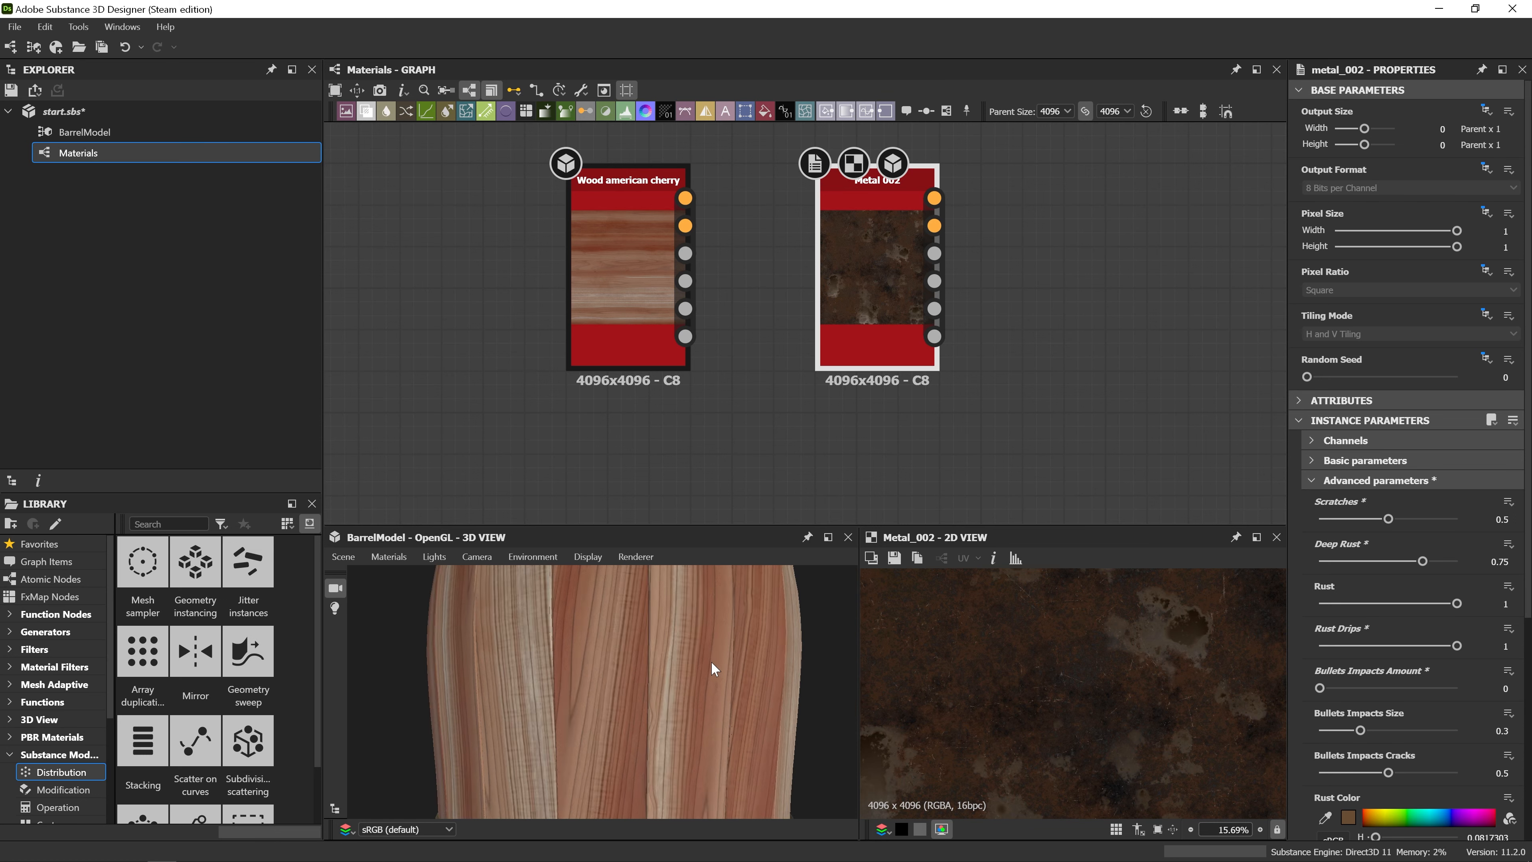
pyautogui.moveTo(688, 607); pyautogui.dragTo(667, 657, button='middle')
pyautogui.scroll(-1, 662, 656)
pyautogui.moveTo(659, 662)
pyautogui.mouseDown()
pyautogui.moveTo(586, 670)
pyautogui.moveTo(636, 670)
pyautogui.mouseUp()
# Open the BarrelModel graph and add a Primitive 3D node below the hoops' Curve primitive nodes.
pyautogui.doubleClick(102, 131)
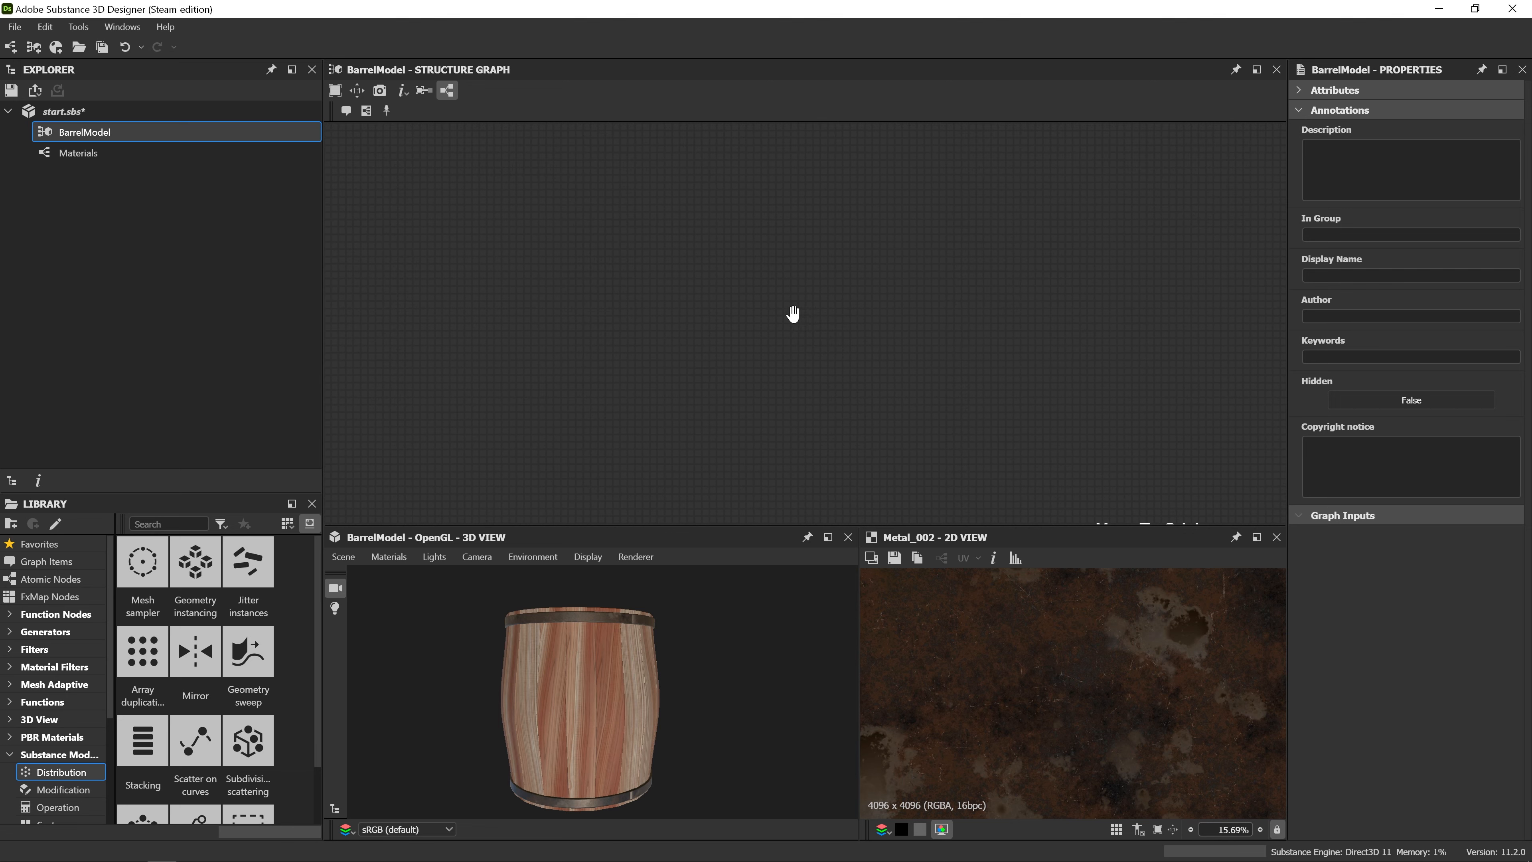
pyautogui.scroll(5, 718, 290)
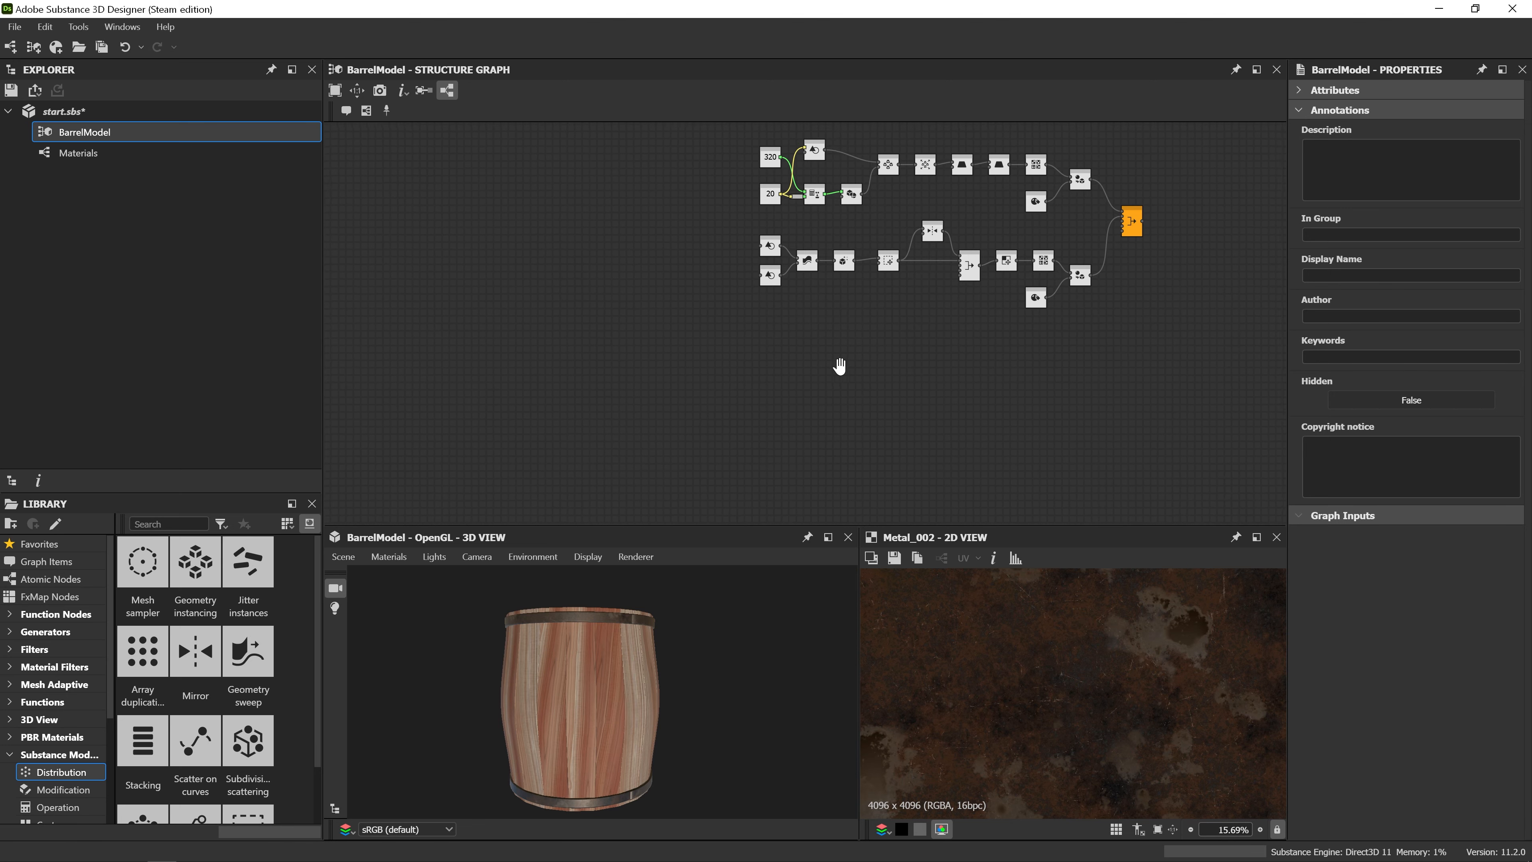
pyautogui.moveTo(840, 366); pyautogui.dragTo(848, 402, button='middle')
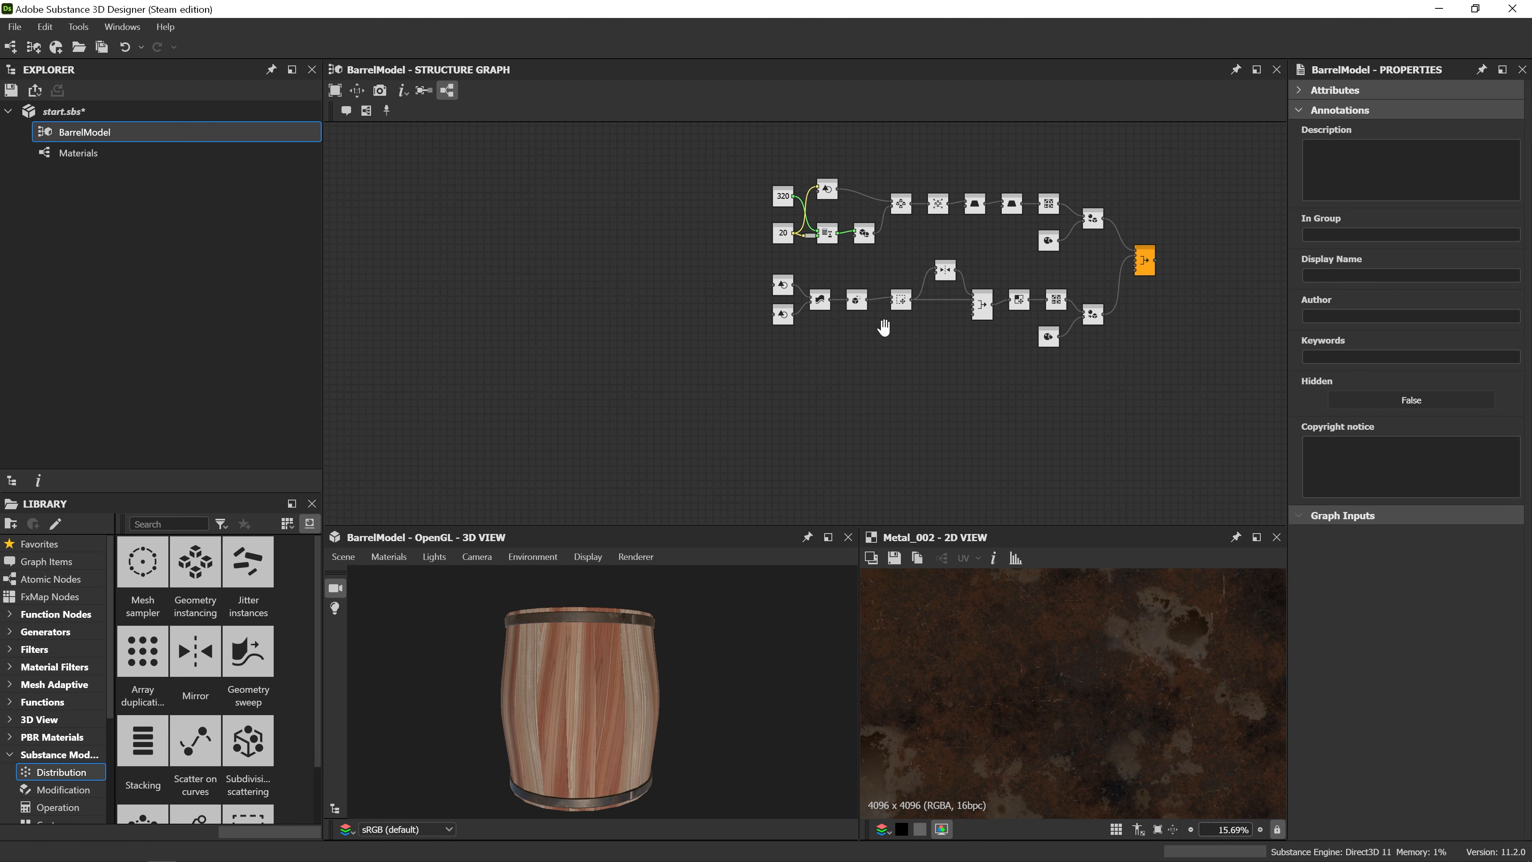
pyautogui.moveTo(884, 327); pyautogui.dragTo(838, 312, button='middle')
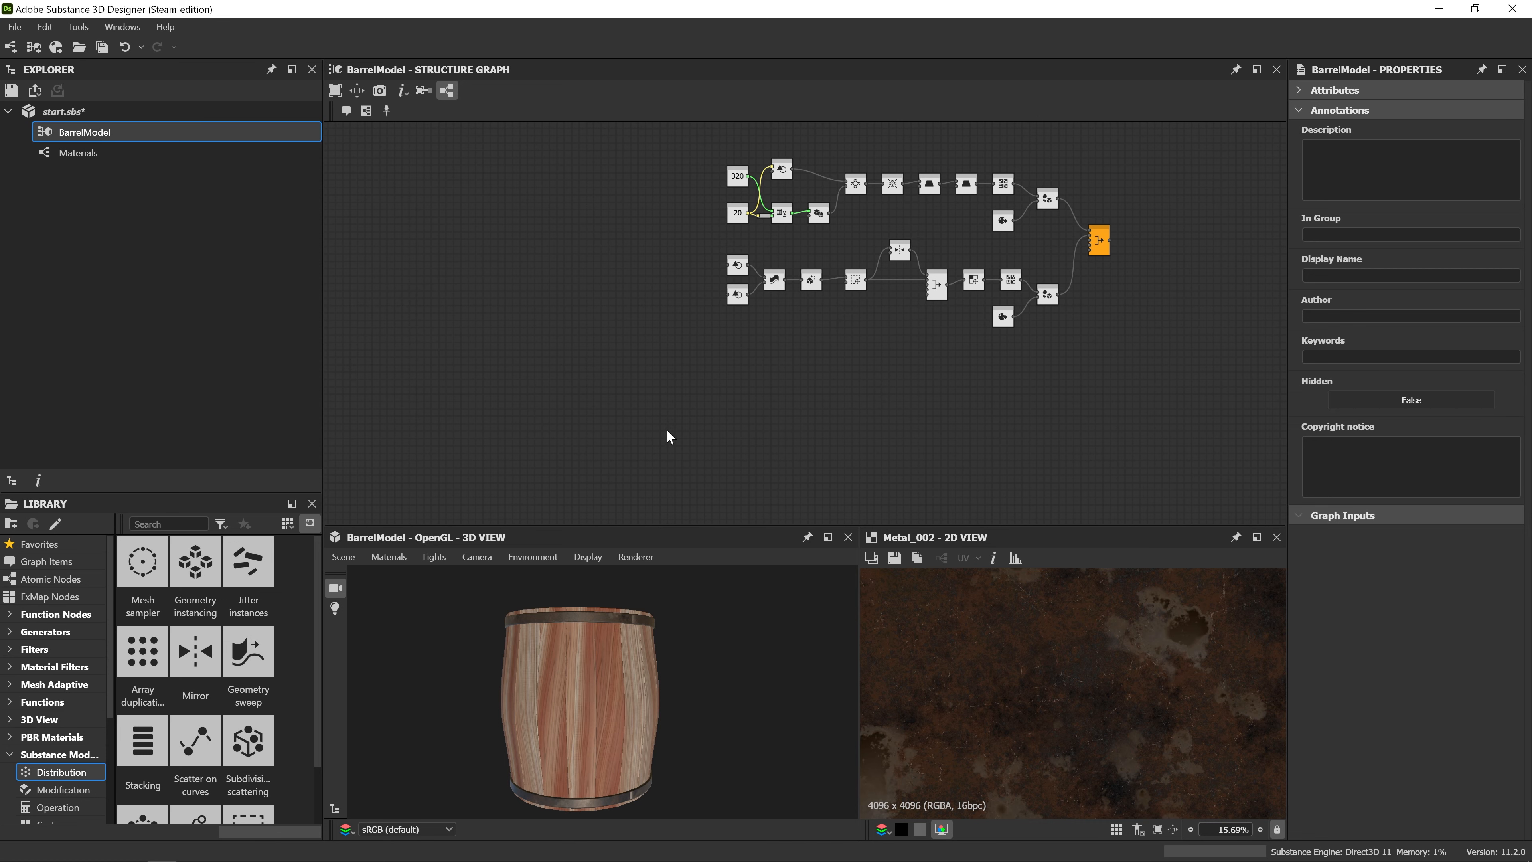
pyautogui.scroll(3, 724, 402)
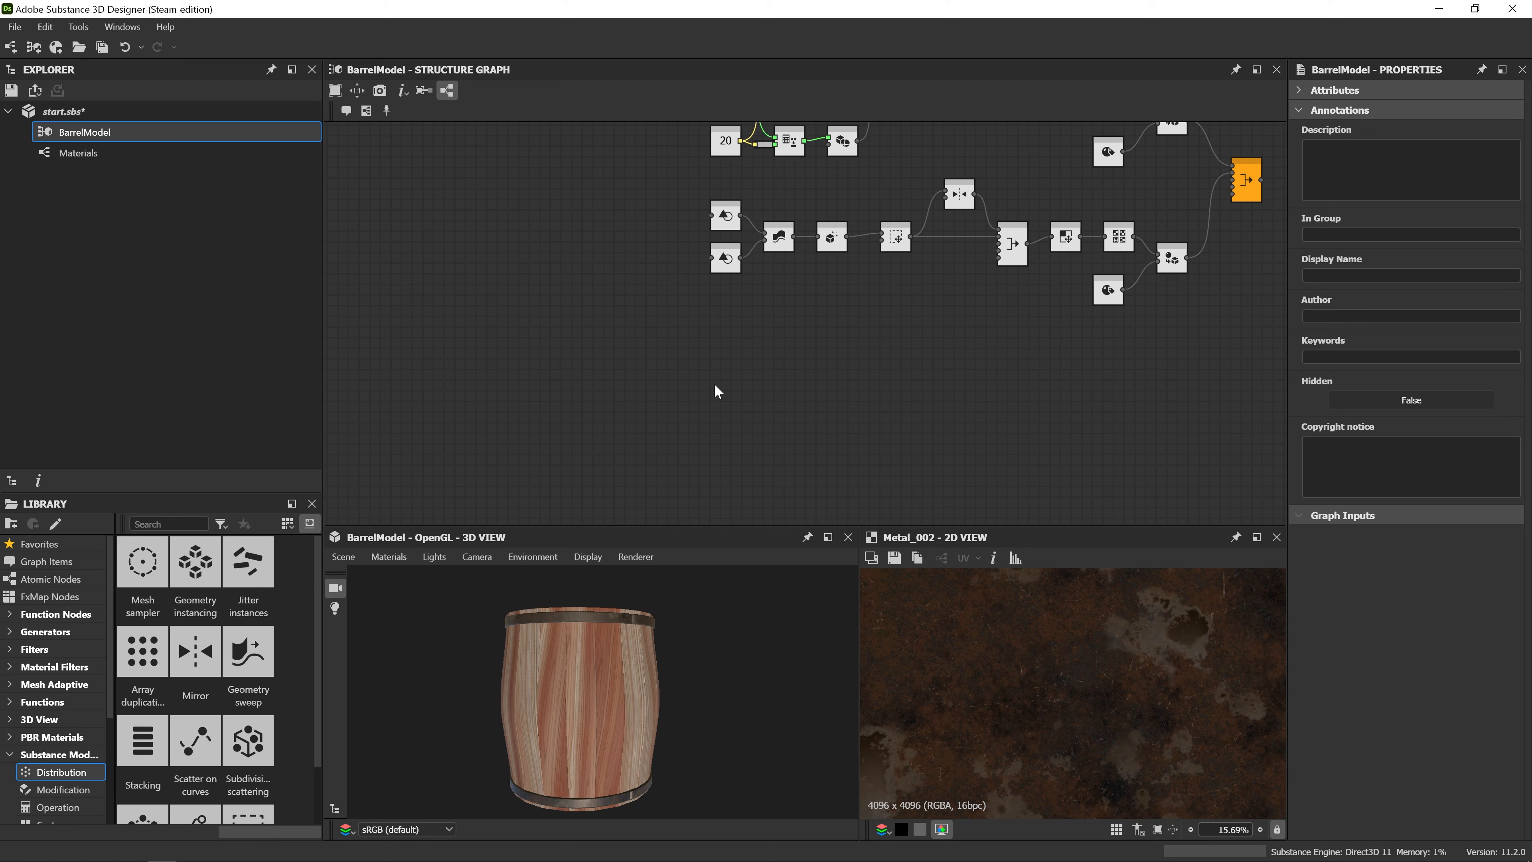
pyautogui.scroll(2, 723, 342)
pyautogui.press('space')
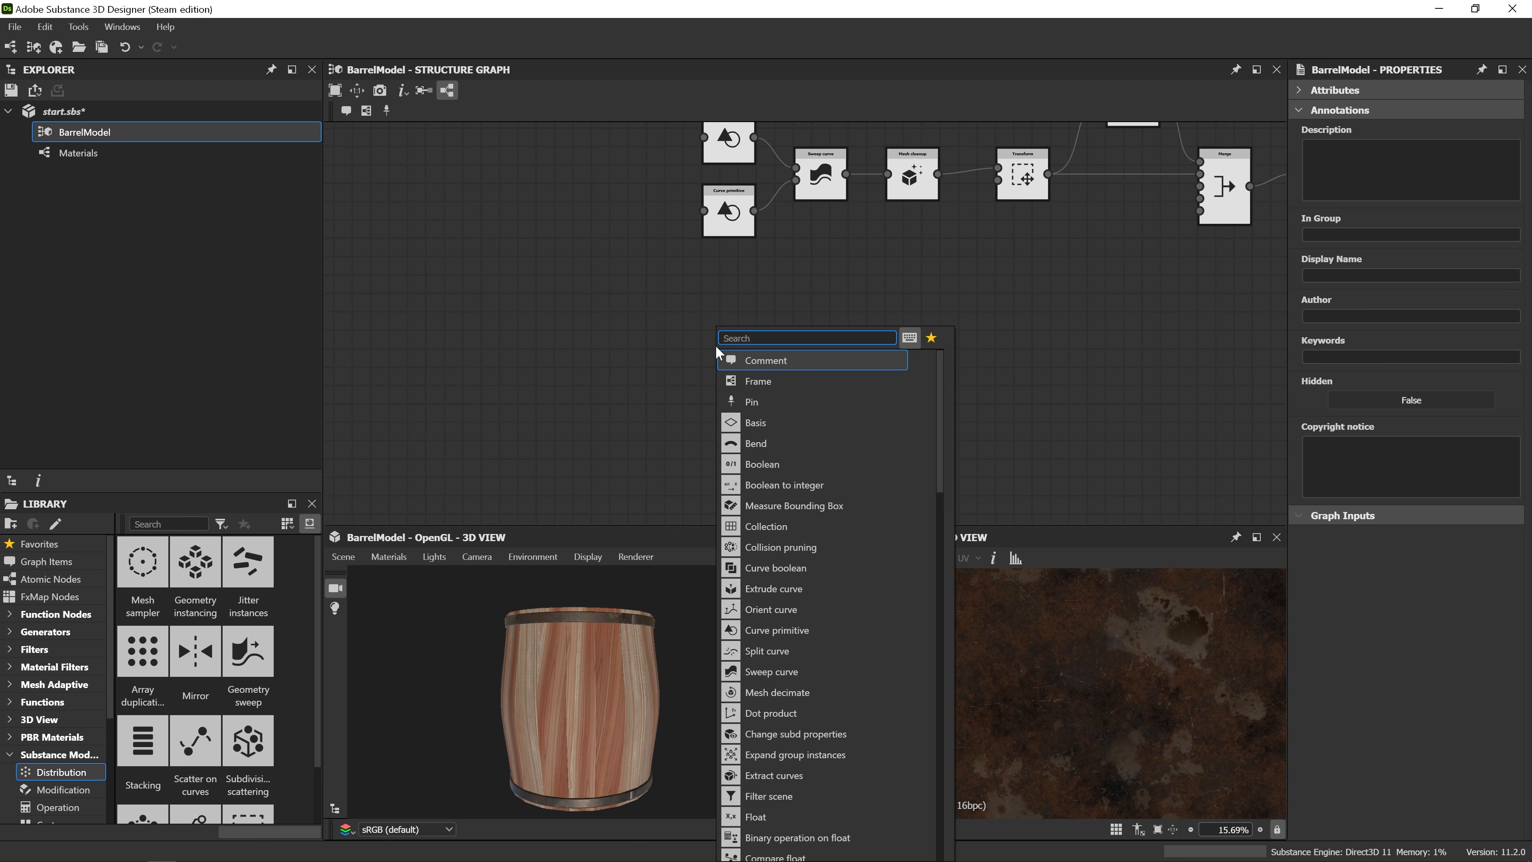
pyautogui.write('prim')
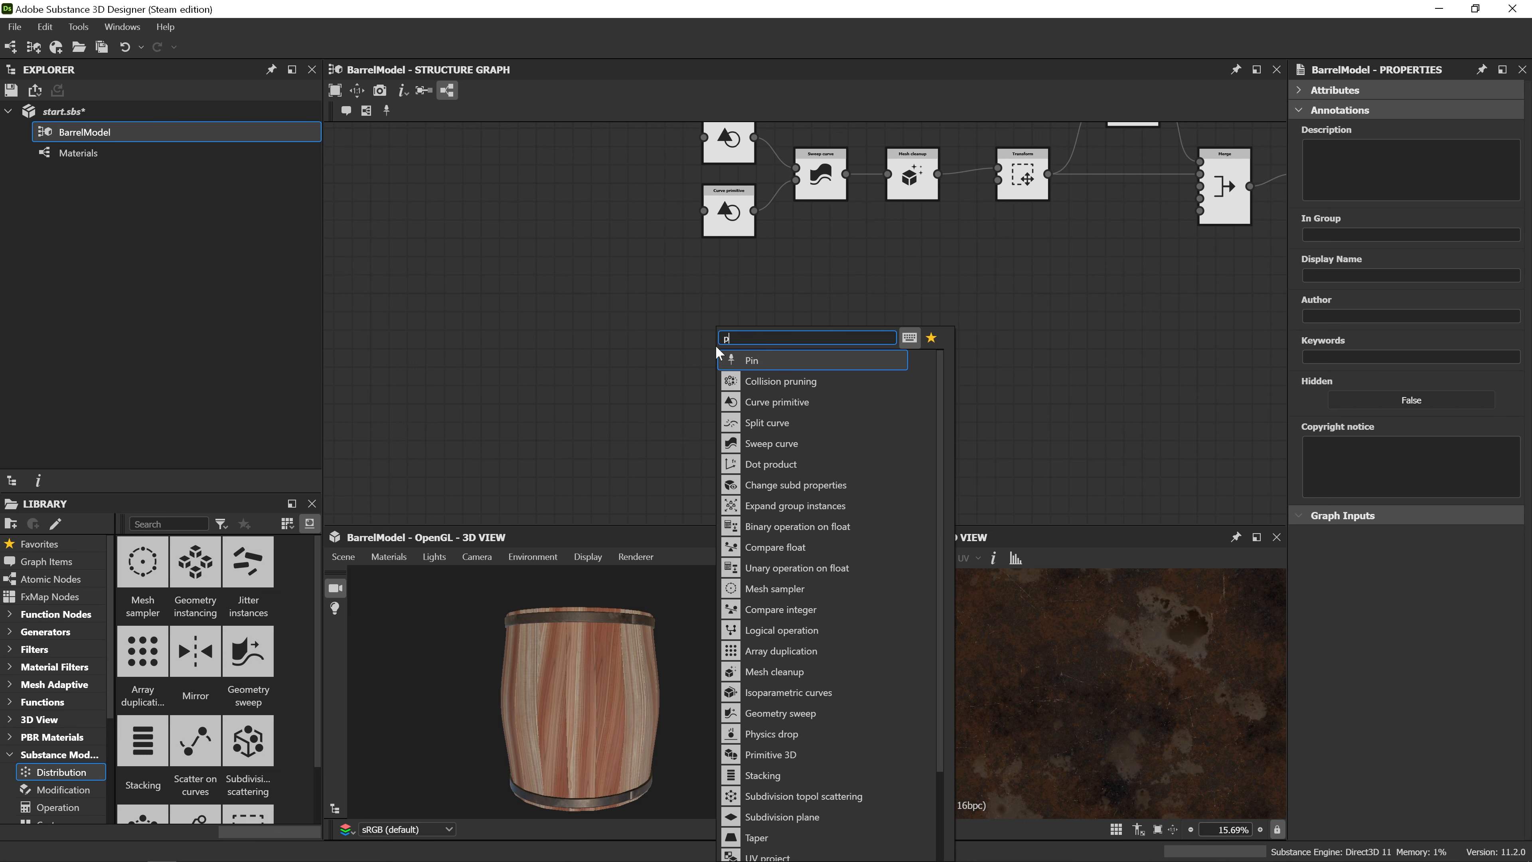
pyautogui.click(857, 386)
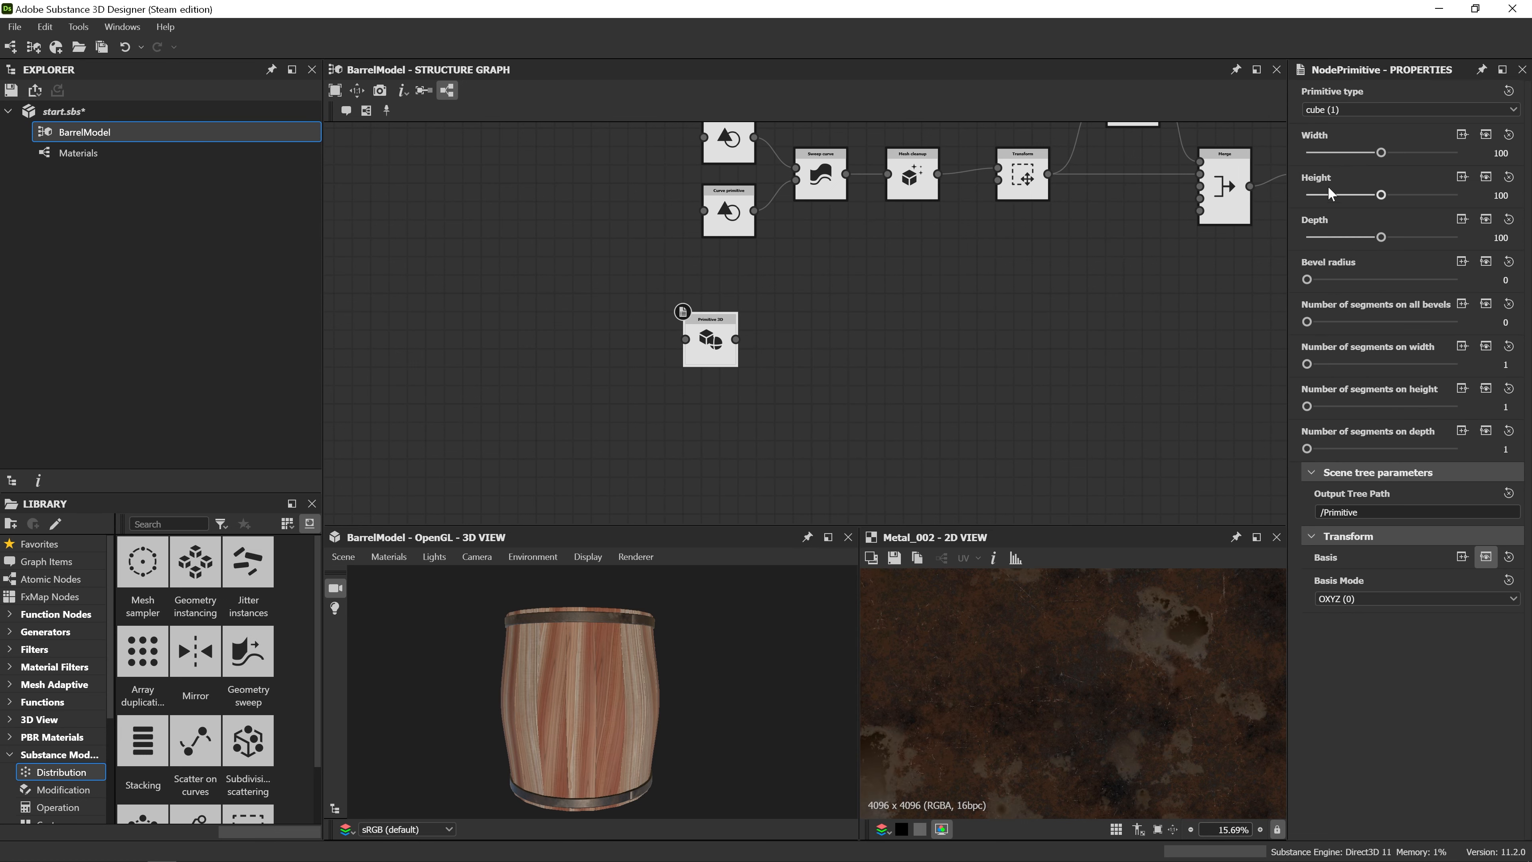
# Set the primitive type to sphere, preview the node and set its radius to 2.
pyautogui.click(1341, 110)
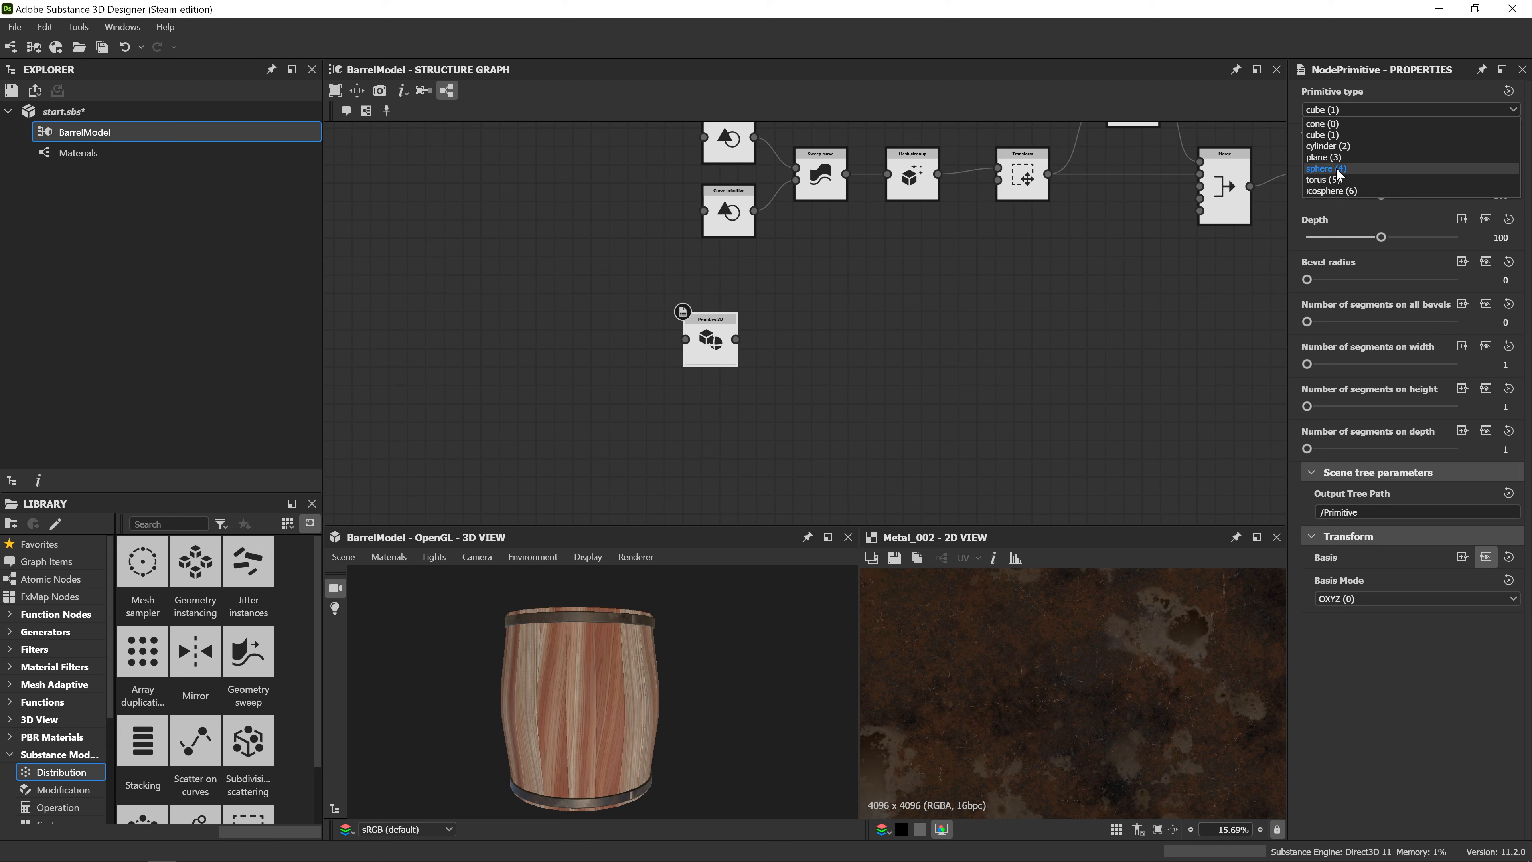
pyautogui.click(1325, 169)
pyautogui.moveTo(706, 351); pyautogui.dragTo(724, 351)
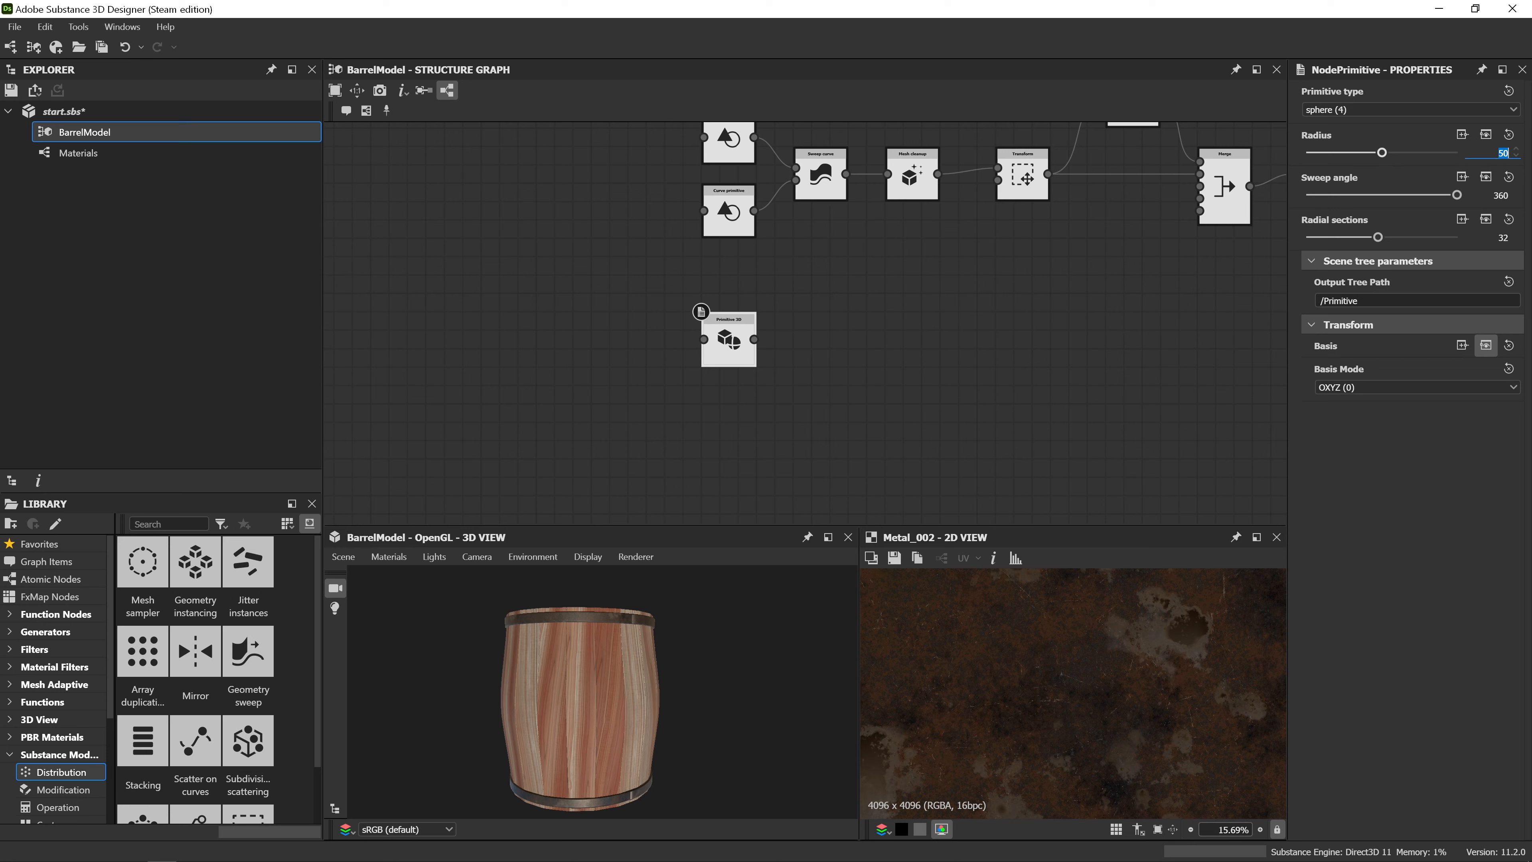
pyautogui.doubleClick(726, 338)
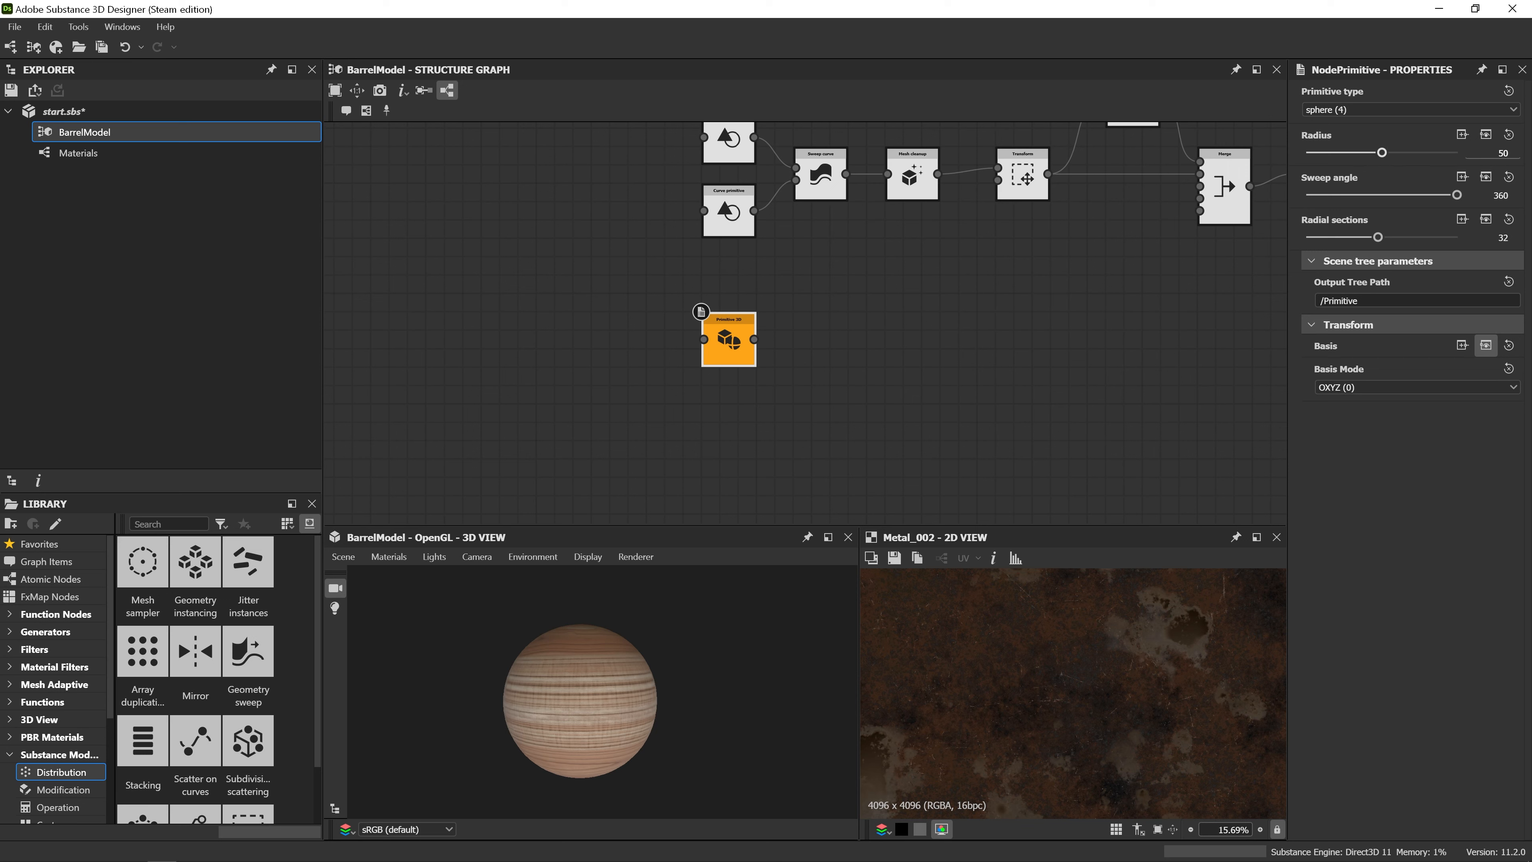
pyautogui.click(1504, 153)
pyautogui.write('2')
pyautogui.press('Return')
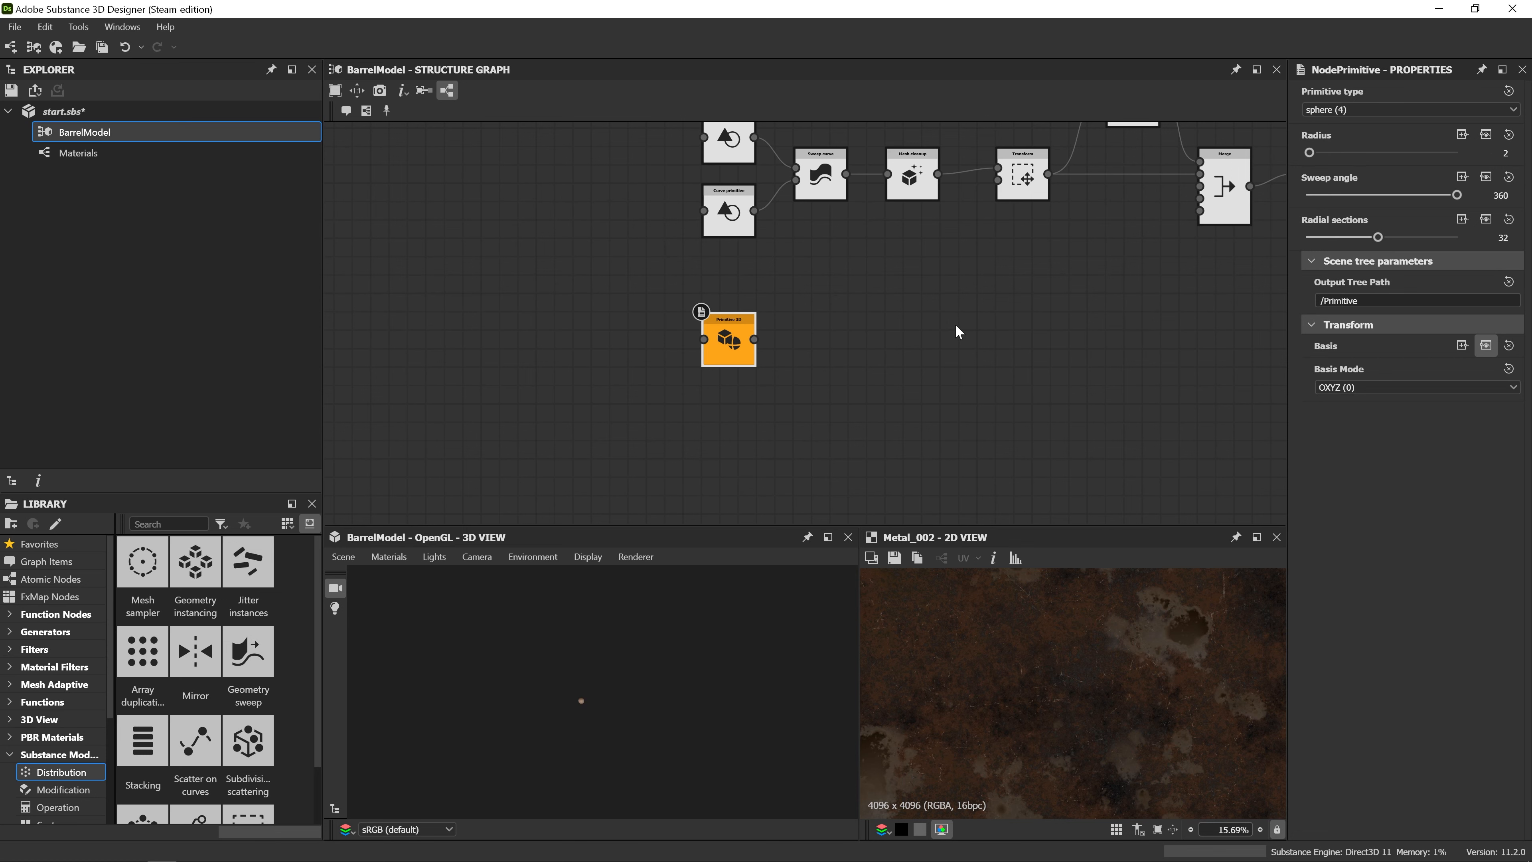
# Connect the sphere primitive to source2 of the final Merge node, move the Merge down and preview it.
pyautogui.scroll(-3, 965, 333)
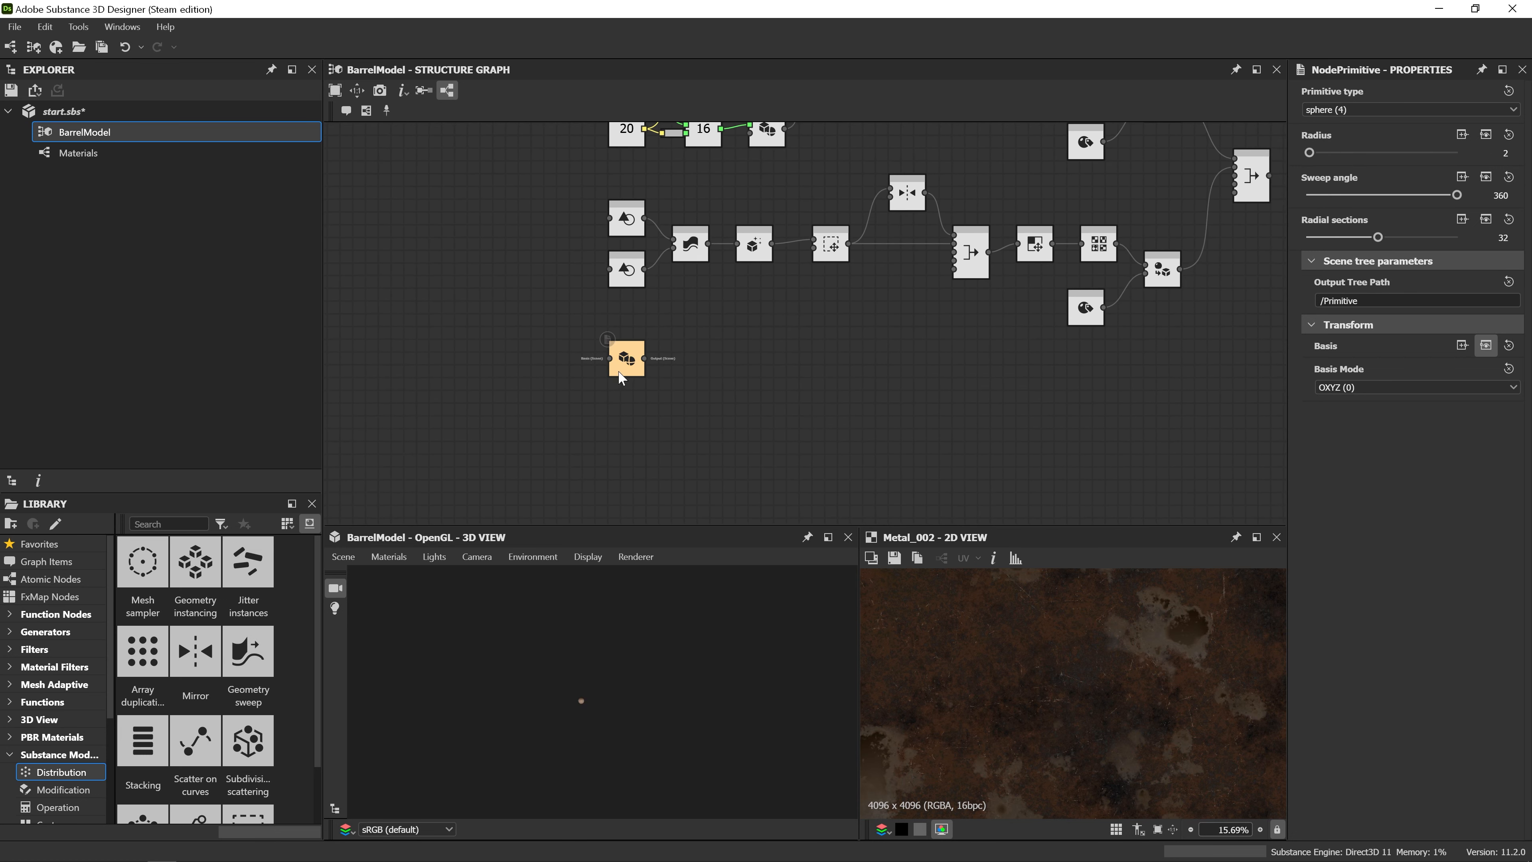
pyautogui.moveTo(645, 360); pyautogui.dragTo(1242, 374)
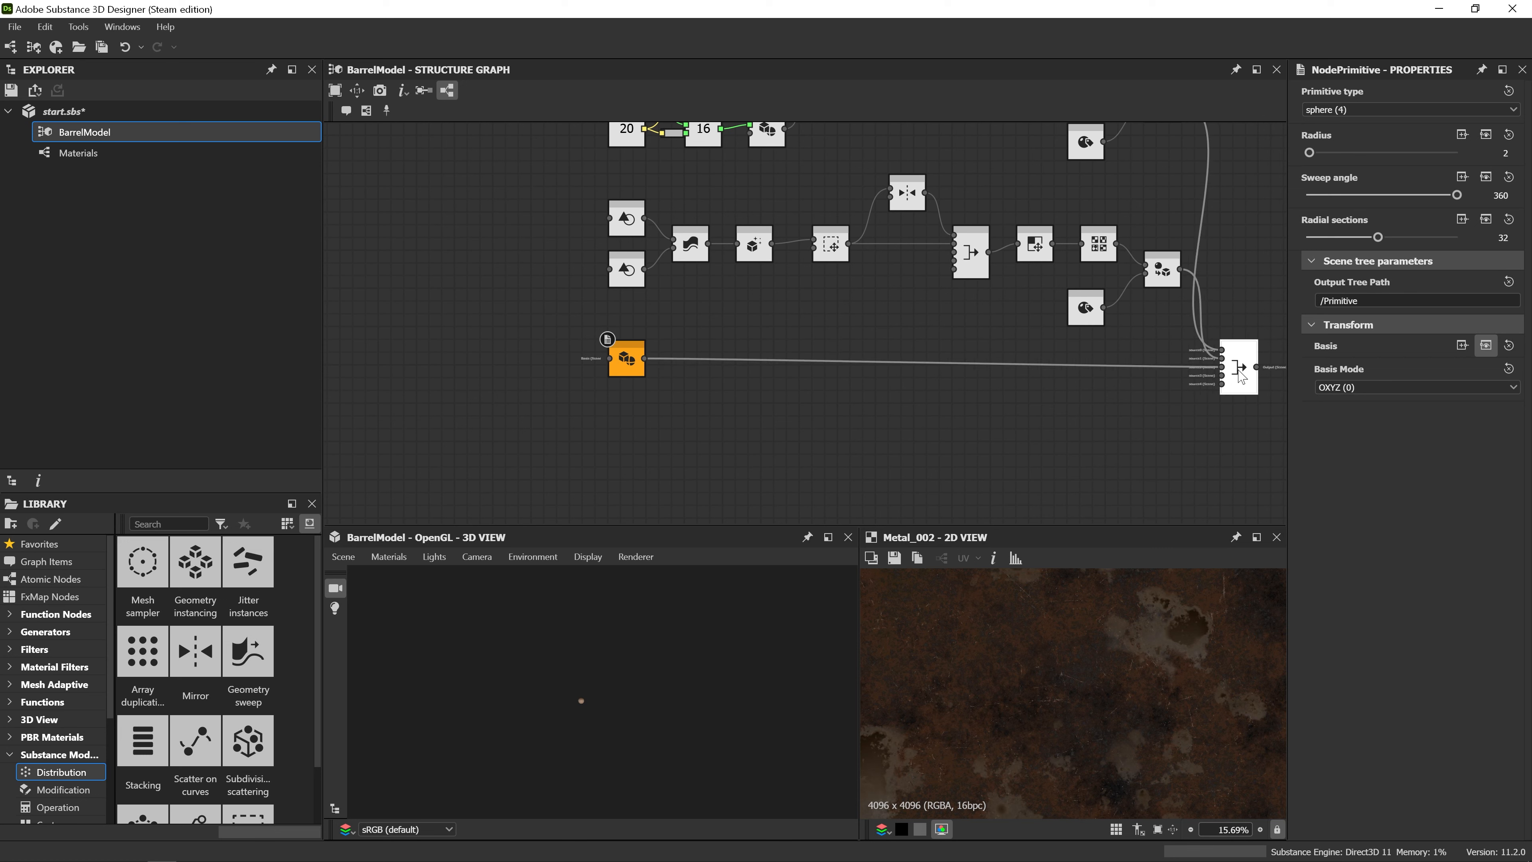
pyautogui.click(1241, 375)
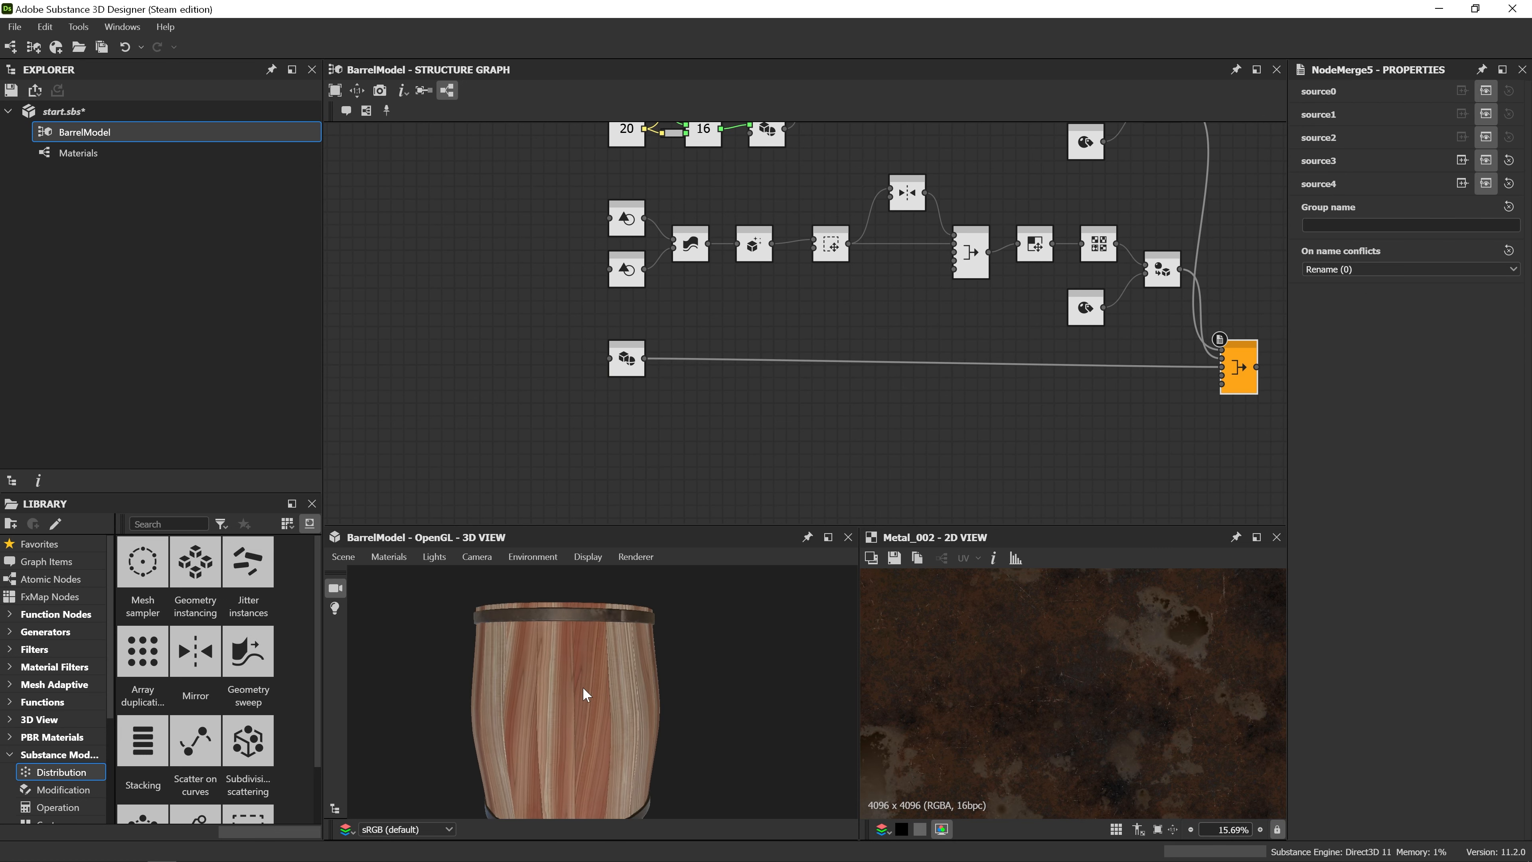
# Preview the sphere alone and merged with the barrel, examining where it sits relative to the planks.
pyautogui.moveTo(584, 689); pyautogui.dragTo(647, 673)
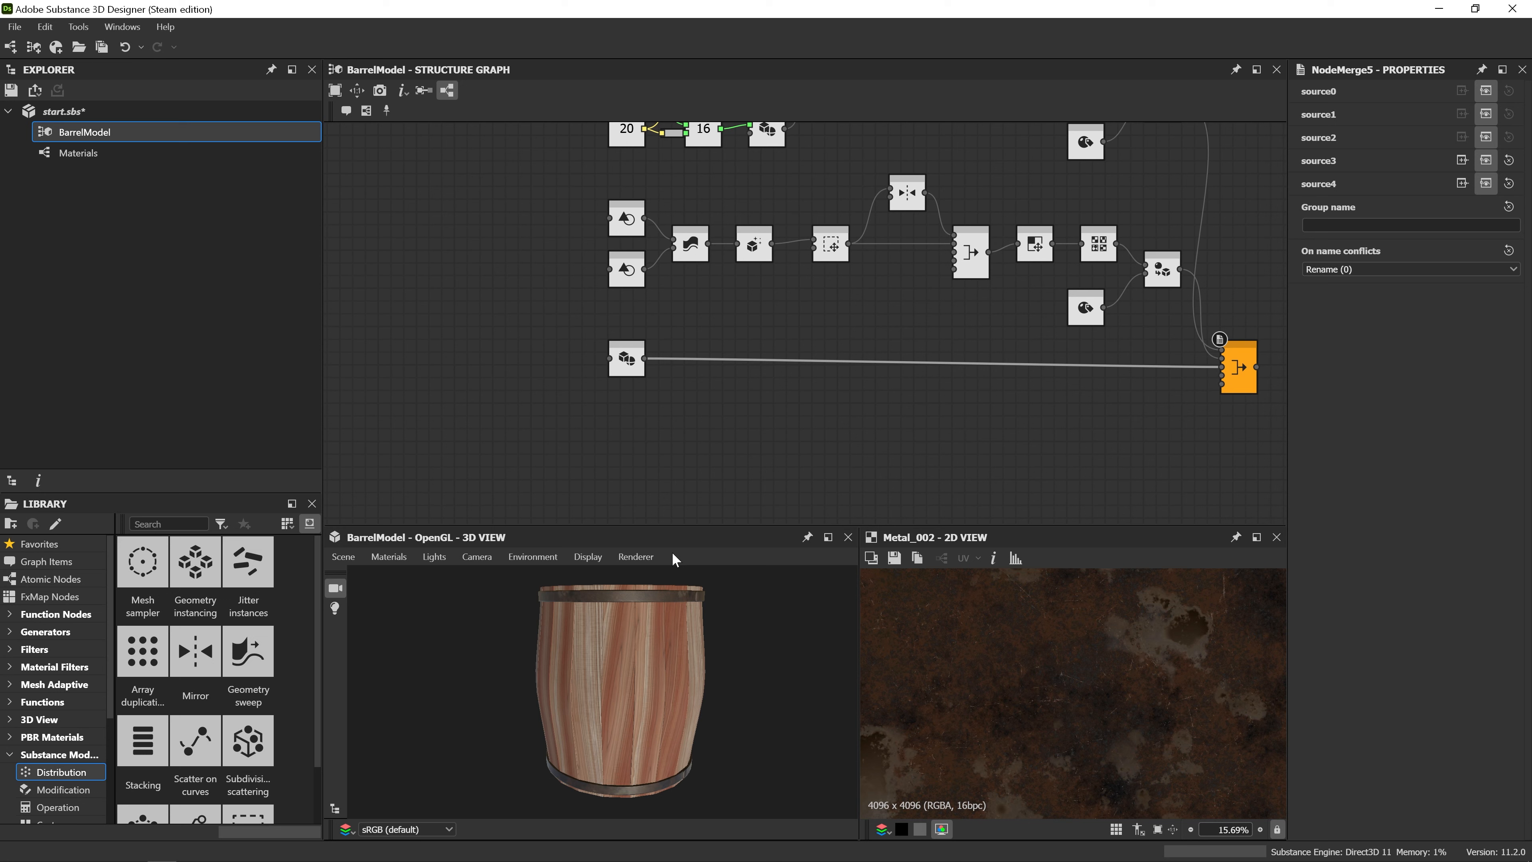
pyautogui.moveTo(621, 632); pyautogui.dragTo(657, 595)
pyautogui.moveTo(661, 710)
pyautogui.mouseDown()
pyautogui.moveTo(604, 688)
pyautogui.moveTo(608, 729)
pyautogui.moveTo(662, 563)
pyautogui.moveTo(675, 737)
pyautogui.moveTo(697, 677)
pyautogui.moveTo(664, 739)
pyautogui.moveTo(737, 647)
pyautogui.moveTo(680, 762)
pyautogui.moveTo(707, 668)
pyautogui.moveTo(685, 722)
pyautogui.mouseUp()
pyautogui.click(625, 369)
pyautogui.doubleClick(625, 370)
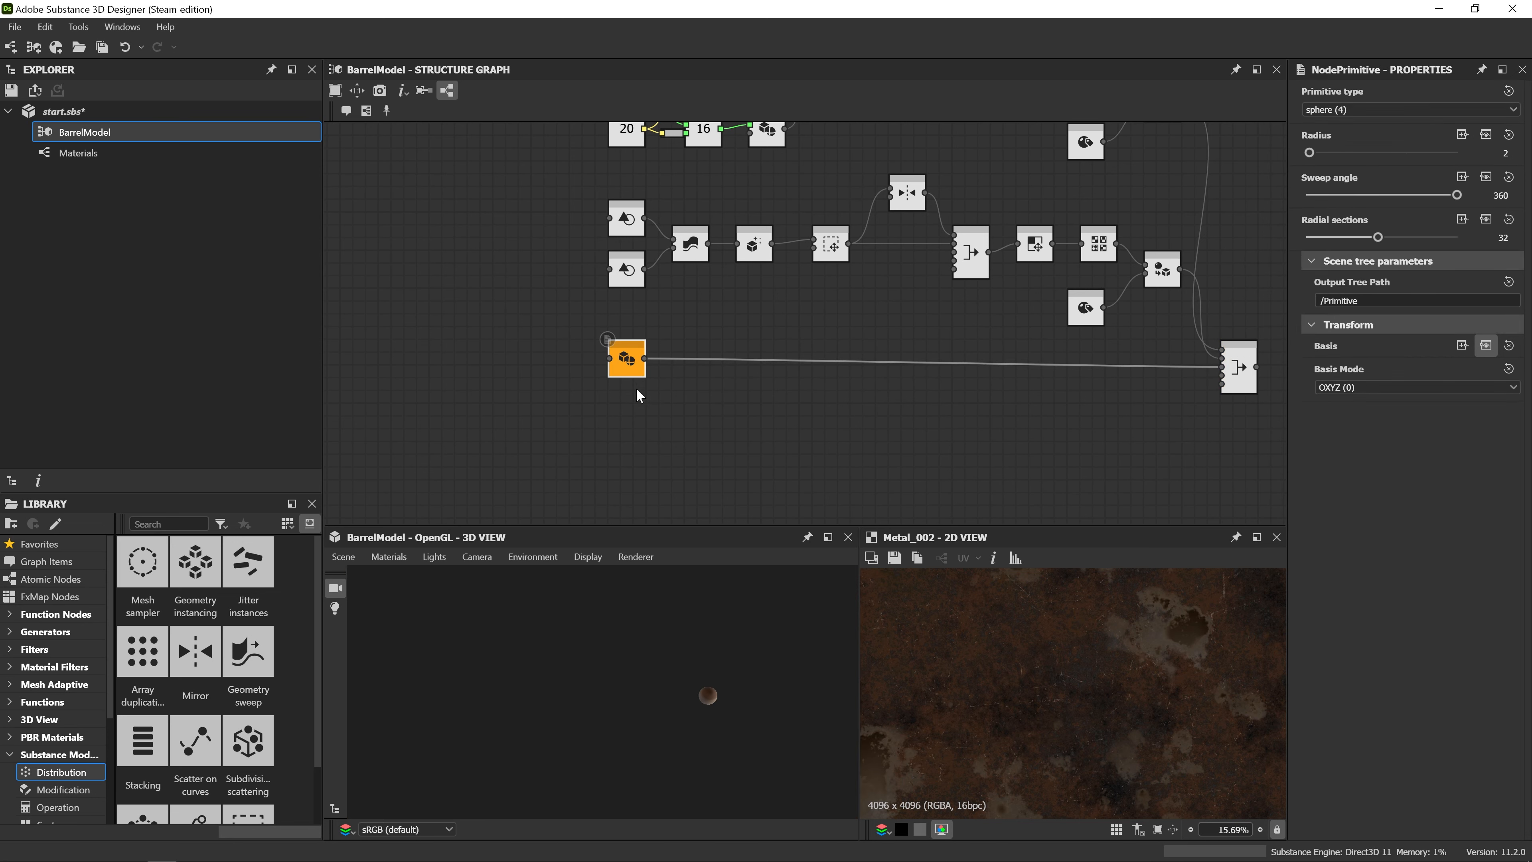
pyautogui.doubleClick(1241, 382)
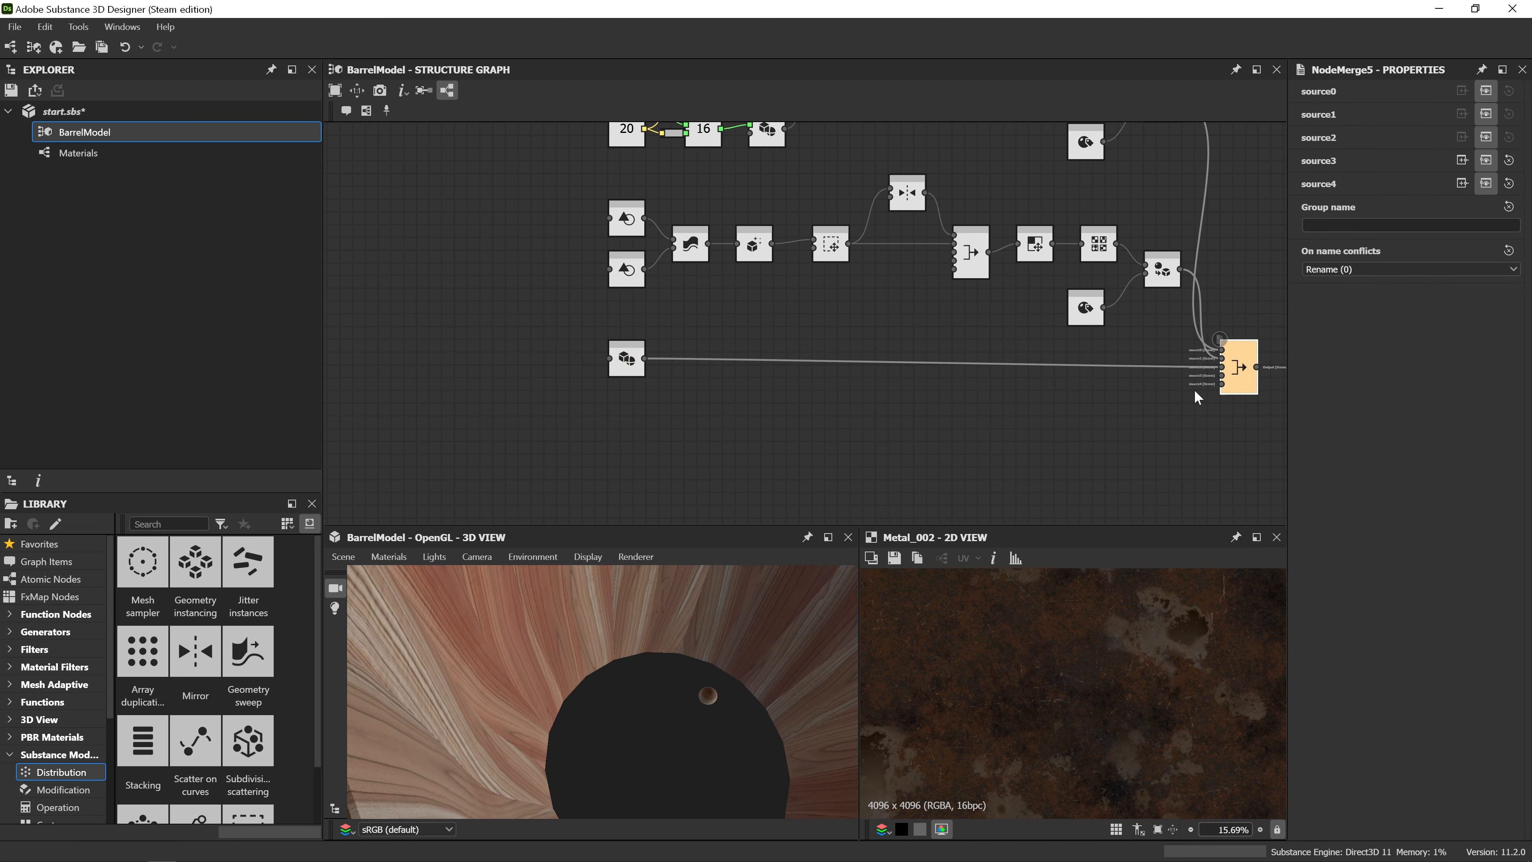
pyautogui.scroll(-5, 761, 651)
pyautogui.moveTo(770, 638); pyautogui.dragTo(756, 643)
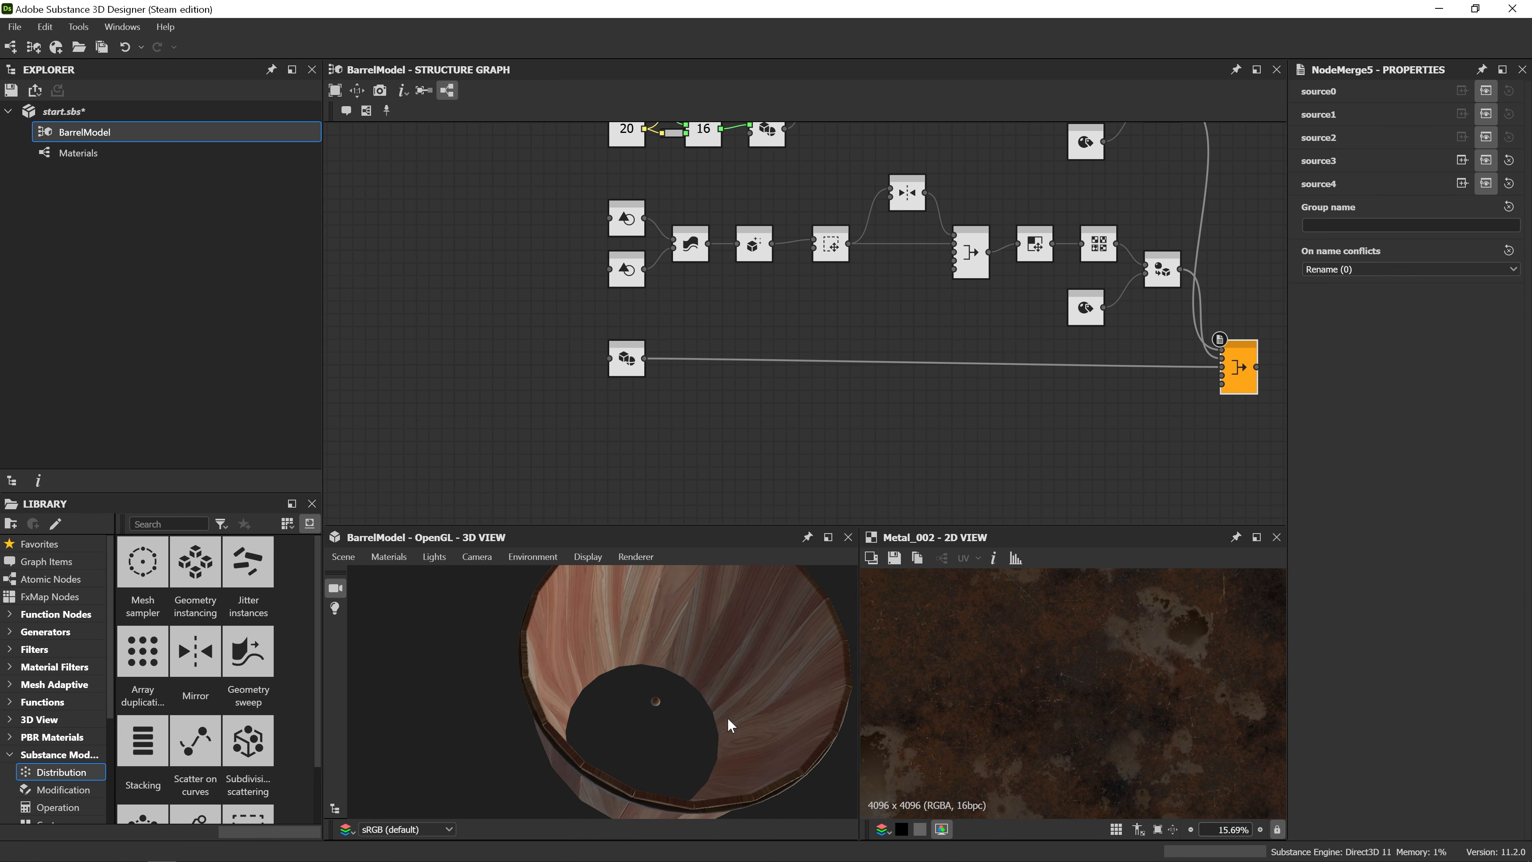
pyautogui.moveTo(727, 717); pyautogui.dragTo(729, 594)
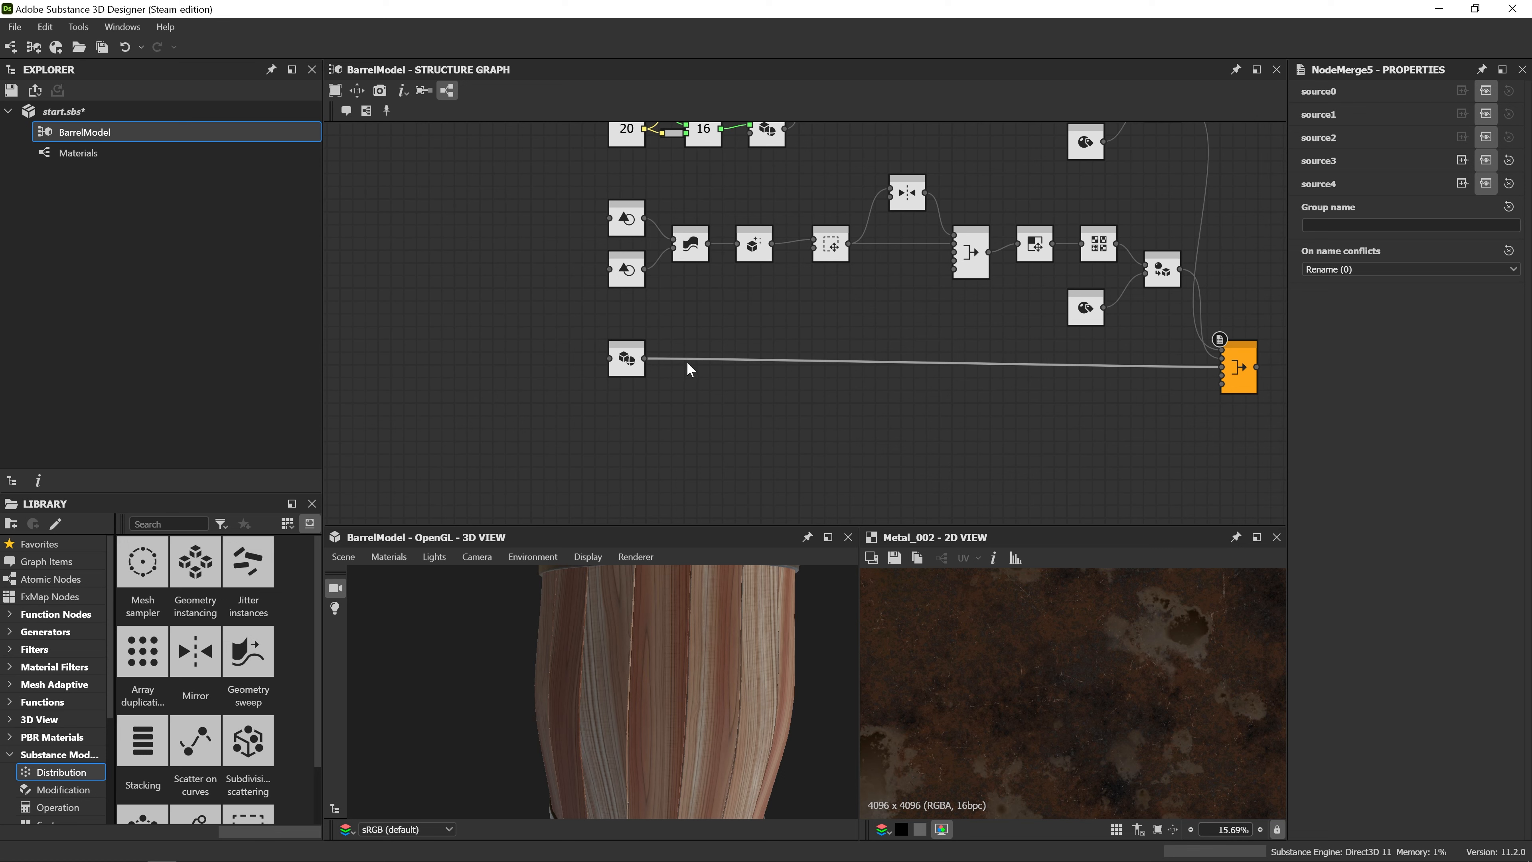
# Insert a Transform node between the sphere primitive and the final Merge, placing it closer to the primitive.
pyautogui.press('space')
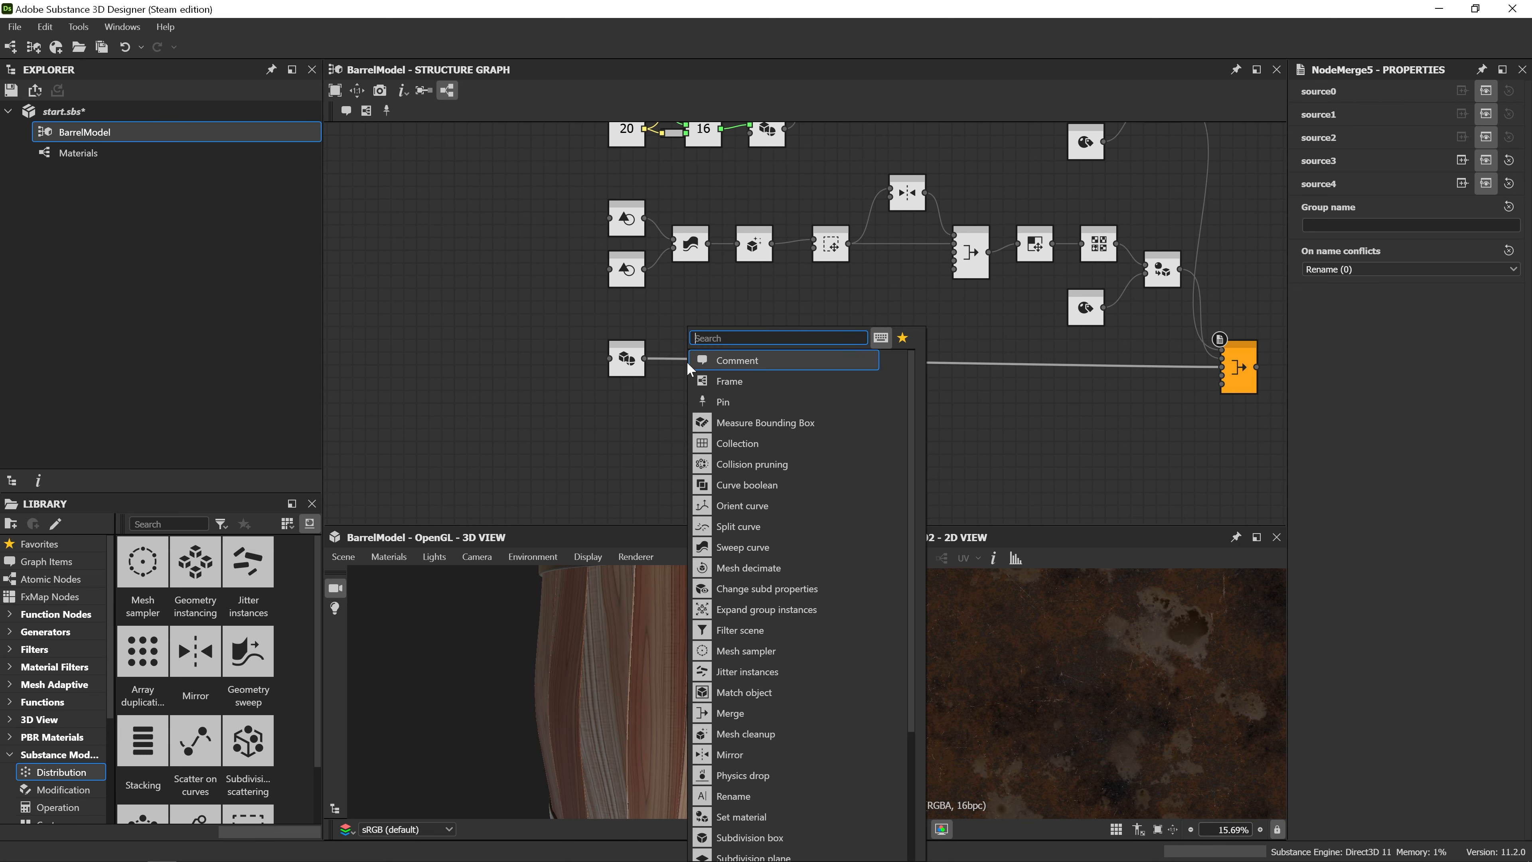
pyautogui.write('tra')
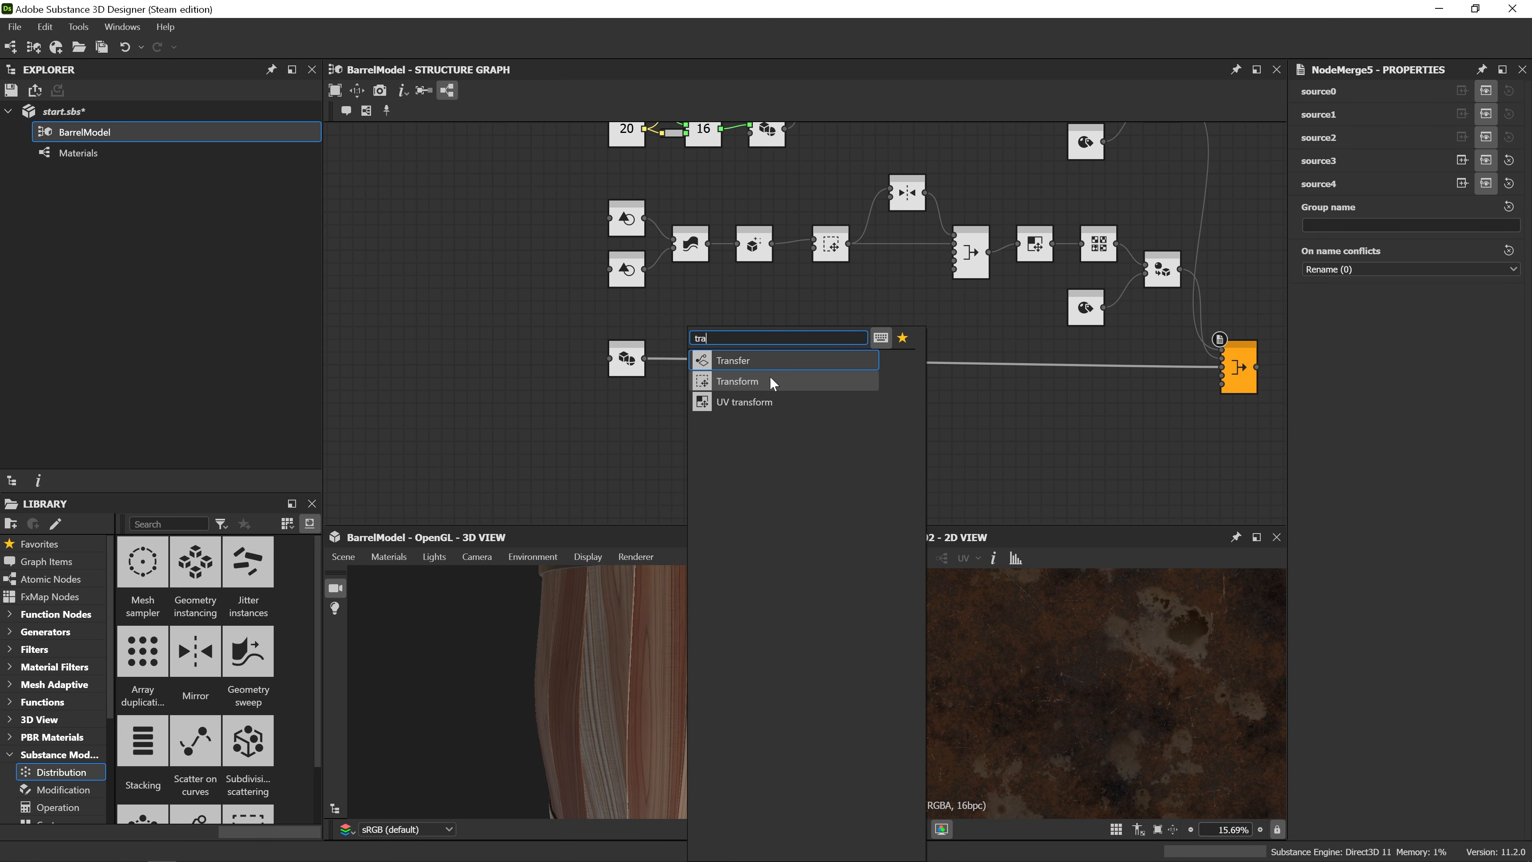
pyautogui.click(778, 378)
pyautogui.moveTo(929, 366); pyautogui.dragTo(783, 370)
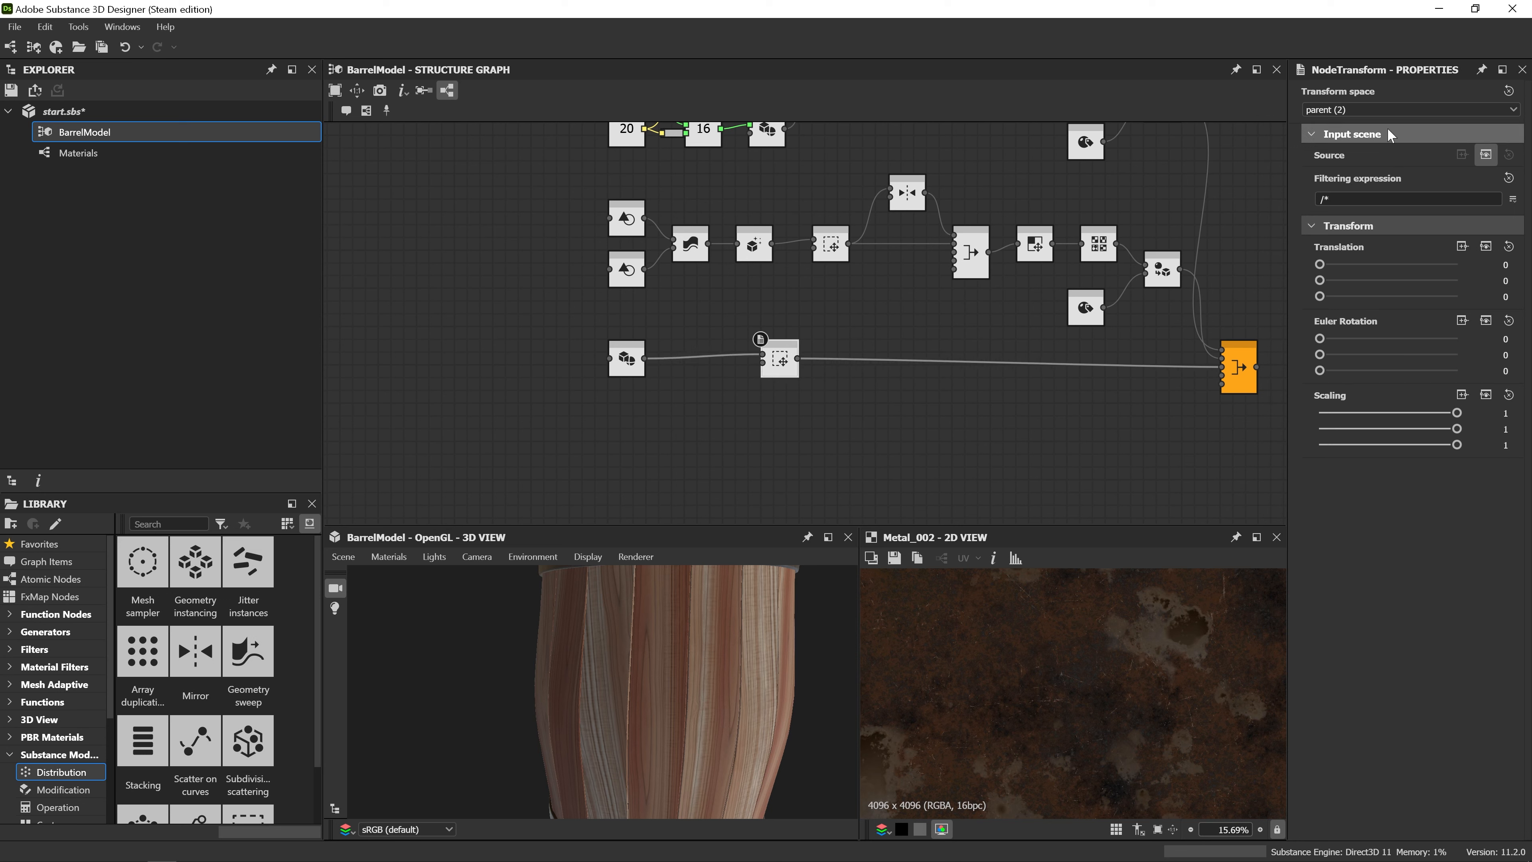
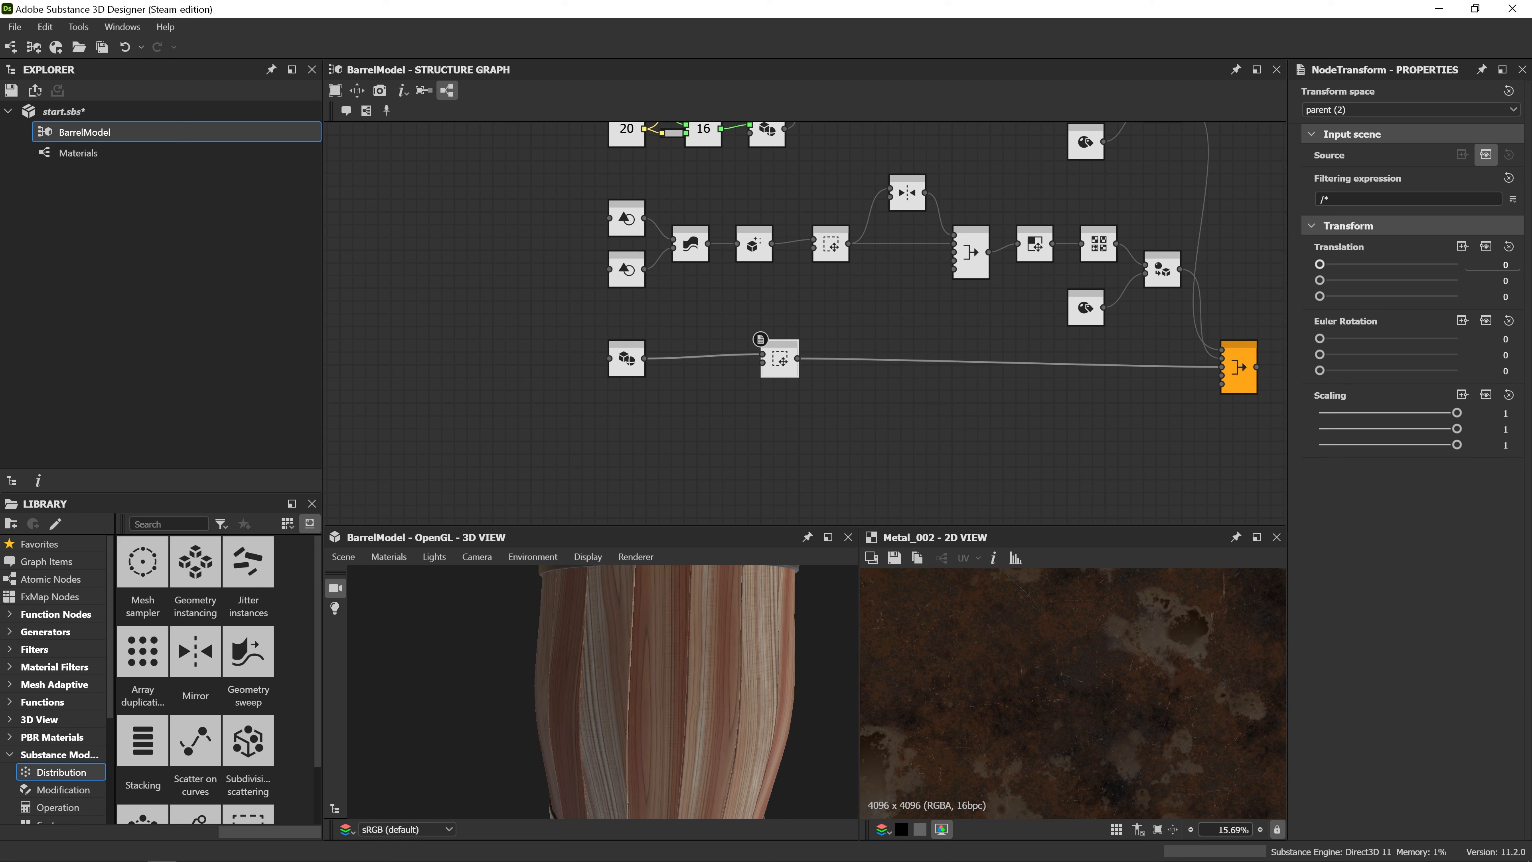
# Set the sphere's Transform translation to 46, 50, 5 and check its placement on the metal hoop.
pyautogui.click(1505, 264)
pyautogui.press('Return')
pyautogui.press('Return')
pyautogui.press('Return')
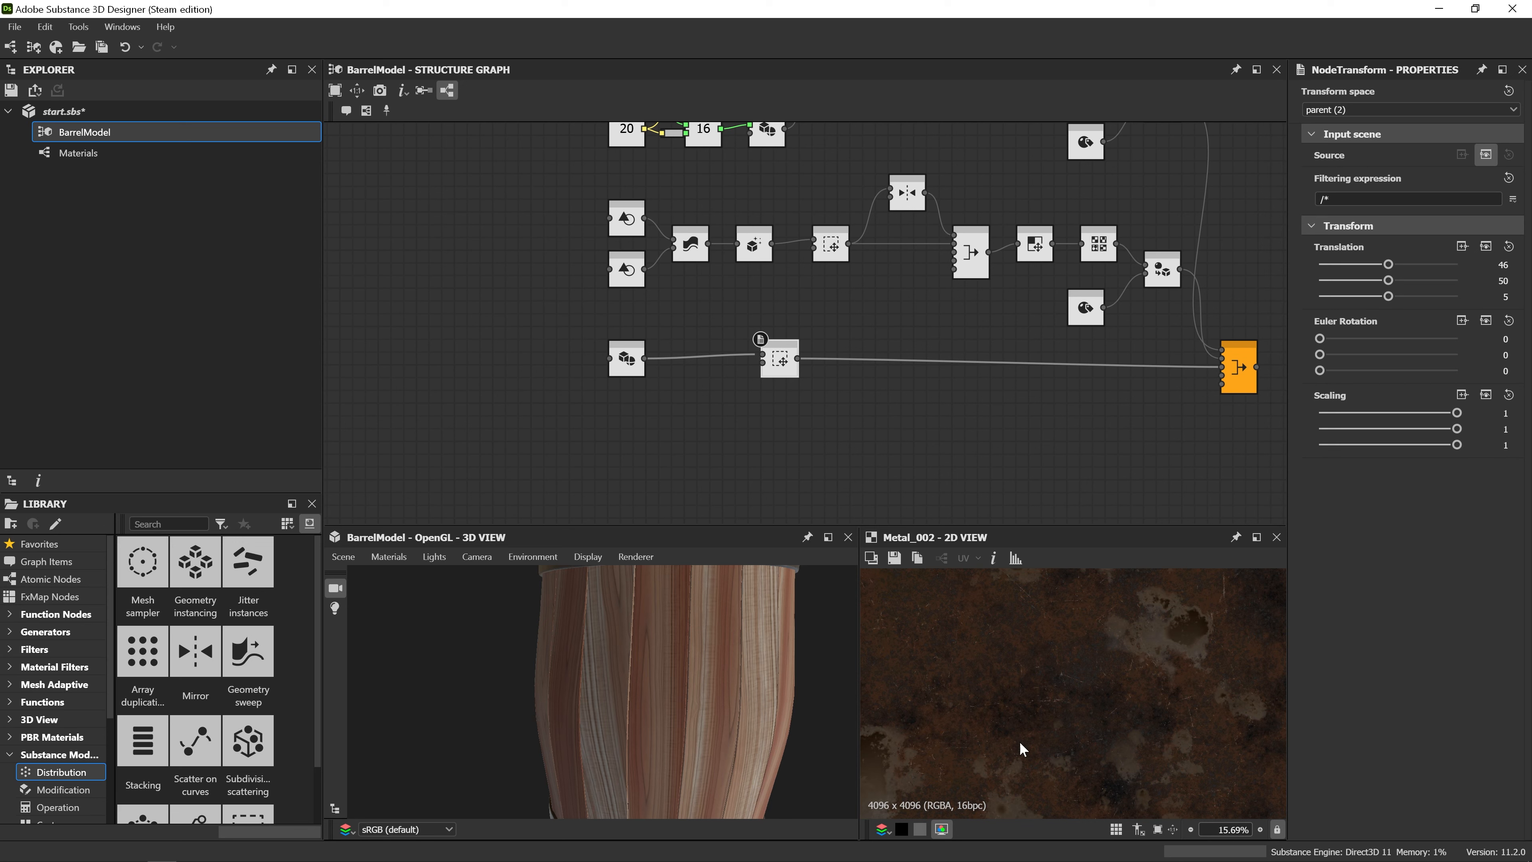
pyautogui.moveTo(732, 652); pyautogui.dragTo(702, 687, button='middle')
pyautogui.moveTo(701, 687); pyautogui.dragTo(738, 728)
pyautogui.scroll(3, 683, 715)
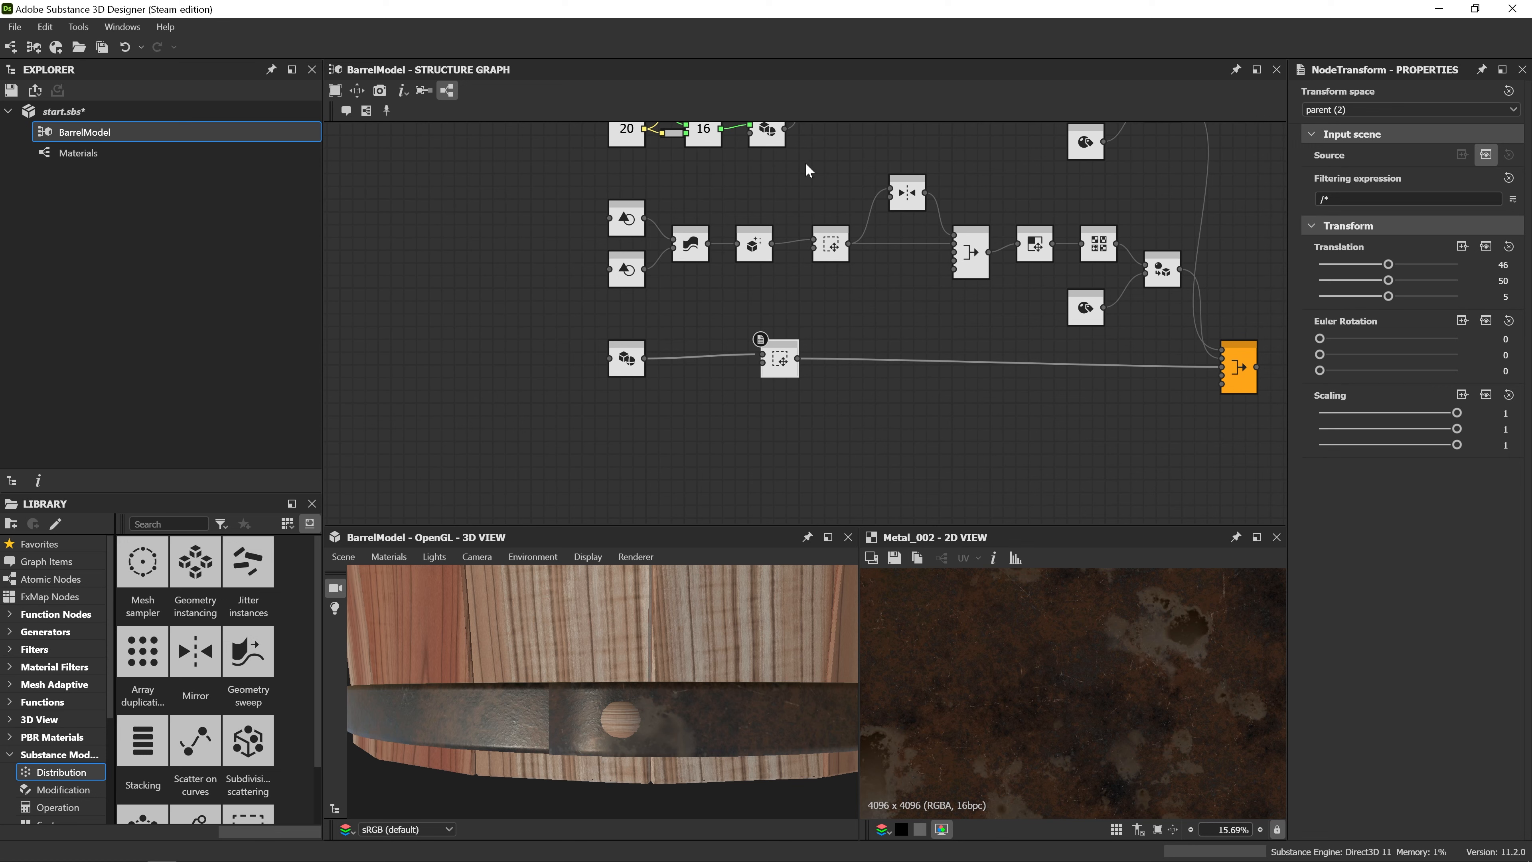
# Insert a Mirror node after the sphere's Transform and place it slightly above the sphere's node row.
pyautogui.moveTo(810, 160); pyautogui.dragTo(964, 264)
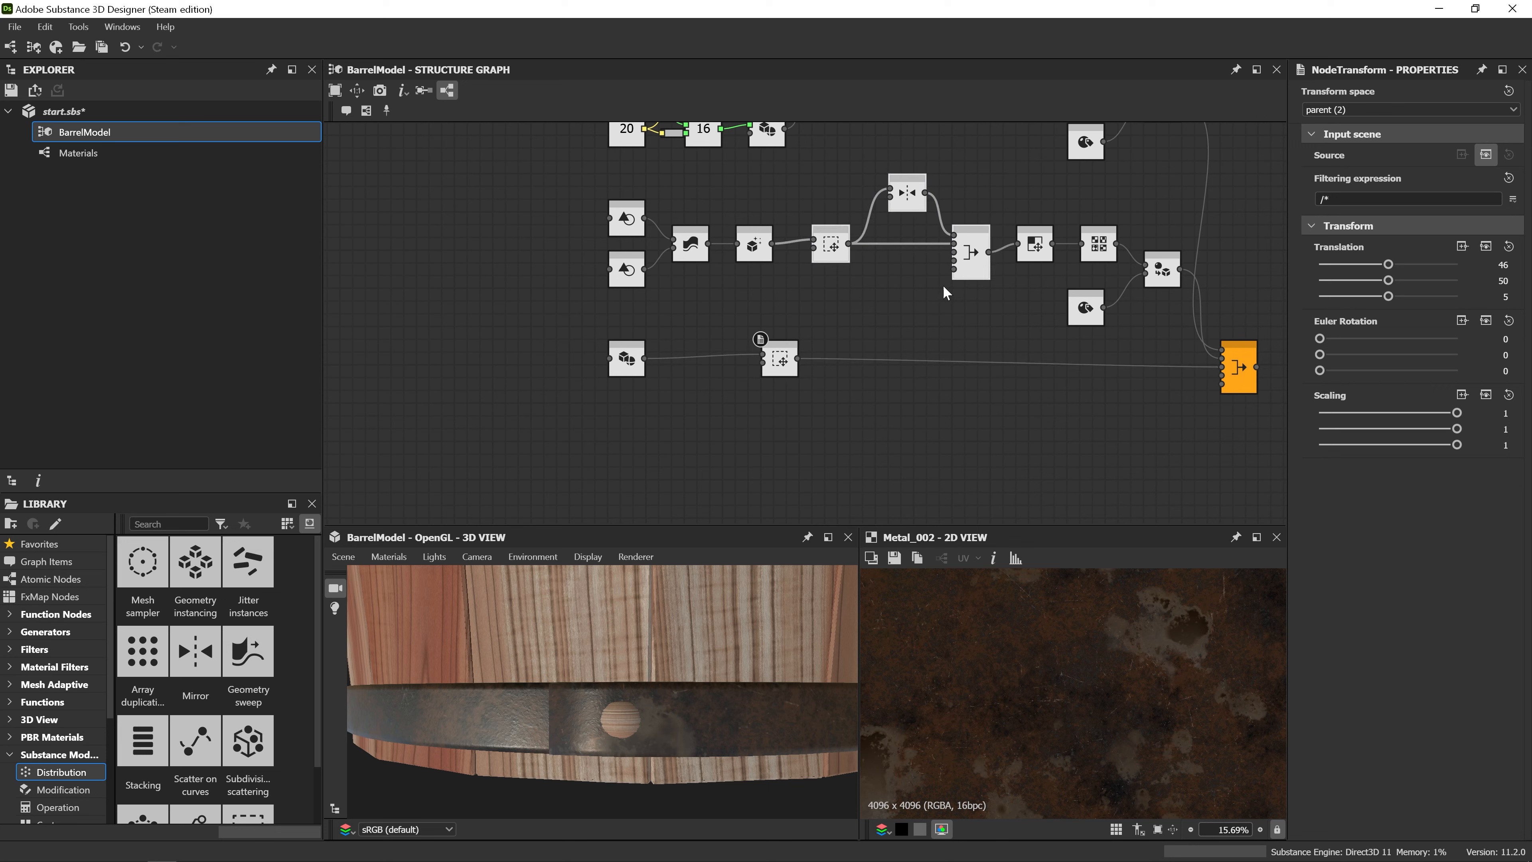
pyautogui.click(826, 361)
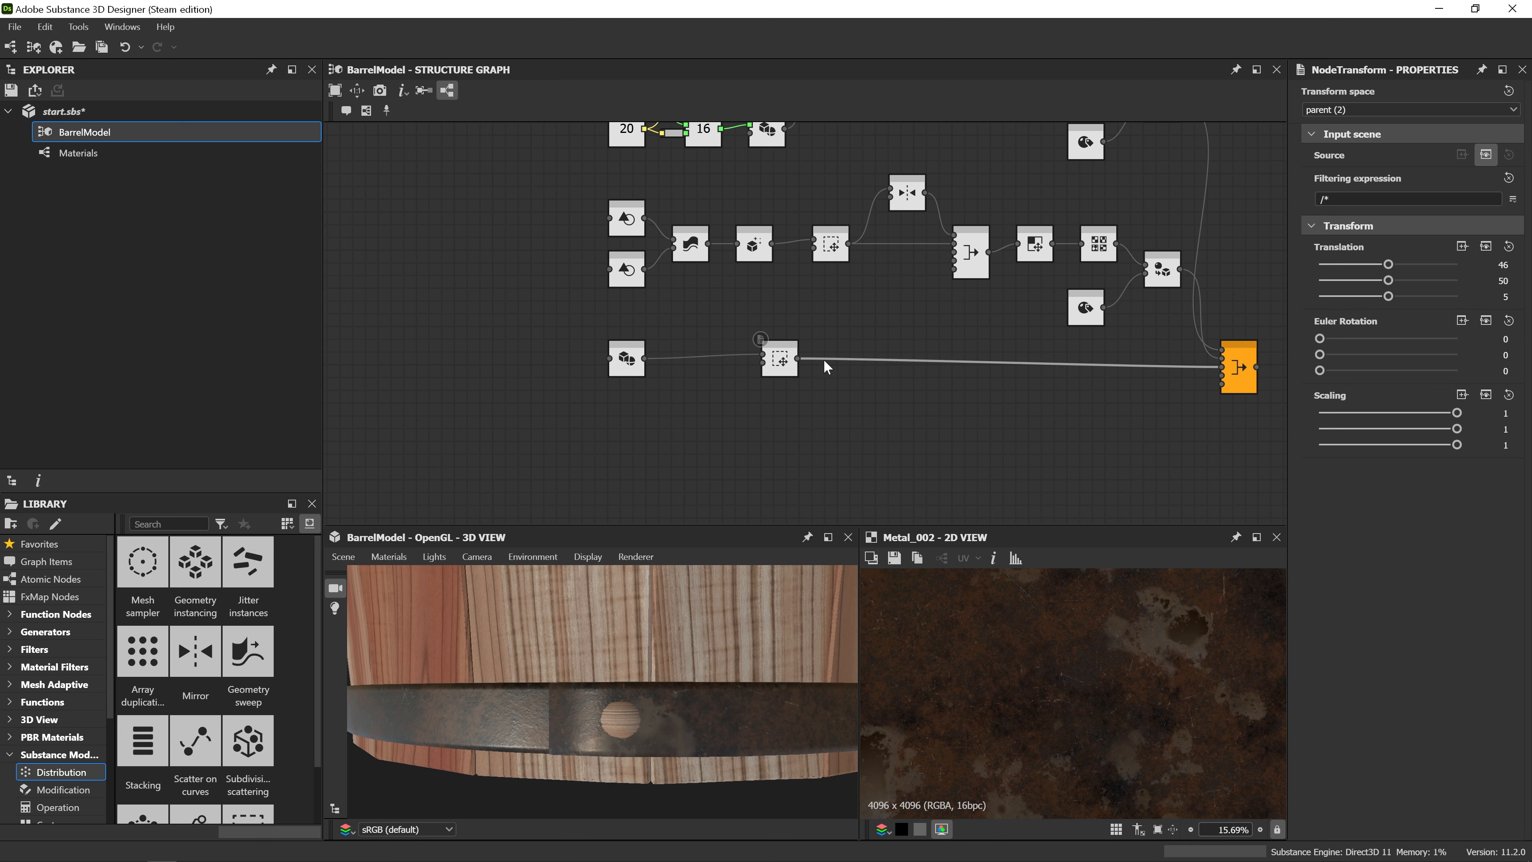
pyautogui.press('space')
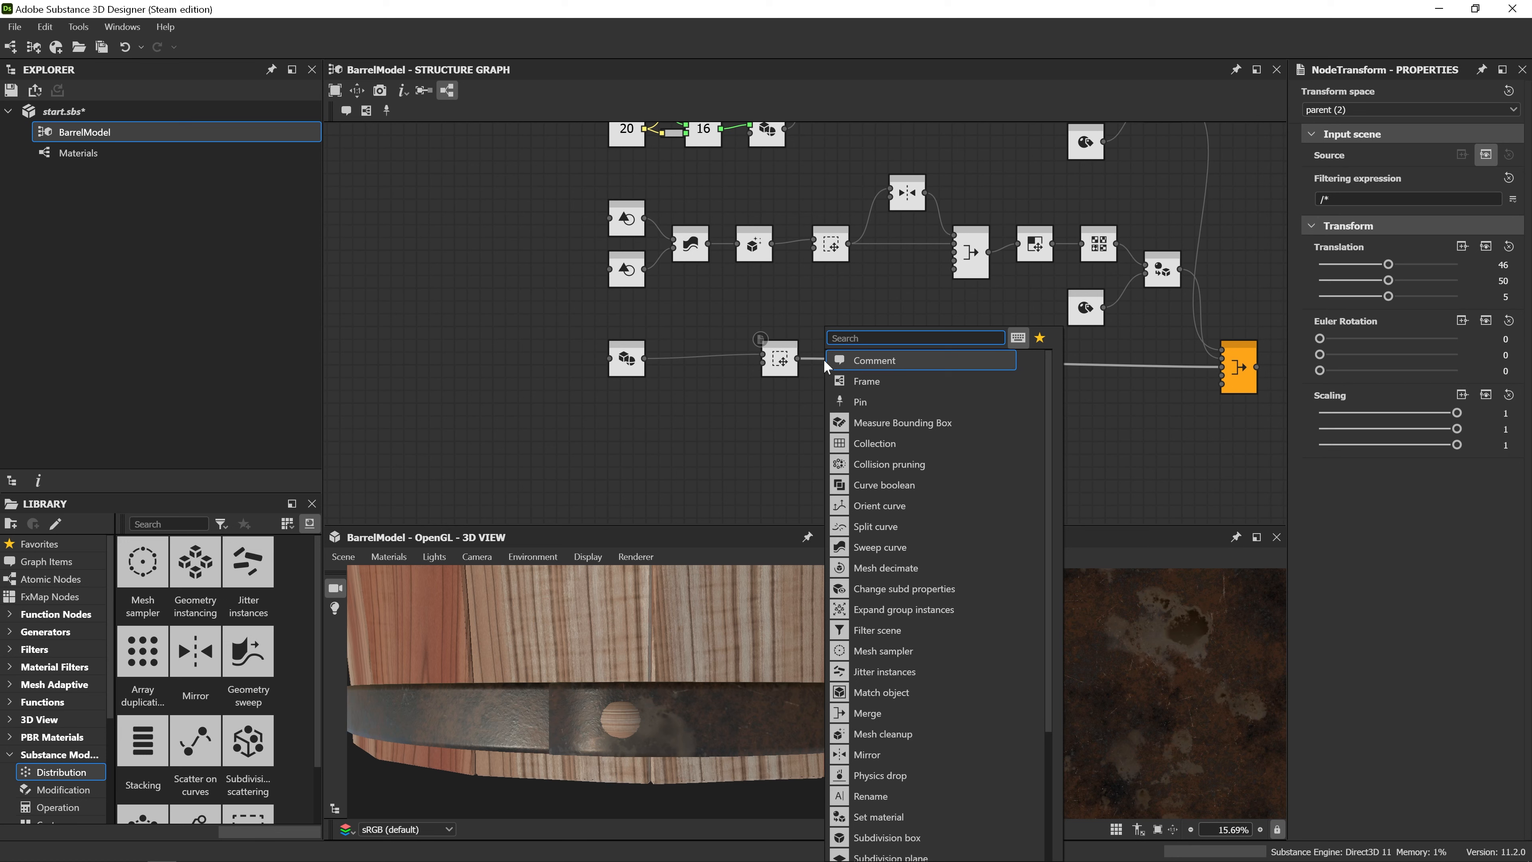
pyautogui.write('ma')
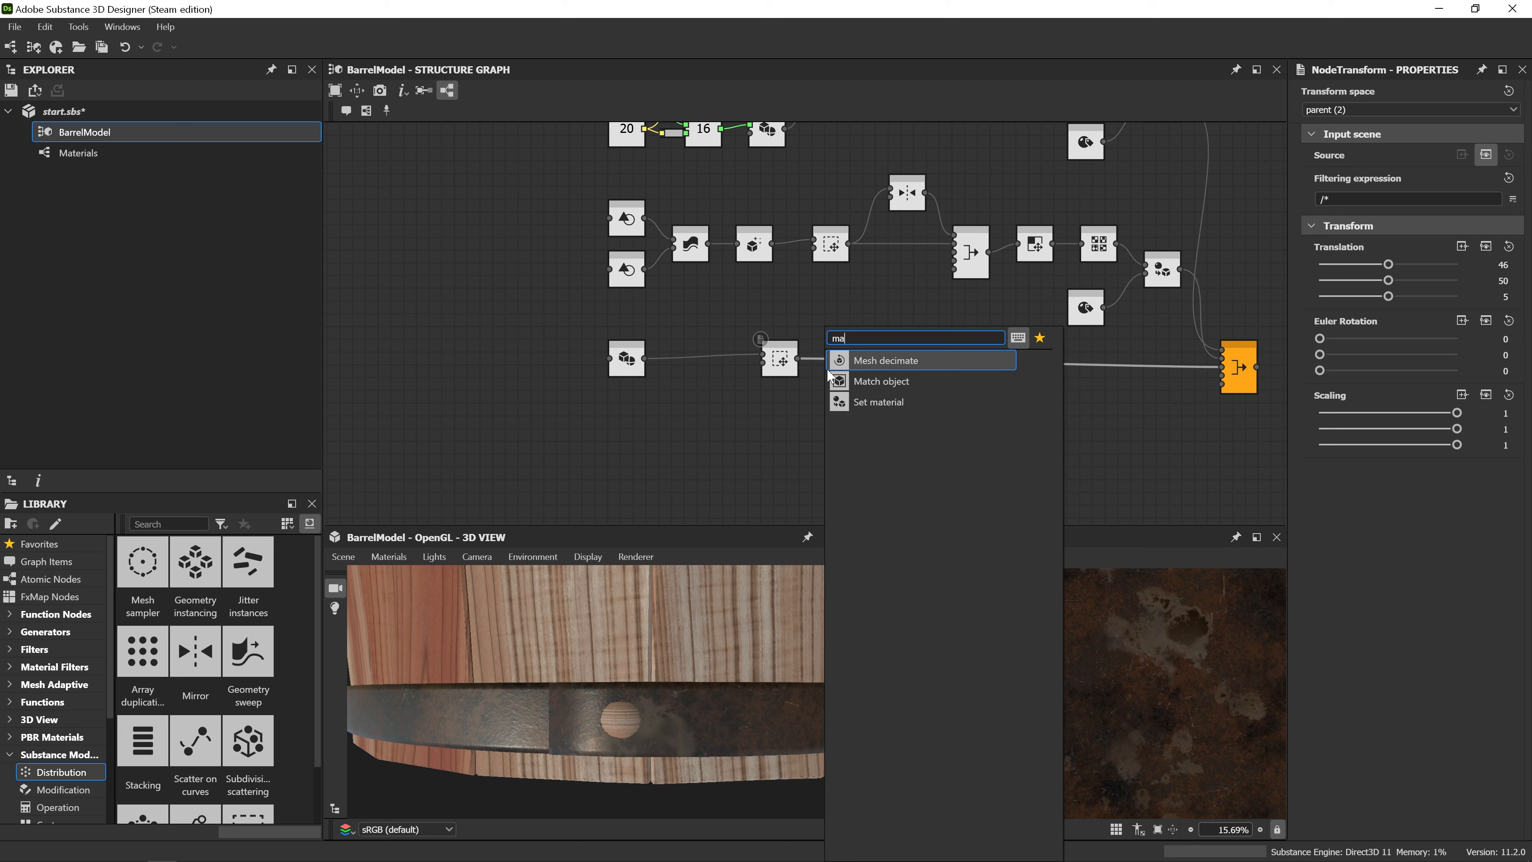
pyautogui.press('BackSpace')
pyautogui.write('ir')
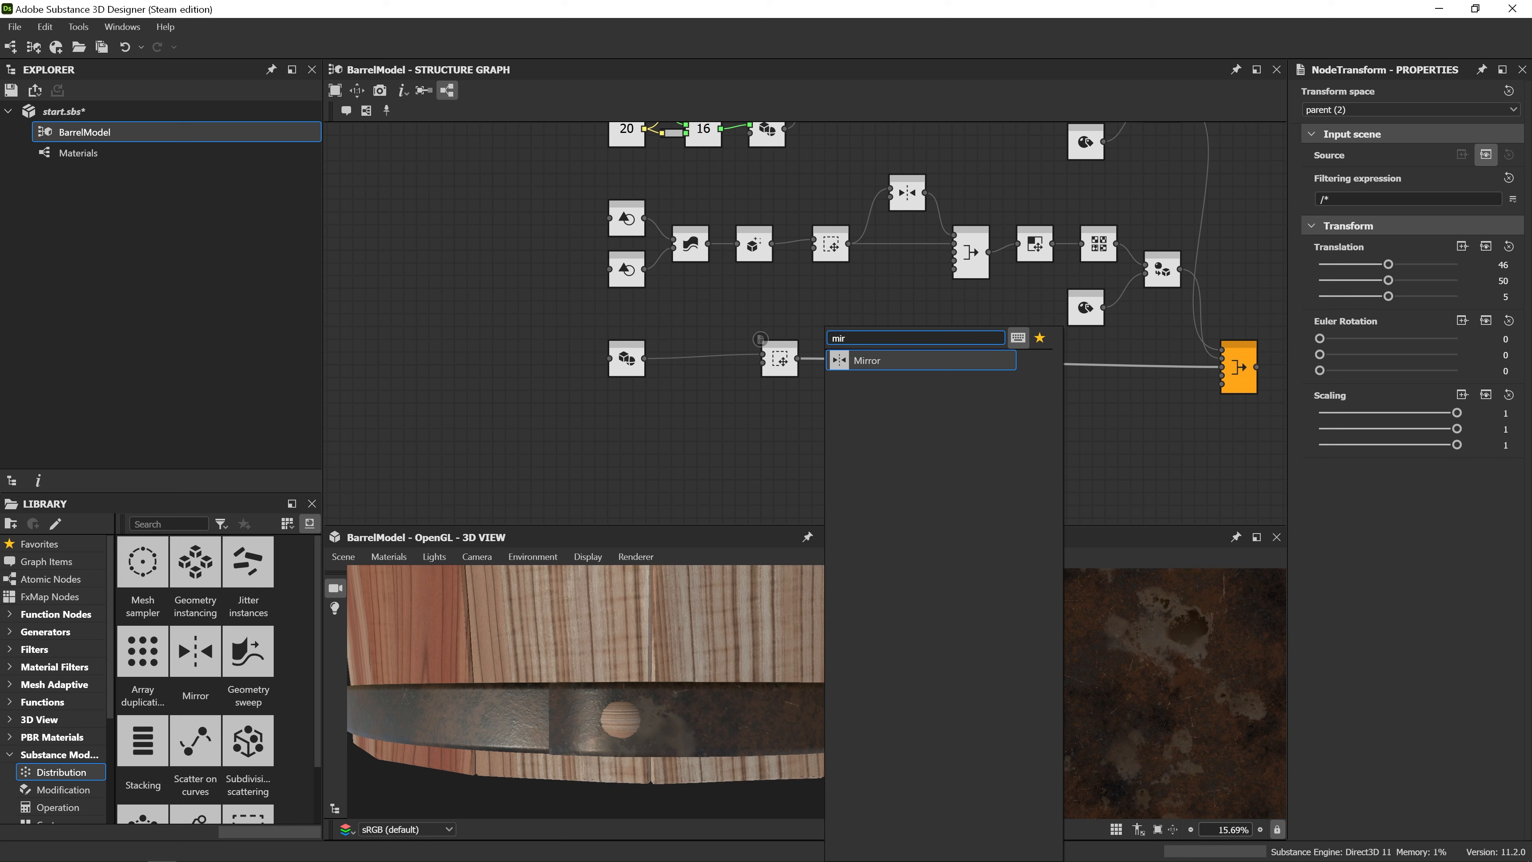
pyautogui.click(891, 362)
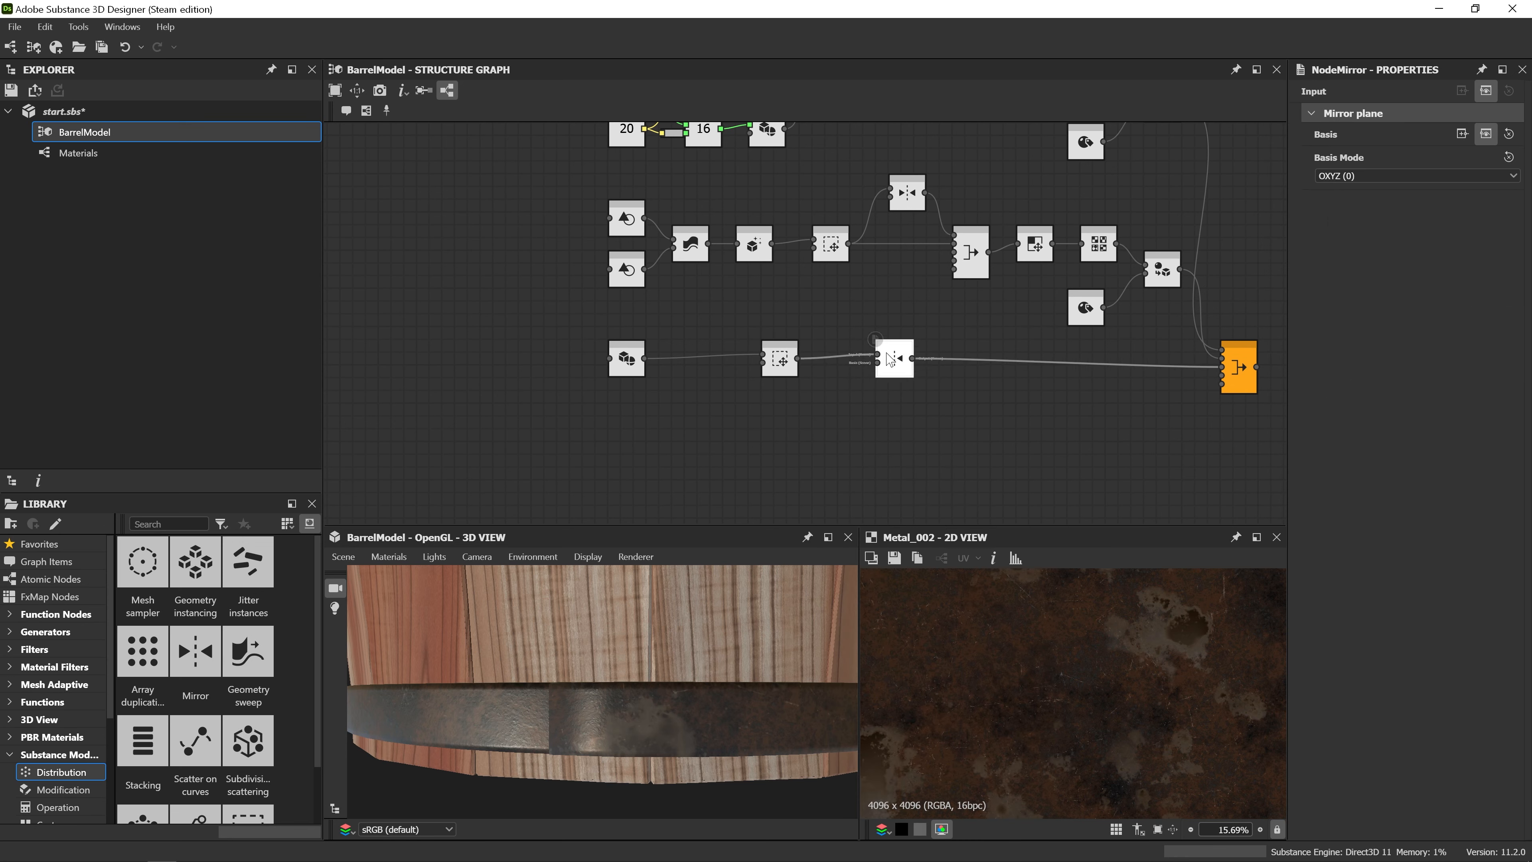
pyautogui.press('space')
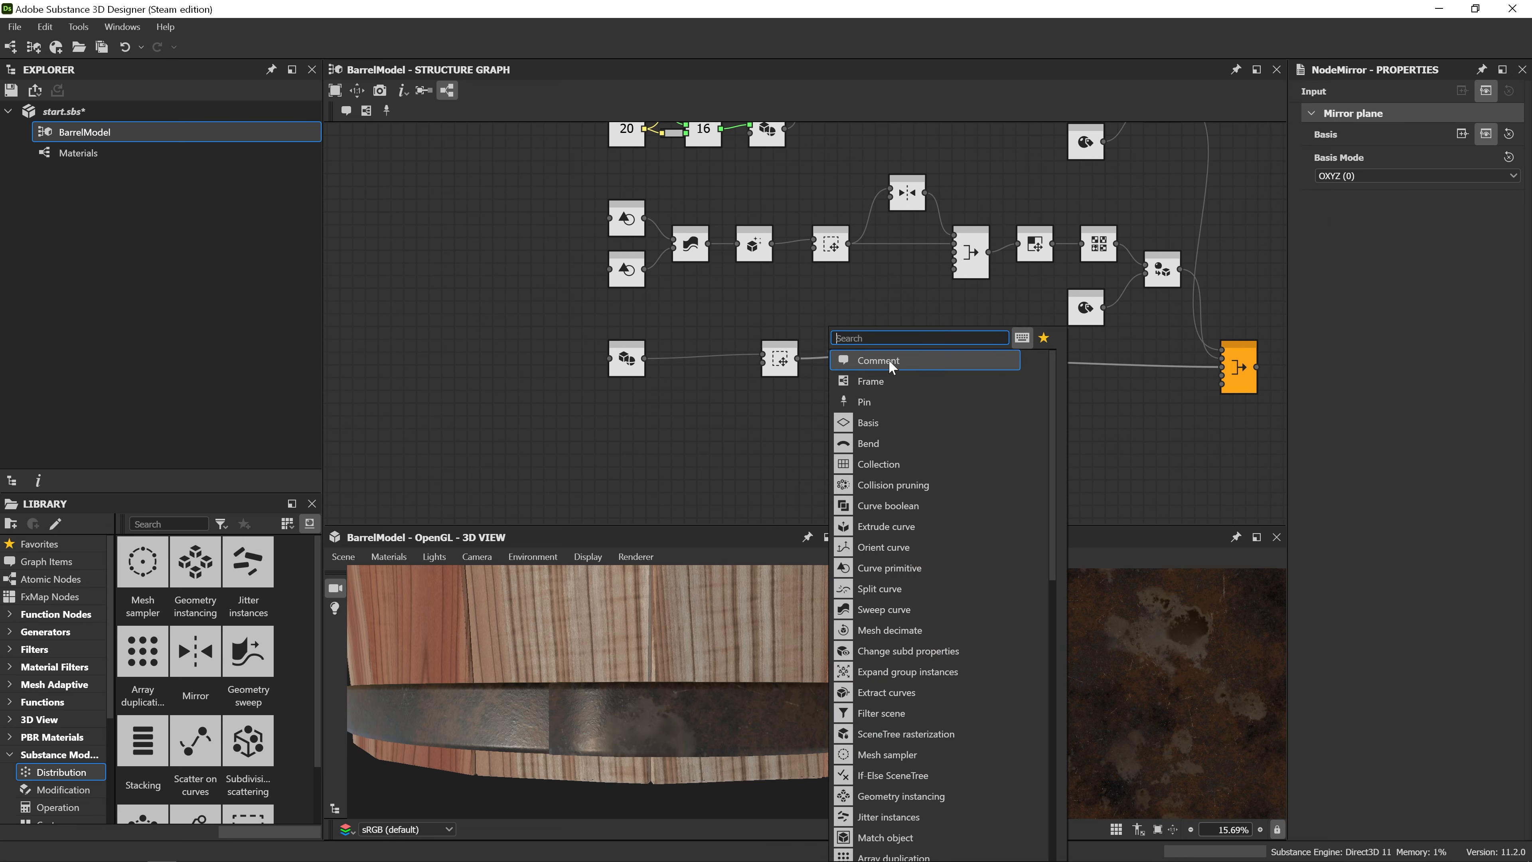
pyautogui.click(894, 320)
pyautogui.moveTo(896, 351); pyautogui.dragTo(850, 351)
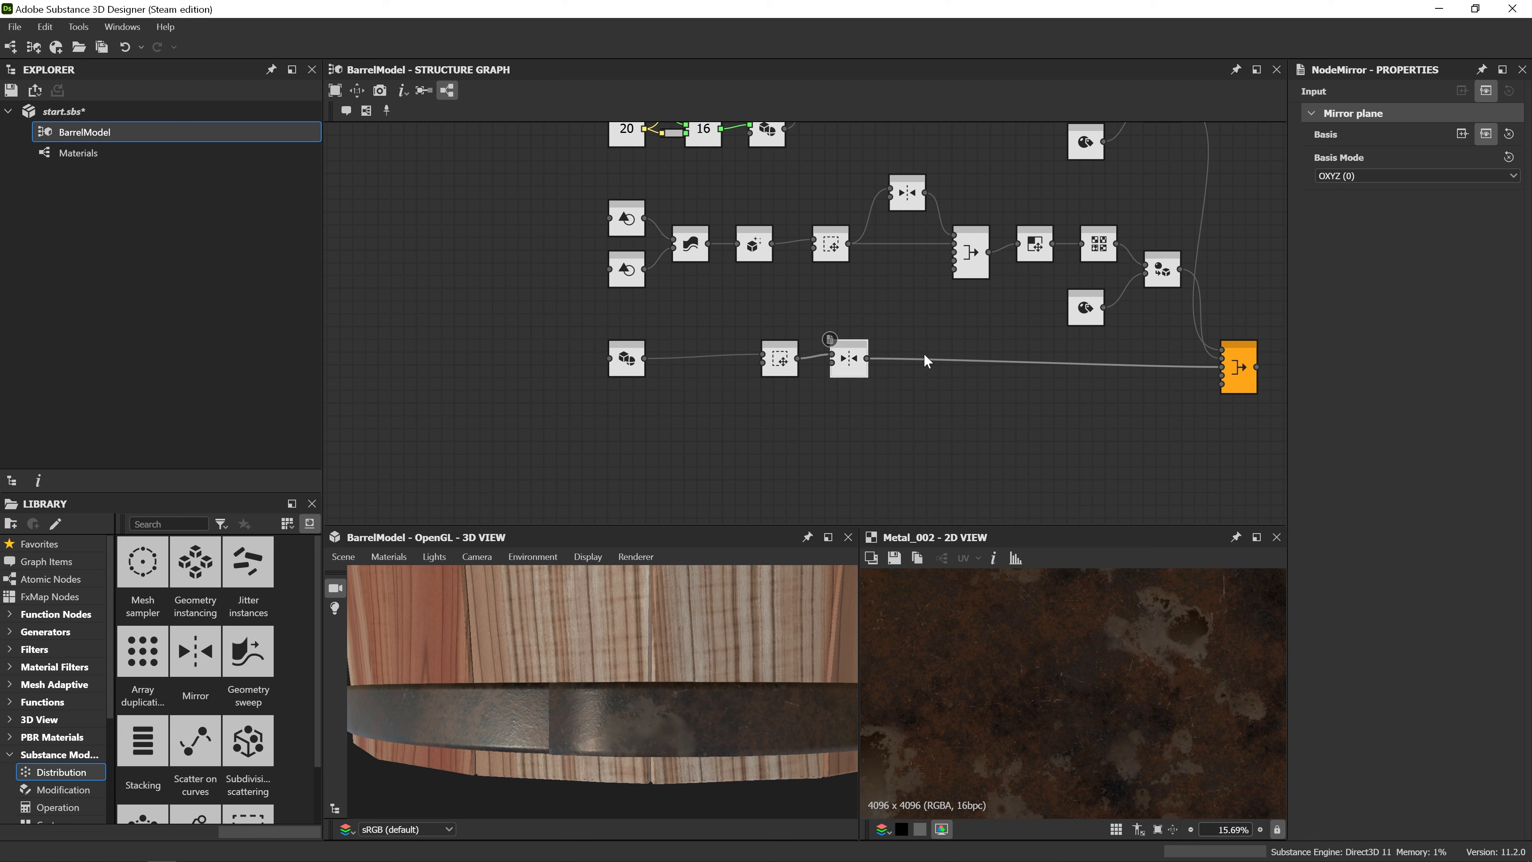
pyautogui.moveTo(849, 357); pyautogui.dragTo(856, 307)
# Add a Merge node combining the Mirror and Transform outputs, feed it into source2 of the final Merge, and preview both Merges.
pyautogui.press('space')
pyautogui.write('mer')
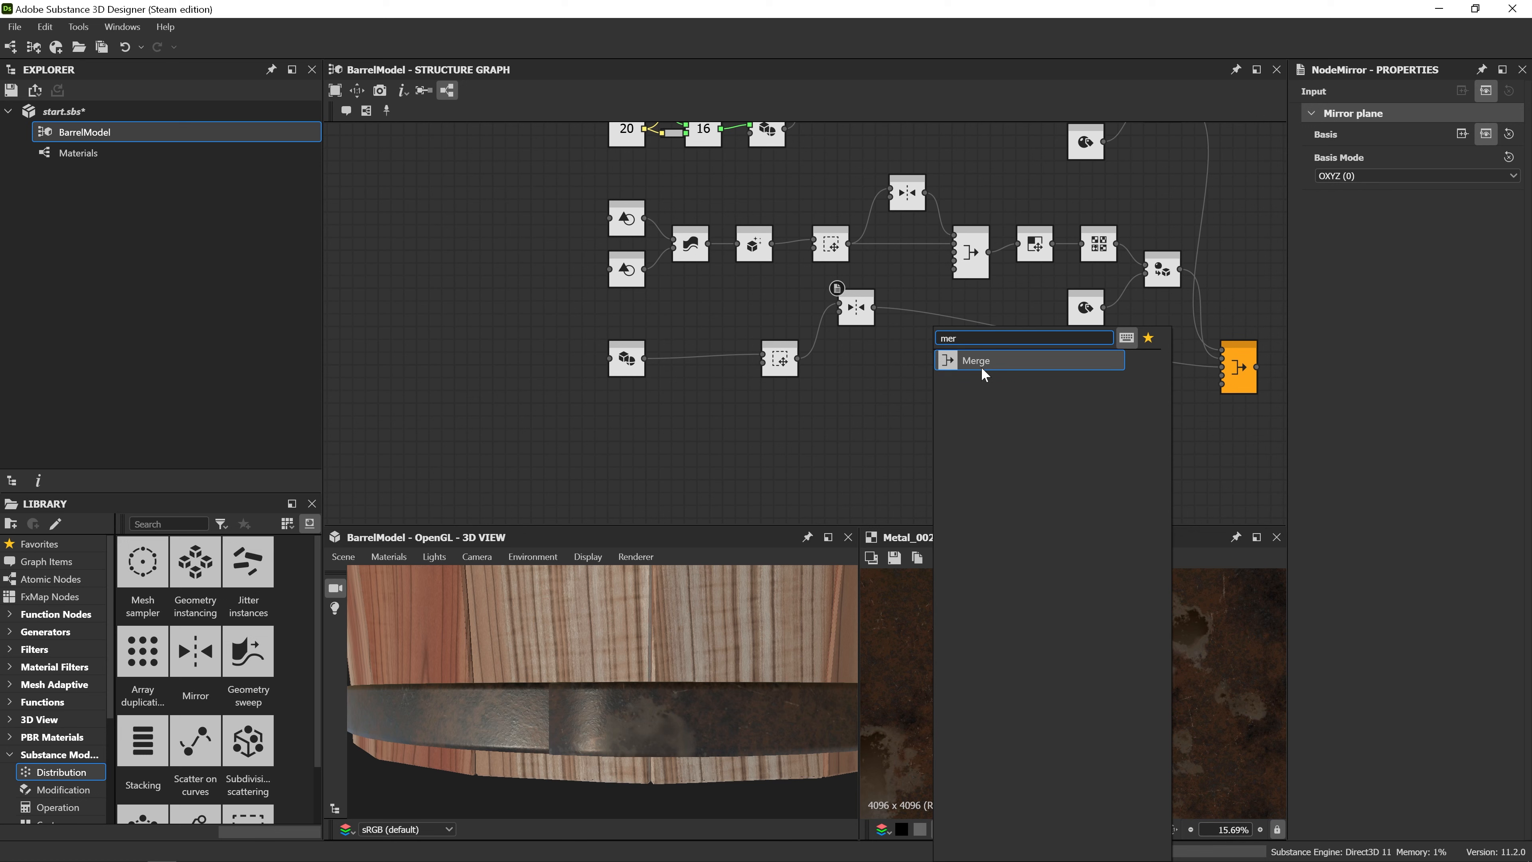
pyautogui.click(978, 362)
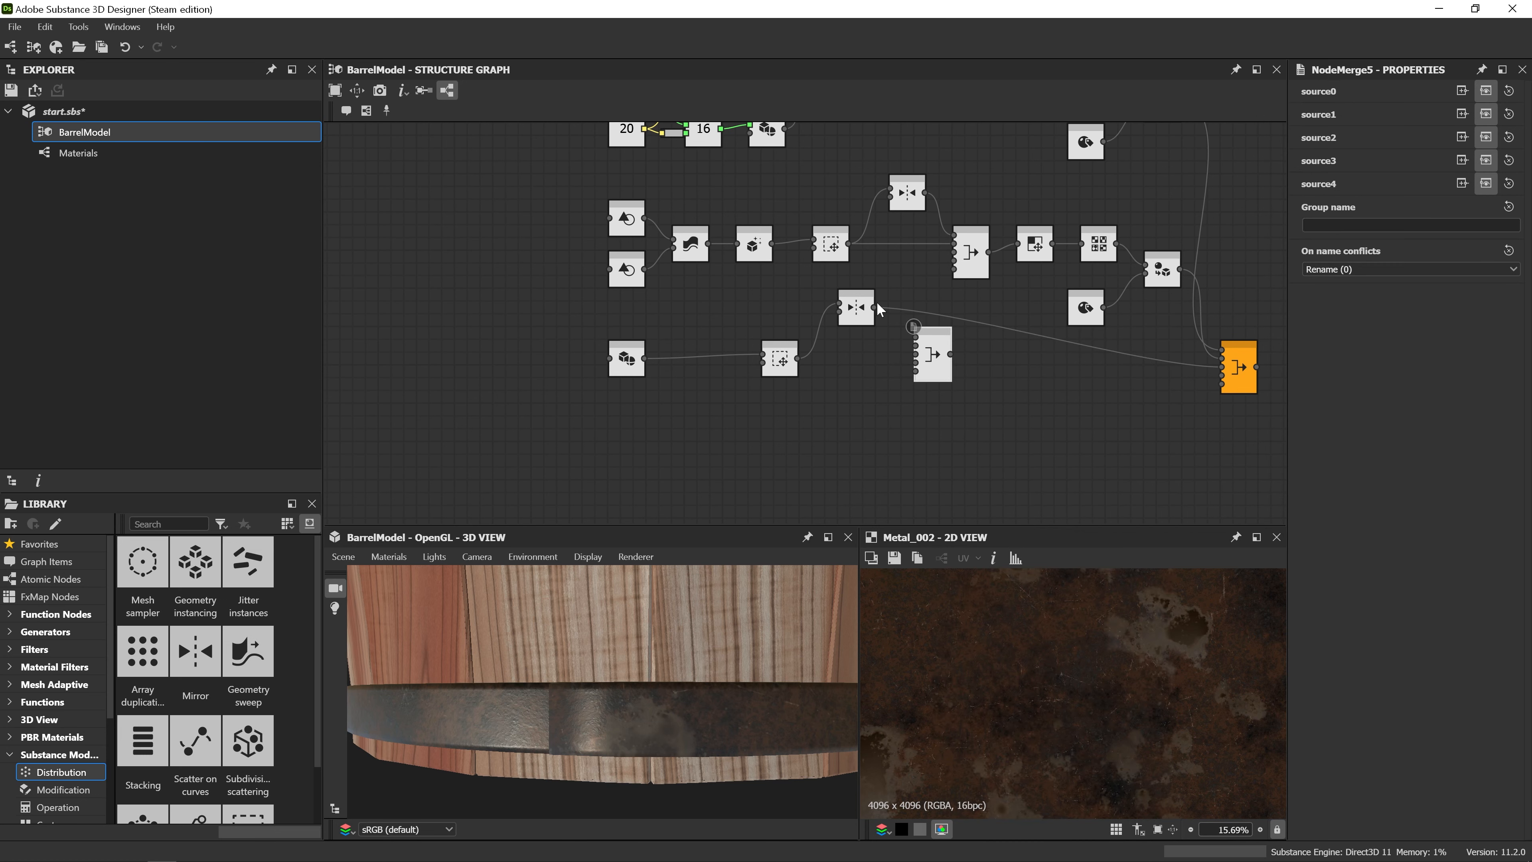
pyautogui.moveTo(875, 307); pyautogui.dragTo(920, 342)
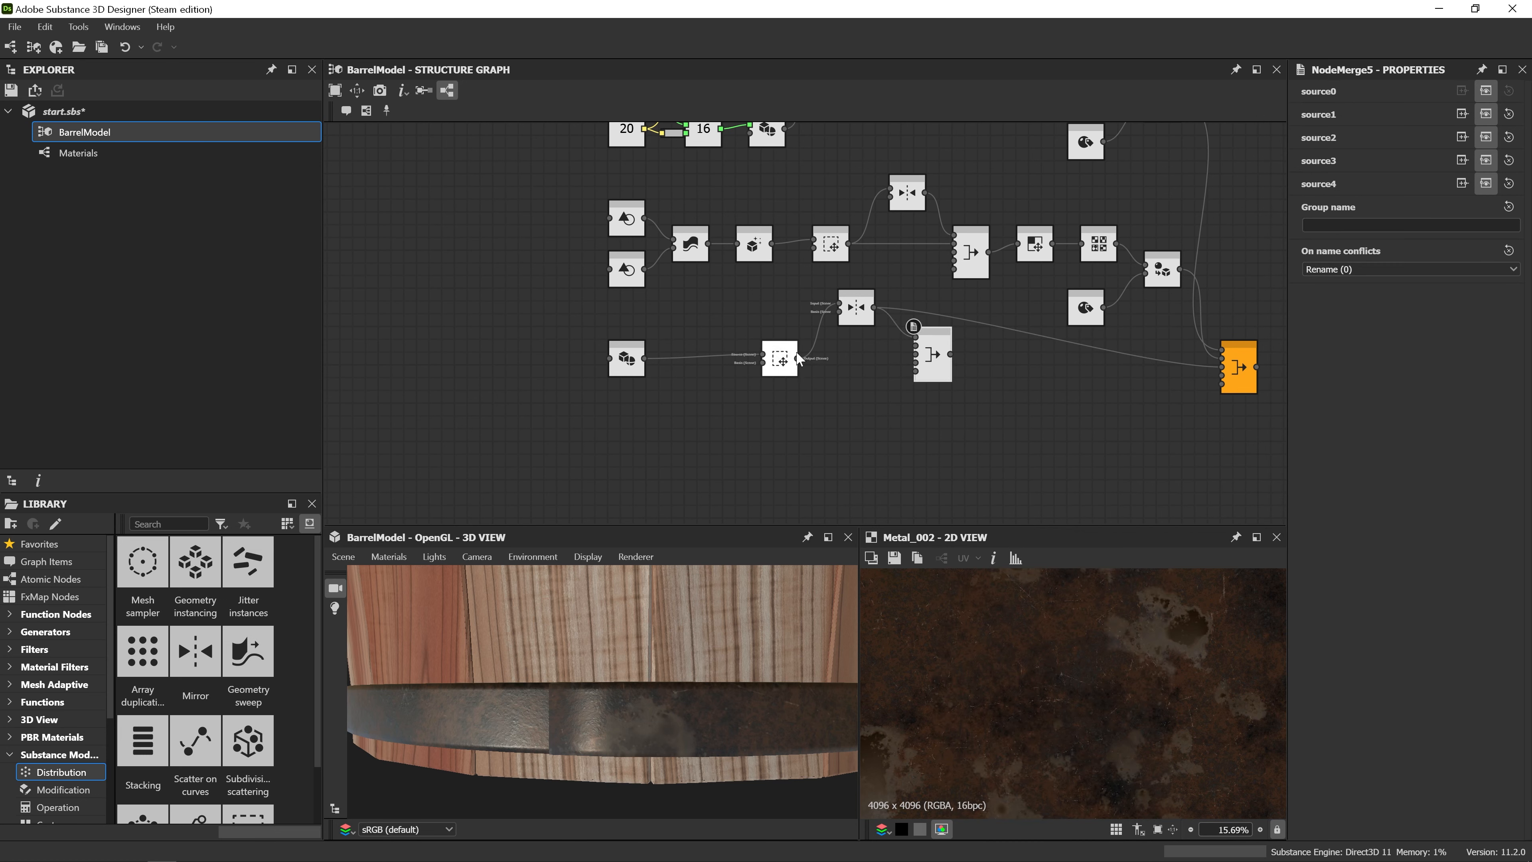
pyautogui.moveTo(798, 359); pyautogui.dragTo(1220, 369)
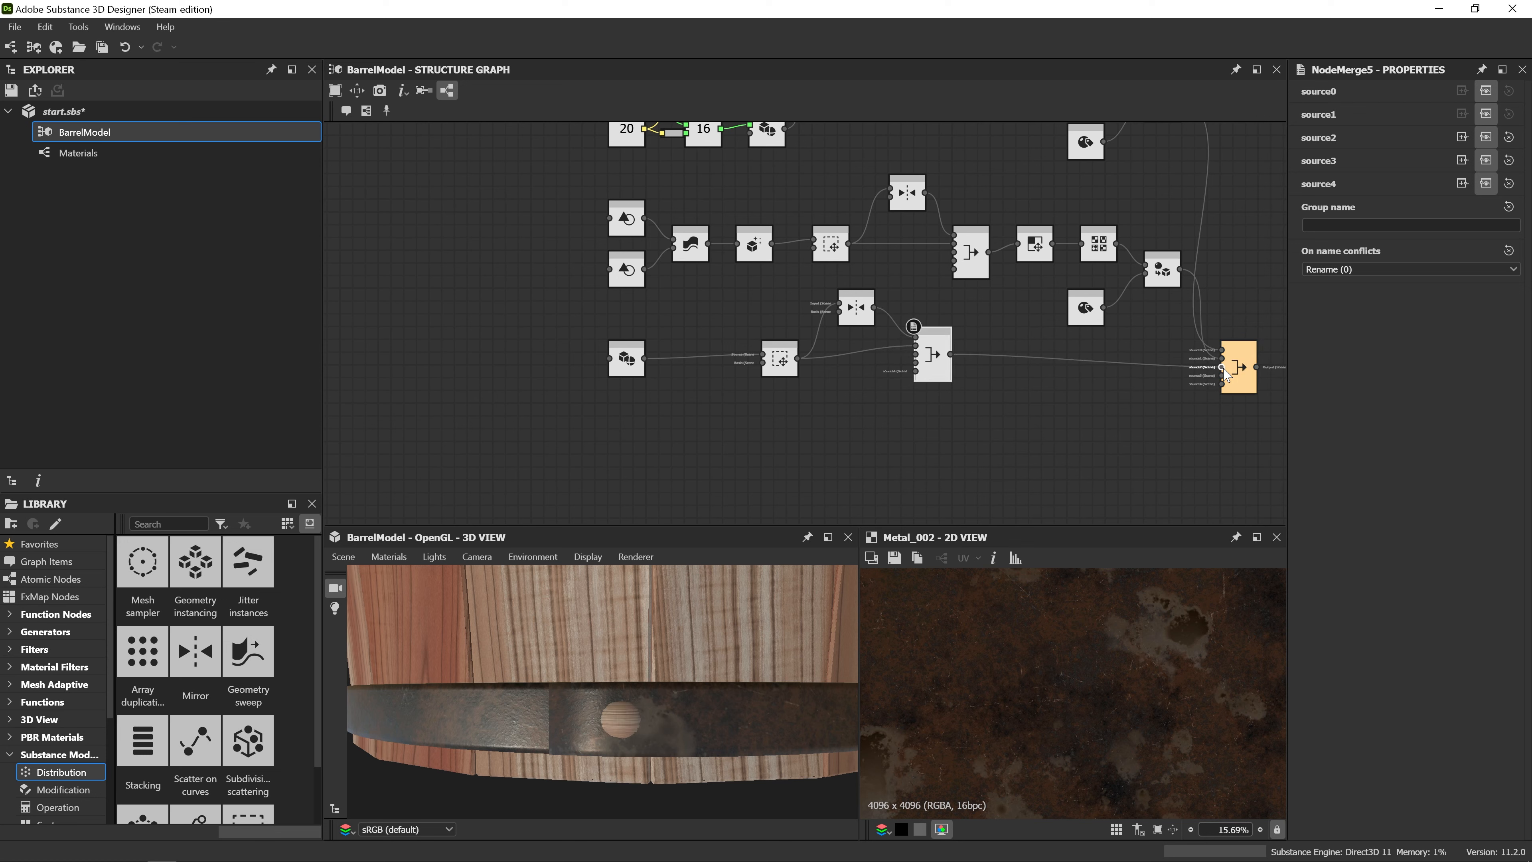
pyautogui.doubleClick(933, 360)
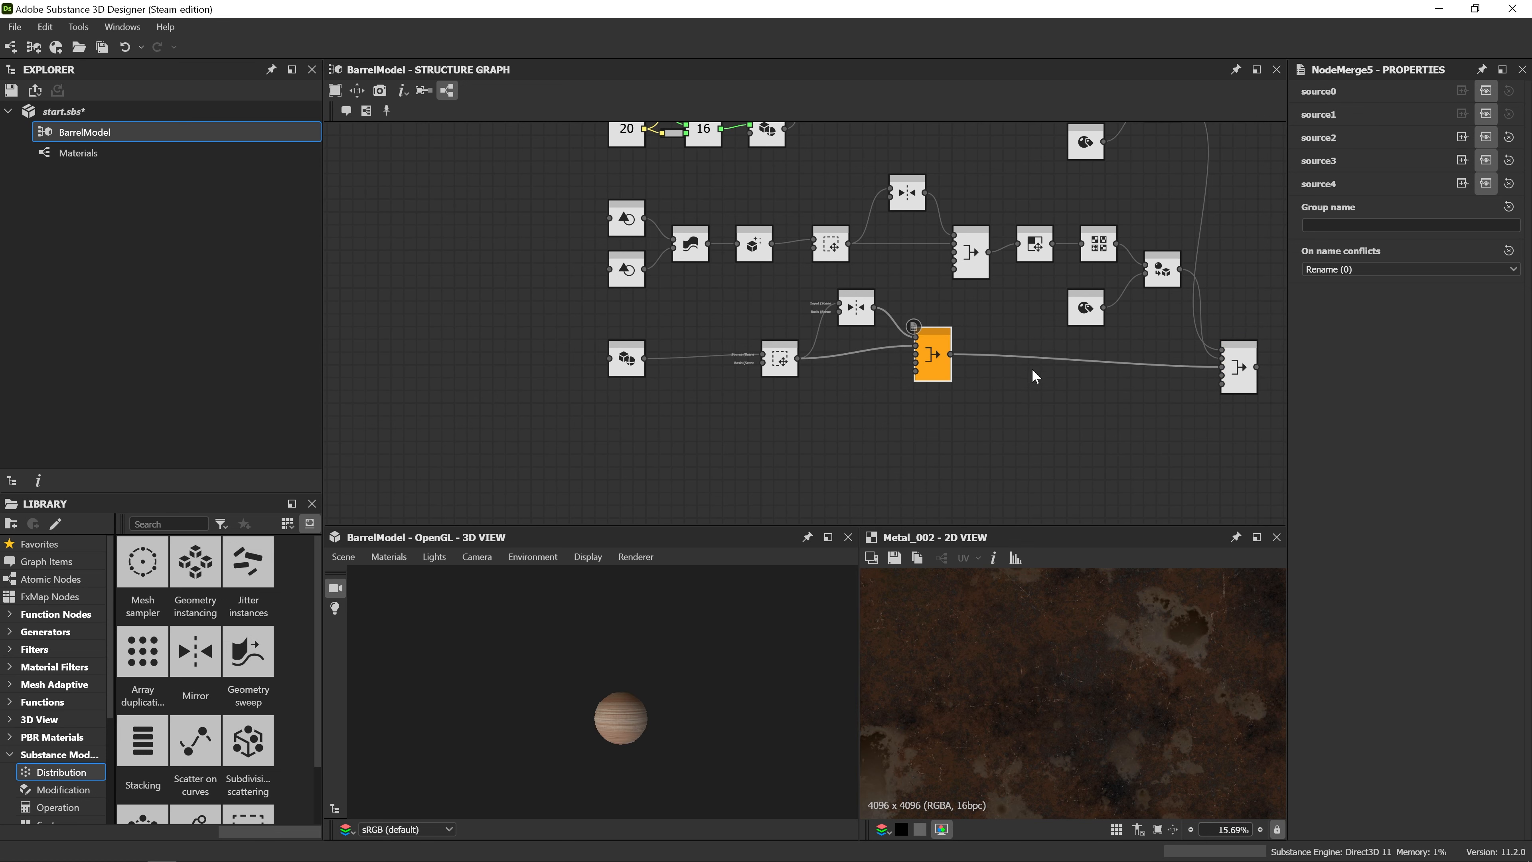
pyautogui.doubleClick(1239, 369)
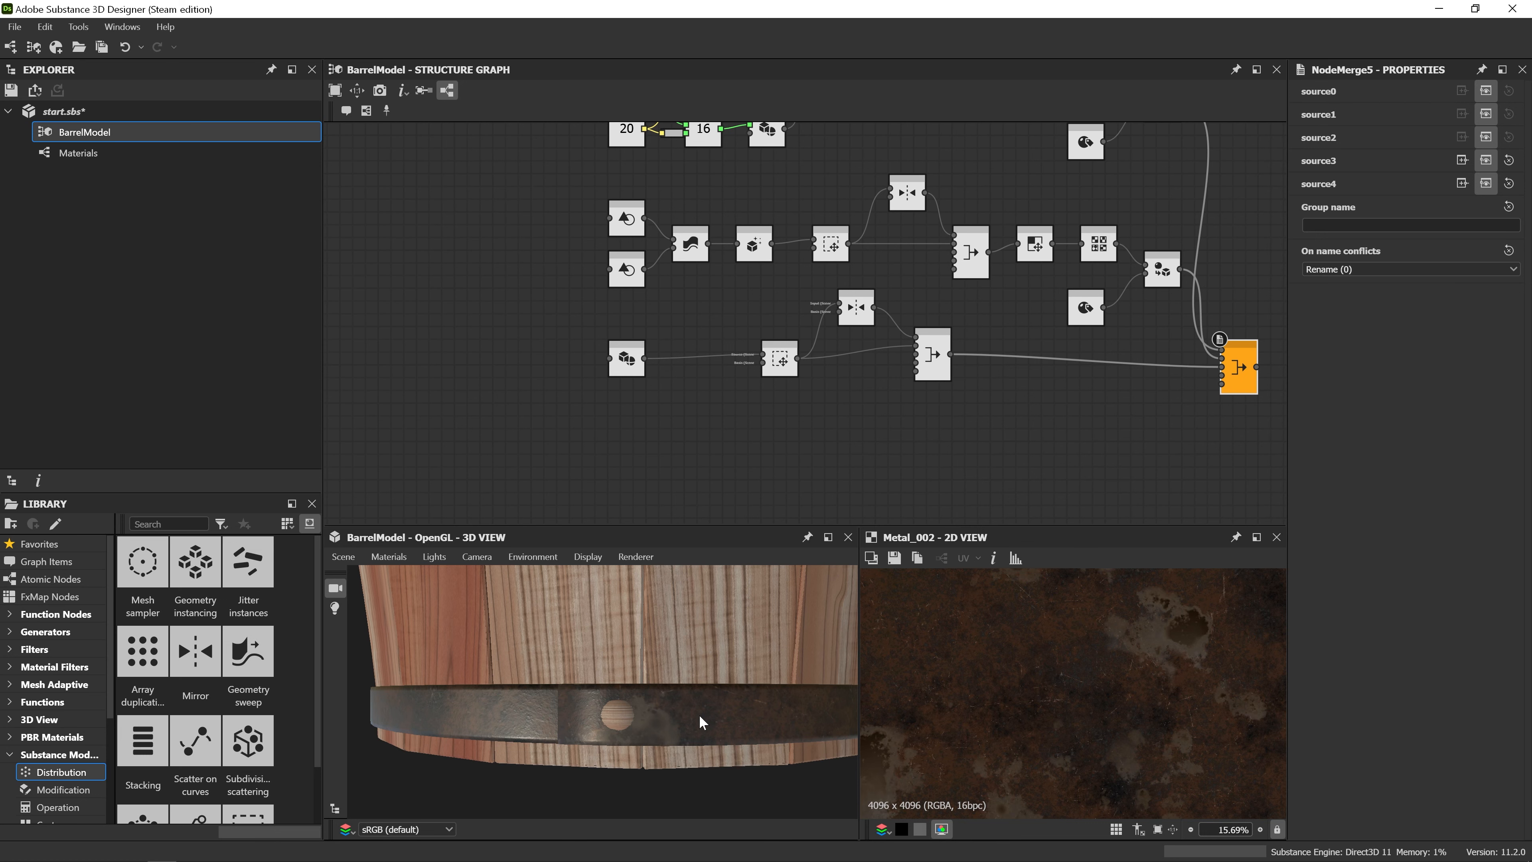
# Insert a UV transform node after the spheres' Merge with scaling 0.2 by 0.2, and check the texture on the sphere.
pyautogui.scroll(2, 924, 387)
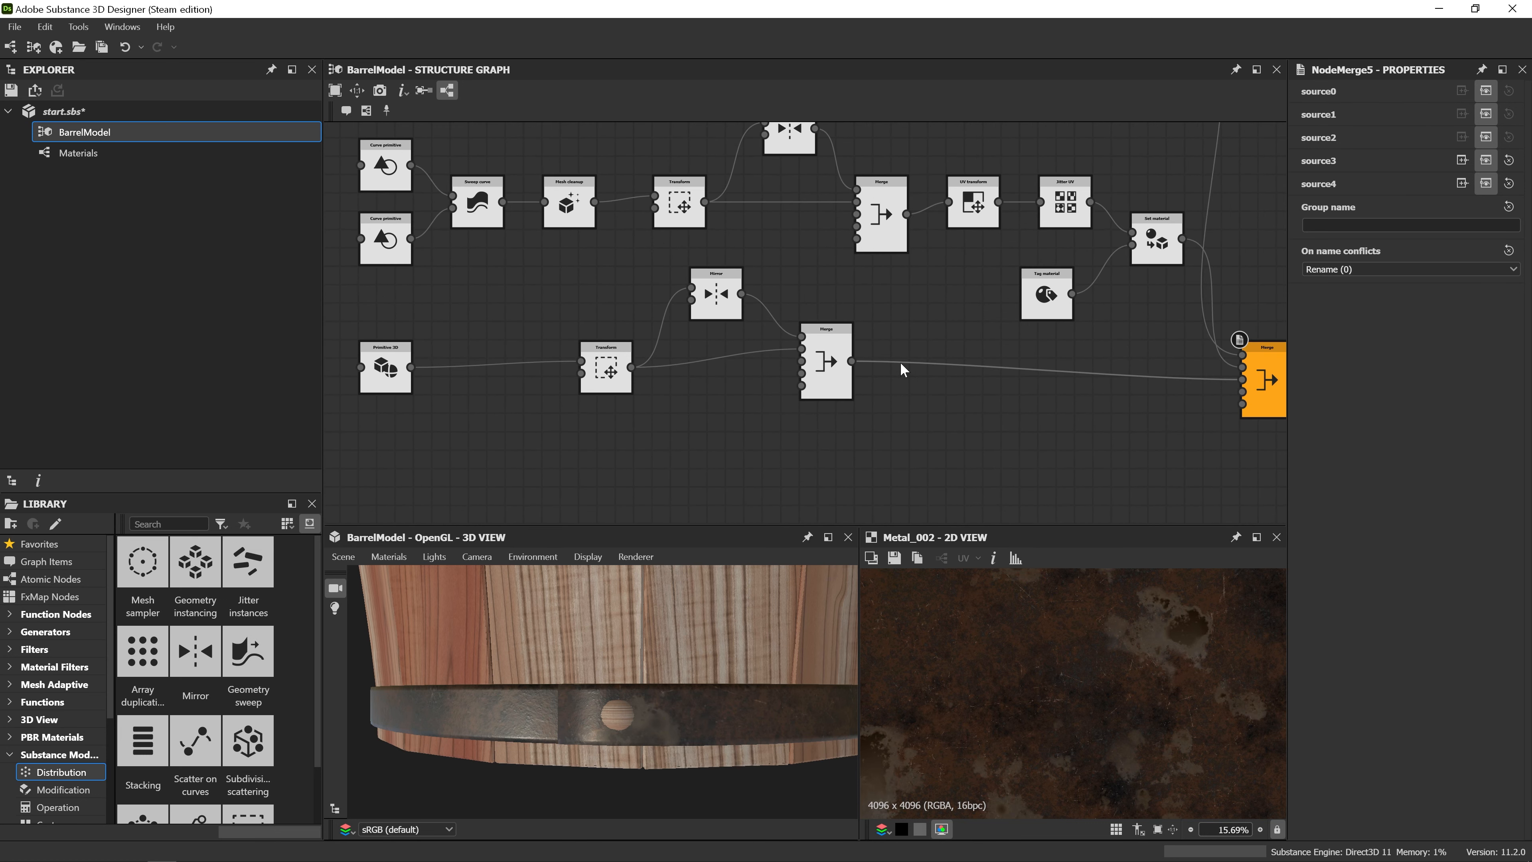
pyautogui.press('space')
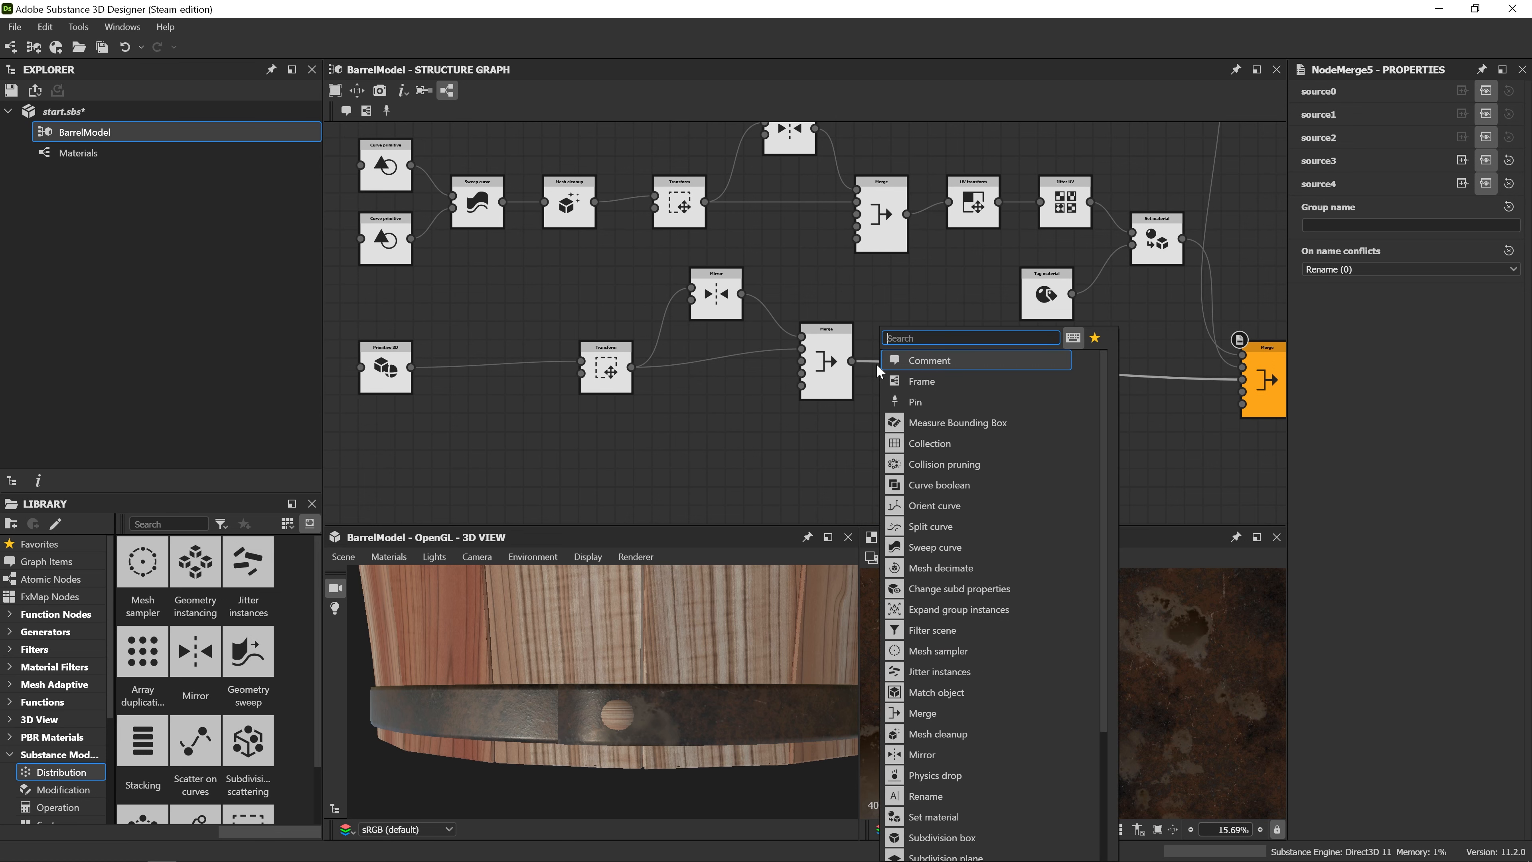
pyautogui.write('uv')
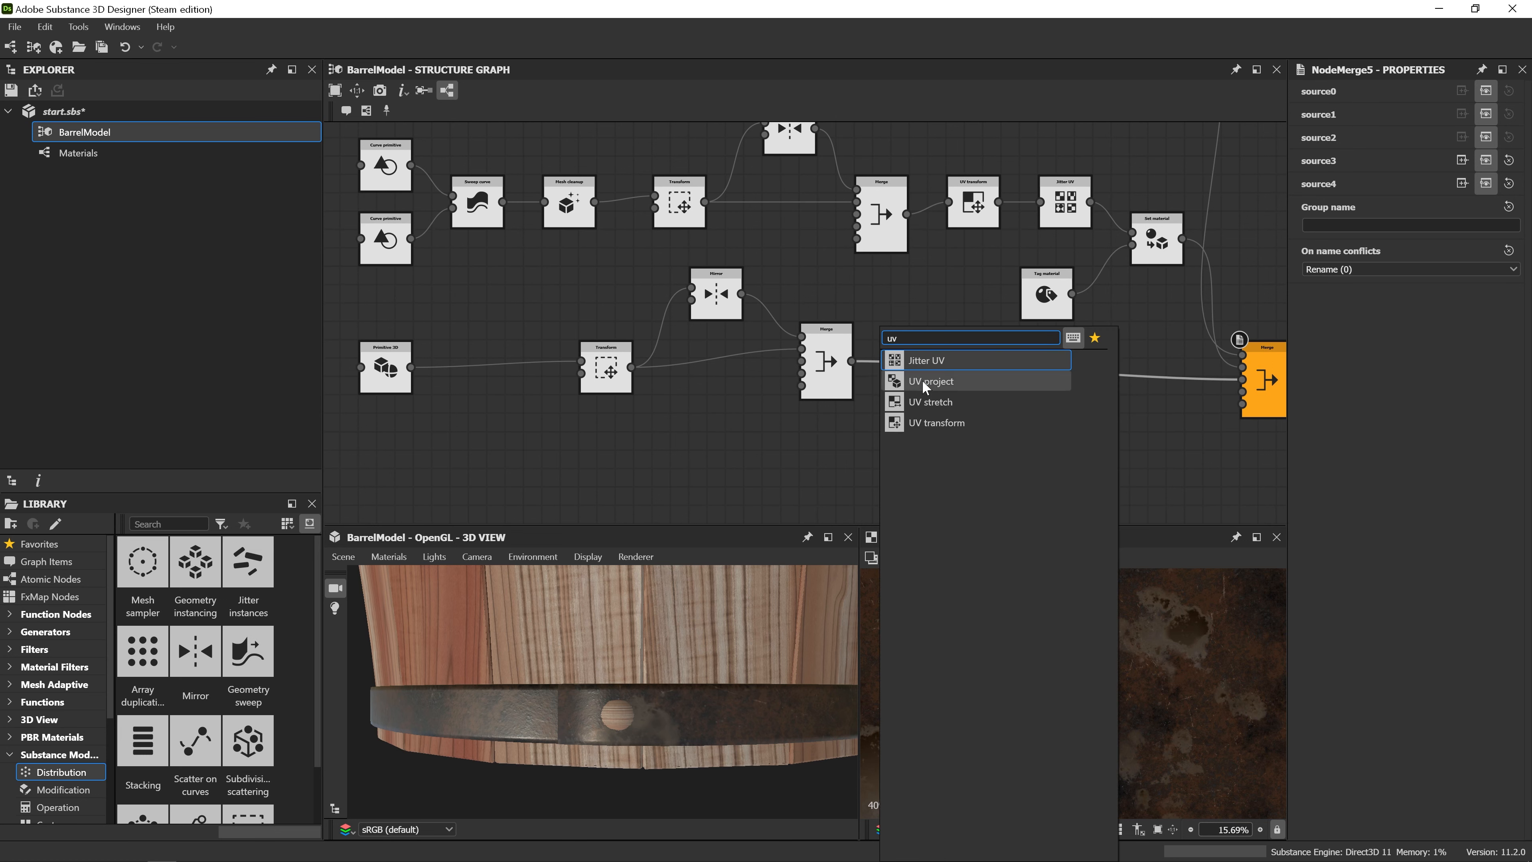
pyautogui.click(942, 424)
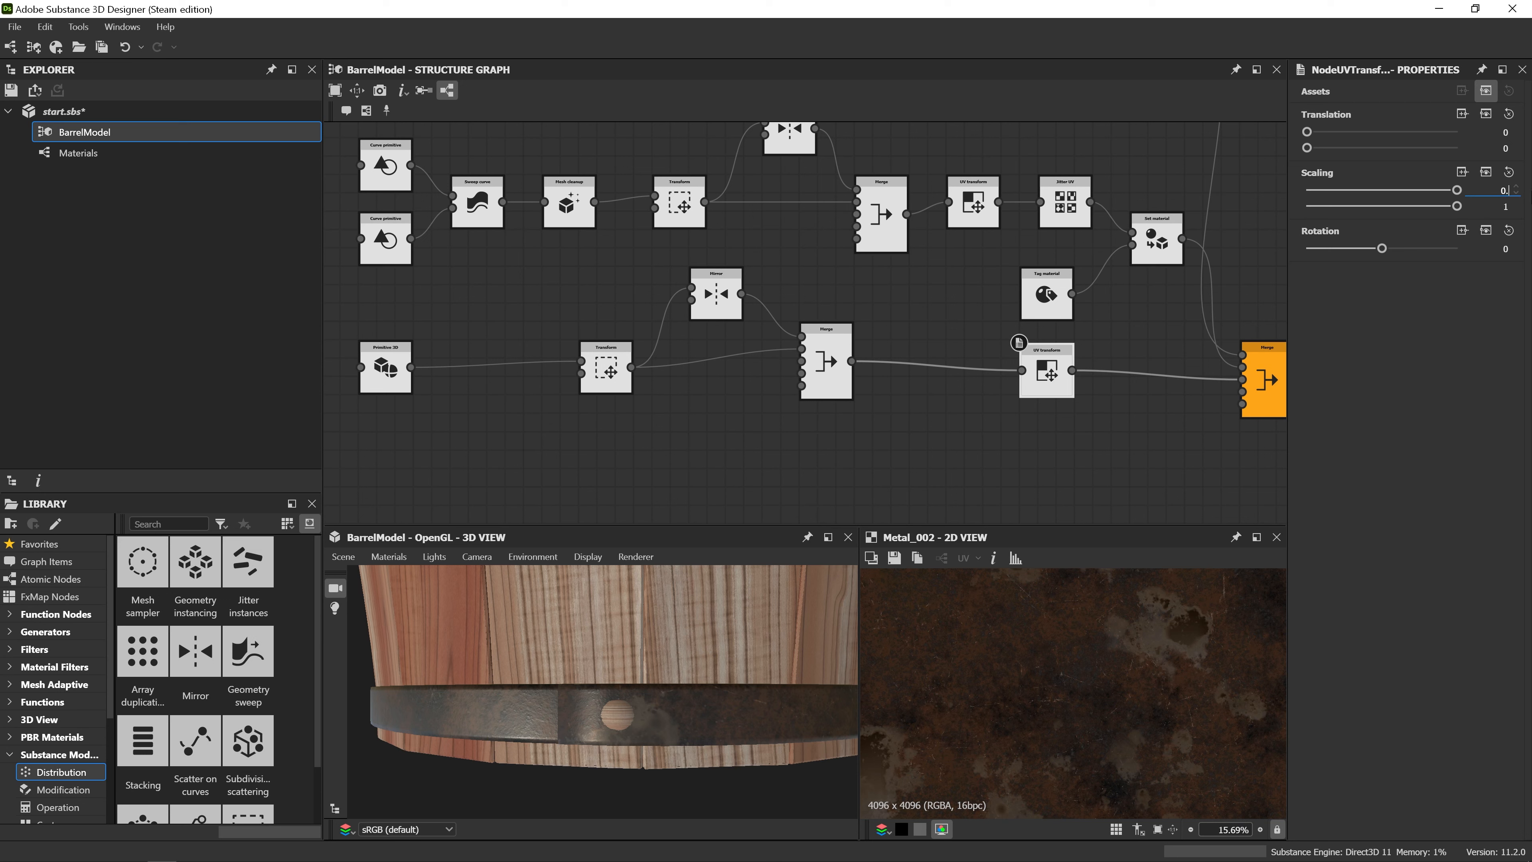
pyautogui.press('Return')
pyautogui.doubleClick(1506, 207)
pyautogui.press('Return')
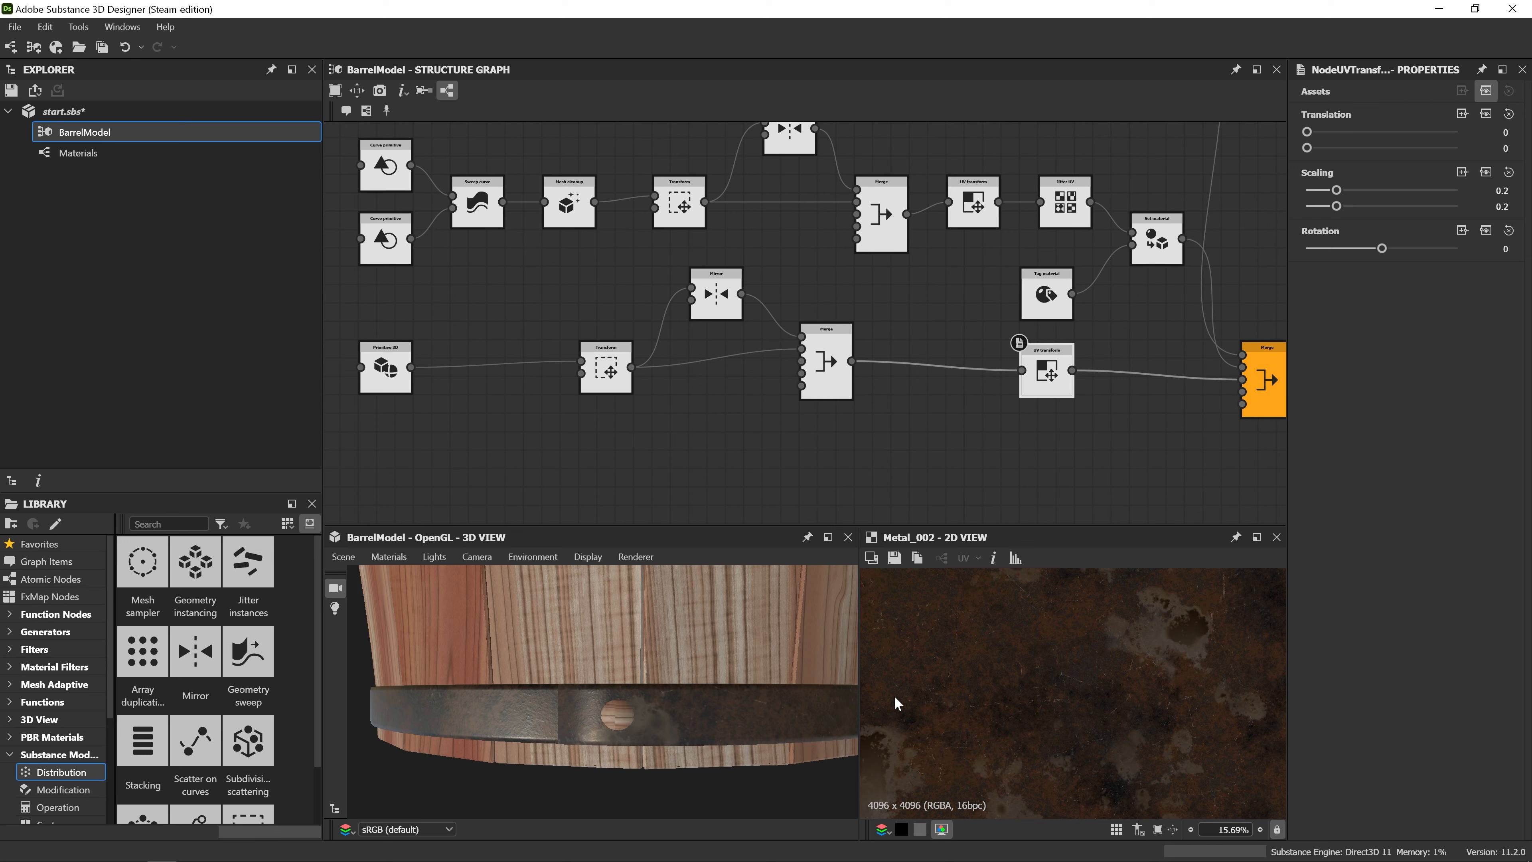
pyautogui.scroll(6, 620, 725)
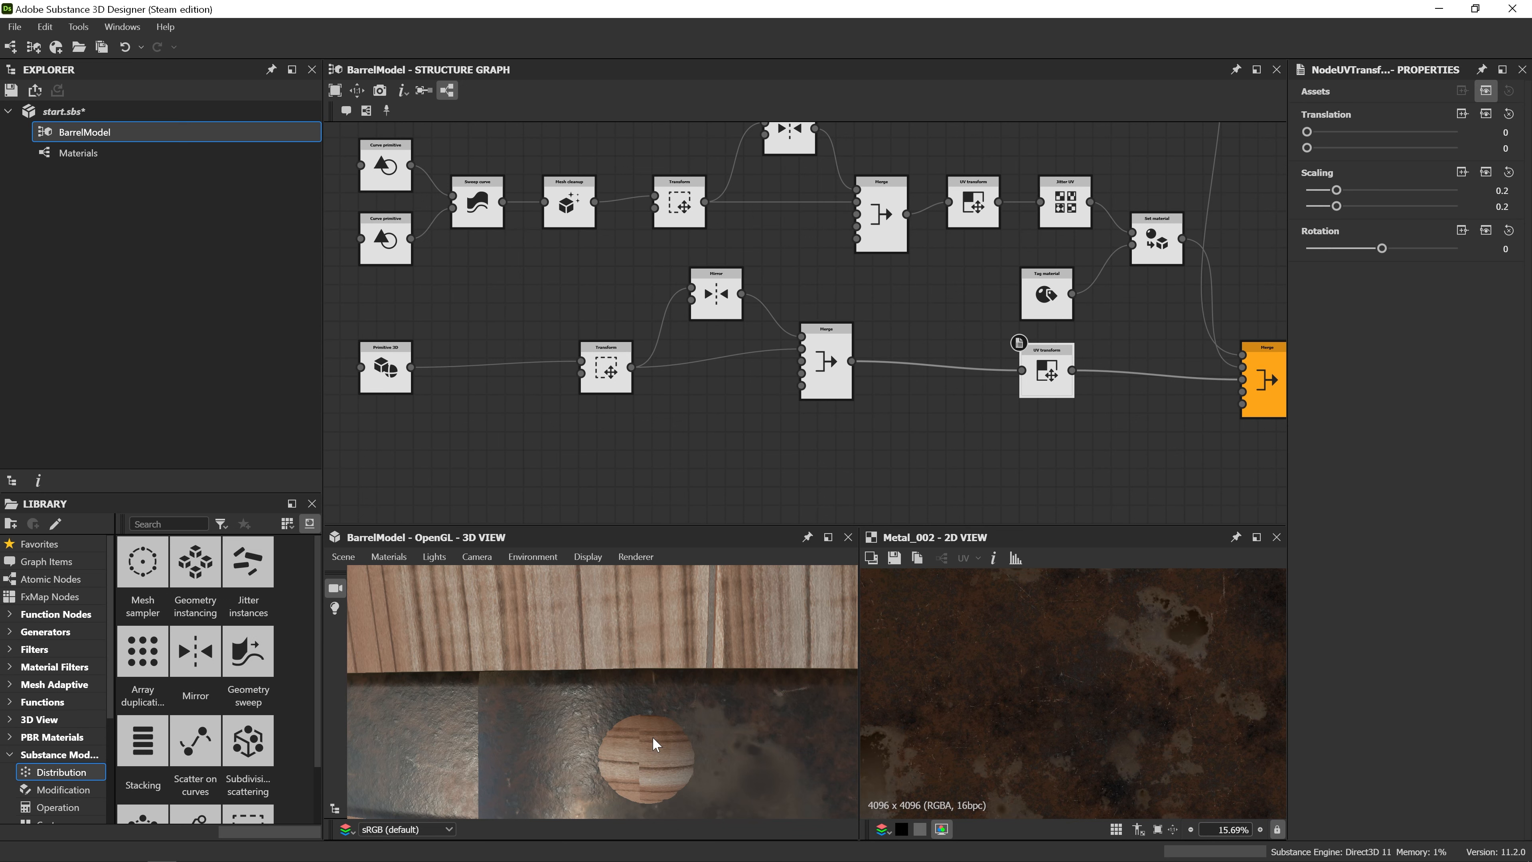
pyautogui.scroll(-3, 653, 737)
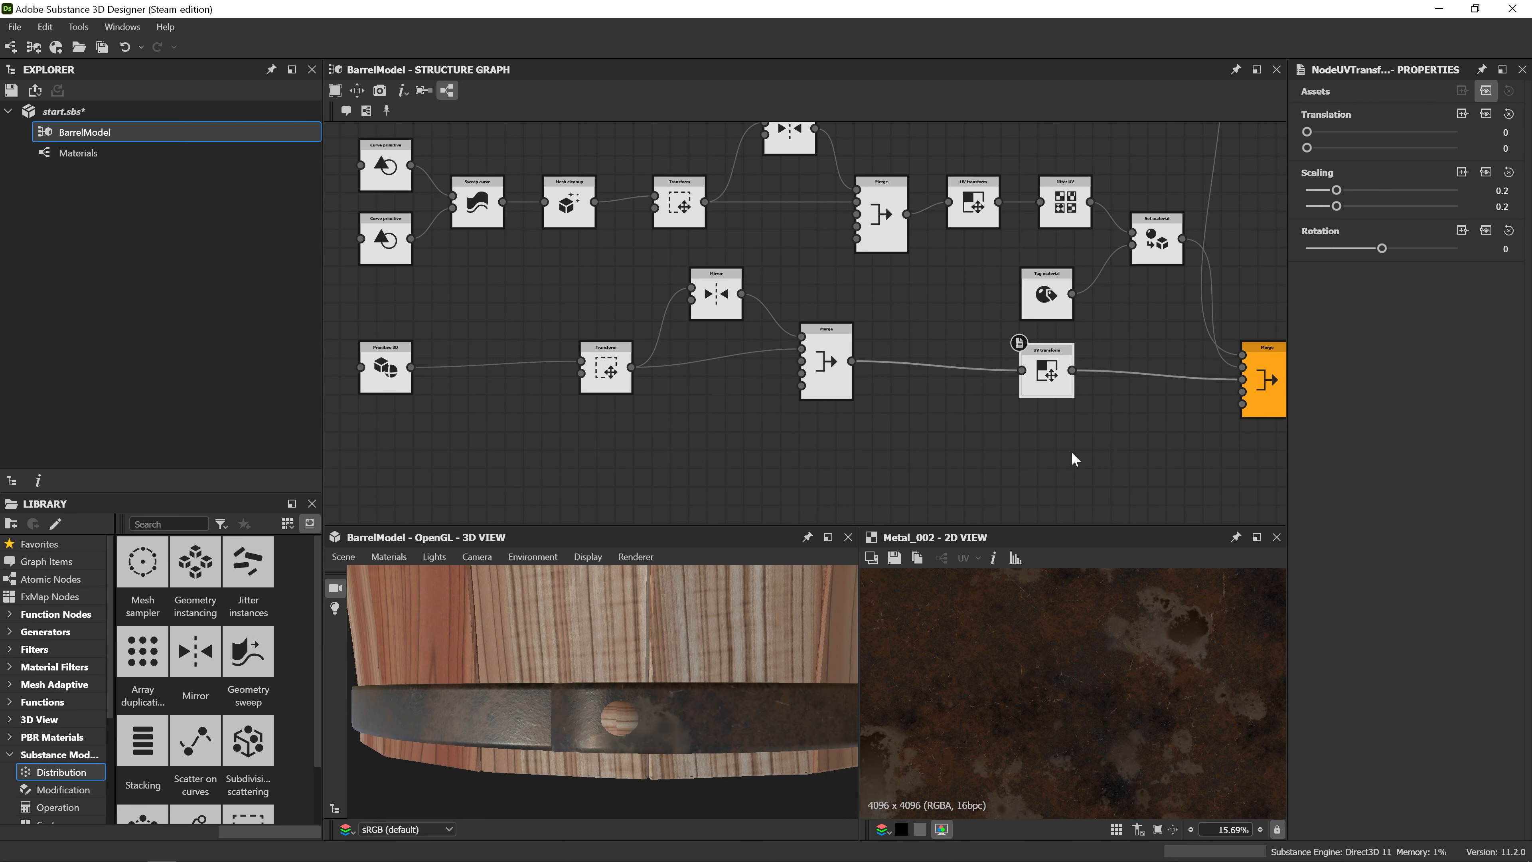
# Insert a Set material node after the spheres' UV transform, connect the hoops' Tag material to it, and check the rivet's look.
pyautogui.moveTo(1072, 451); pyautogui.dragTo(643, 472, button='middle')
pyautogui.moveTo(846, 393); pyautogui.dragTo(975, 394)
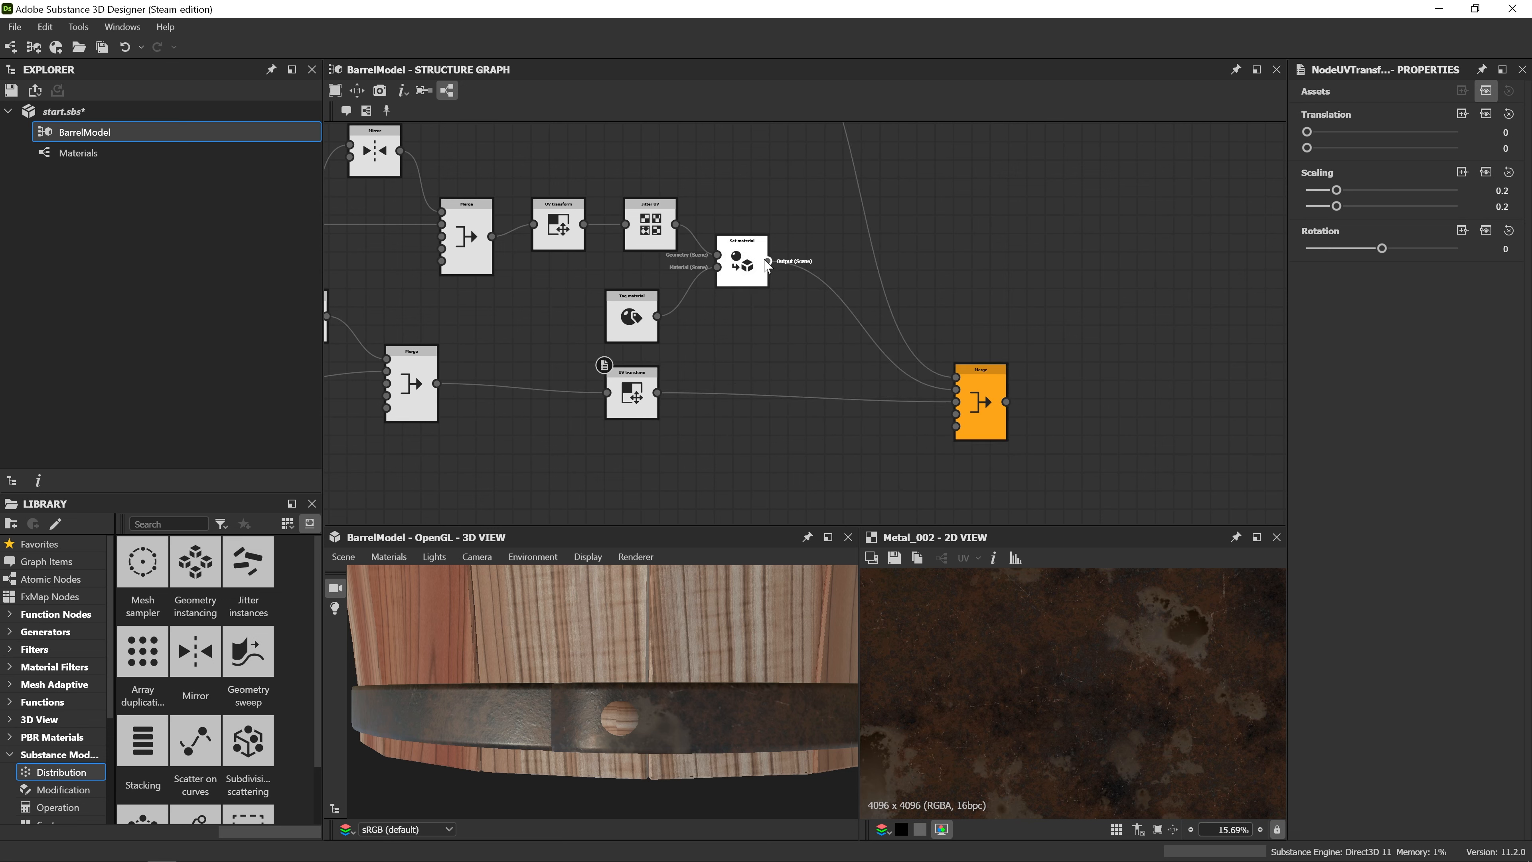
pyautogui.press('space')
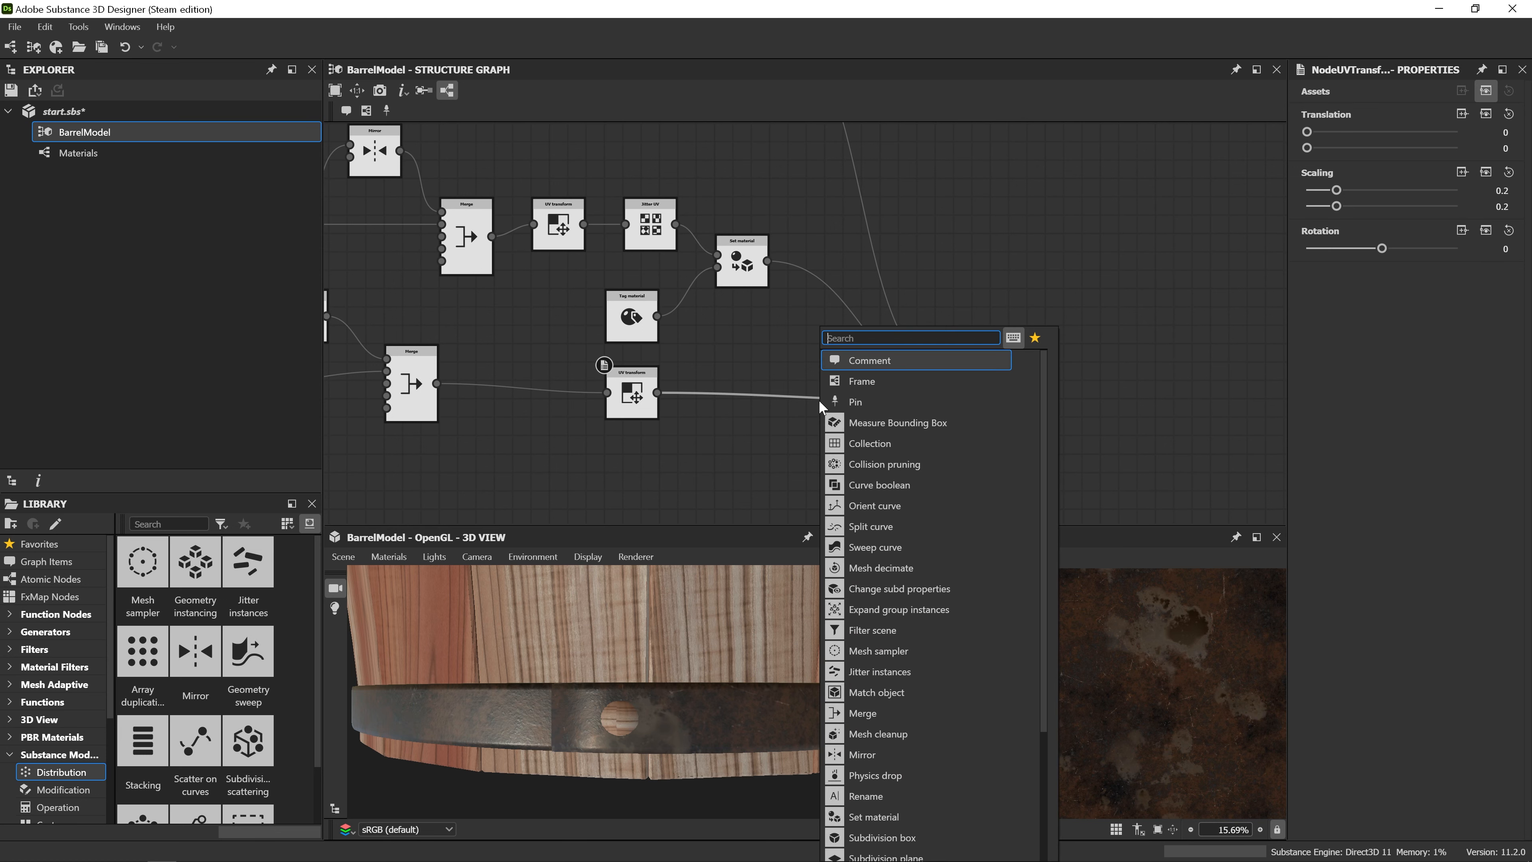
pyautogui.write('a')
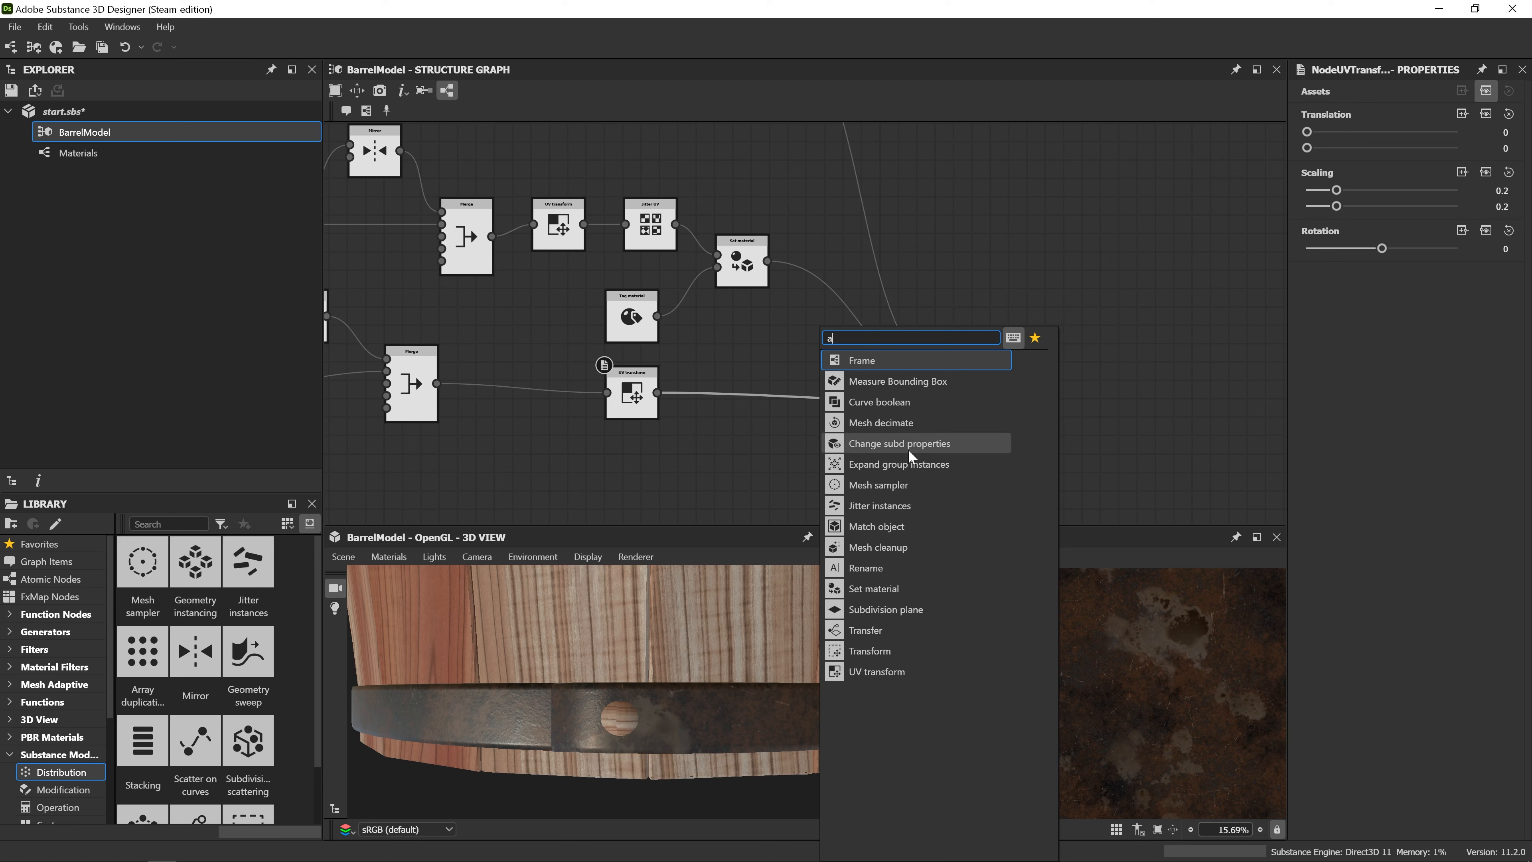
pyautogui.click(896, 586)
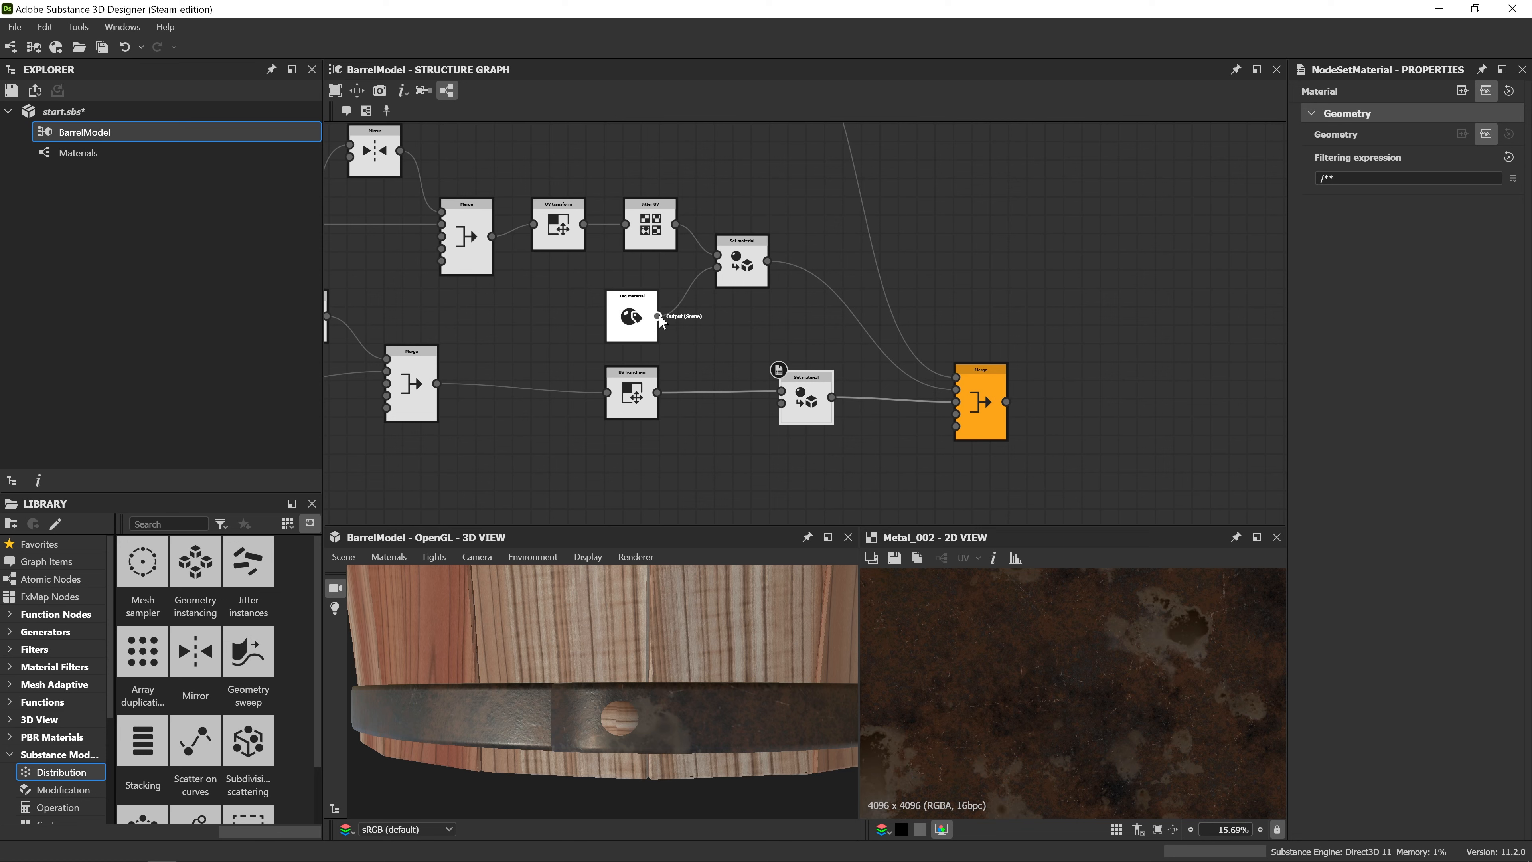
pyautogui.moveTo(658, 316); pyautogui.dragTo(782, 403)
pyautogui.scroll(3, 645, 714)
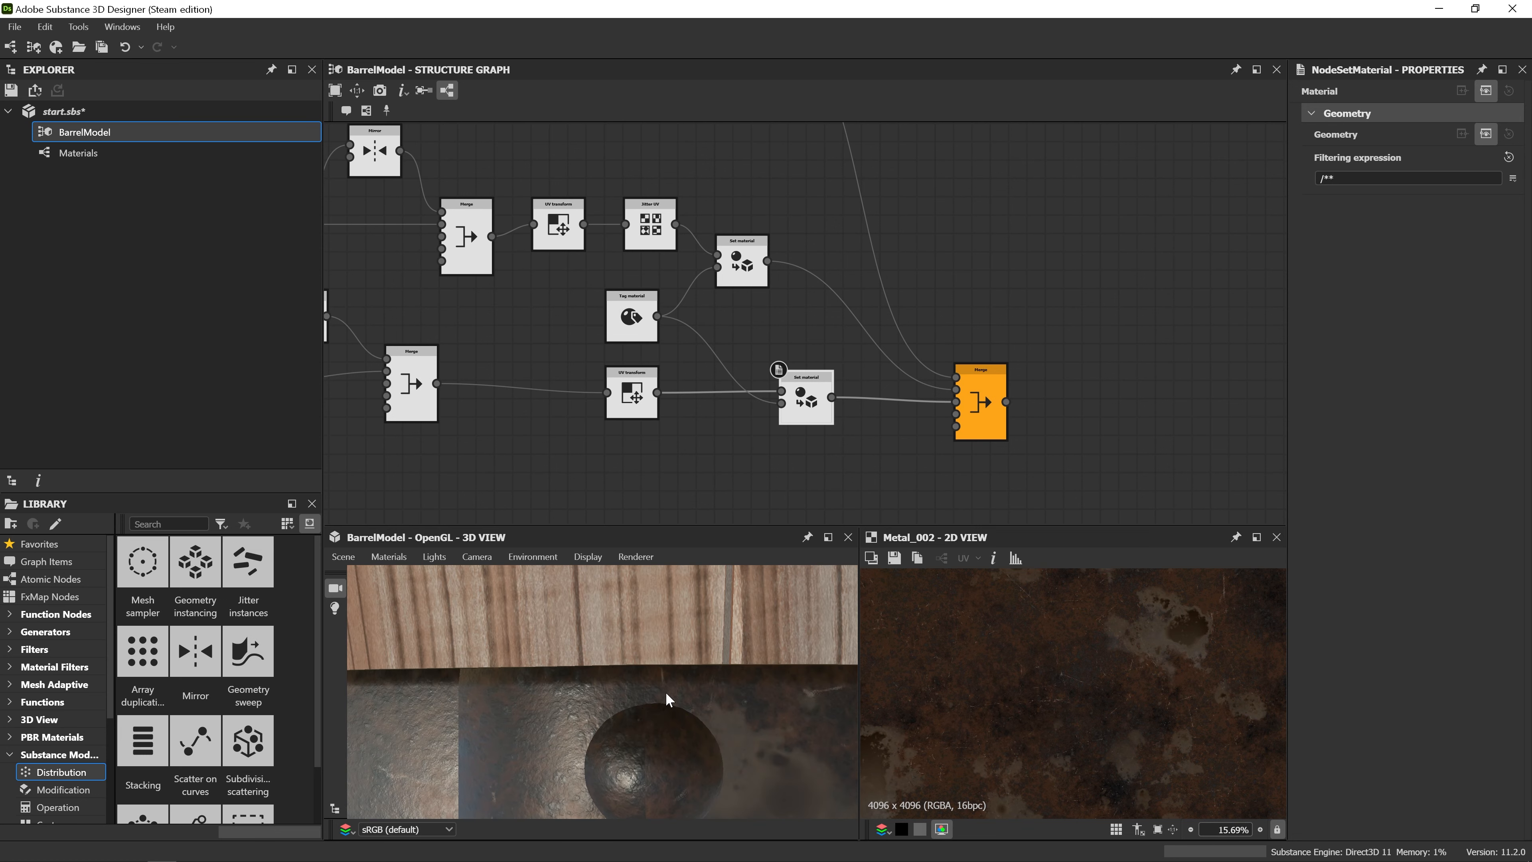
pyautogui.scroll(-4, 666, 692)
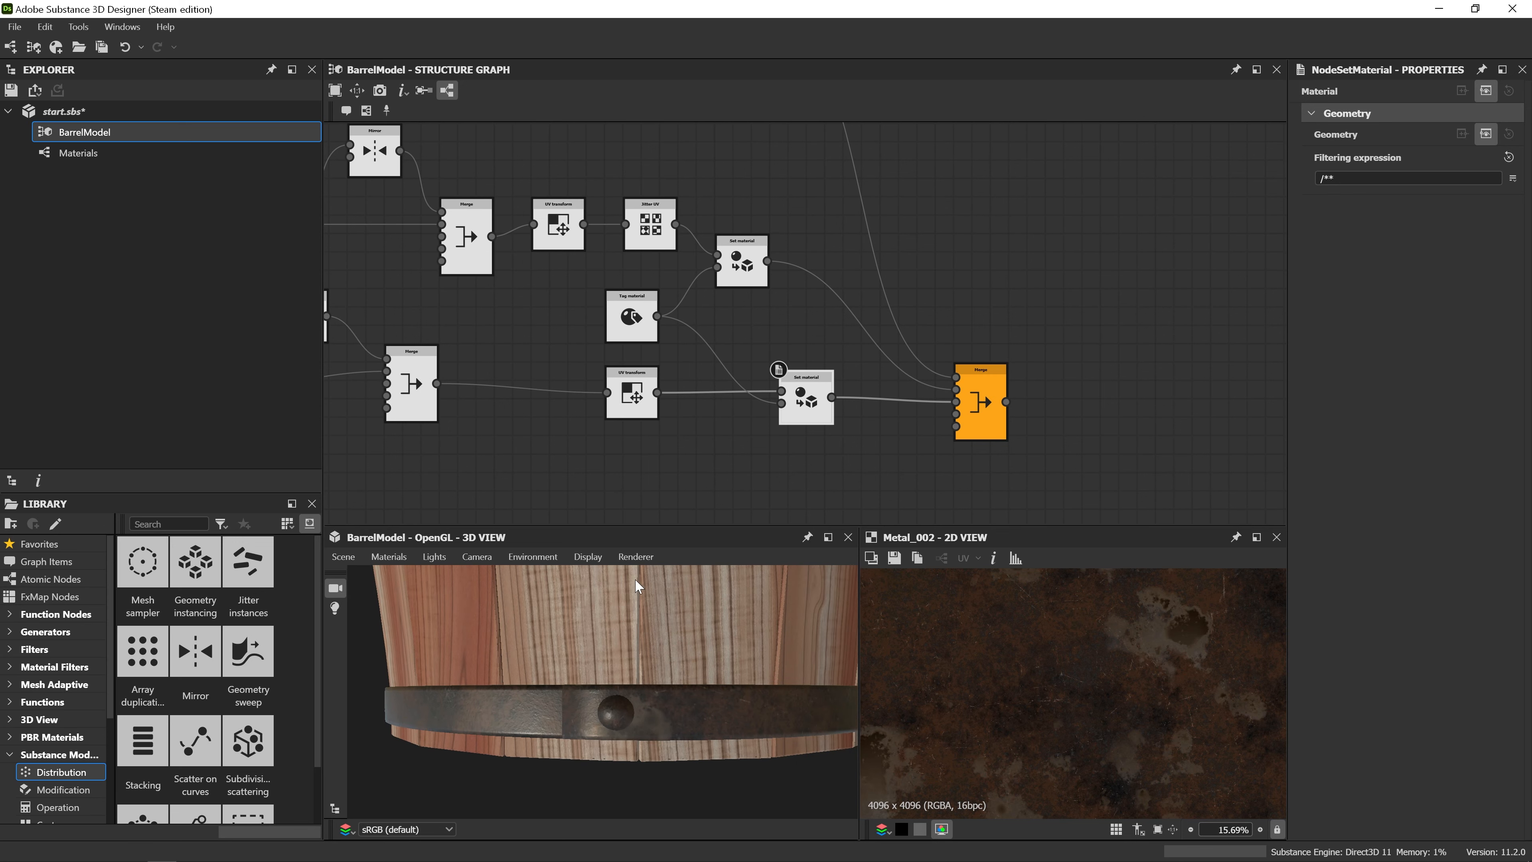
# Set the integer node that controls the number of planks to 31.
pyautogui.scroll(-2, 709, 449)
pyautogui.scroll(-1, 710, 451)
pyautogui.scroll(-6, 651, 640)
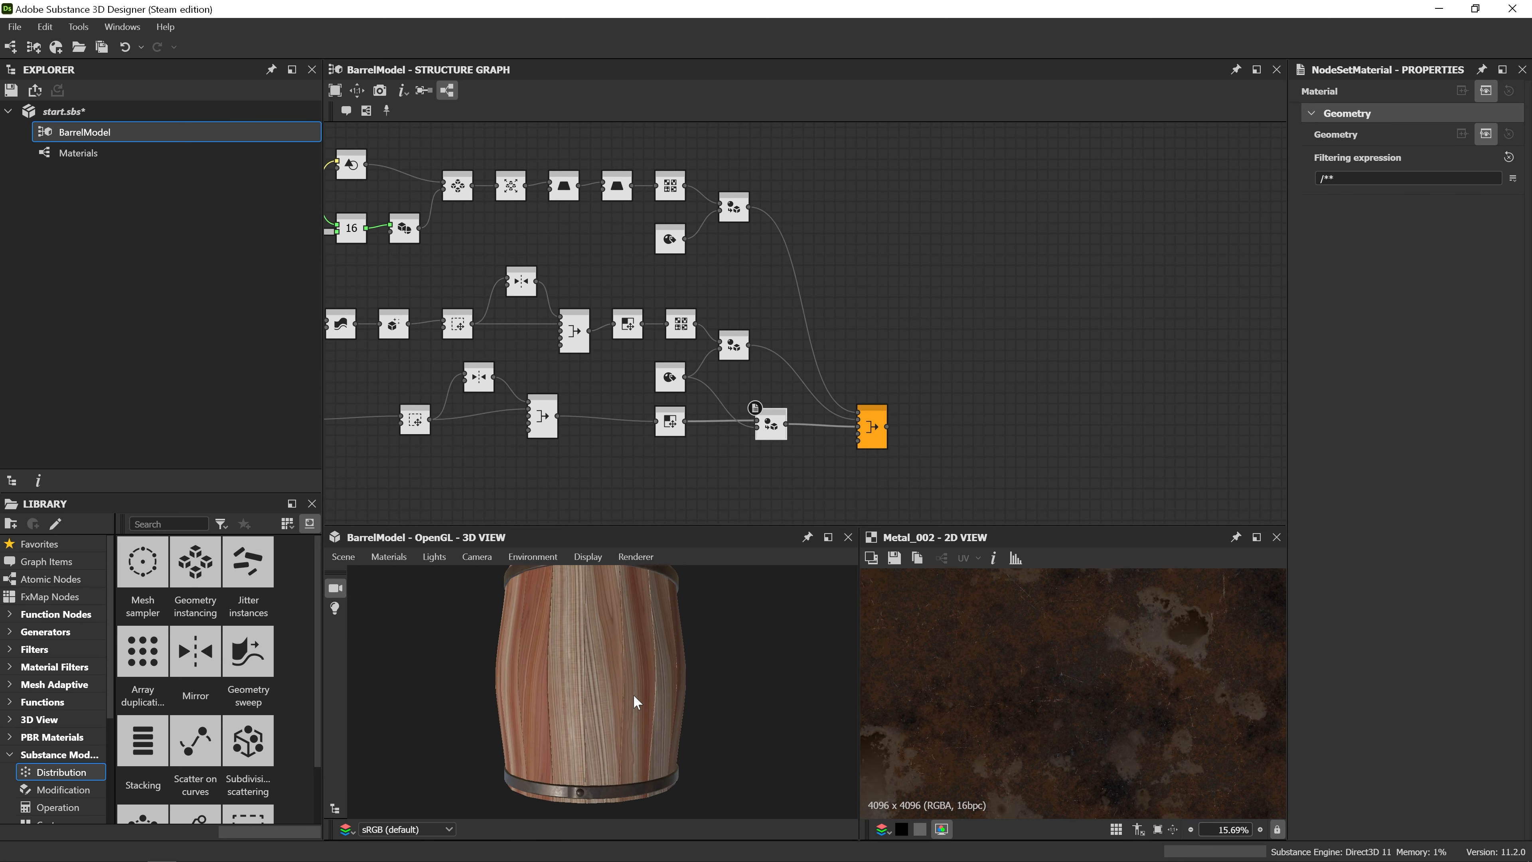
pyautogui.moveTo(554, 459); pyautogui.dragTo(937, 457, button='middle')
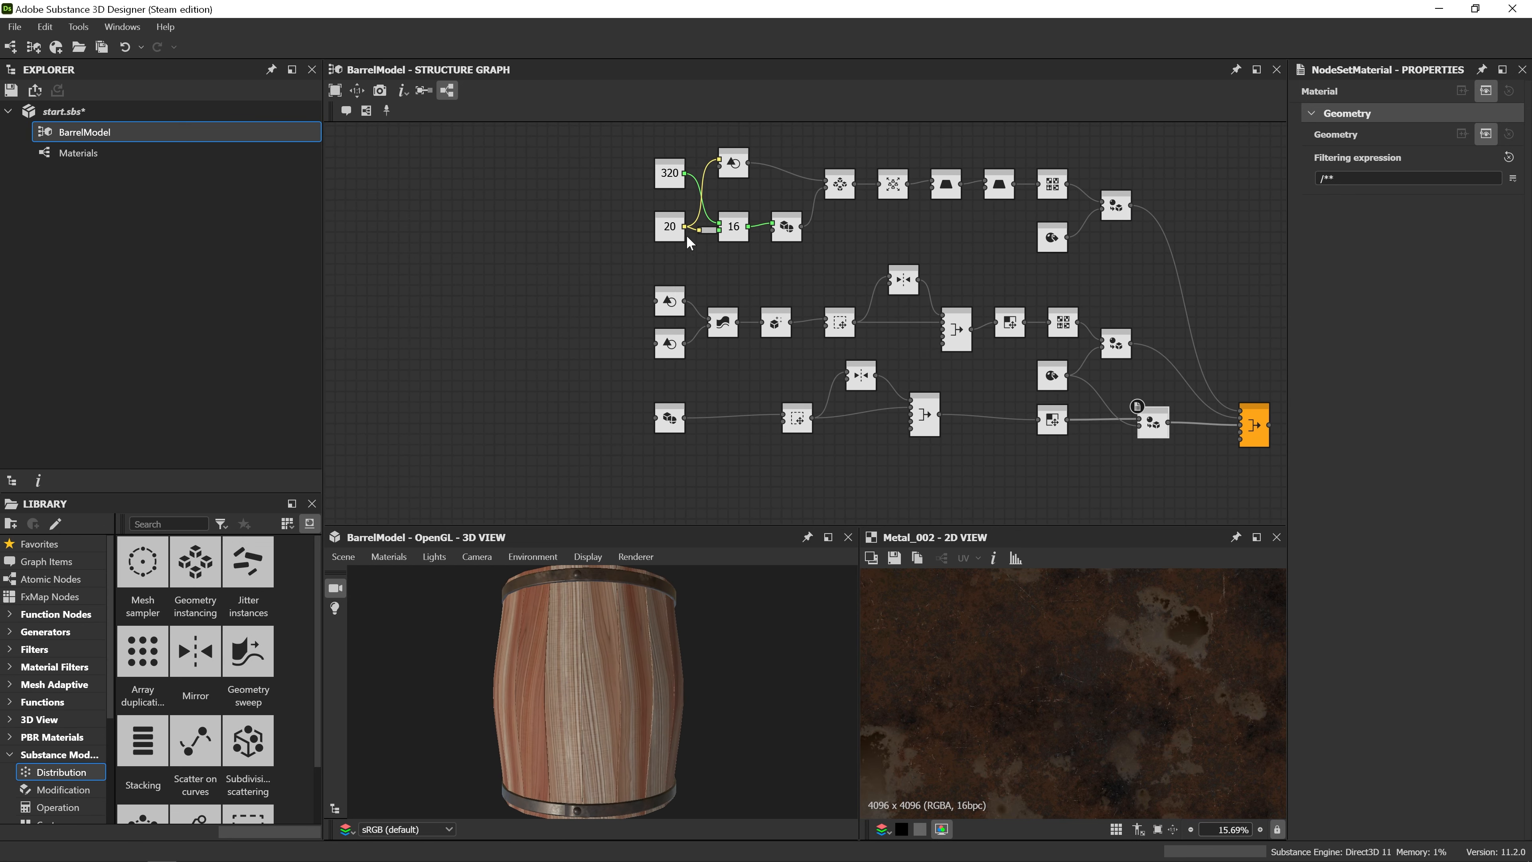
pyautogui.click(674, 232)
pyautogui.moveTo(1383, 110); pyautogui.dragTo(1417, 118)
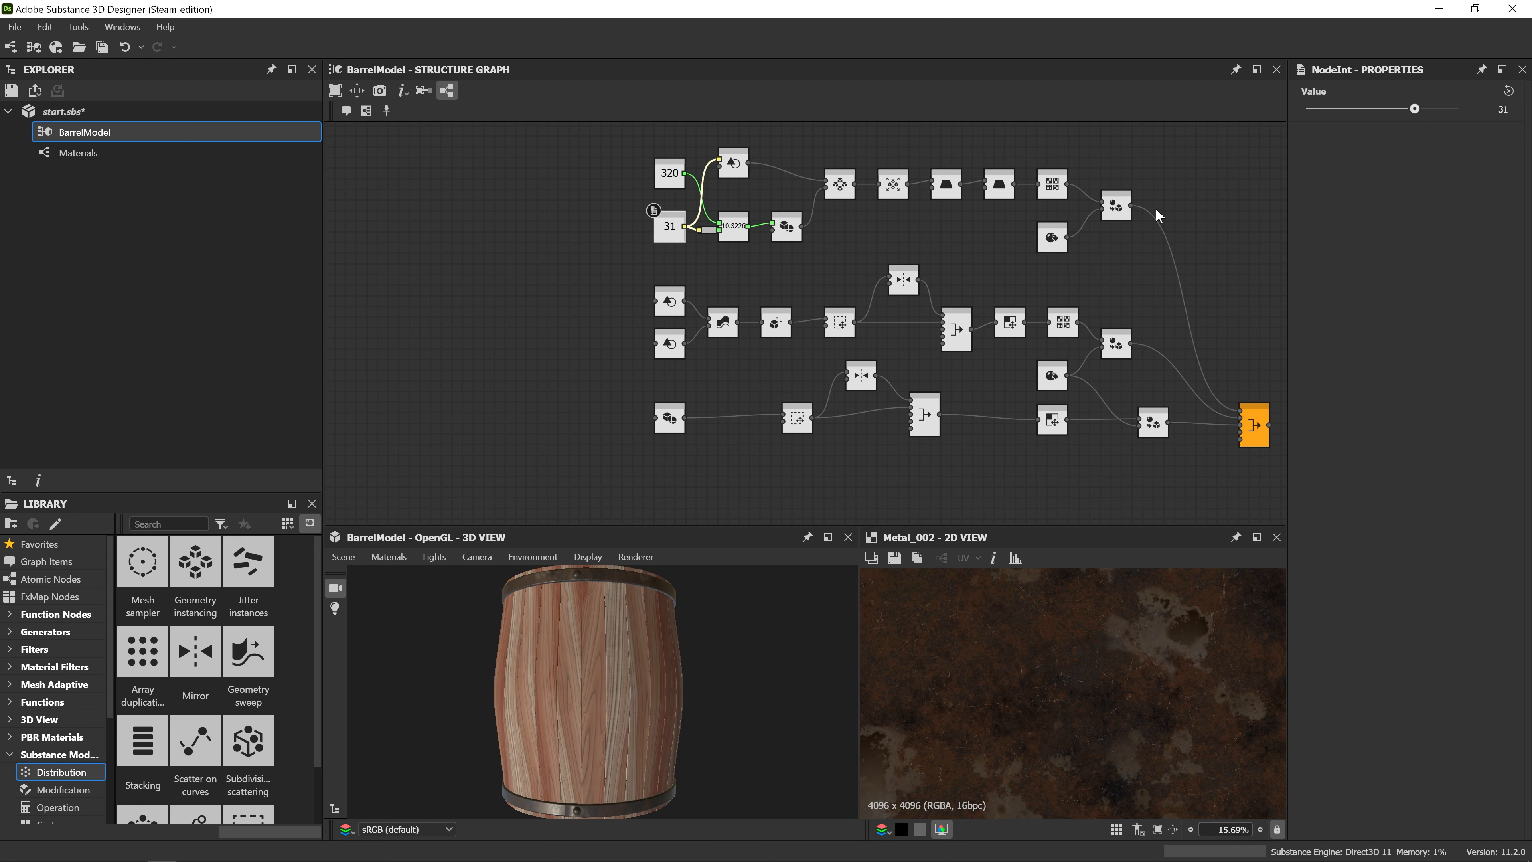
# Find the barrel graph variant containing the Move To Origin frame and preview its final Merge node.
pyautogui.scroll(-3, 1097, 269)
pyautogui.moveTo(1063, 505); pyautogui.dragTo(906, 299, button='middle')
pyautogui.moveTo(967, 352); pyautogui.dragTo(872, 96, button='middle')
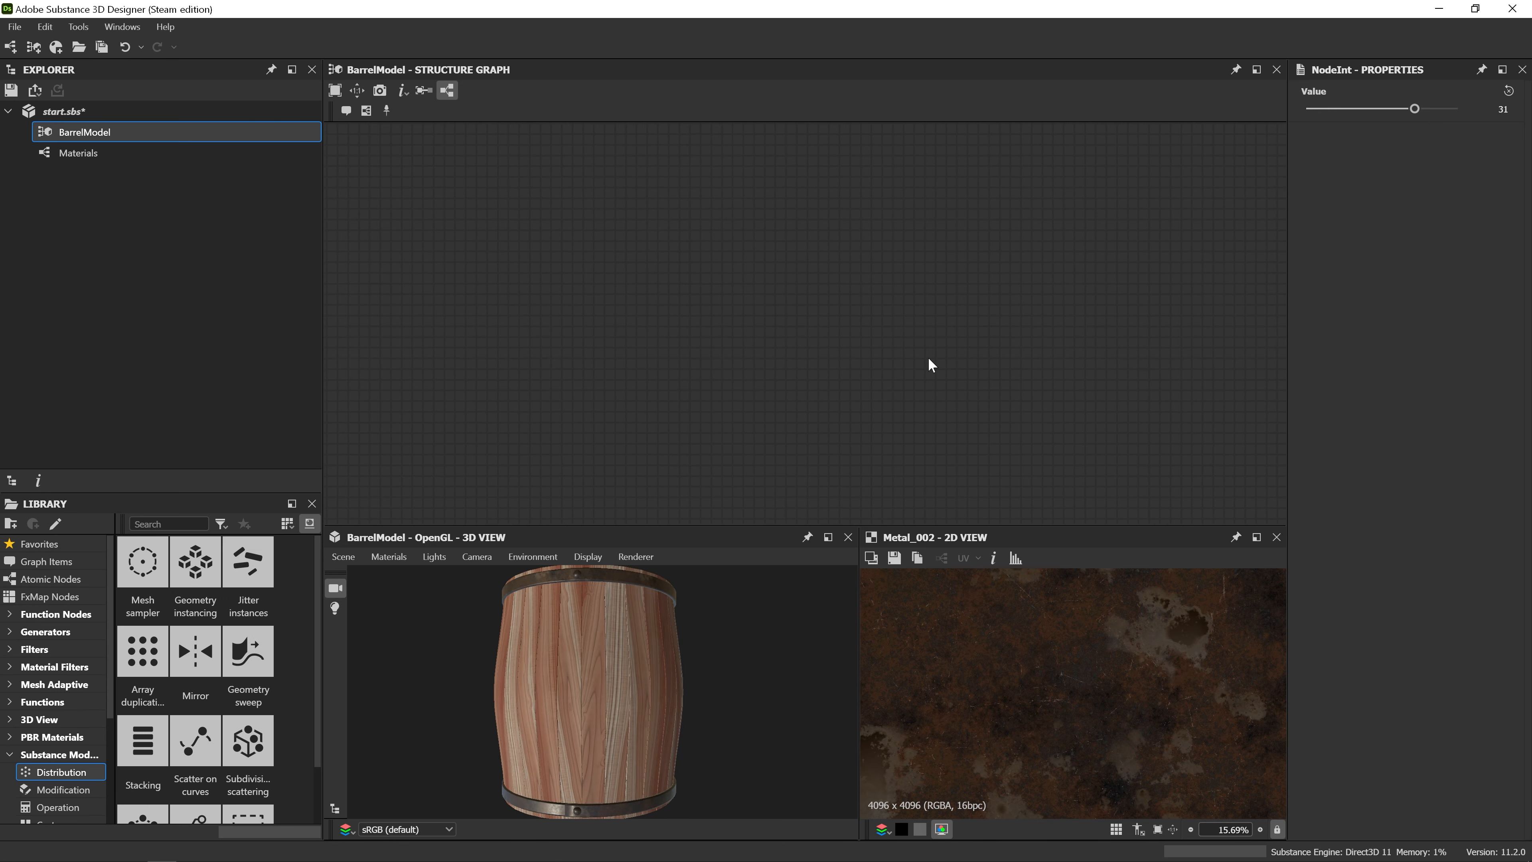
pyautogui.scroll(-4, 932, 370)
pyautogui.moveTo(1059, 434); pyautogui.dragTo(800, 207, button='middle')
pyautogui.scroll(4, 974, 384)
pyautogui.moveTo(997, 347); pyautogui.dragTo(984, 449, button='middle')
pyautogui.scroll(3, 976, 406)
pyautogui.moveTo(965, 397); pyautogui.dragTo(1183, 425, button='middle')
pyautogui.doubleClick(1163, 350)
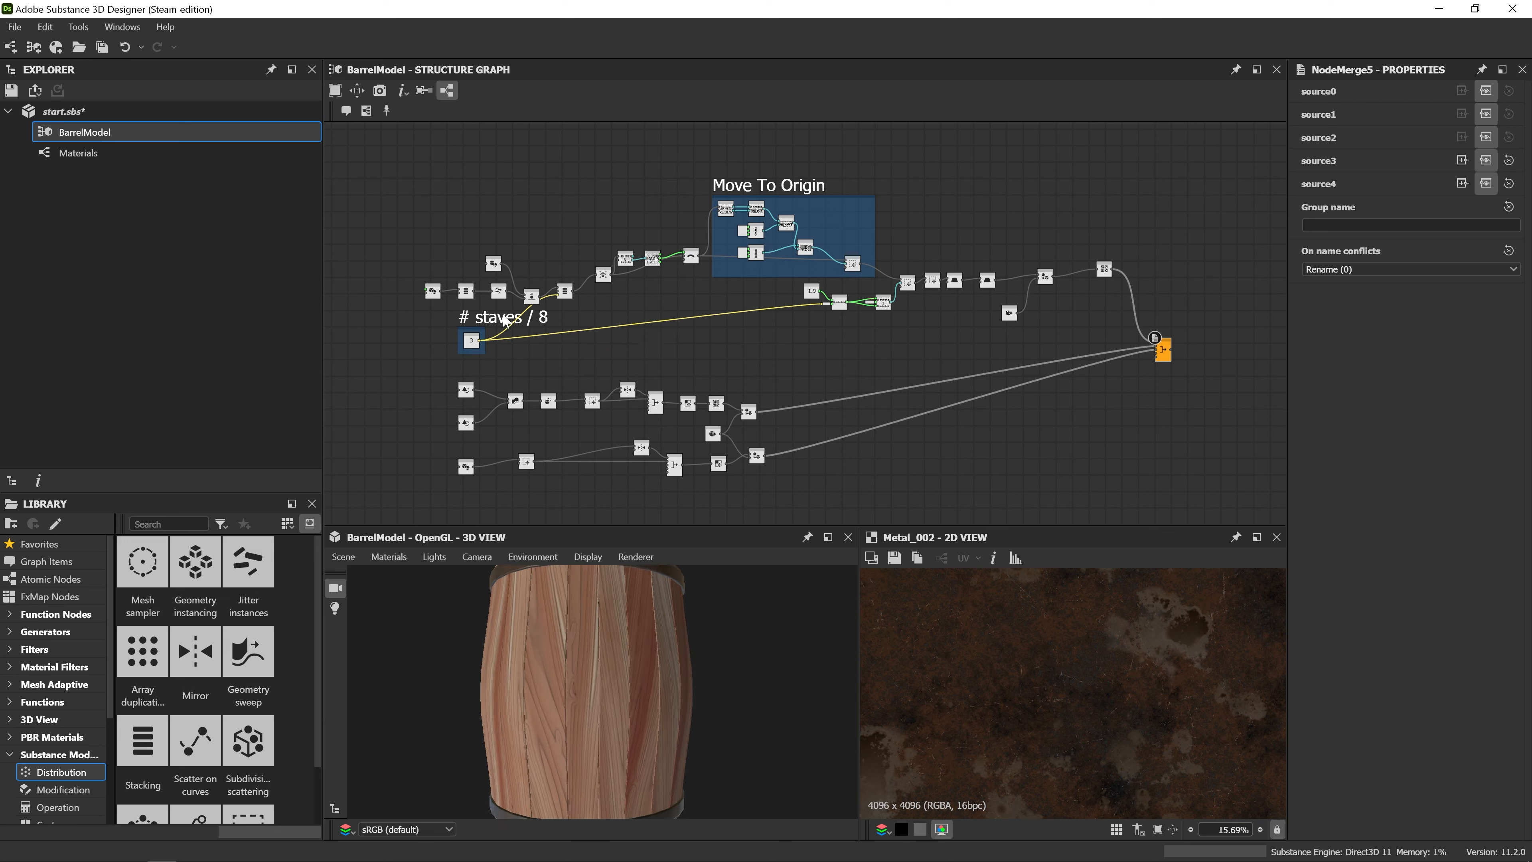
# Set the "# staves / 8" integer to 5 and switch the 3D view renderer to IRay to inspect the planks.
pyautogui.doubleClick(471, 340)
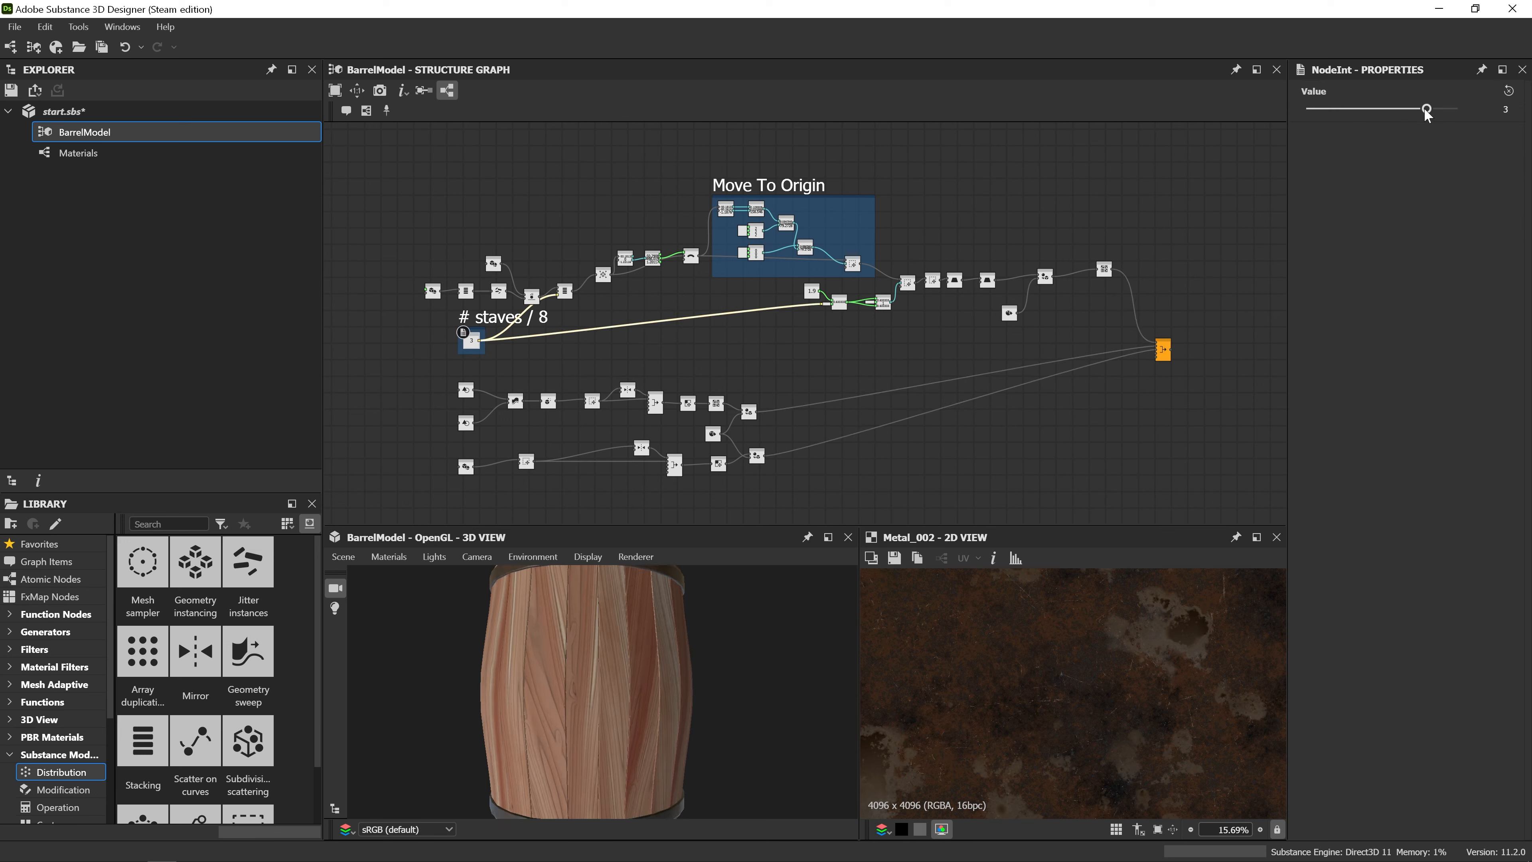
pyautogui.moveTo(1427, 114); pyautogui.dragTo(1461, 115)
pyautogui.scroll(3, 620, 685)
pyautogui.moveTo(667, 687); pyautogui.dragTo(625, 694)
pyautogui.click(638, 556)
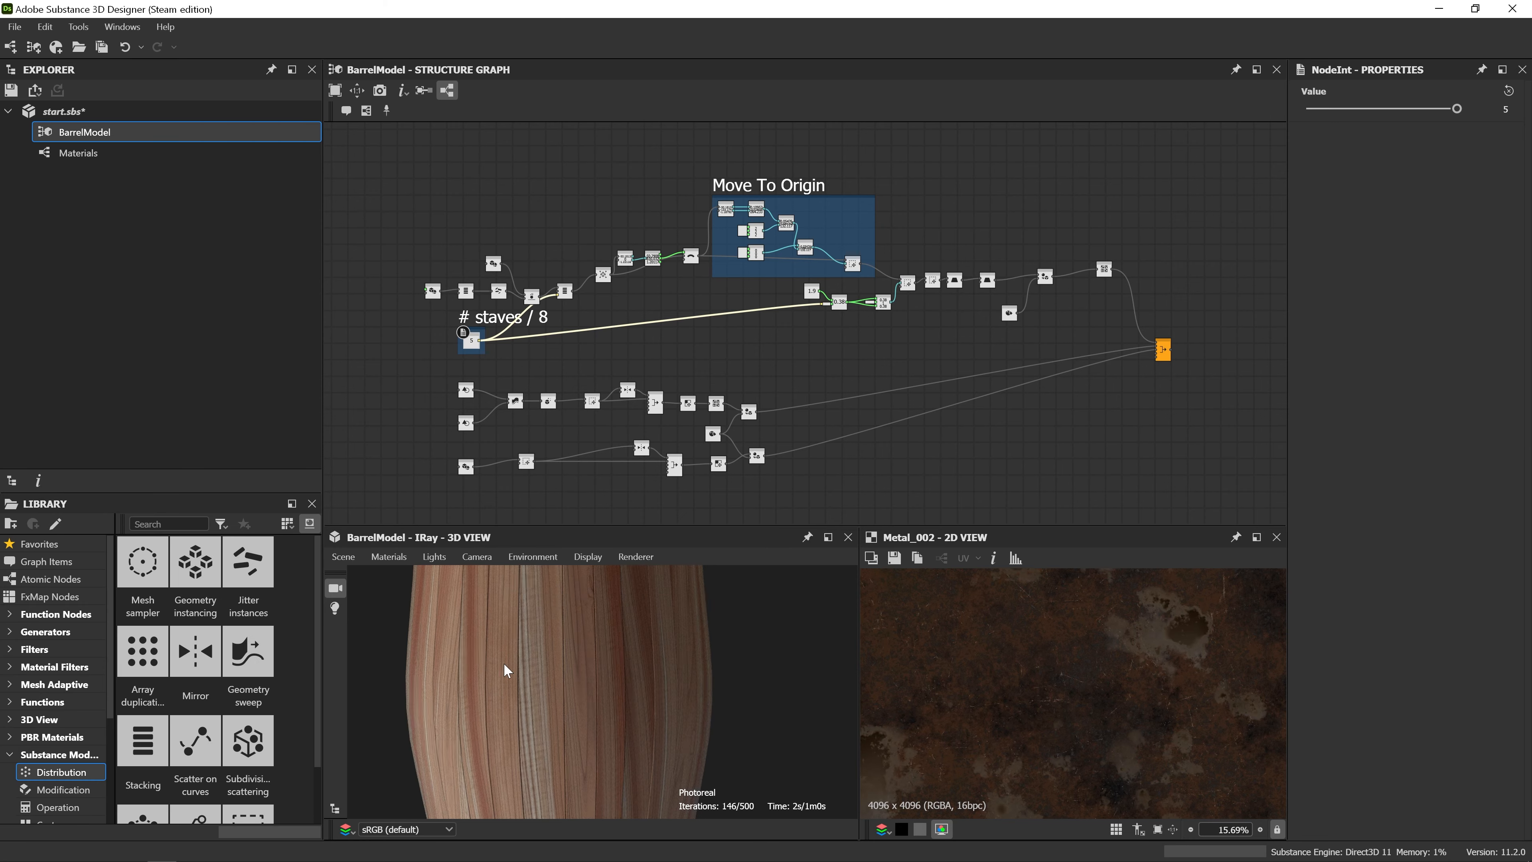
pyautogui.moveTo(515, 699); pyautogui.dragTo(557, 694)
# Set the "# staves / 8" integer to 6.
pyautogui.moveTo(1460, 107)
pyautogui.mouseDown()
pyautogui.moveTo(1427, 107)
pyautogui.moveTo(1476, 109)
pyautogui.mouseUp()
pyautogui.write('6')
pyautogui.press('Return')
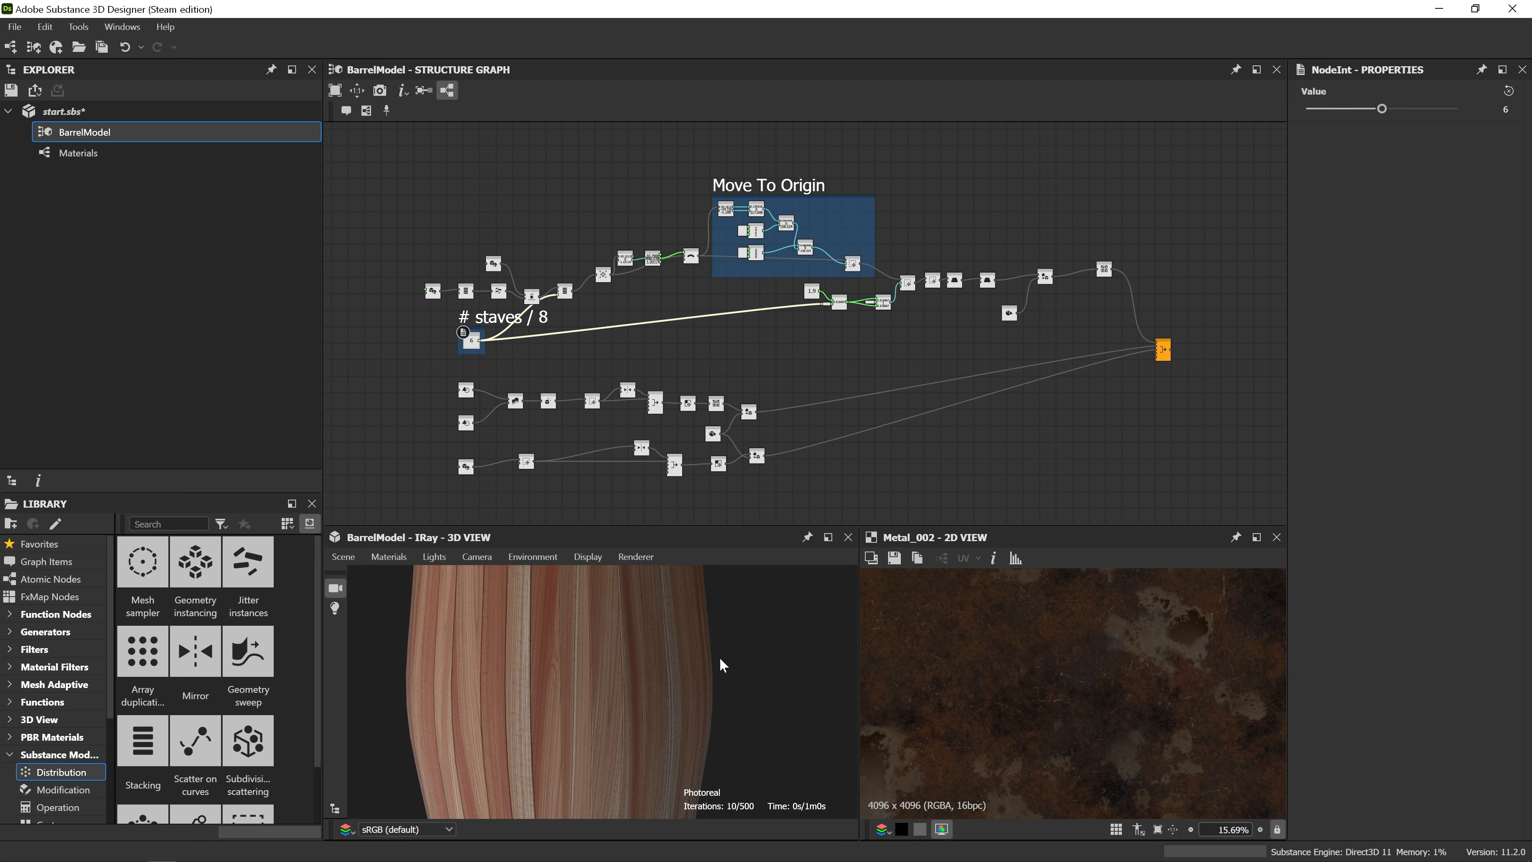